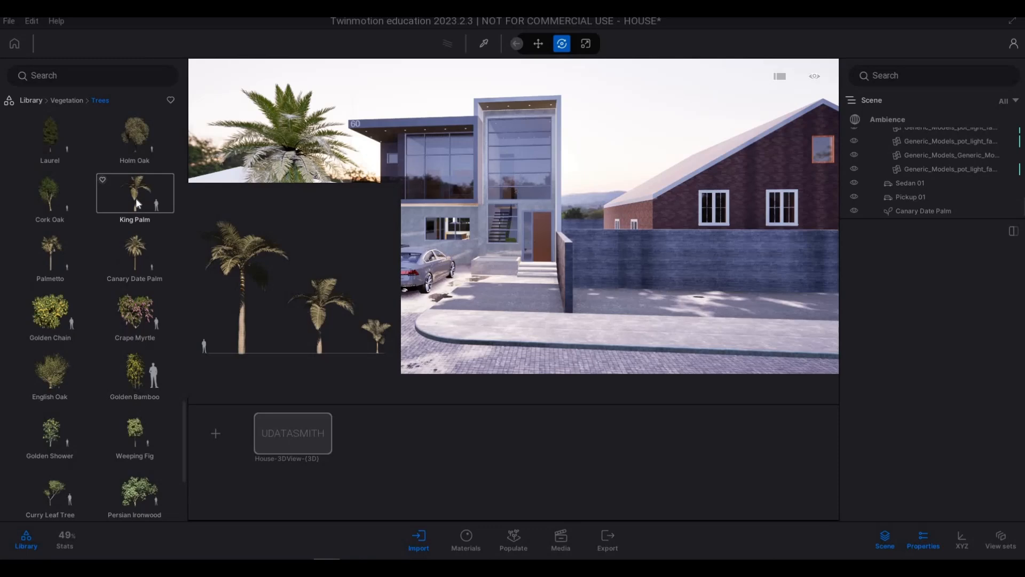
Try placing a King Palm in the yard beside the driveway wall, and delete it.
scroll(146, 346, "up", 3)
left_click_drag(138, 330, 606, 294)
key("s")
key("d")
key("w")
key("q")
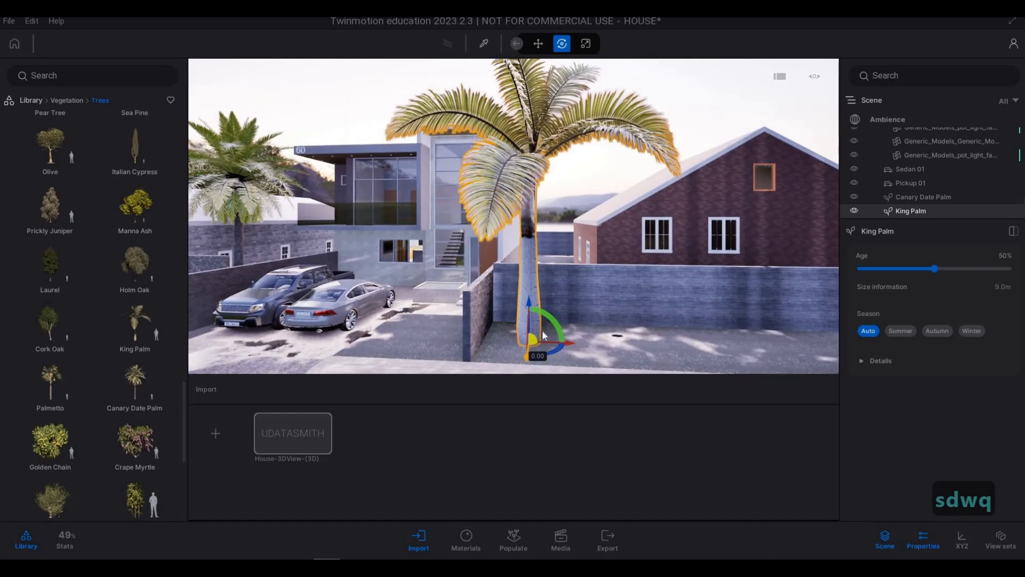
left_click_drag(528, 356, 542, 348)
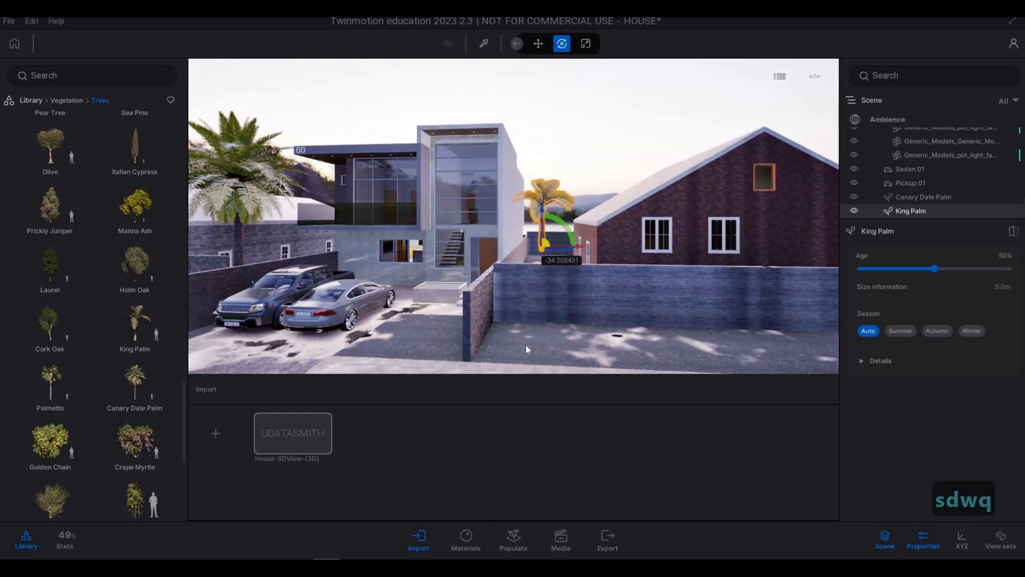
key("Delete")
Add a Canary Date Palm from the tree library behind the boundary wall in front of the brick house.
scroll(240, 208, "down", 1)
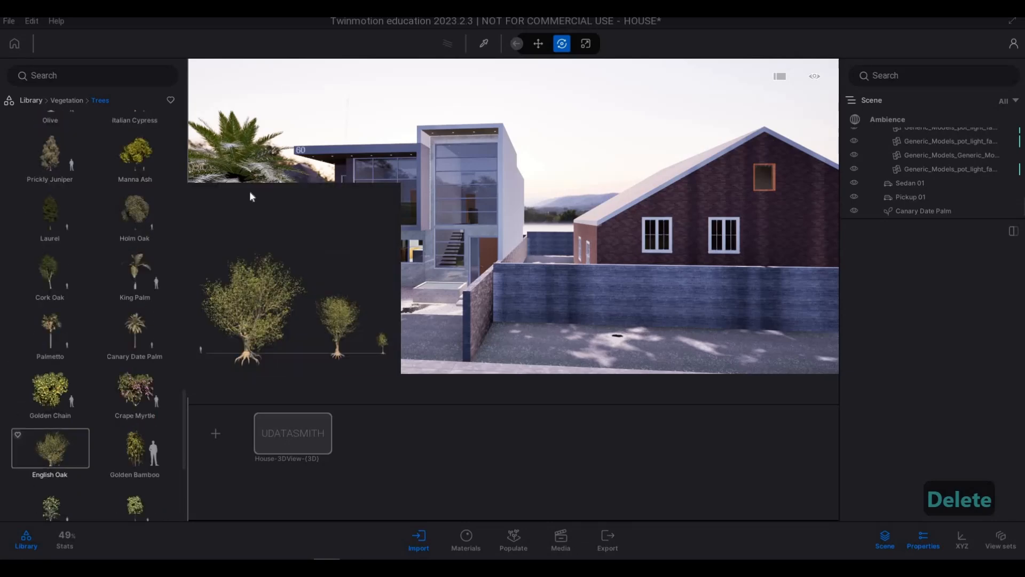
left_click(249, 198)
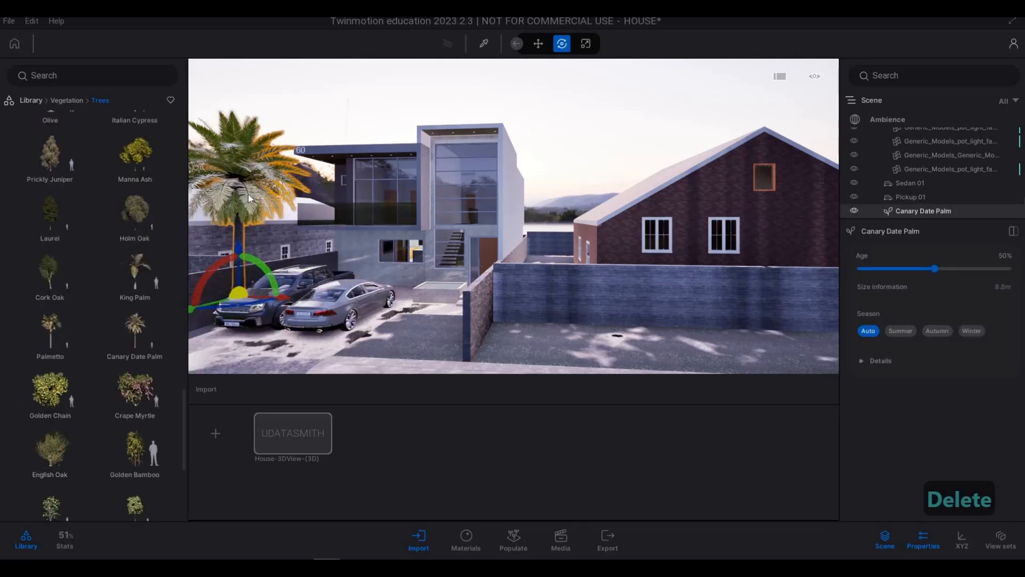
key("Escape")
scroll(81, 443, "down", 1)
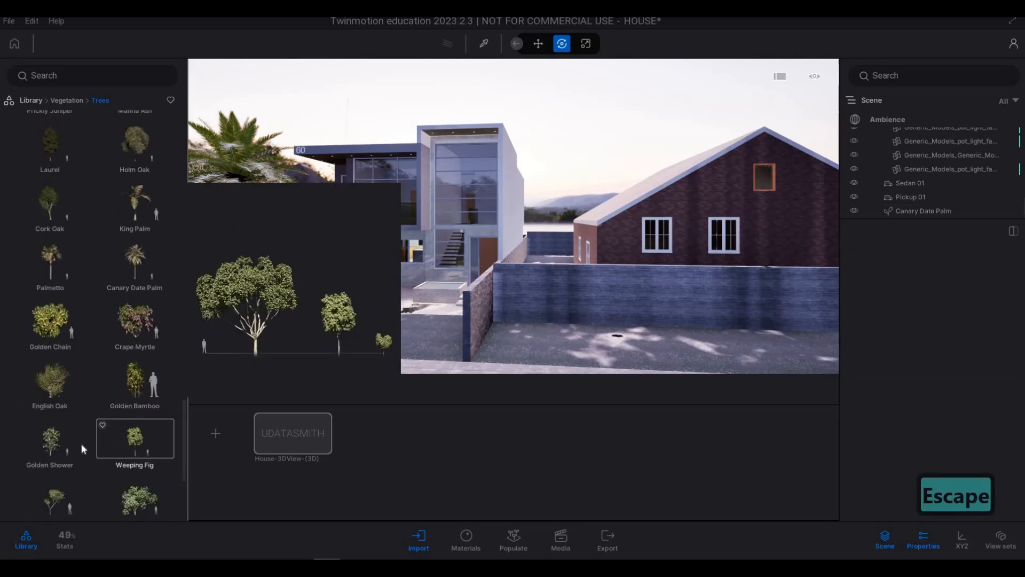
left_click_drag(116, 277, 551, 349)
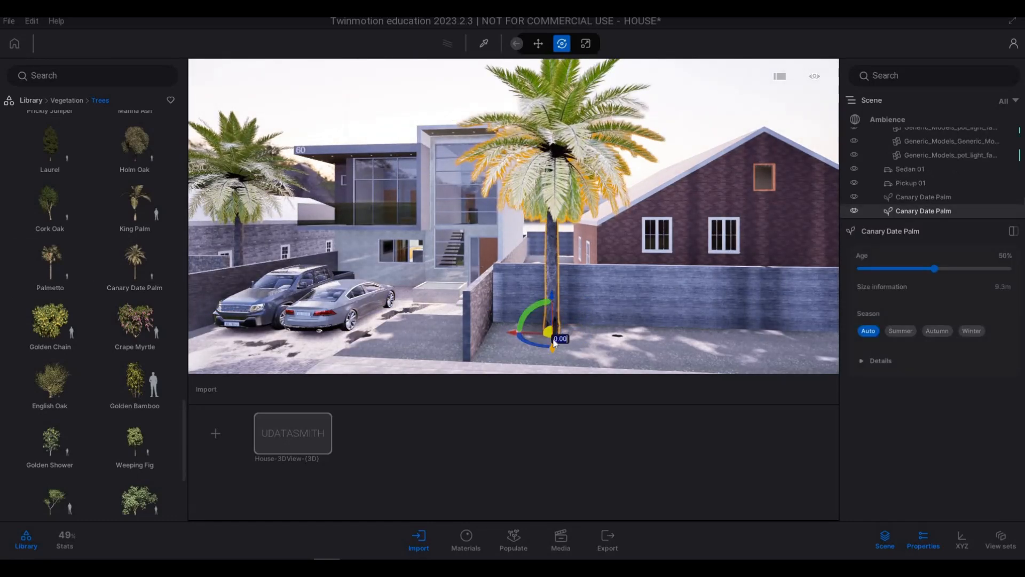
key("d")
key("d")
key("d")
right_click_drag(617, 285, 493, 293)
key("s")
left_click_drag(540, 286, 689, 259)
key("a")
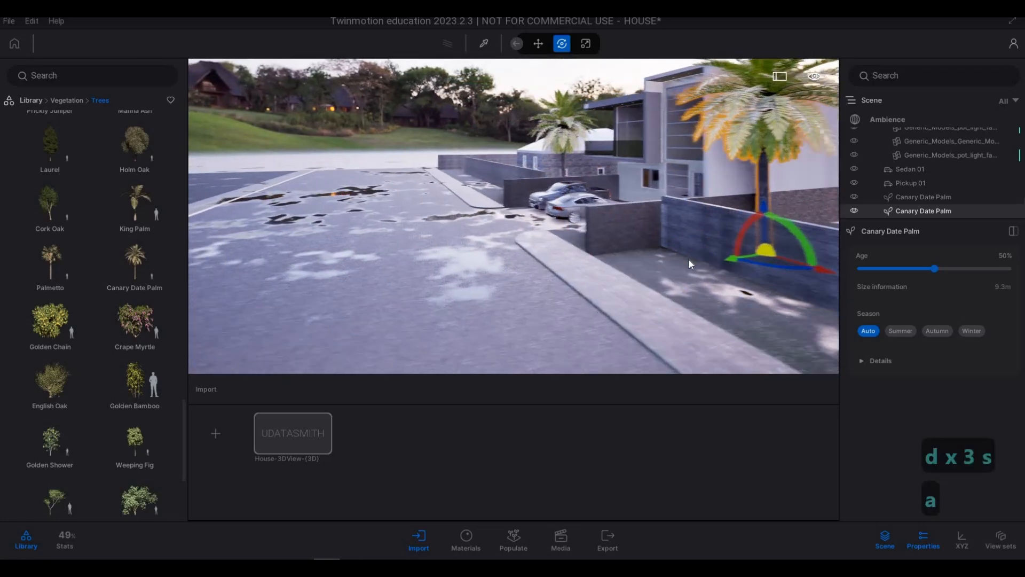
key("Caps_Lock")
key("q")
right_click_drag(677, 277, 747, 235)
key("q")
key("Caps_Lock")
right_click_drag(587, 289, 553, 299)
key("Caps_Lock")
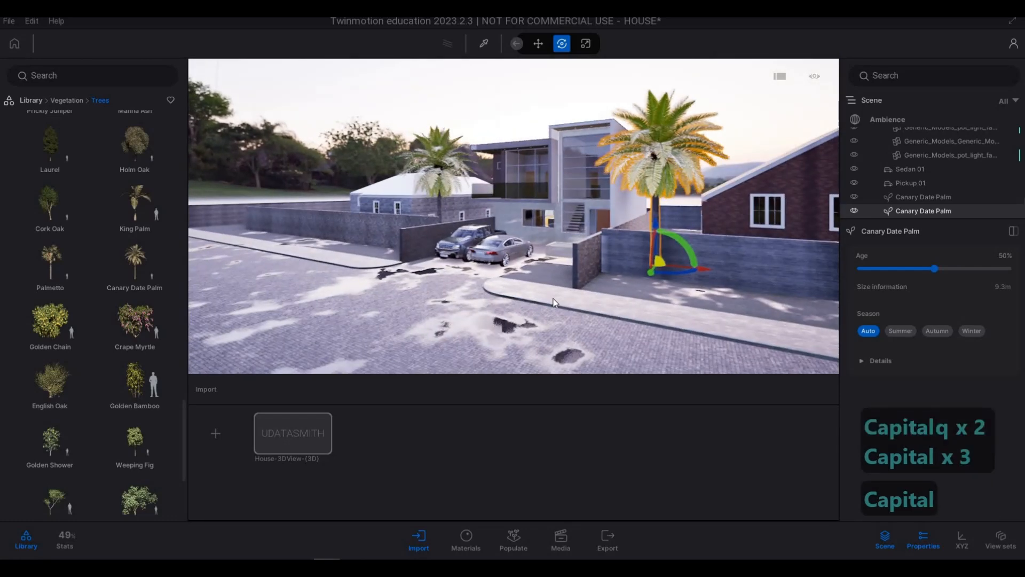
Shift the new Canary Date Palm closer to the front boundary wall beside the brick house.
key("a")
key("w")
key("w")
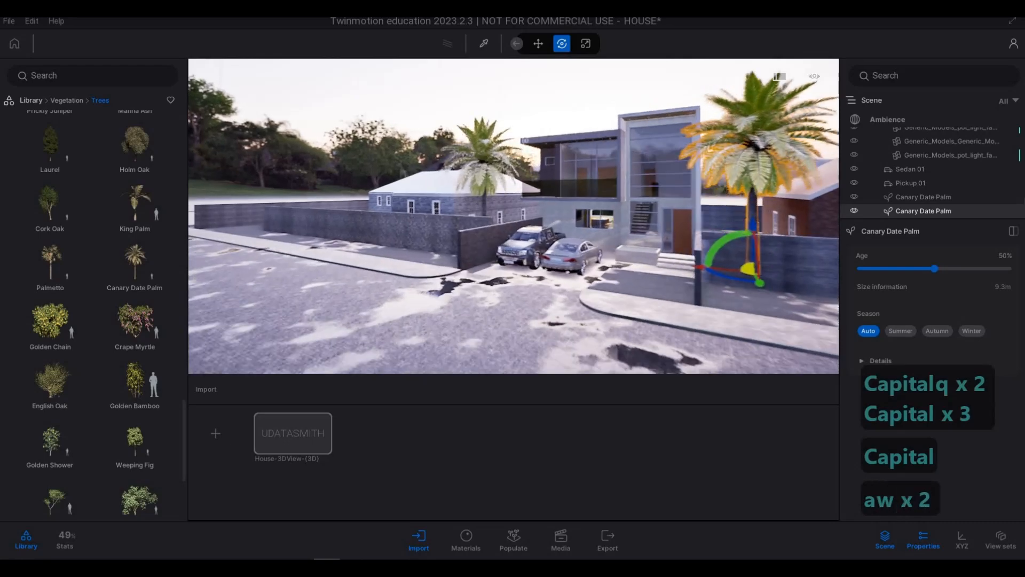
key("w")
key("d")
key("d")
key("w")
key("q")
key("d")
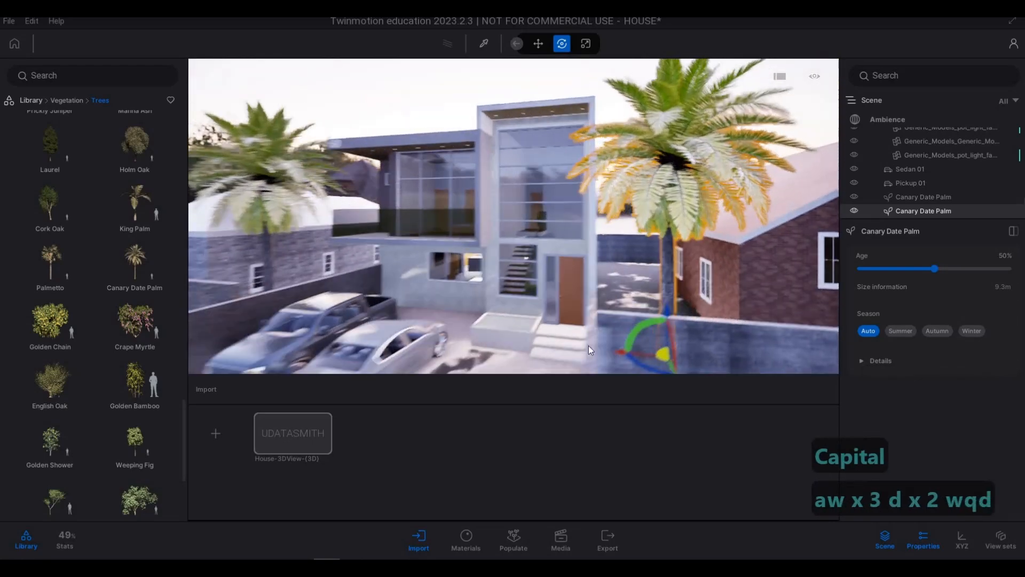
key("q")
key("w")
key("d")
key("s")
key("d")
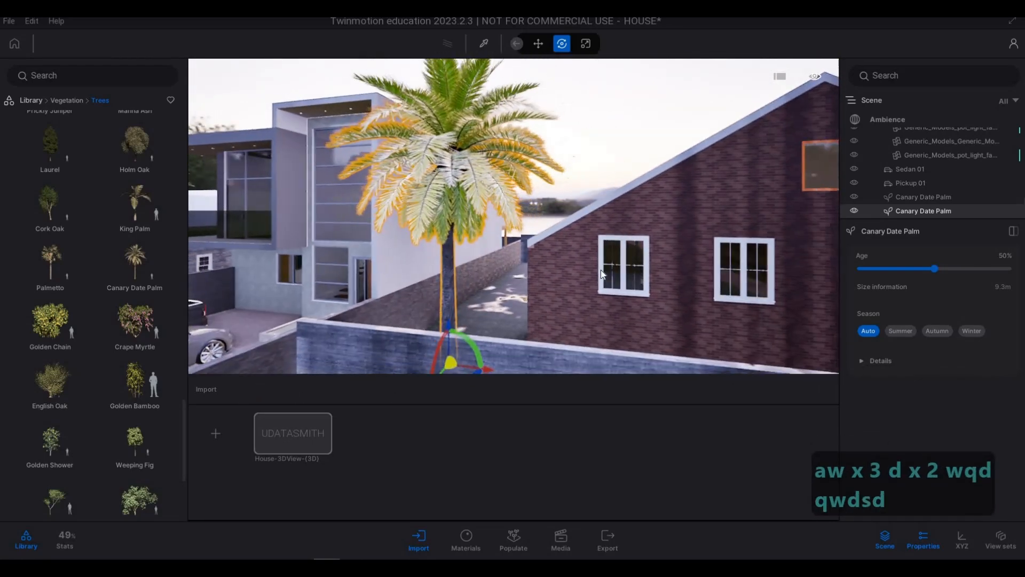
key("d")
key("d")
key("d")
key("w")
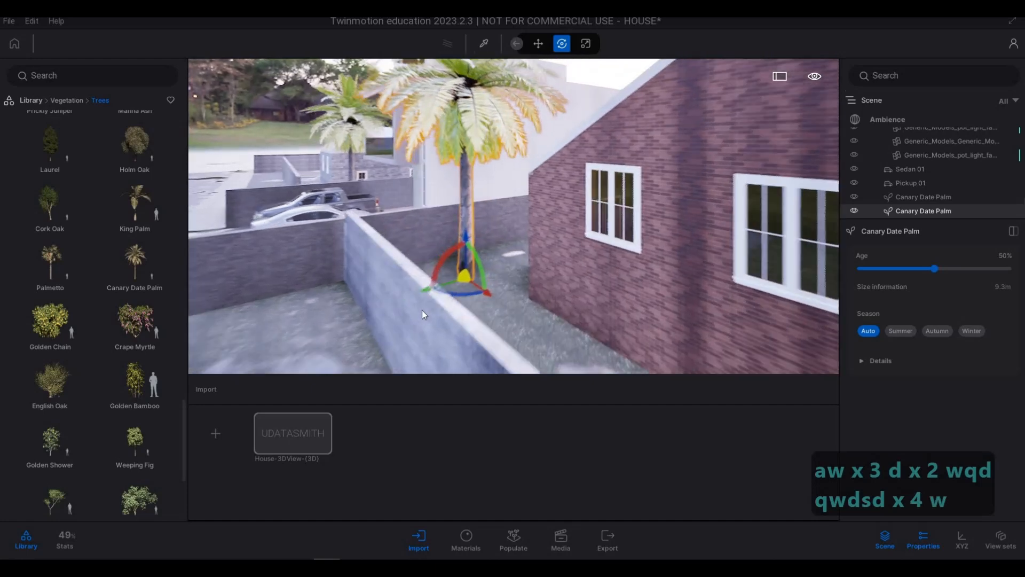
left_click_drag(416, 309, 368, 312)
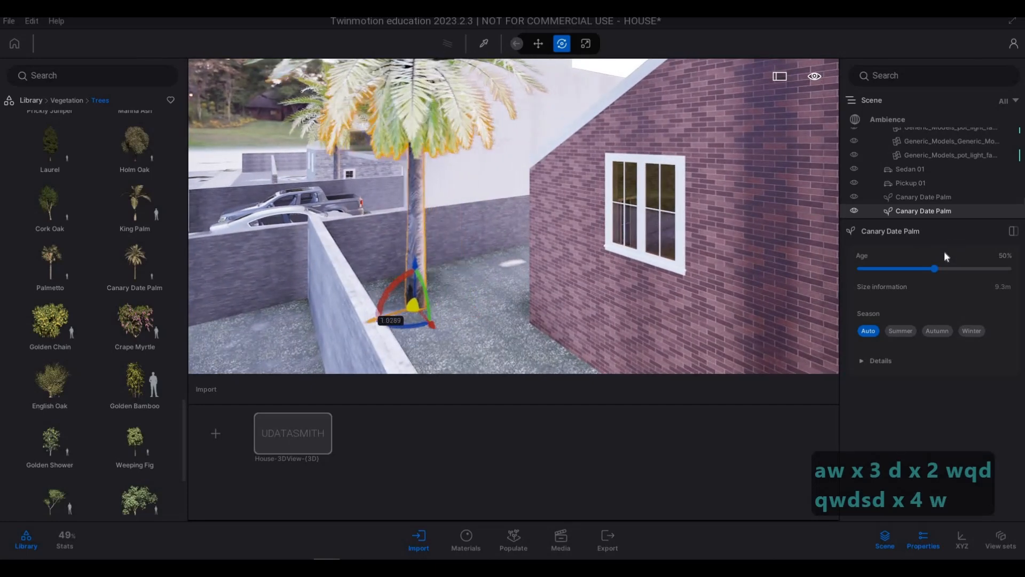
Reduce the new Canary Date Palm's age to 40% and compare it with the other palm from the street.
left_click(920, 268)
key("a")
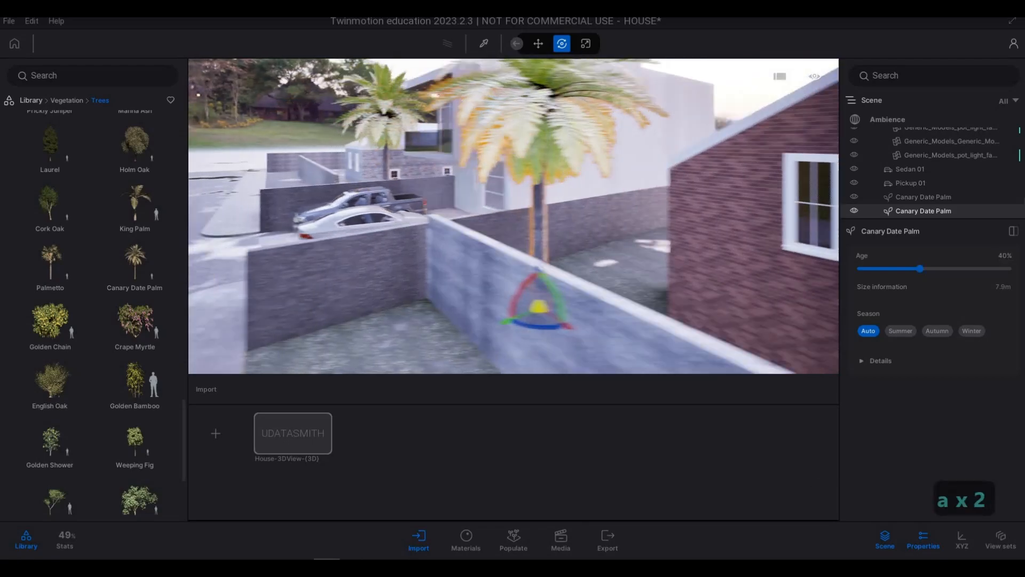
key("s")
key("s")
key("s")
key("s")
key("s")
key("s")
key("s")
key("s")
key("s")
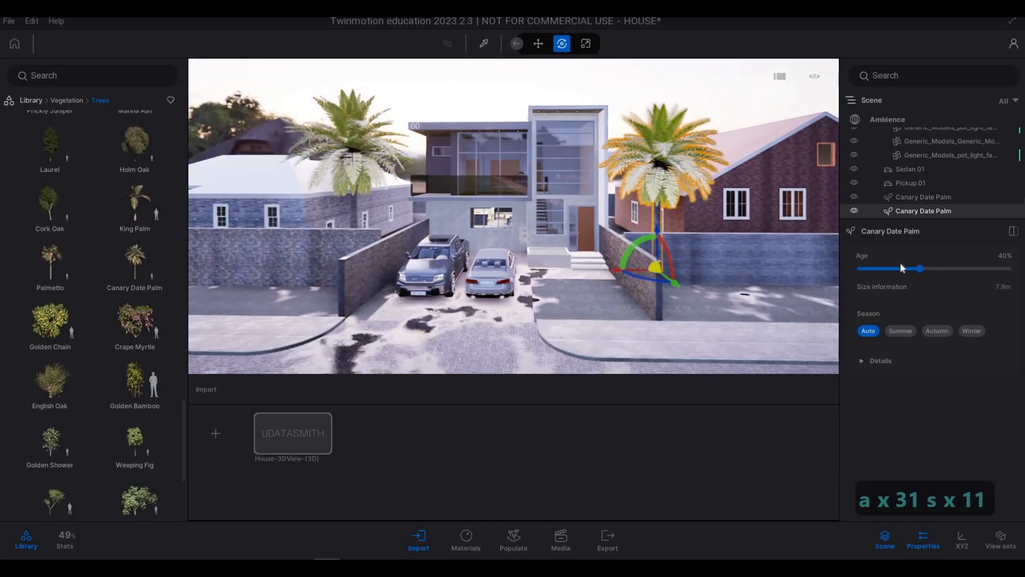
Reduce the selected Canary Date Palm's age further to 30%.
left_click_drag(916, 266, 905, 270)
key("d")
key("w")
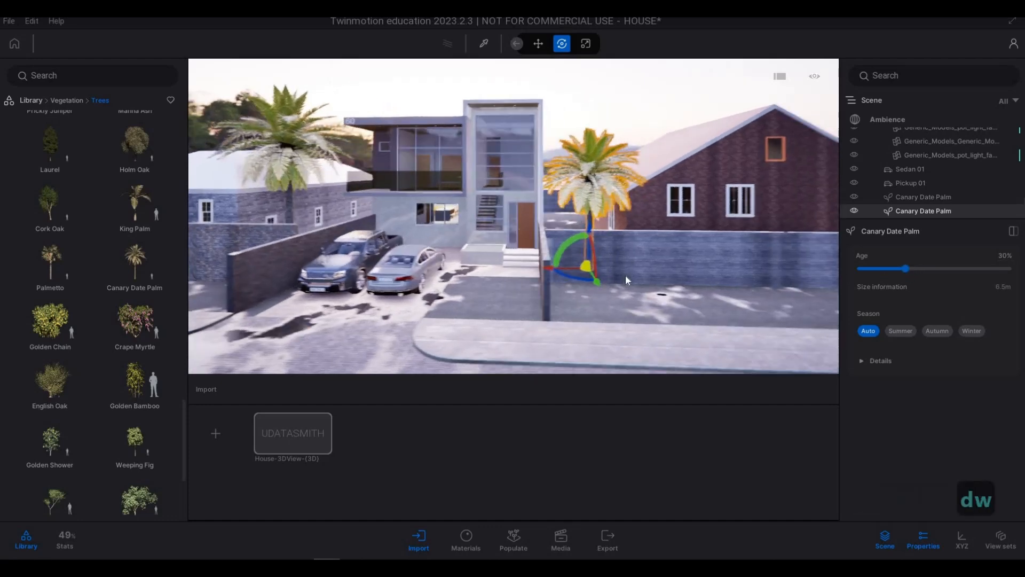
Set the selected Canary Date Palm's age to 36% and check its size against the house.
left_click_drag(607, 281, 597, 281)
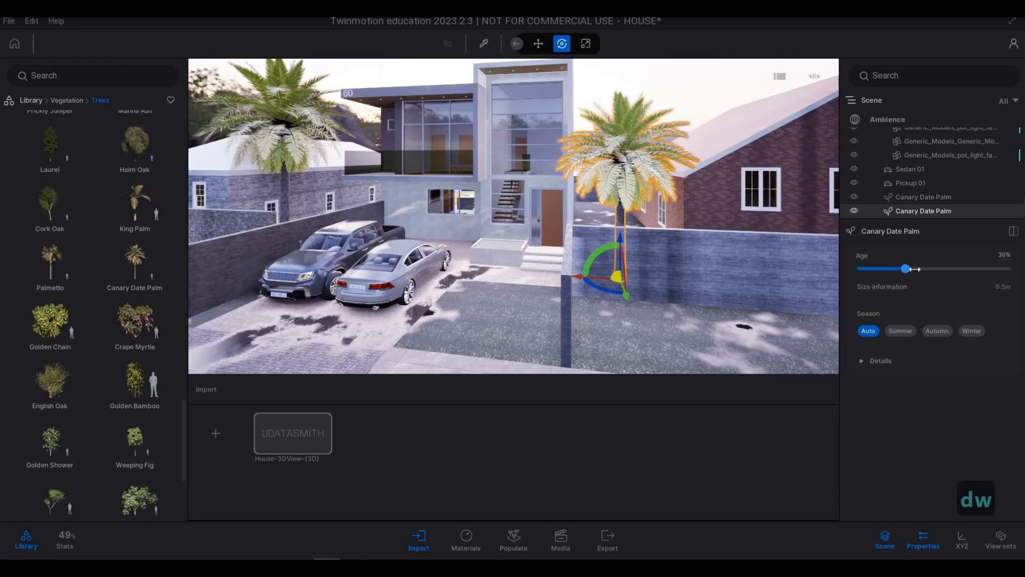
left_click_drag(914, 269, 922, 269)
key("a")
key("a")
key("a")
key("a")
key("a")
key("a")
key("a")
key("a")
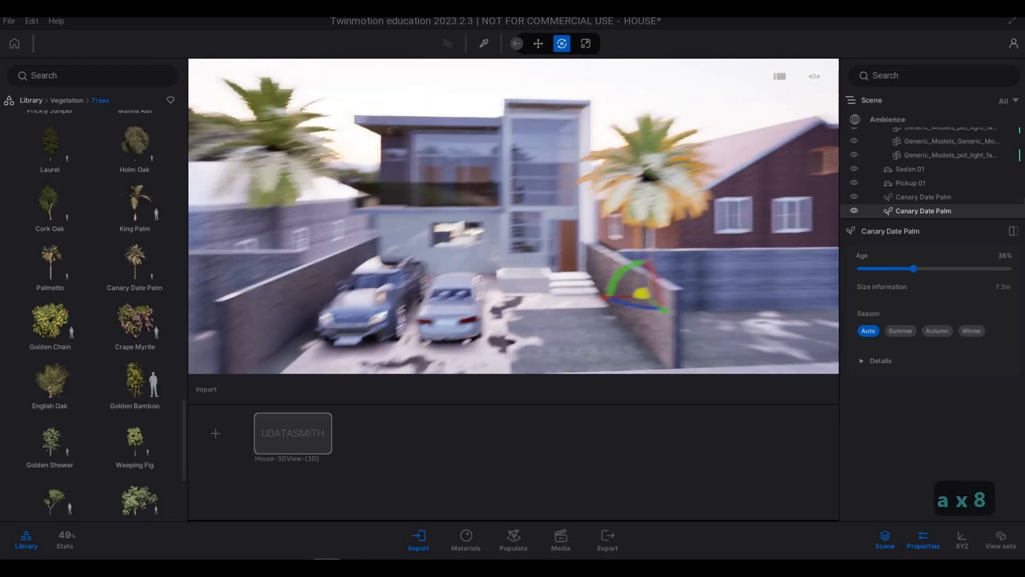
key("a")
key("s")
key("s")
key("s")
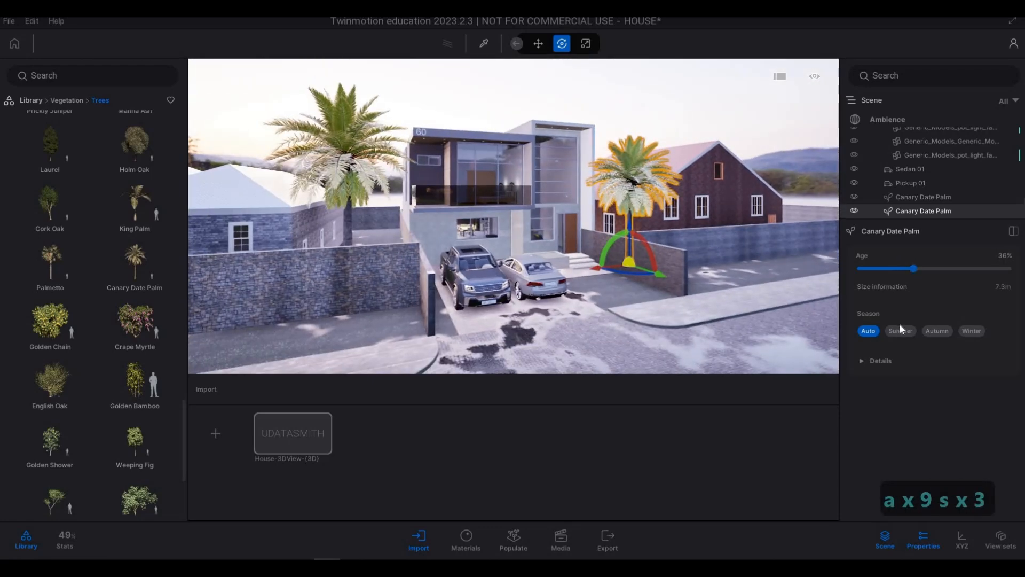
Try the Summer and Autumn season settings on the selected palm, and deselect it.
left_click(900, 328)
left_click(937, 330)
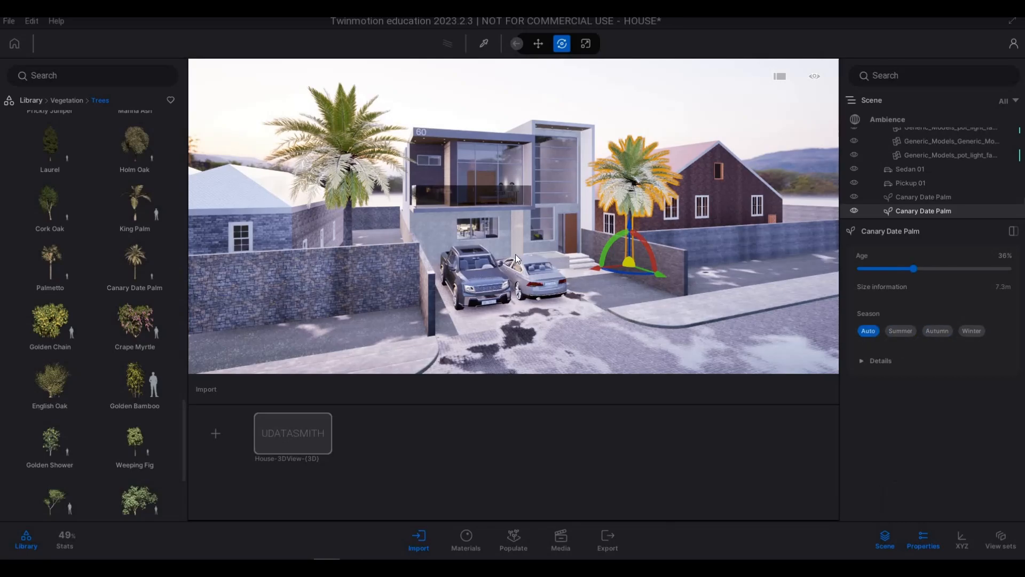
key("Escape")
key("Escape")
Examine the house frontage with both palms from several street-side and driveway viewpoints.
key("d")
key("w")
key("d")
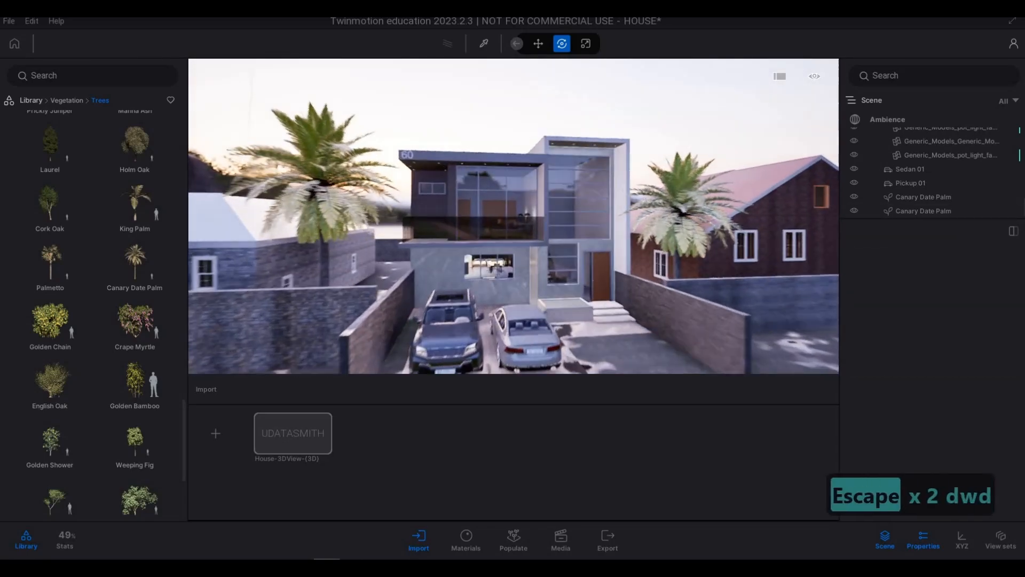
key("s")
key("d")
key("a")
key("e")
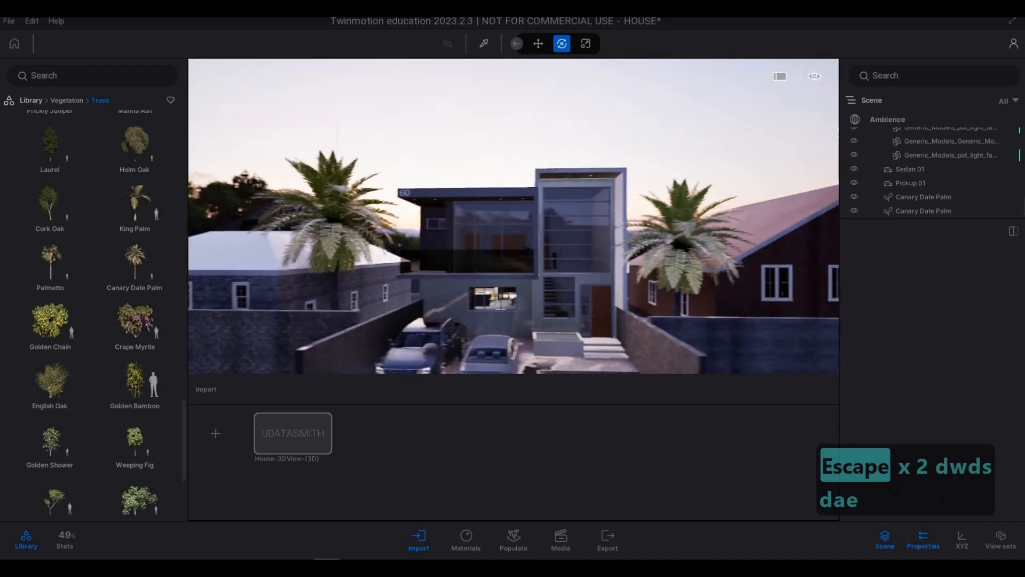
key("s")
key("a")
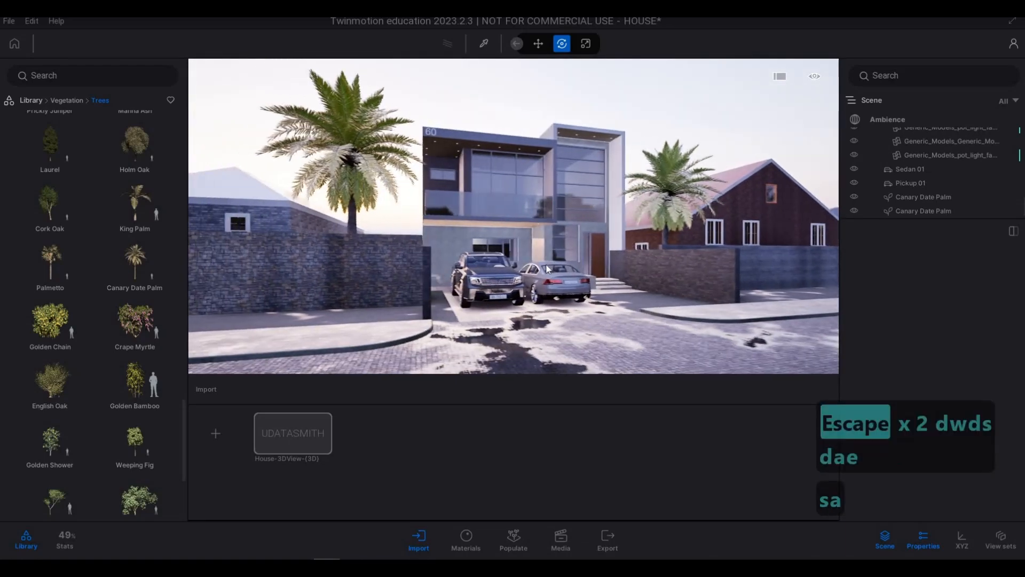
key("d")
key("a")
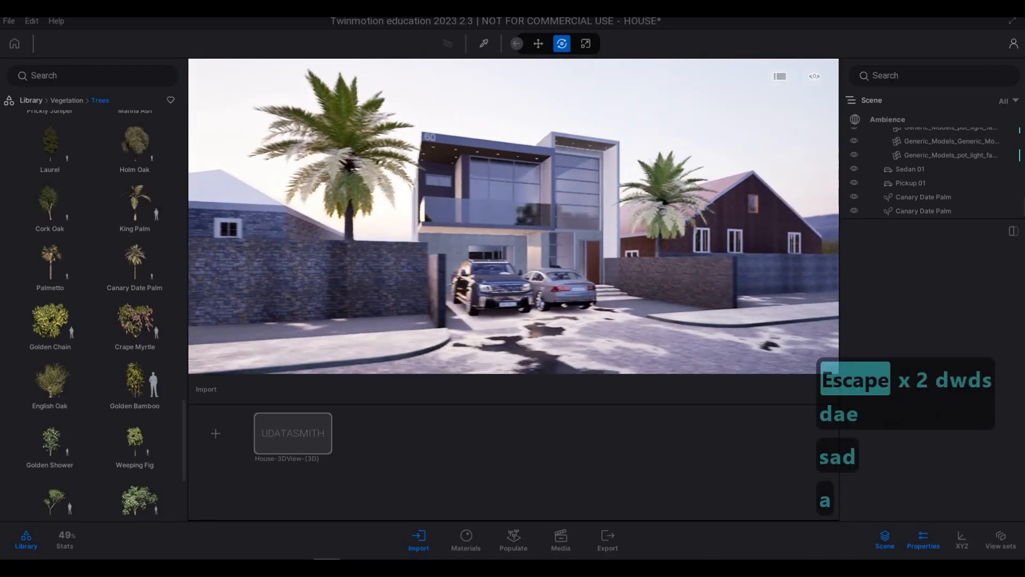
key("d")
key("w")
key("q")
key("d")
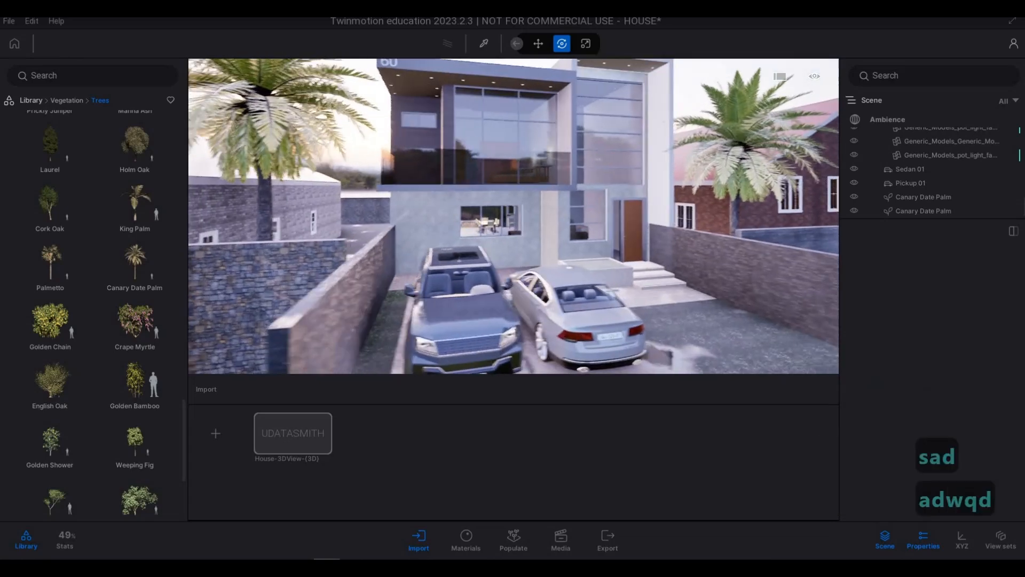
key("d")
key("s")
Select the Floors_Floor_FLOOR_2 ground slabs around the driveway and neighbouring yards, and isolate them in the scene.
left_click(563, 249)
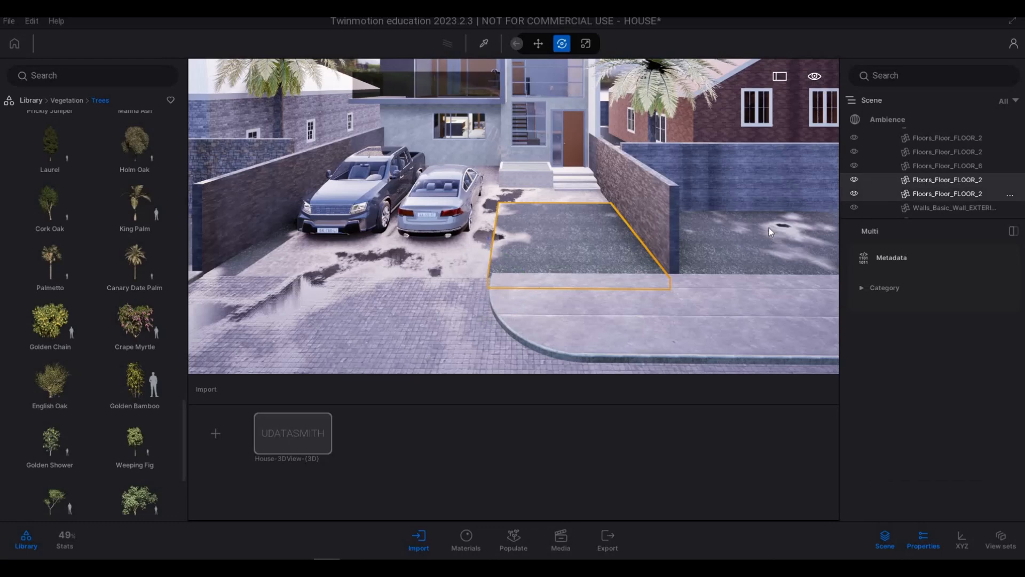
scroll(694, 226, "down", 3)
left_click(695, 226, "ctrl")
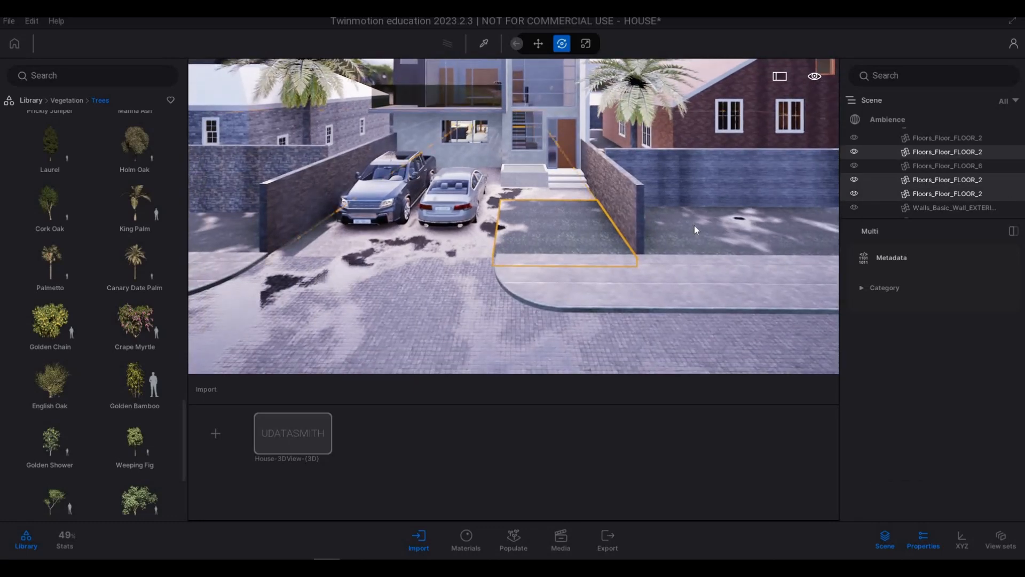
left_click(928, 136, "ctrl")
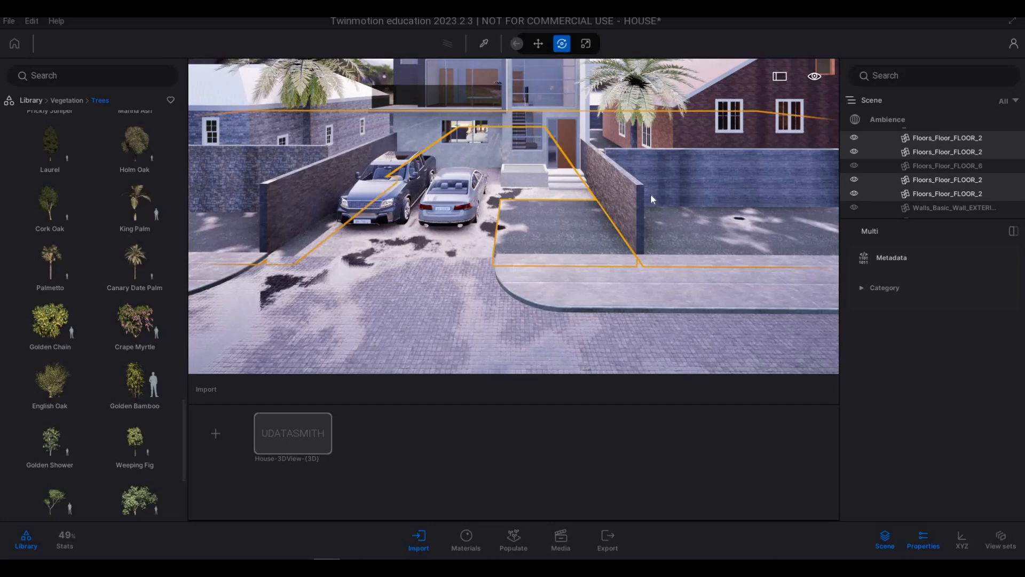
scroll(650, 193, "down", 3)
scroll(918, 156, "up", 2)
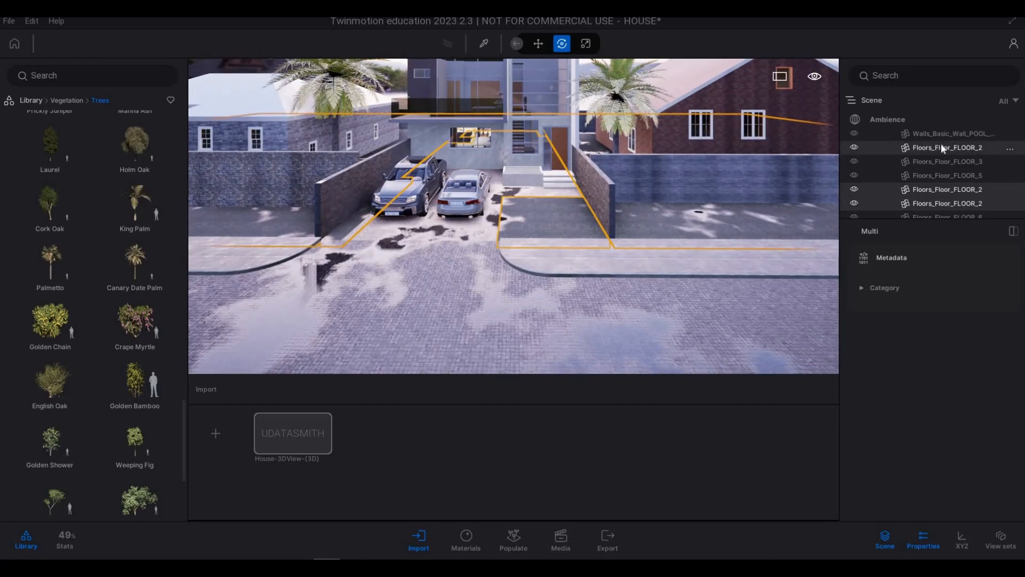
right_click(940, 143)
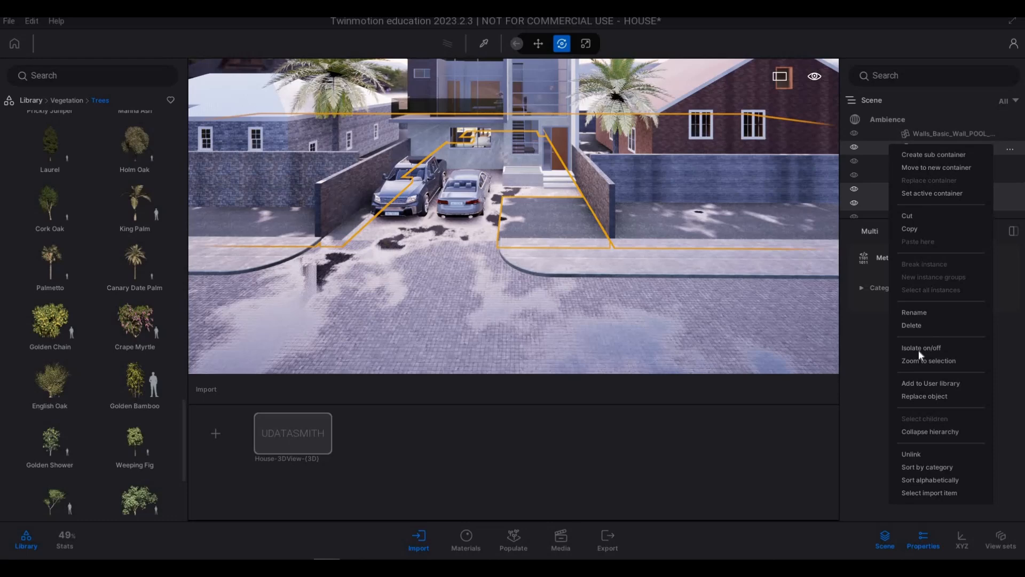
left_click(918, 350)
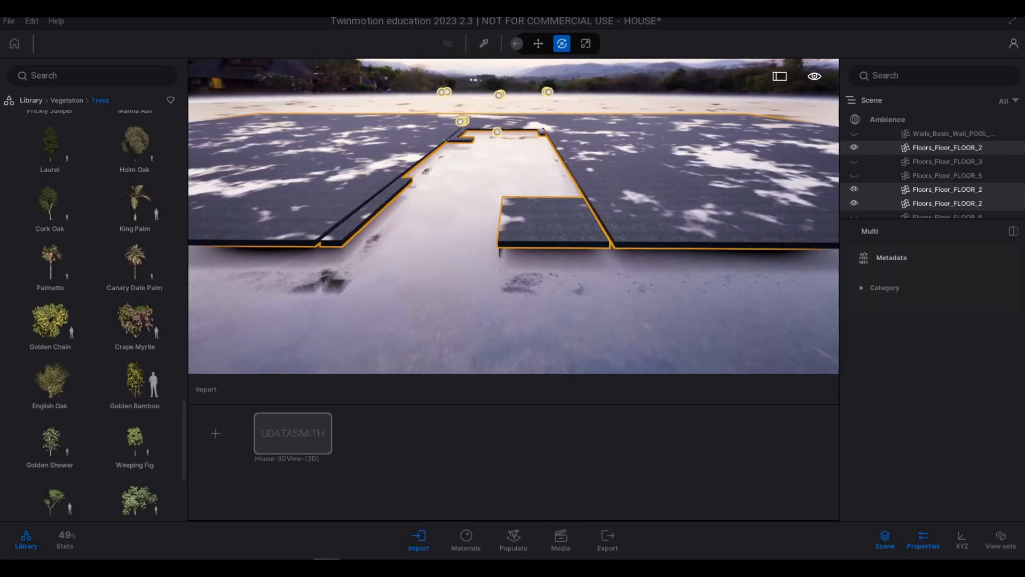
Examine the extent of the isolated ground slabs from different sides.
key("a")
key("a")
key("a")
key("a")
key("a")
key("a")
key("a")
key("a")
key("a")
key("s+d")
key("s+d")
key("s+d")
key("s+d")
key("s+d")
key("s+d")
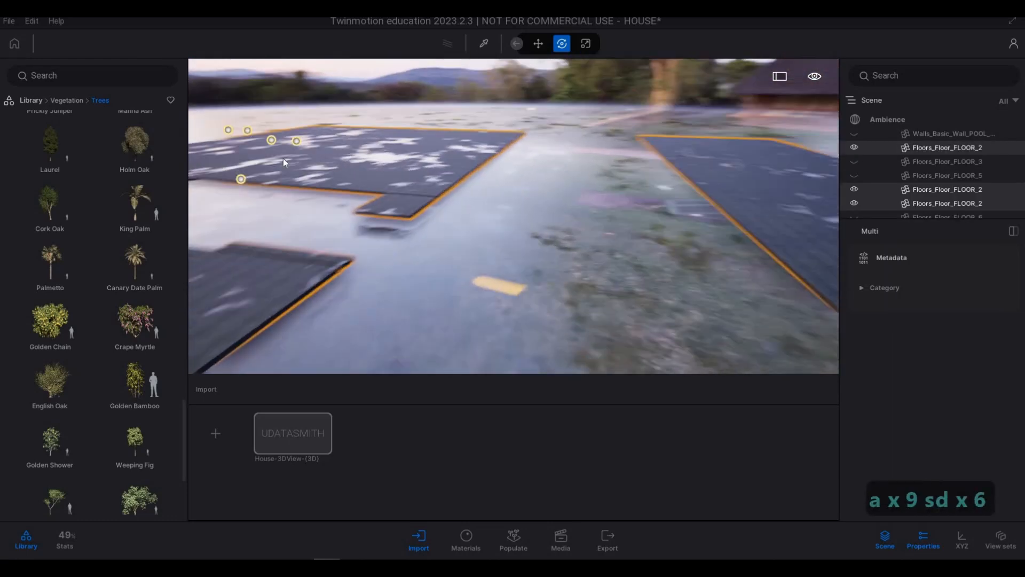
key("s+d")
key("w")
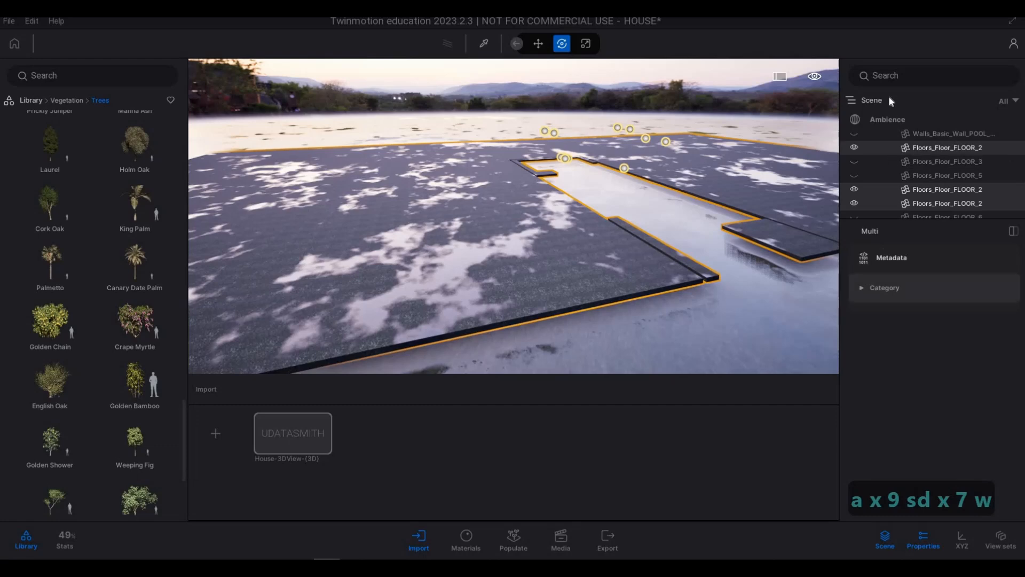
Clear the slab selection and set the Populate foliage mode to Scatter, with the Vegetation library category open.
left_click(513, 540)
left_click(512, 544)
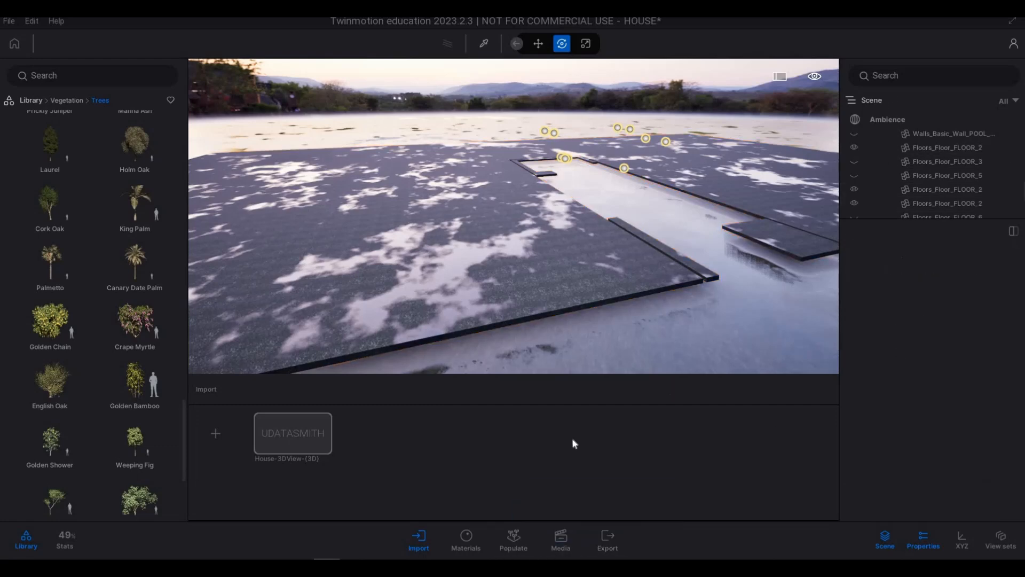
key("a")
key("w")
left_click(512, 540)
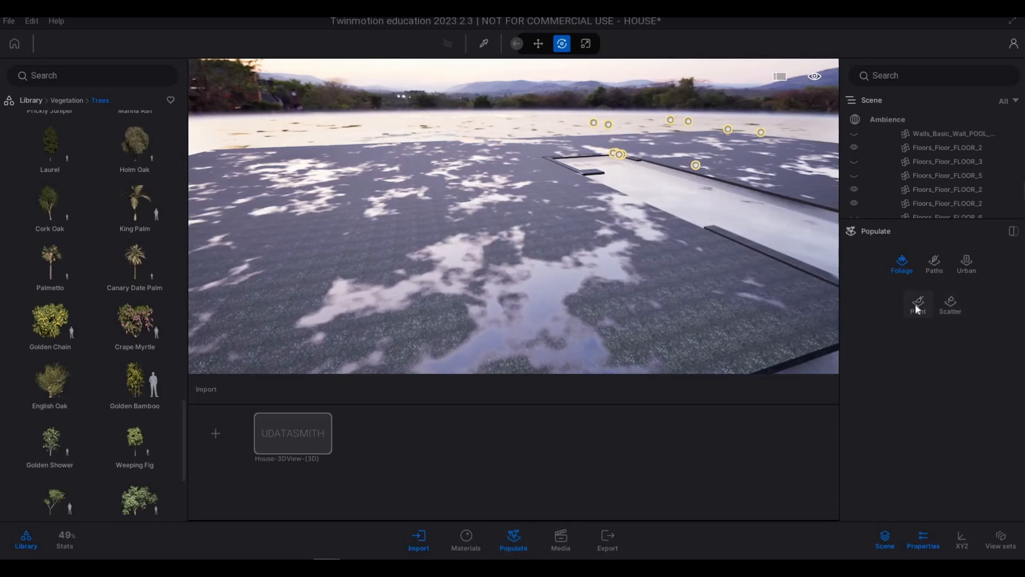
left_click(915, 304)
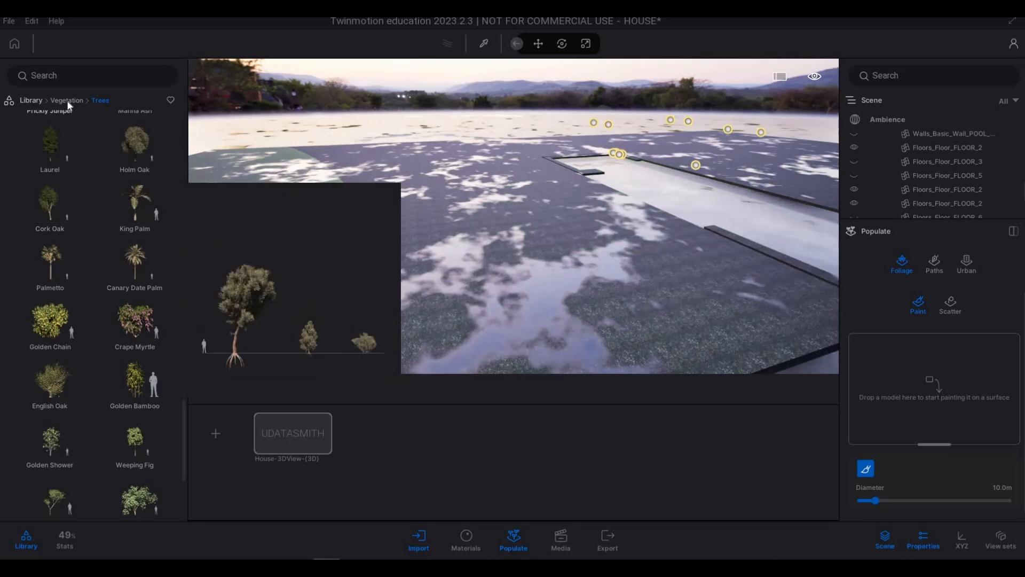
left_click(67, 100)
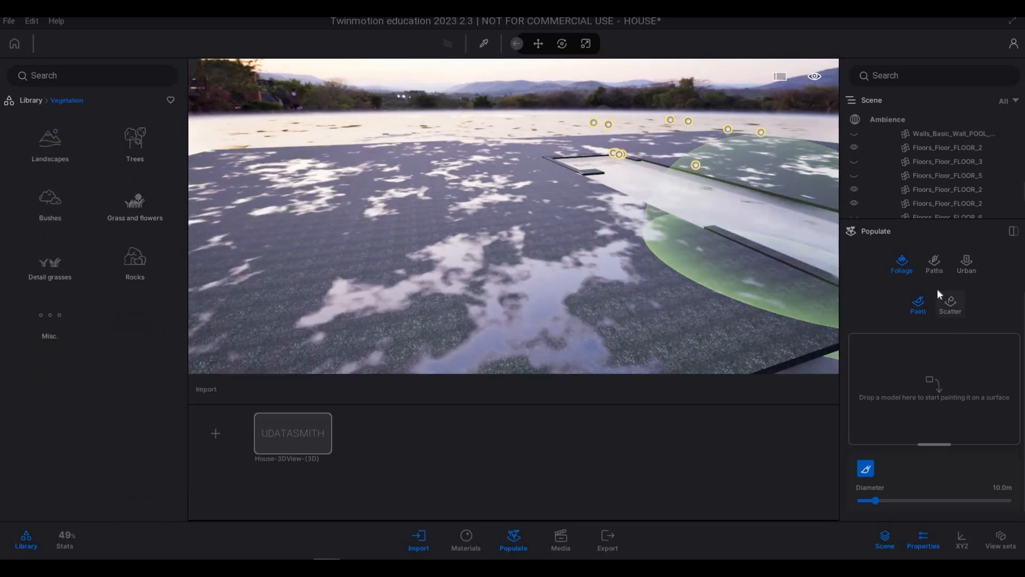
left_click(949, 303)
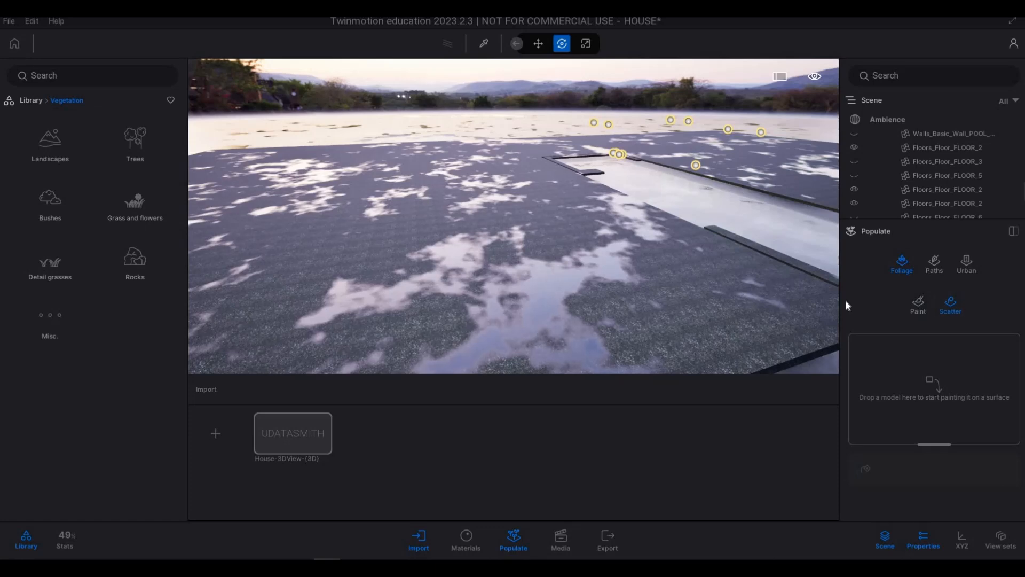
Add Long grass 02 and Long grass 04 from the Grass and flowers library to the scatter set.
key("d")
key("w")
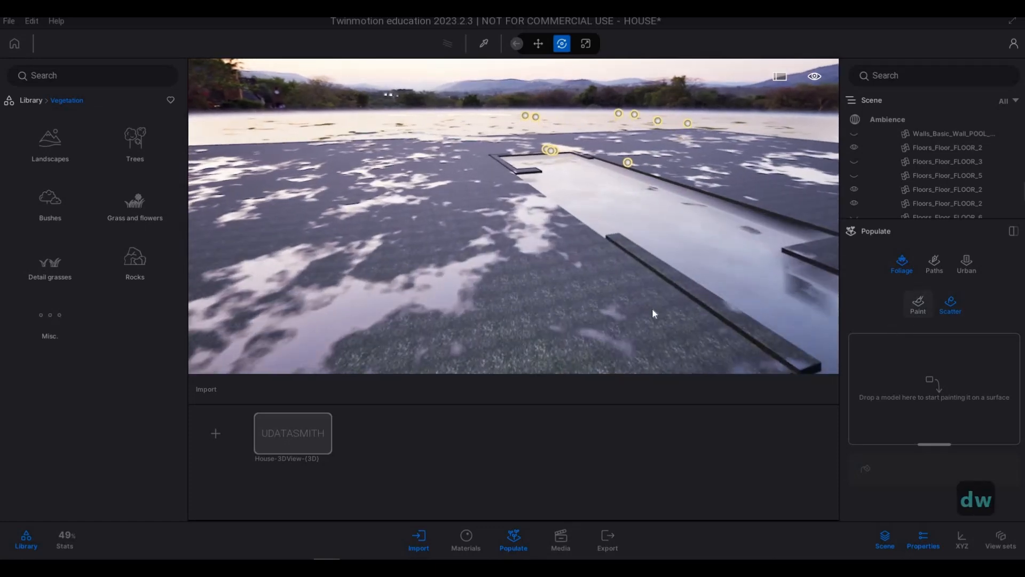
left_click(153, 213)
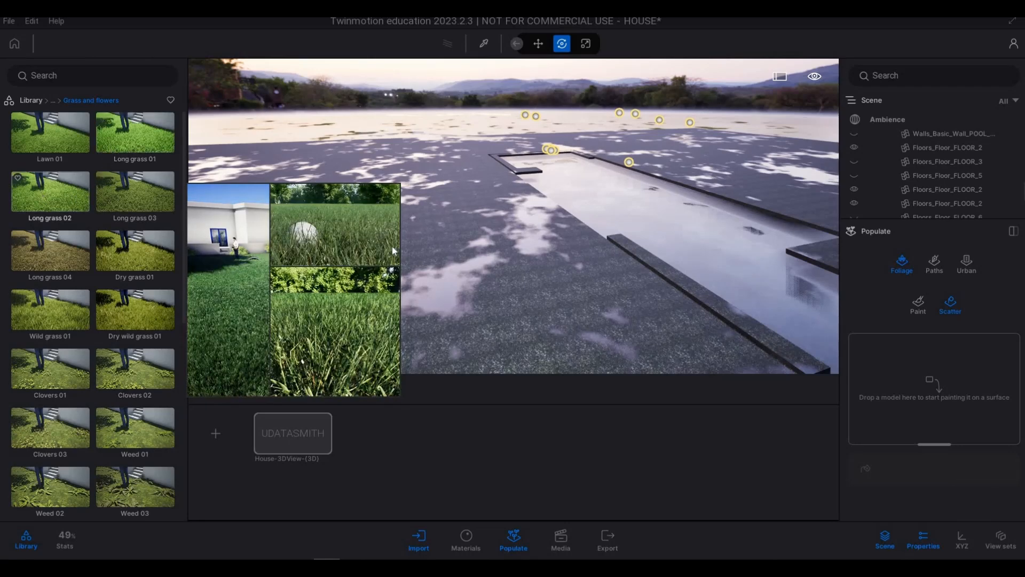
left_click_drag(50, 192, 882, 363)
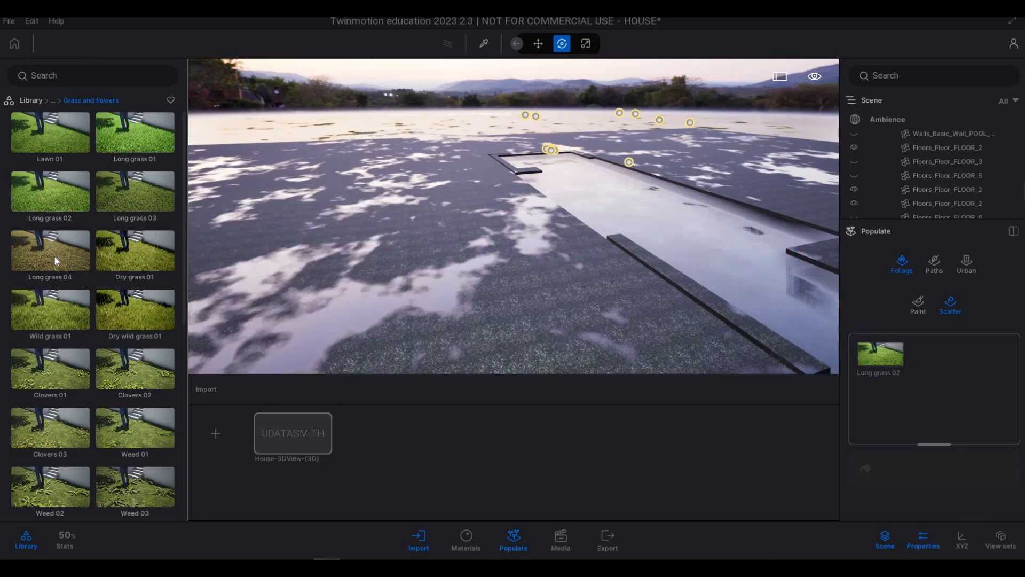
left_click_drag(55, 258, 940, 381)
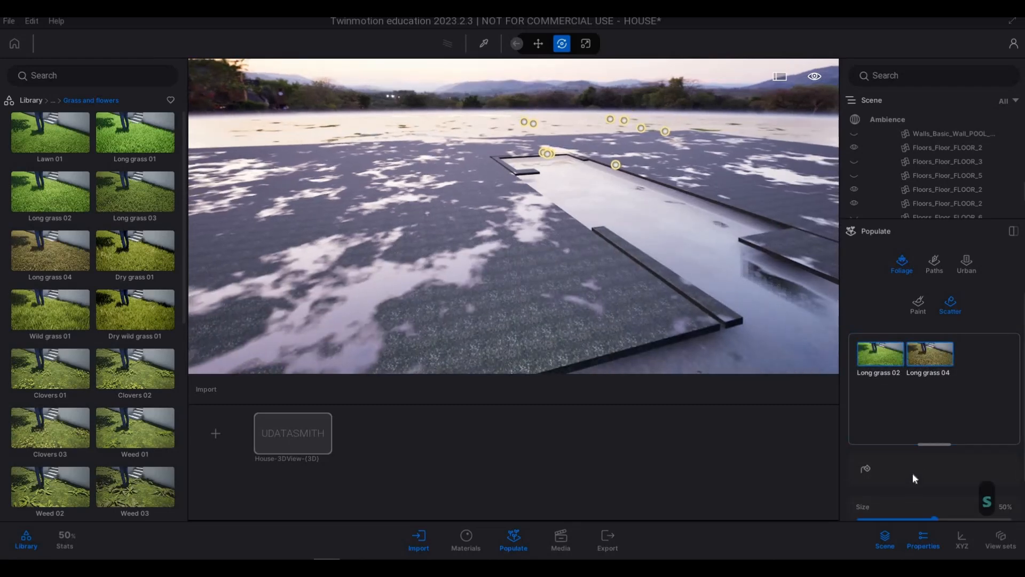
scroll(913, 477, "down", 2)
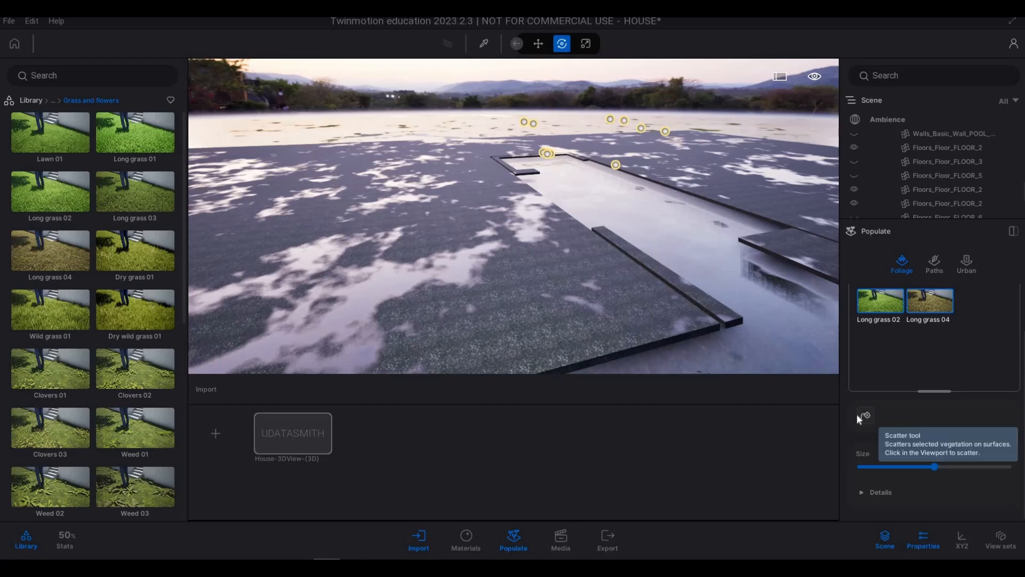
left_click(535, 332)
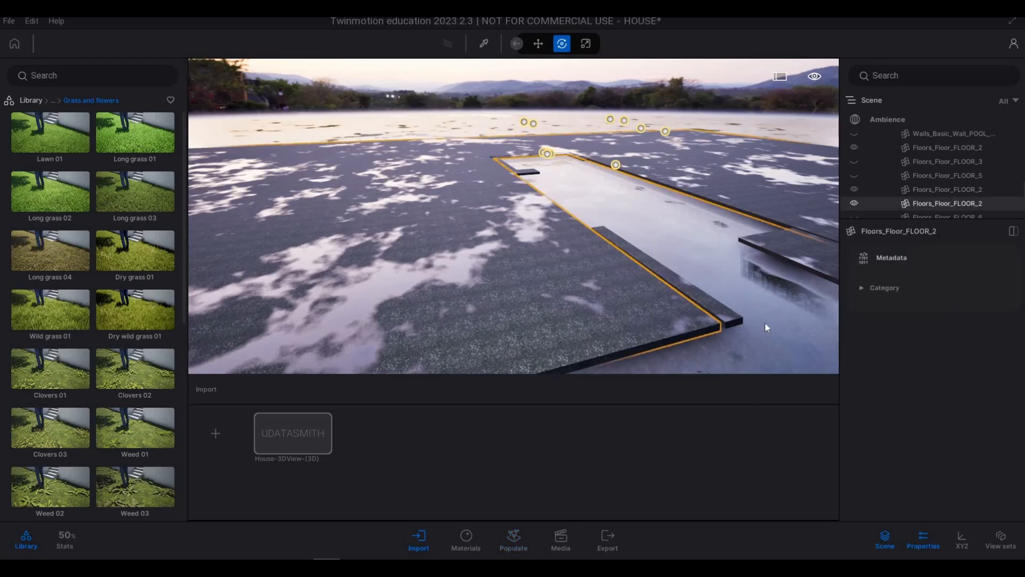
Scatter Long grass 02 and Long grass 04 together over the large ground slab beside the driveway.
key("w")
key("a")
key("e")
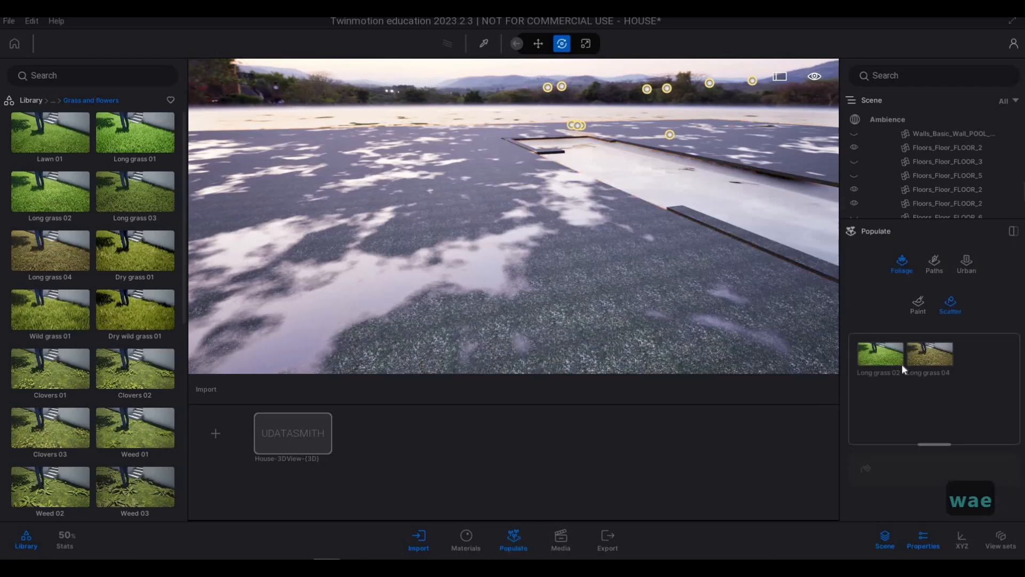
left_click(890, 357)
left_click(919, 310, "ctrl")
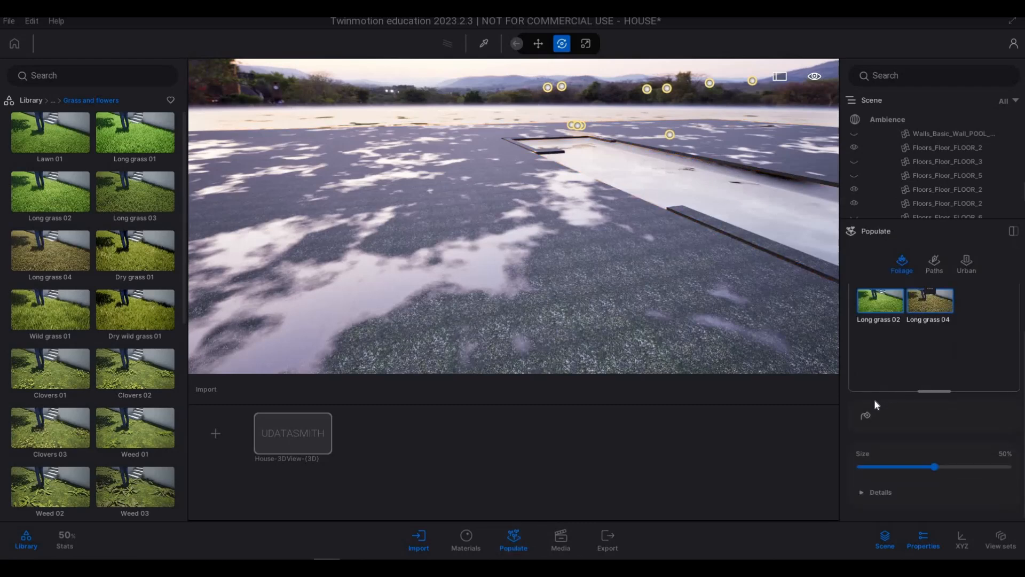
left_click(869, 411)
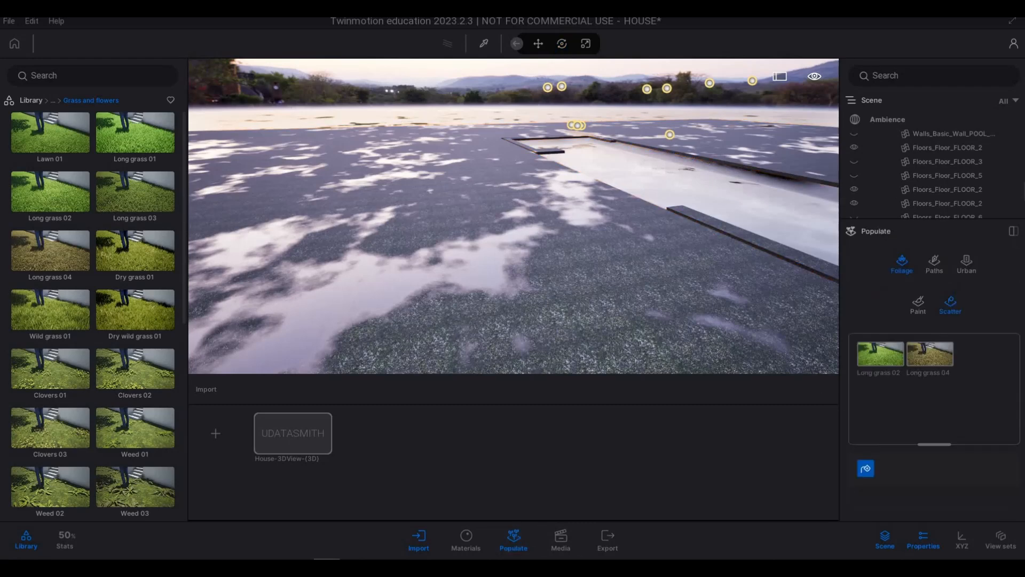
left_click(652, 320)
key("s")
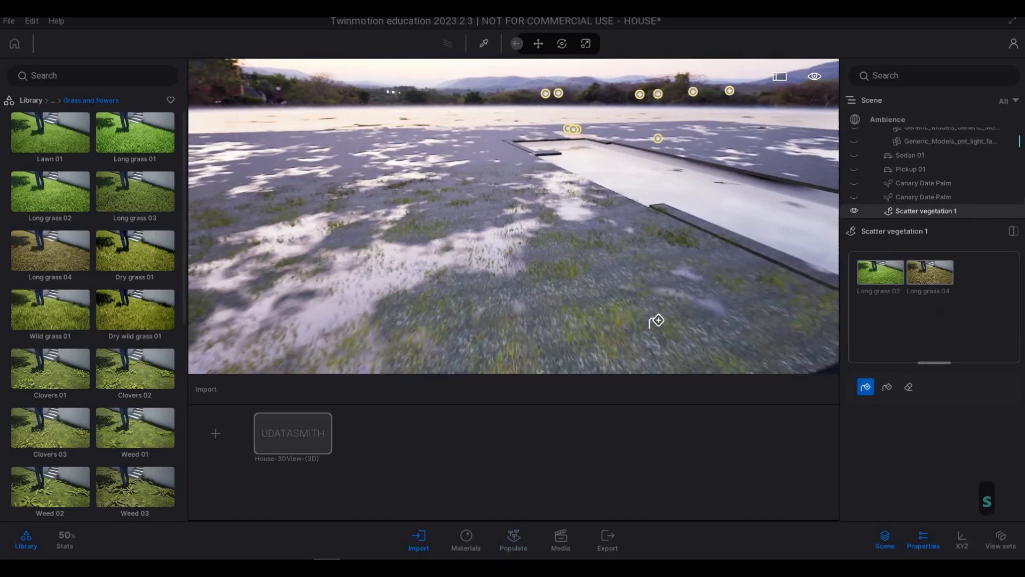
Thicken the scattered grass on the large slab and cover the narrow strip along the driveway edge.
key("e")
key("w")
key("q")
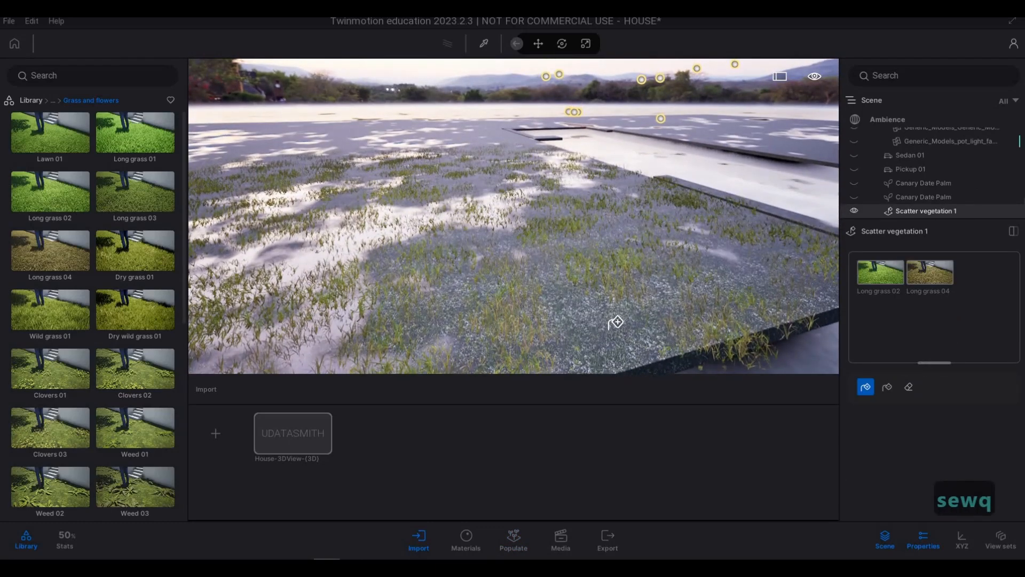
key("d")
key("w")
key("d")
key("w")
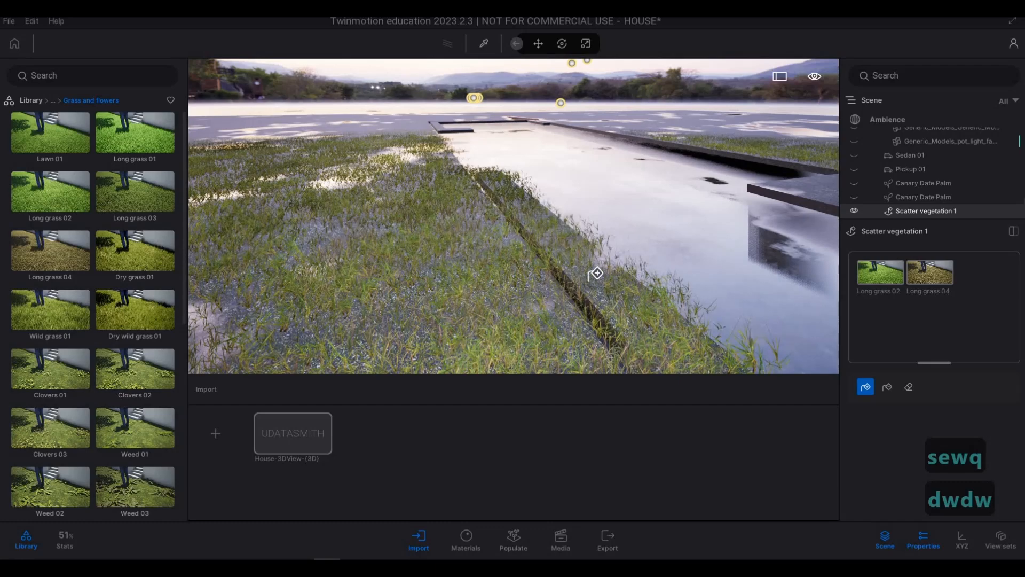
Scatter the same grass mix over the small slab and adjoining yard on the opposite side of the driveway.
key("d")
key("s")
key("d")
key("w")
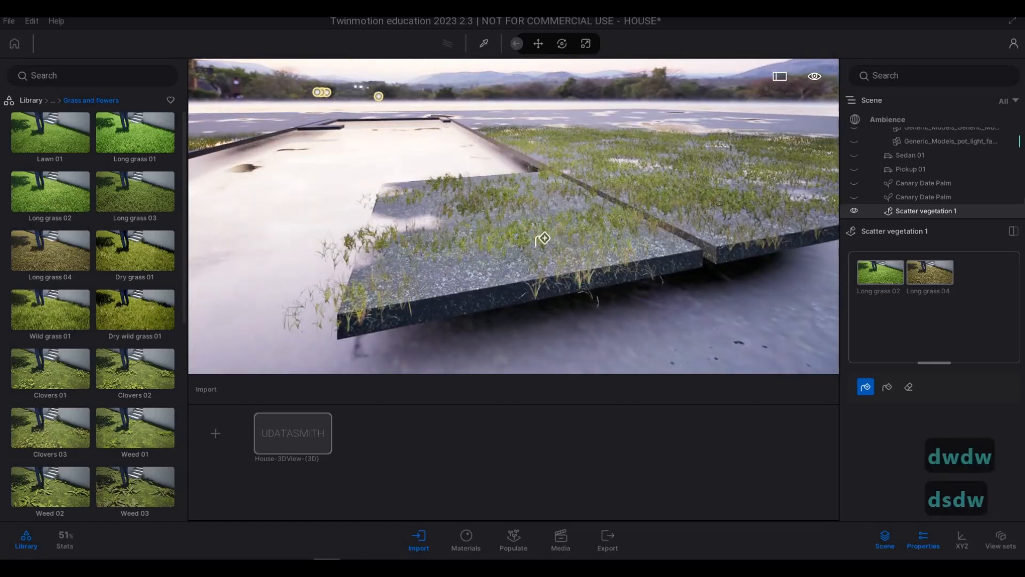
key("d")
key("w")
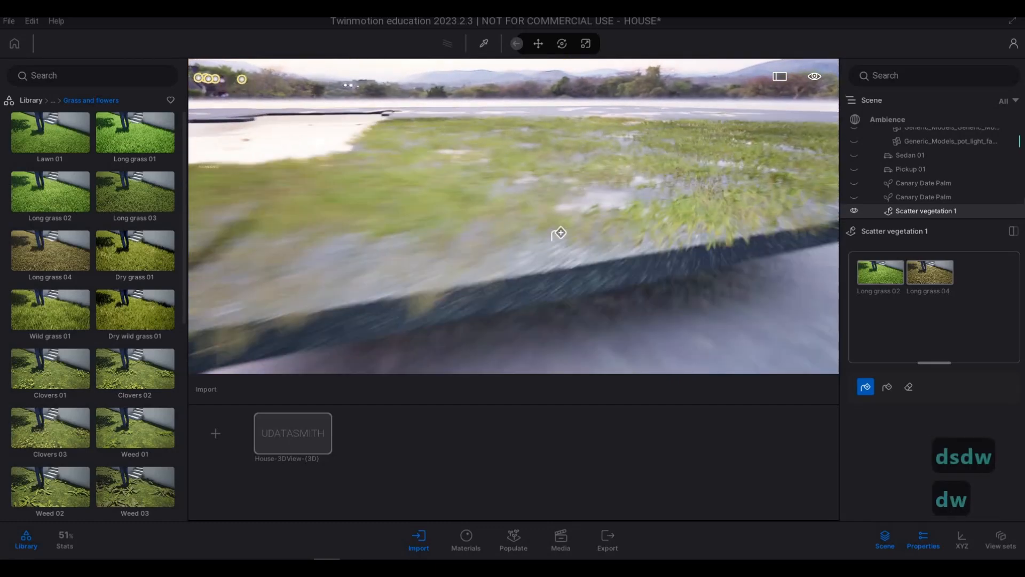
key("s")
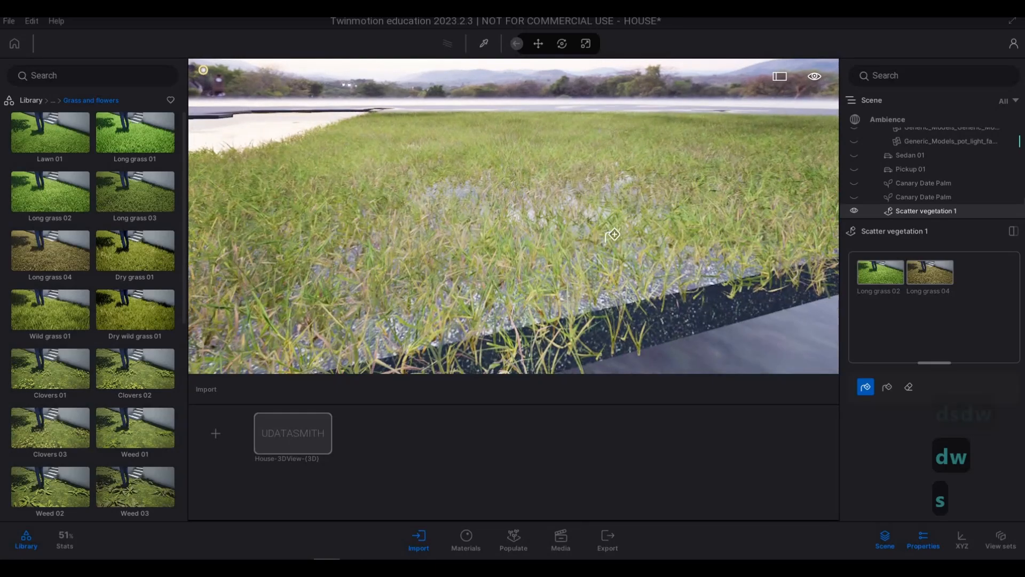
Scatter the grass mix over the separate ground slab across the street from the driveway.
key("q")
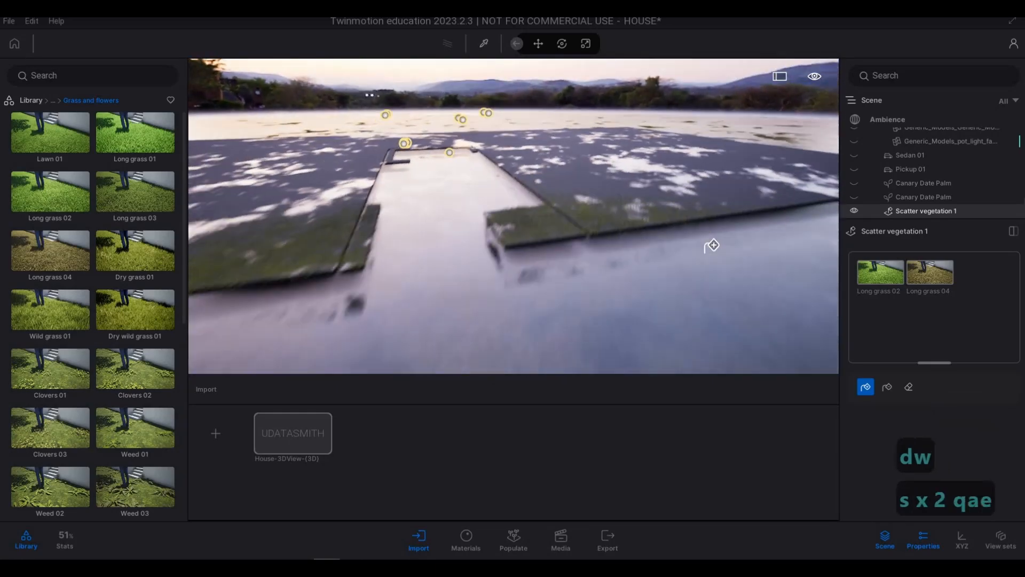
key("e")
key("e")
key("q")
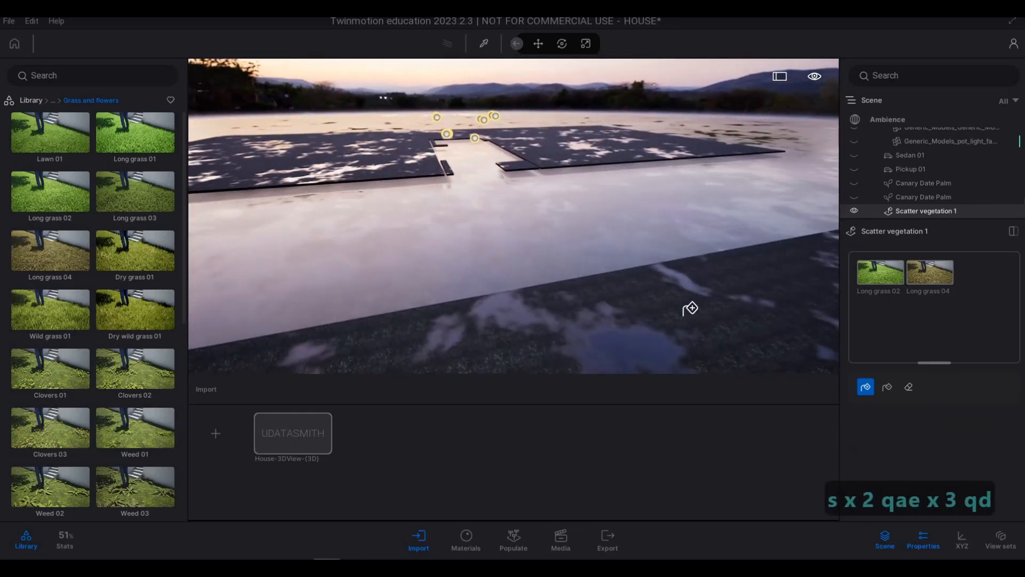
key("w")
key("e")
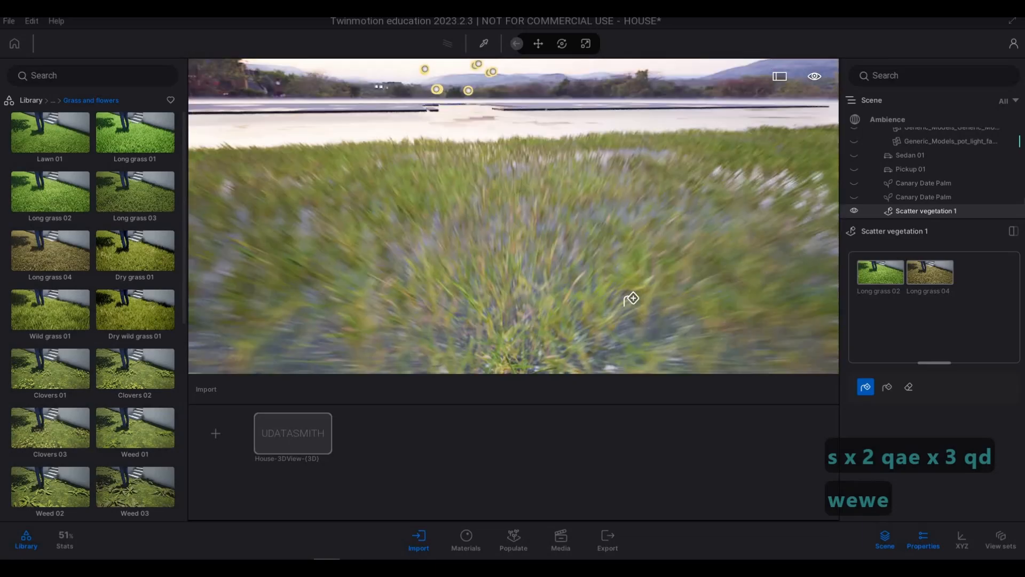
key("q")
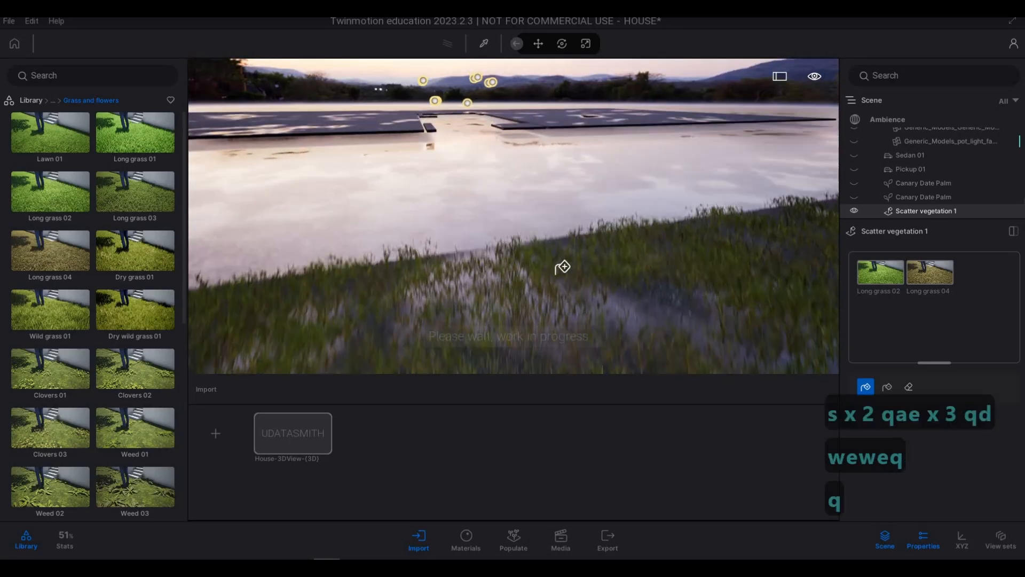
Return to the house side of the street and fill in the grass along the narrow driveway strip.
key("a")
key("a")
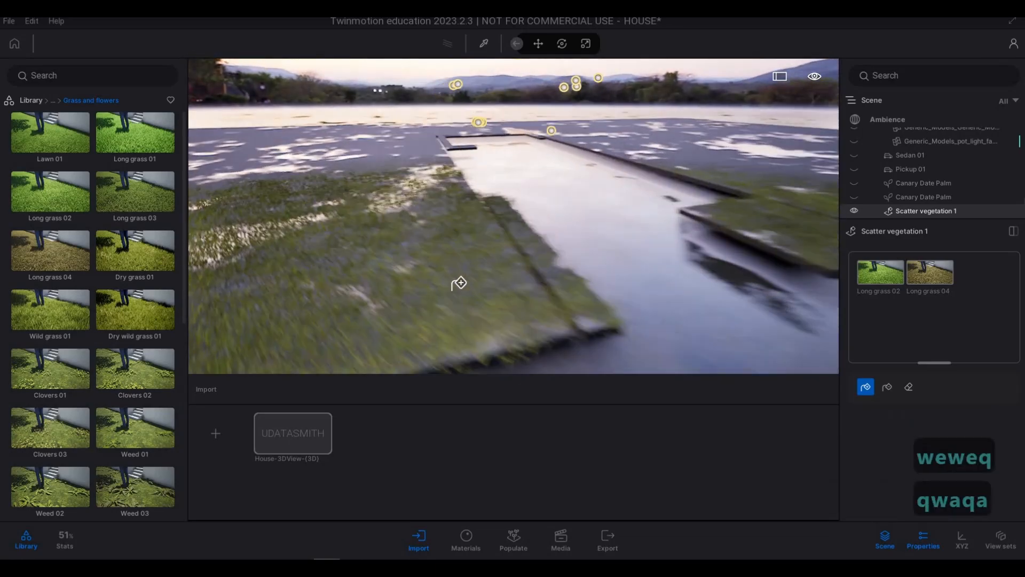
key("a")
key("w")
key("e")
key("w")
key("d")
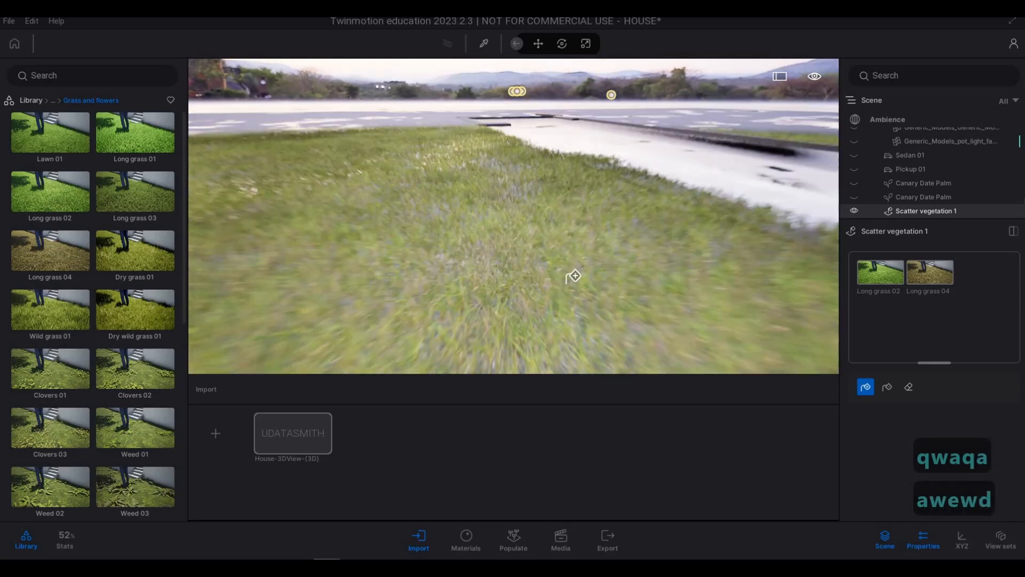
key("w")
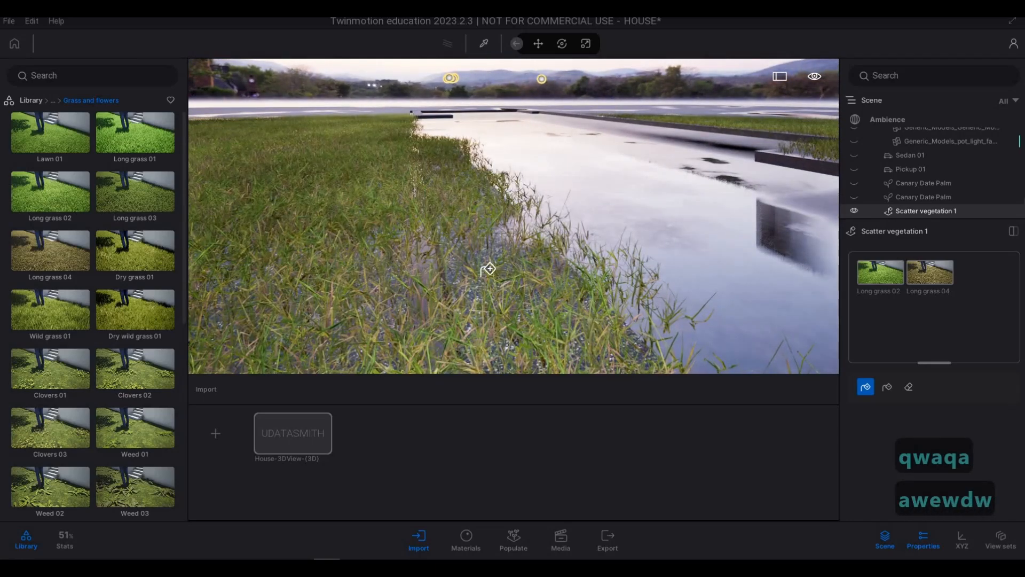
Scatter the grass mix over the small slab projecting into the far end of the driveway.
key("d")
key("q")
key("w")
key("a")
key("a")
key("a")
key("a")
key("a")
key("a")
key("a")
key("a")
key("a")
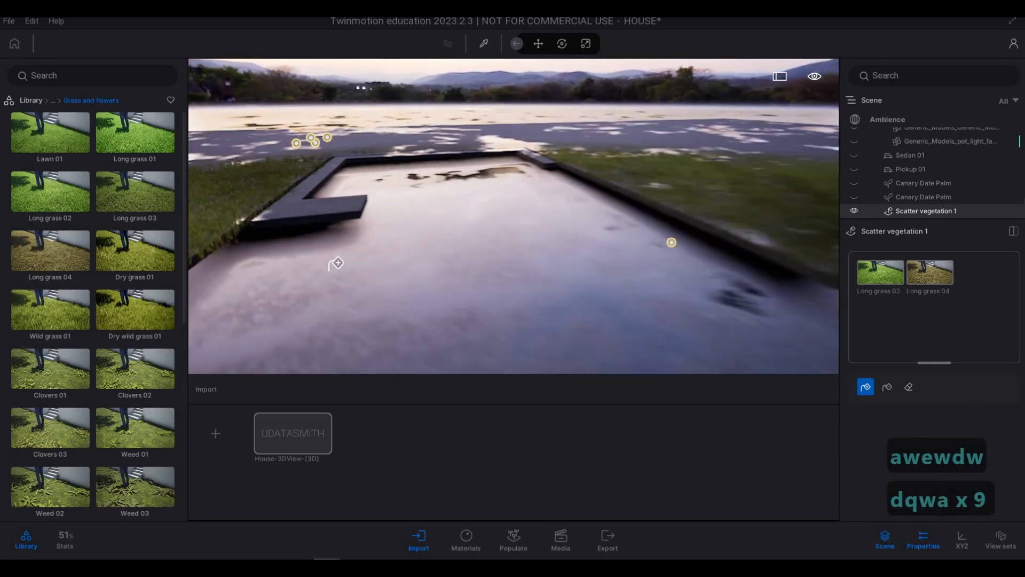
key("a")
key("a")
key("a")
key("a")
key("a")
key("a")
key("a")
key("a")
key("a")
key("a")
key("a")
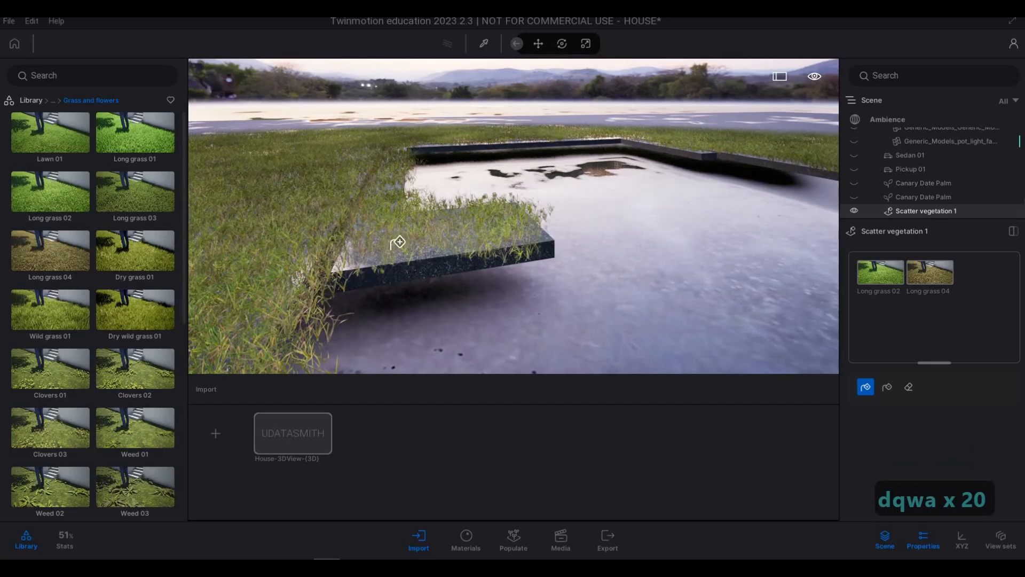
Fill in the sparse grass on the street-side slab opposite the narrow strip and on its adjoining yard.
key("s")
key("q")
key("s")
key("a")
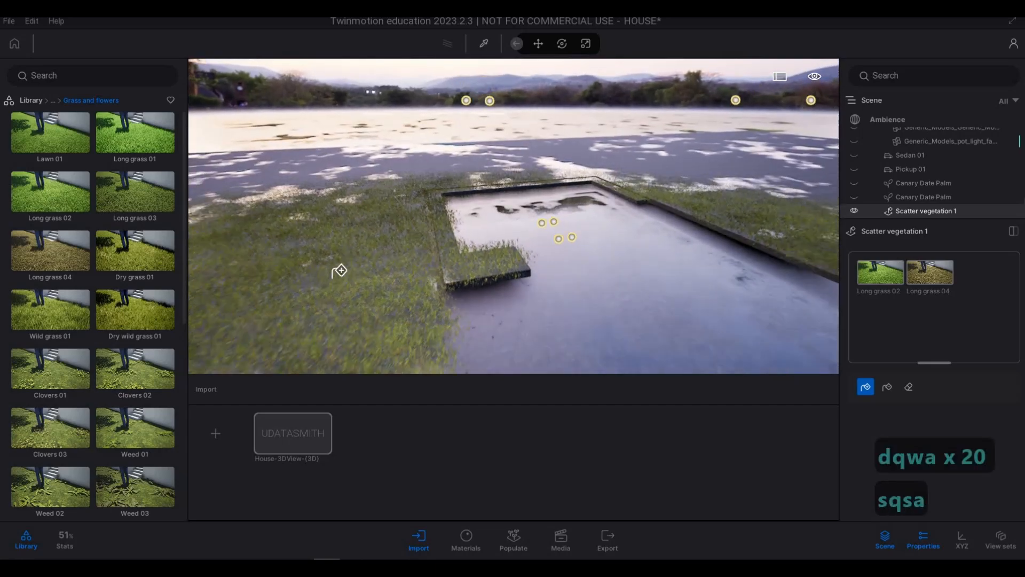
key("e")
key("d")
key("d")
key("d")
key("d")
key("d")
key("d")
key("d")
key("d")
key("s")
key("e")
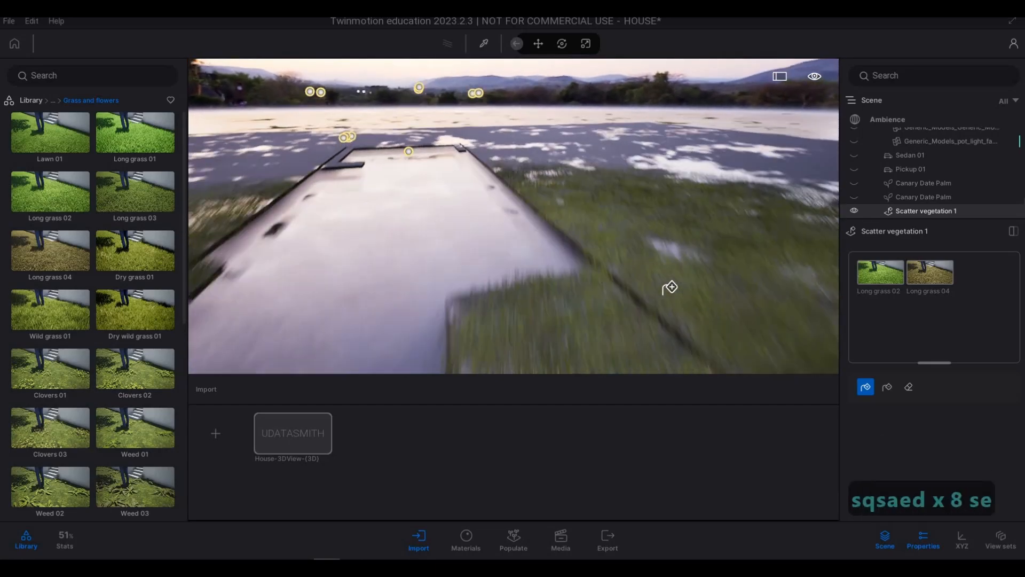
key("w")
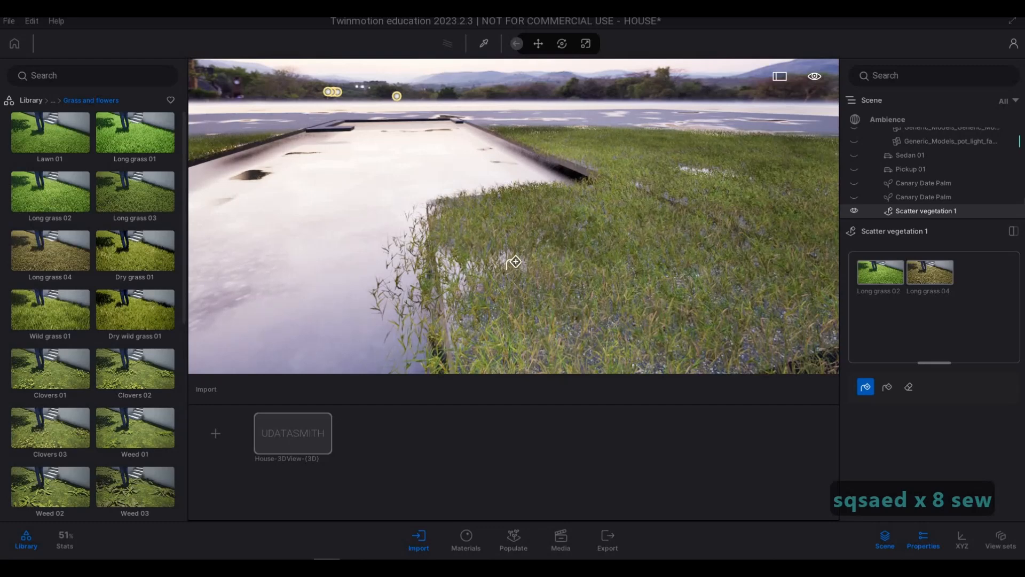
Examine the grass coverage on both sides of the driveway from farther back and close up, and leave the scatter tool.
key("s")
key("a")
key("d")
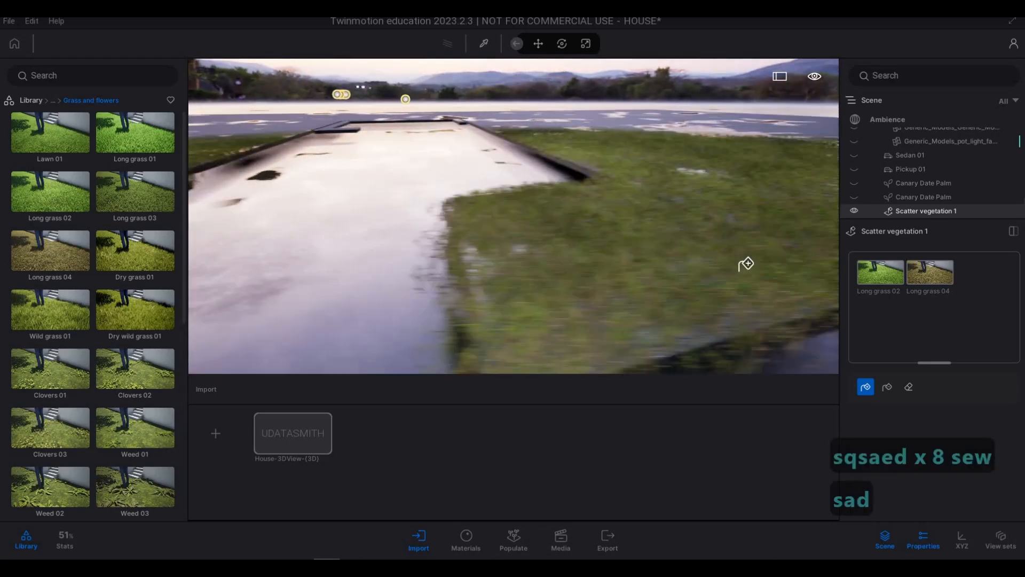
key("s")
key("s")
key("s")
key("s")
key("s")
key("s")
key("a")
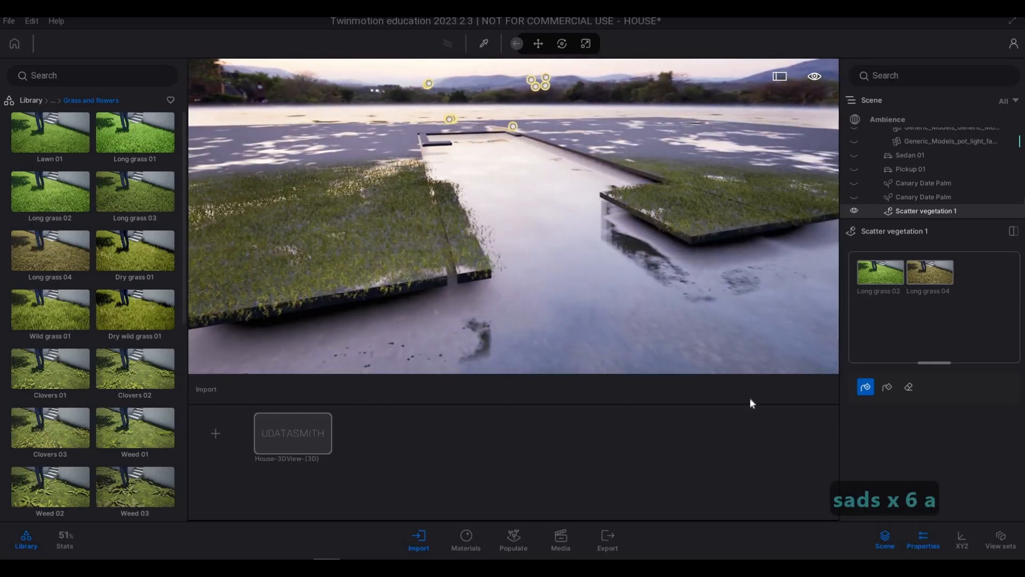
key("w")
key("e")
key("a")
key("Escape")
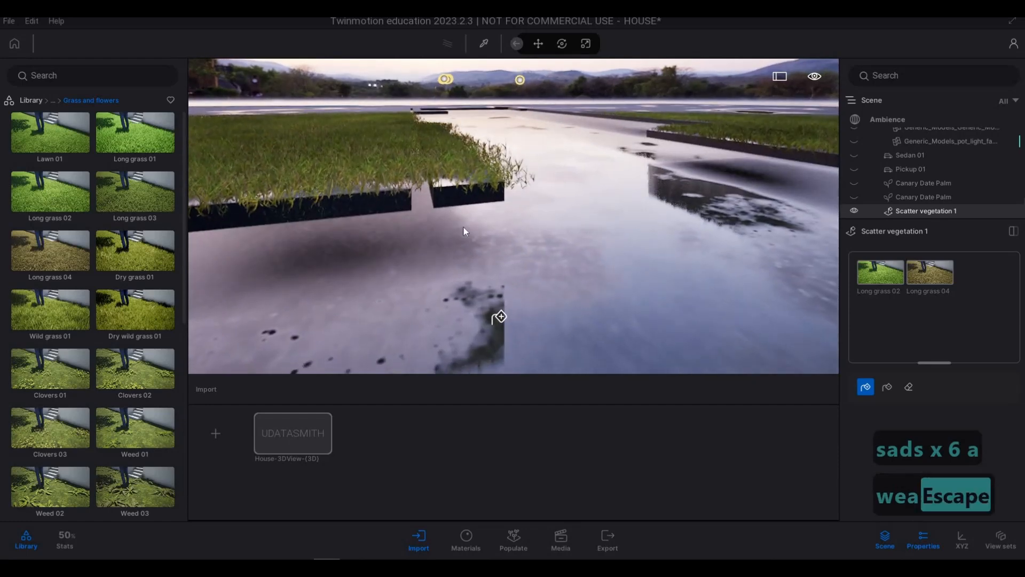
Turn off isolation for the narrow driveway floor strip to bring back the full house scene.
key("Escape")
left_click(446, 209)
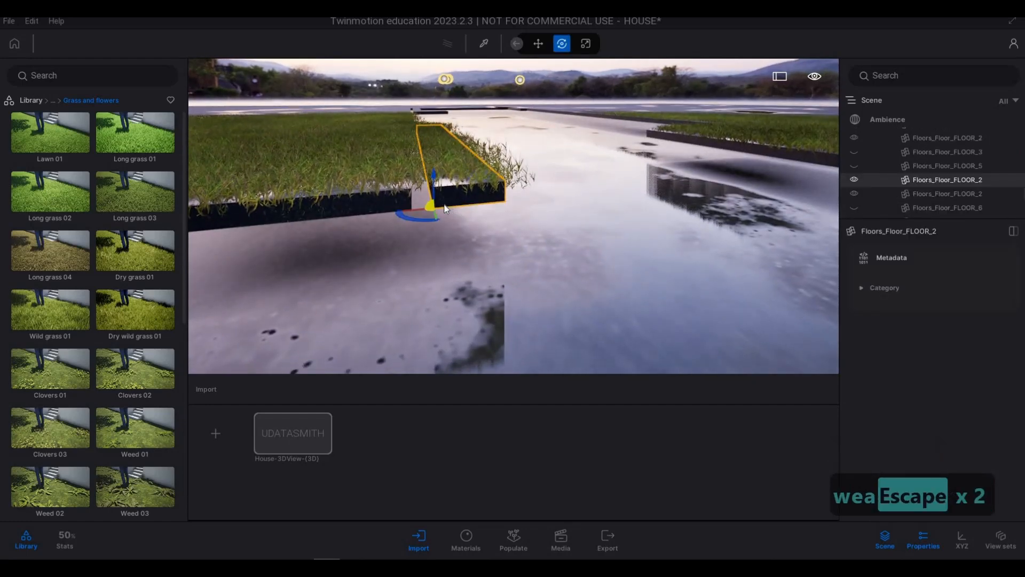
left_click(749, 192)
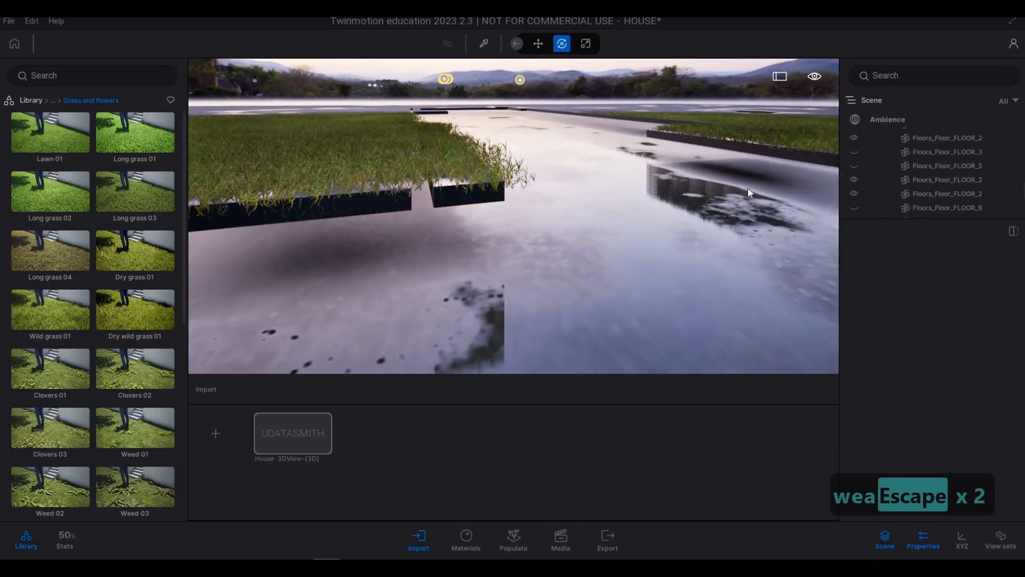
right_click(913, 183)
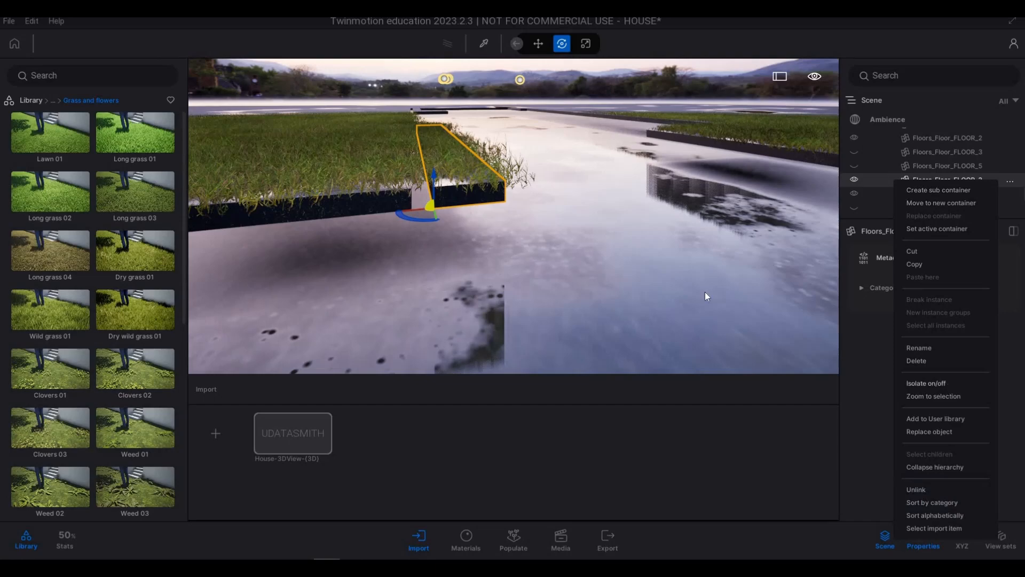
key("Escape")
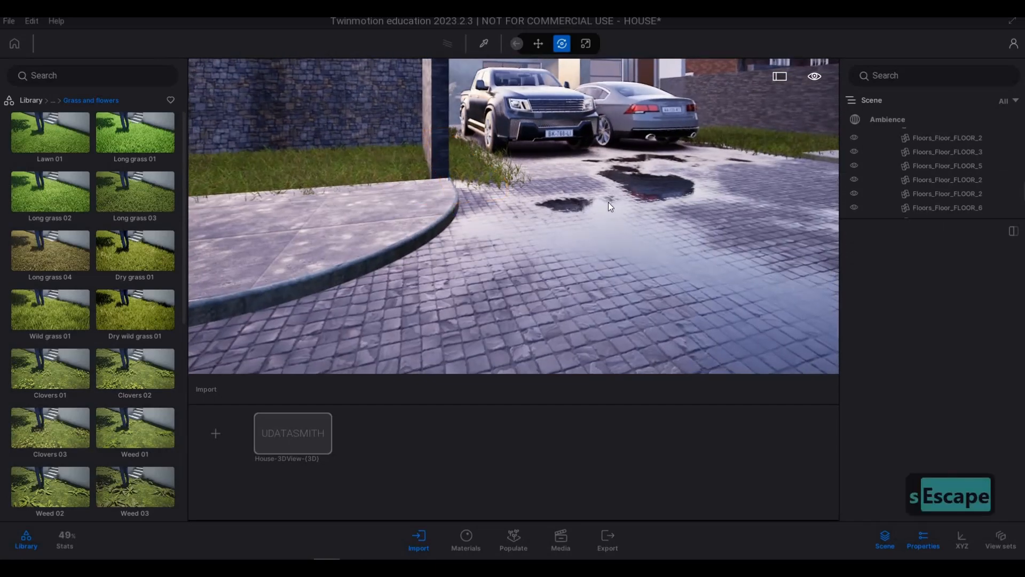
Examine the grass beside the driveway and along the neighbouring walls from the street and close to the sidewalk.
key("a")
key("s")
key("d")
key("s")
key("s")
key("a")
key("a")
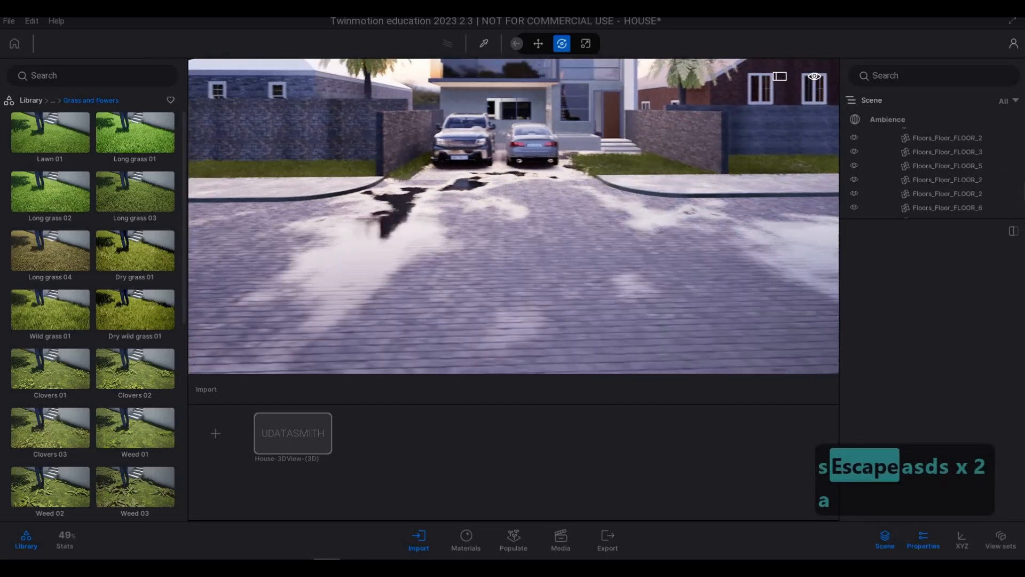
key("w")
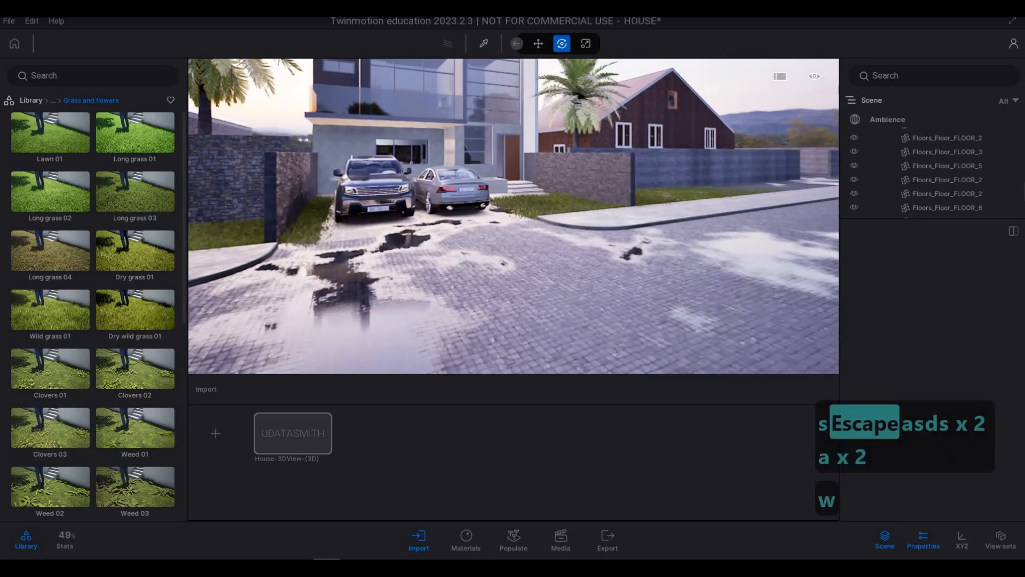
key("d")
key("d")
key("d")
key("d")
key("d")
key("d")
key("d")
key("d")
key("d")
key("d")
key("d")
key("d")
key("w")
key("w")
key("w")
key("w")
key("w")
key("w")
key("w")
key("w")
key("w")
key("a")
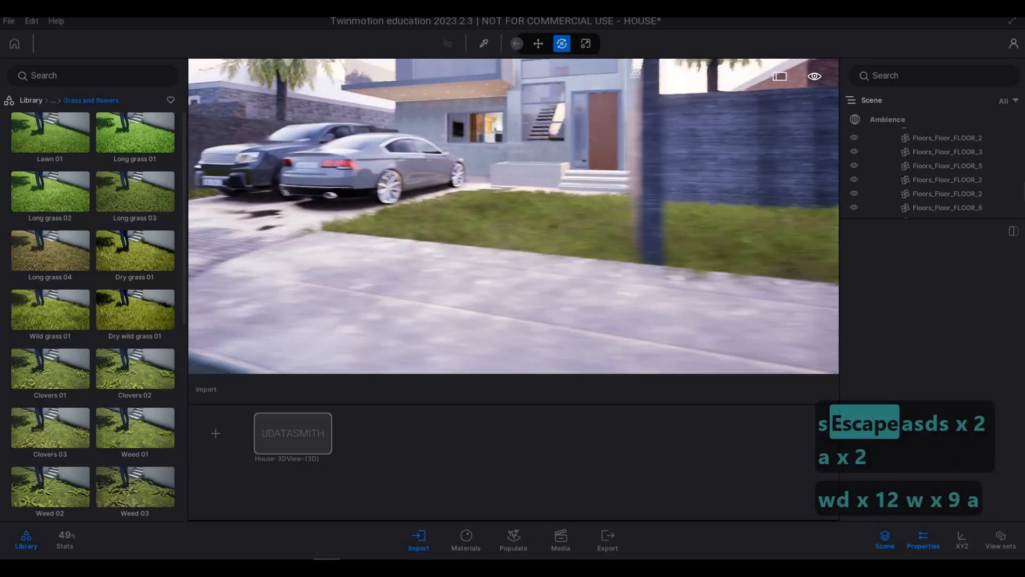
key("w")
key("q")
key("q")
key("s")
key("d")
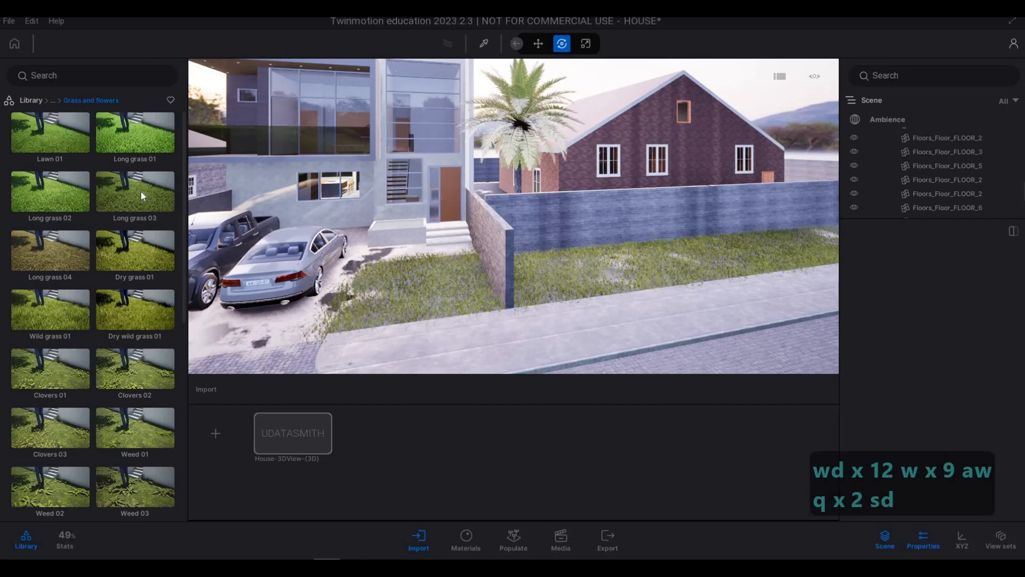
Browse the Trees category of the vegetation library and choose the Blackthorn for planting.
left_click(136, 140)
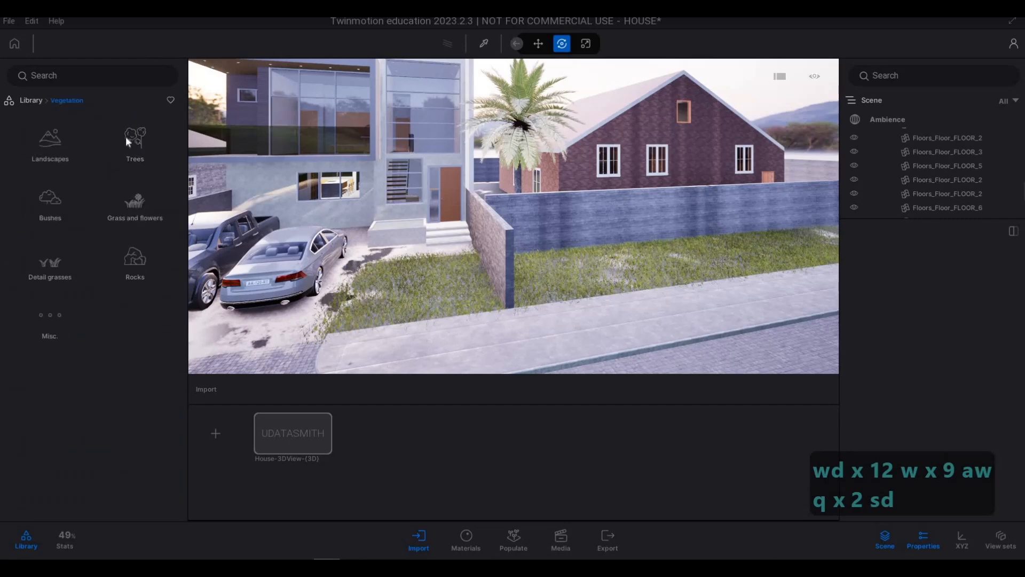
left_click(137, 158)
key("s")
key("s")
key("s")
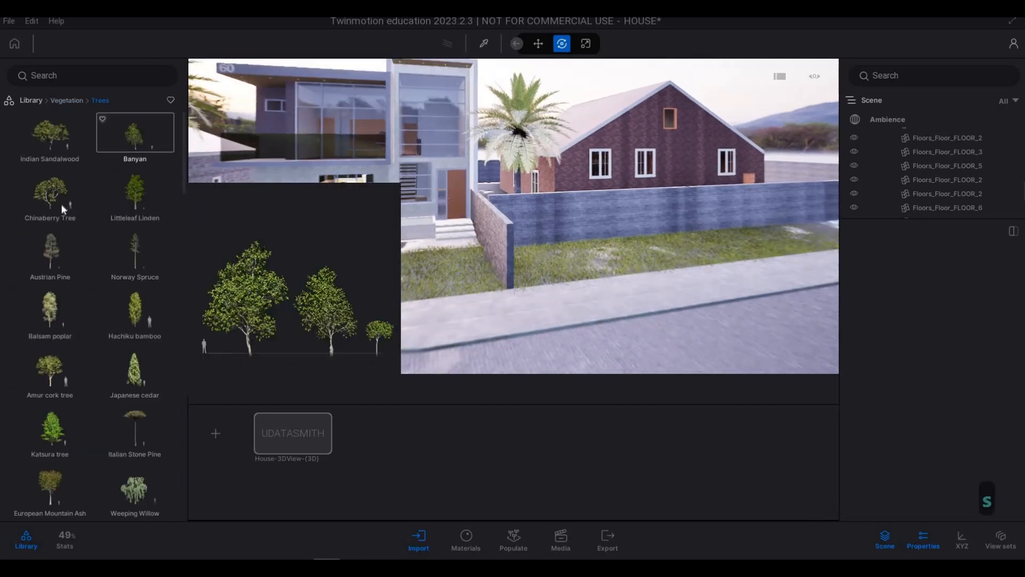
key("d")
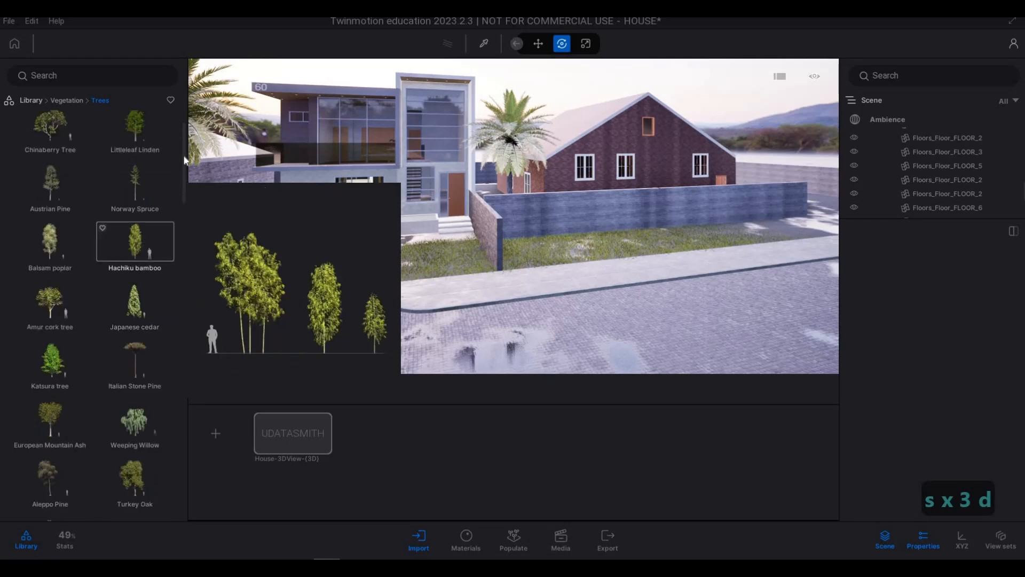
scroll(178, 429, "down", 6)
scroll(178, 430, "down", 8)
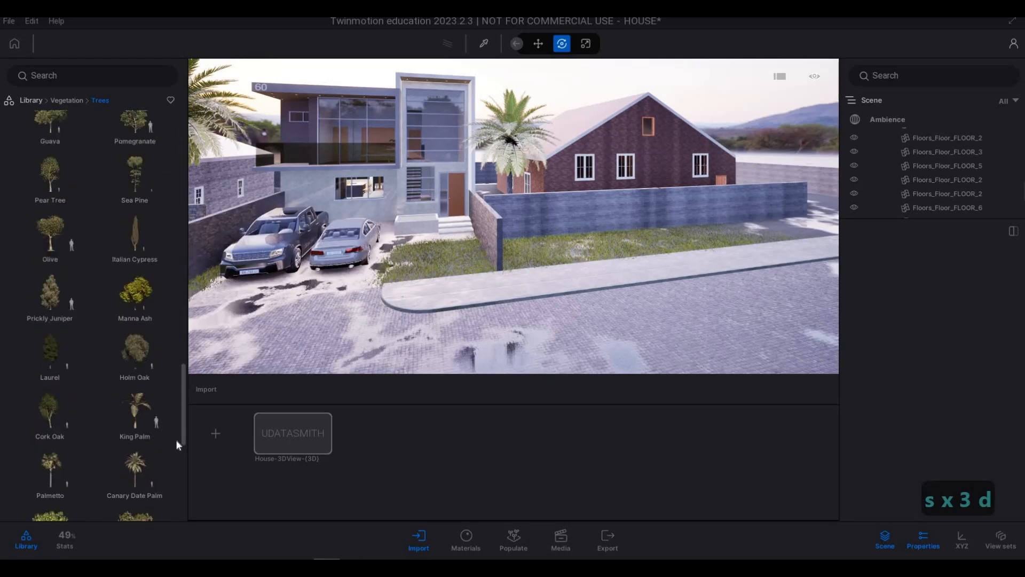
scroll(183, 400, "up", 6)
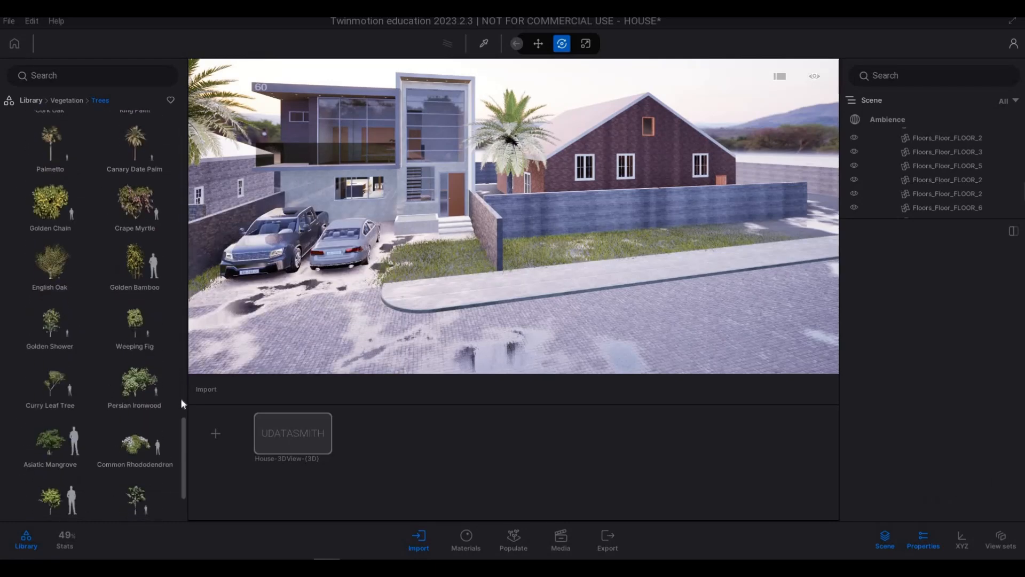
left_click_drag(183, 376, 182, 367)
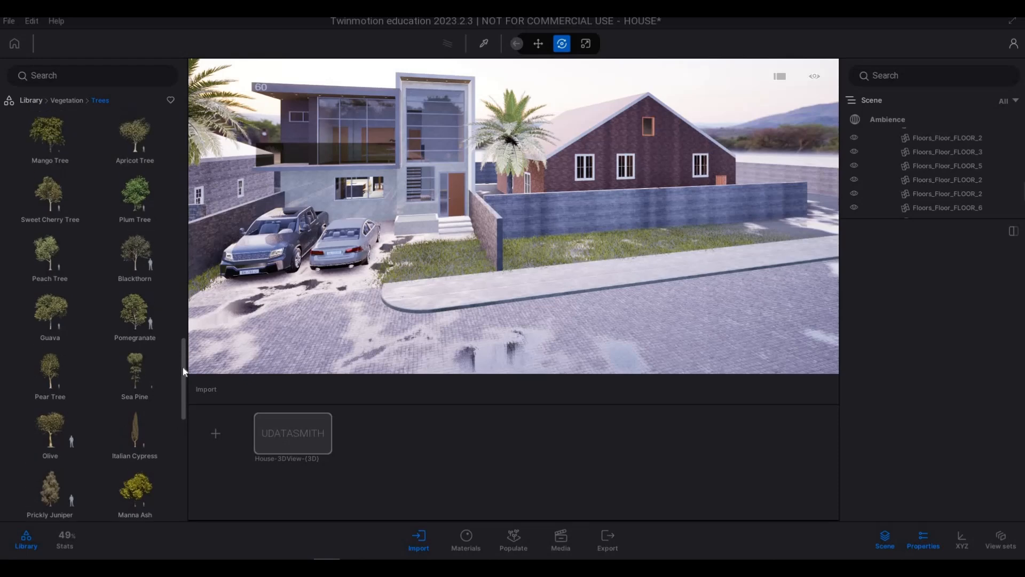
scroll(43, 192, "up", 5)
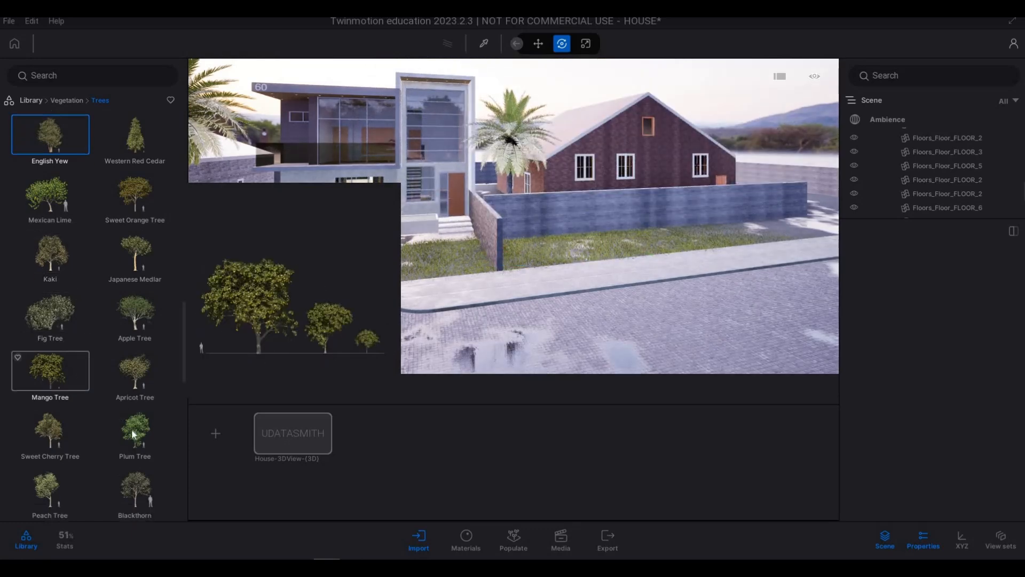
scroll(80, 426, "down", 1)
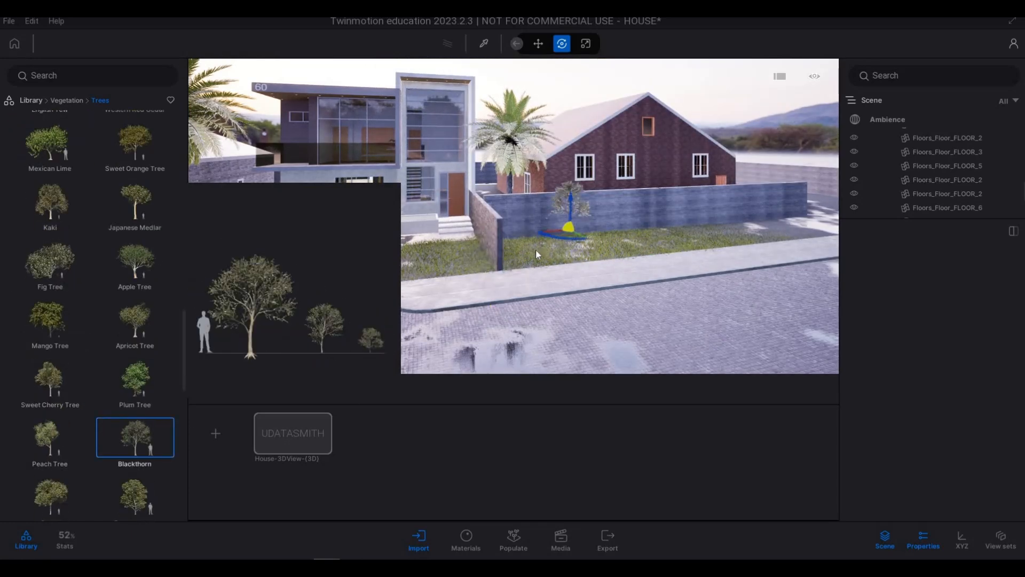
Plant a row of Blackthorn trees on the grass strip along the wall of the red-brick neighbouring house.
left_click(581, 244)
left_click(621, 241)
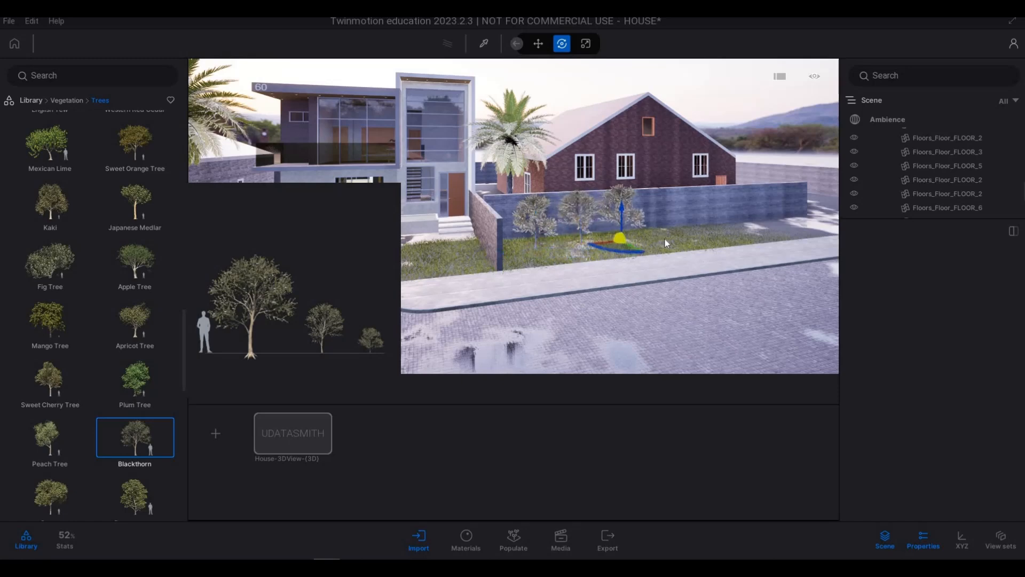
key("d")
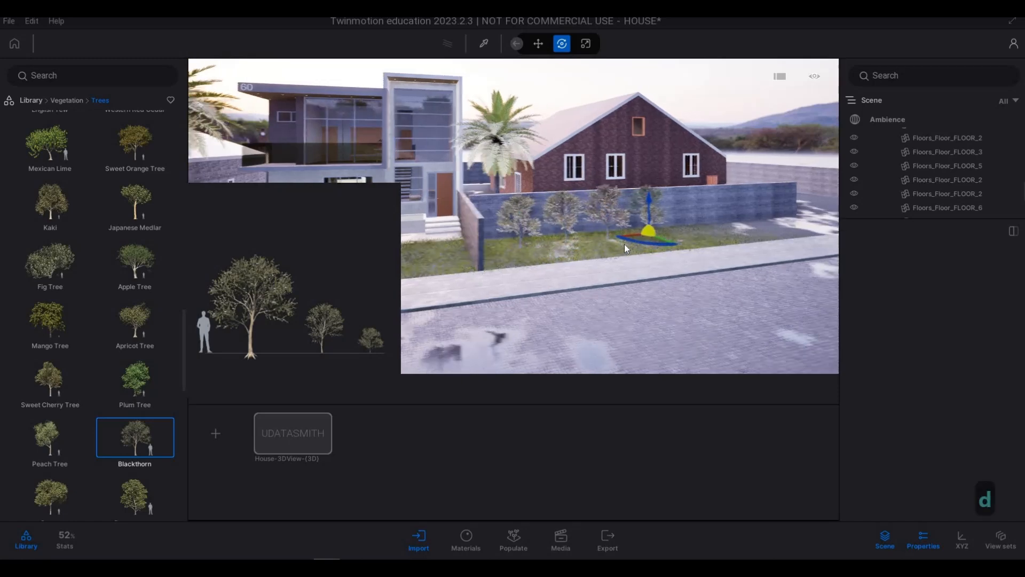
key("w")
left_click(626, 244)
key("d")
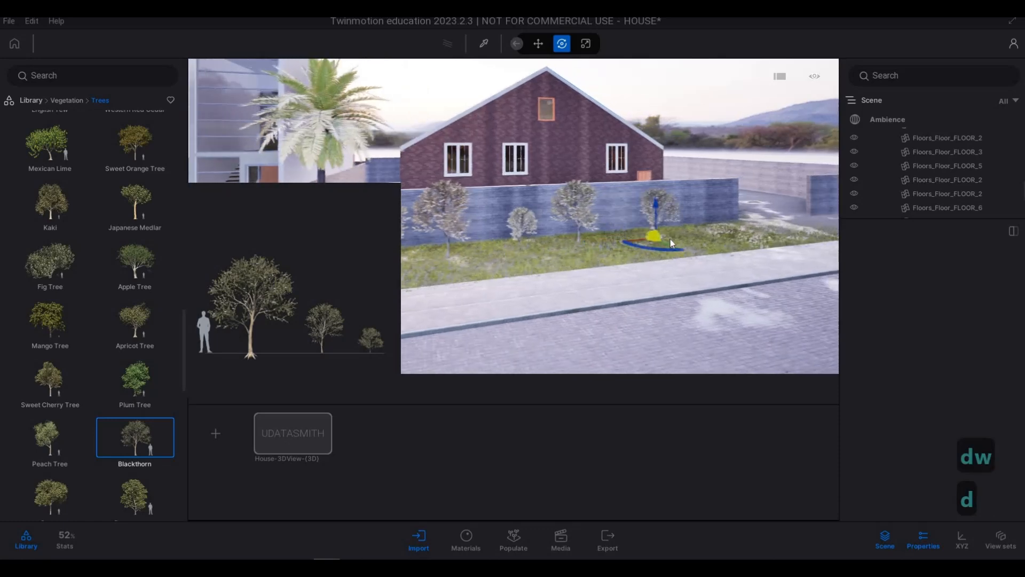
left_click(662, 238)
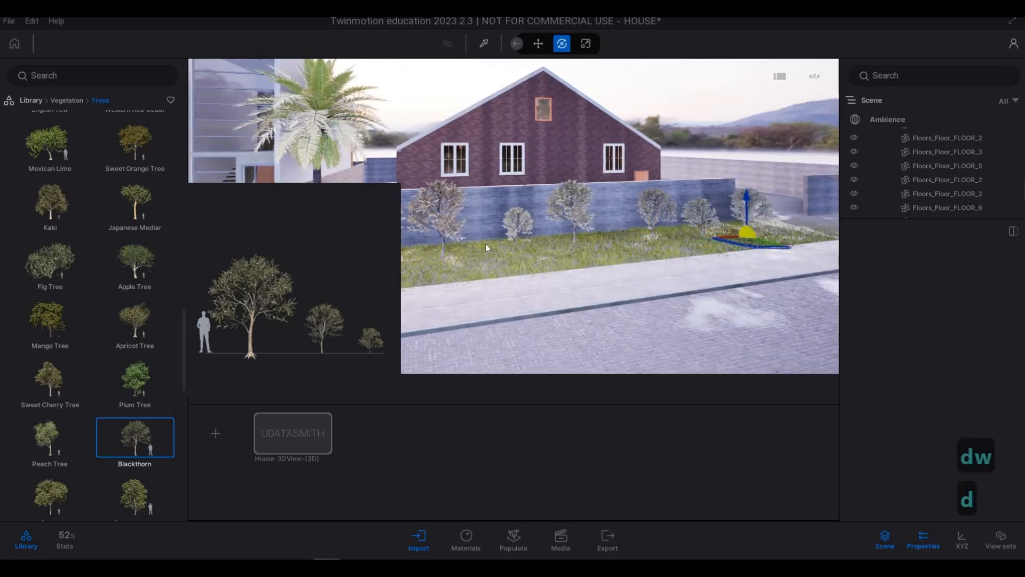
key("s")
key("a")
key("a")
key("a")
key("a")
key("a")
key("a")
key("w")
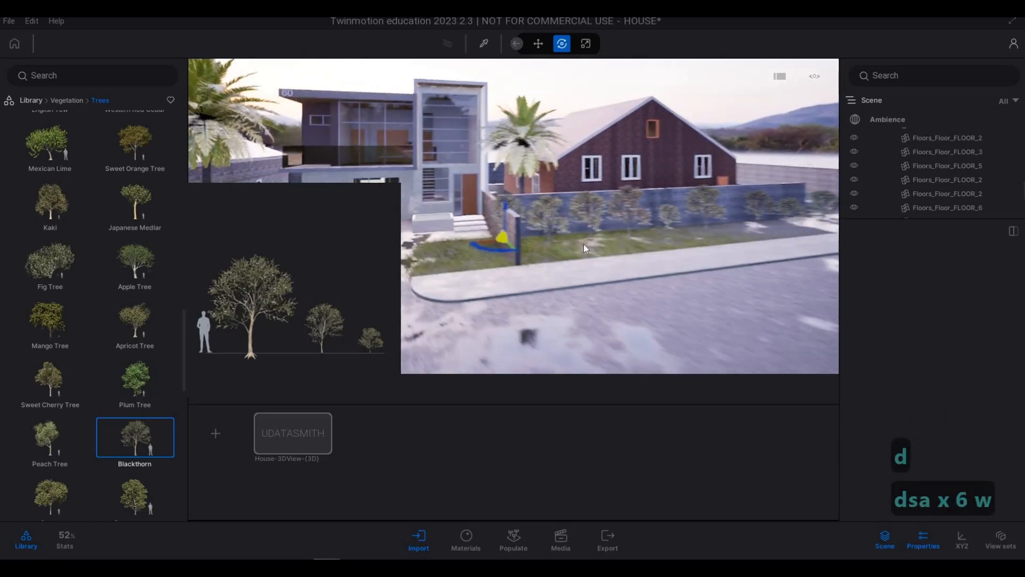
key("Escape")
key("Escape")
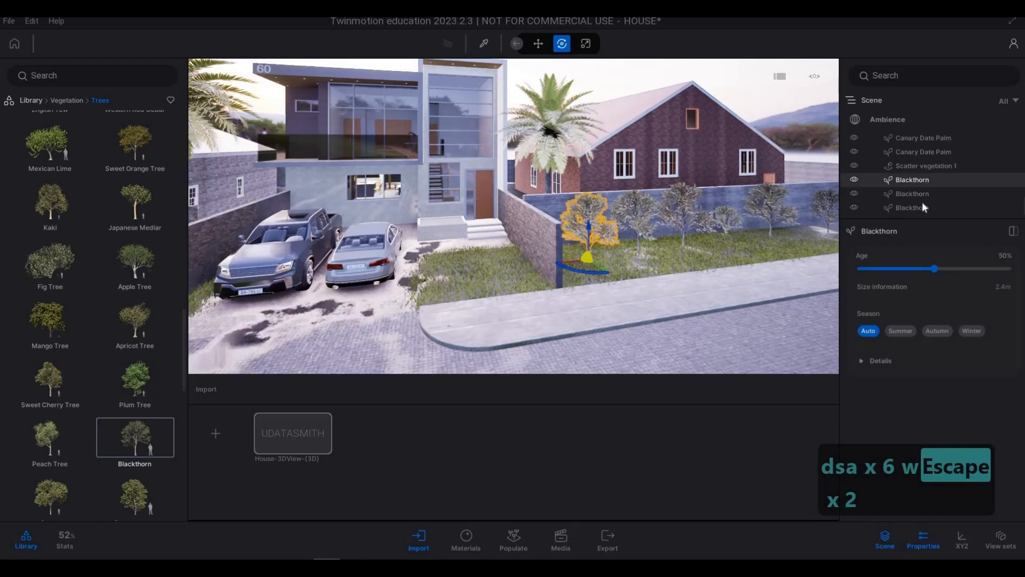
Select the planted Blackthorn trees together and set their age to 81%.
scroll(921, 204, "down", 3)
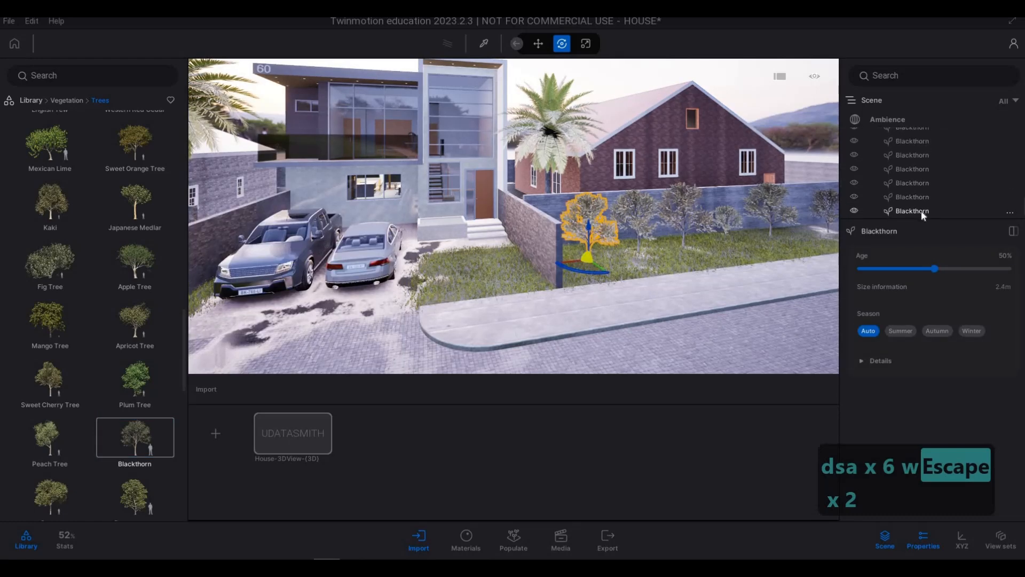
left_click(920, 211, "shift")
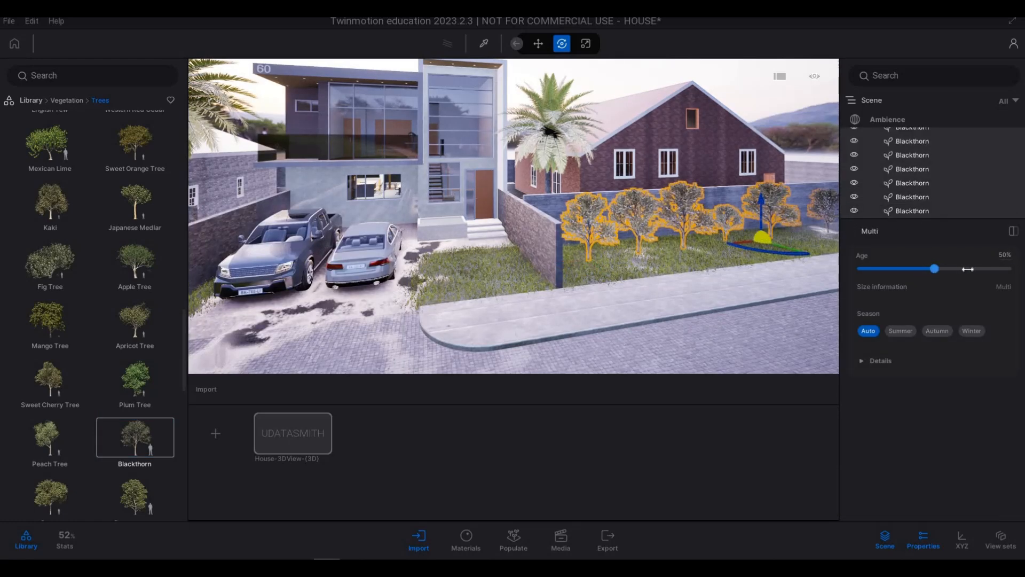
left_click_drag(967, 269, 981, 269)
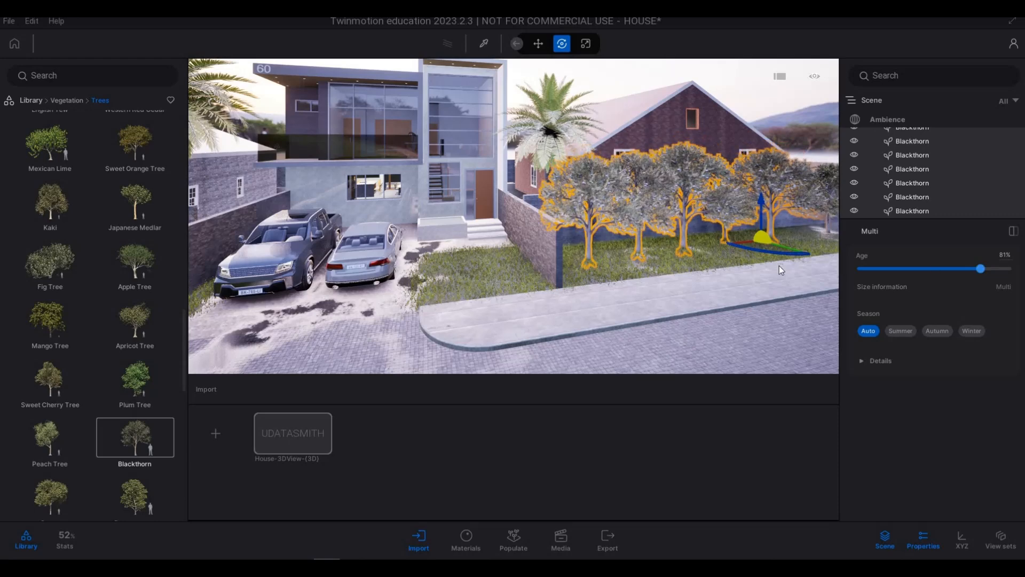
key("Escape")
key("Escape")
Set the age of the small Blackthorn in the middle of the row to 100%.
key("s")
key("d")
key("d")
key("d")
key("d")
key("d")
key("d")
key("d")
key("d")
key("d")
key("d")
key("d")
key("d")
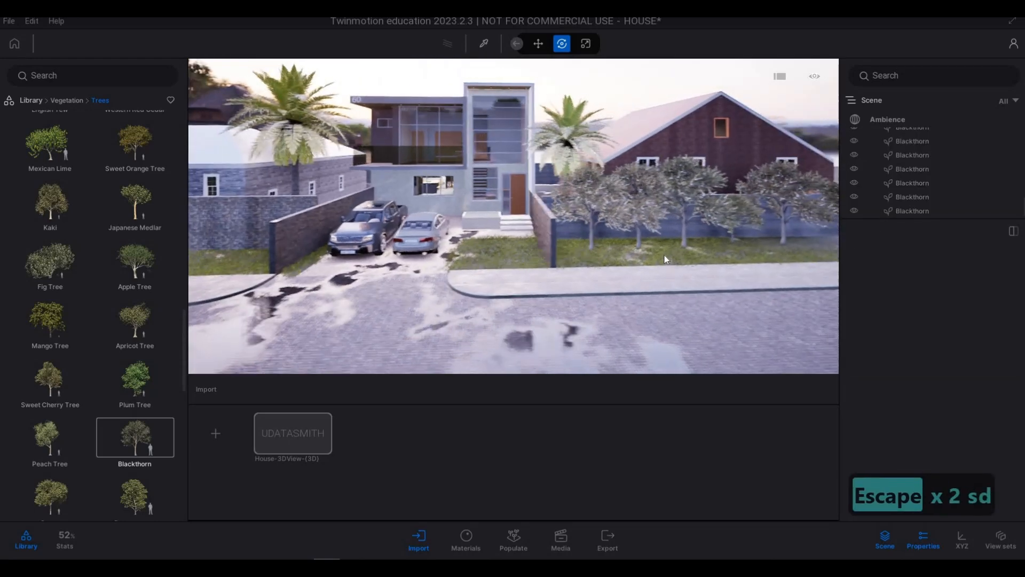
key("d")
key("d")
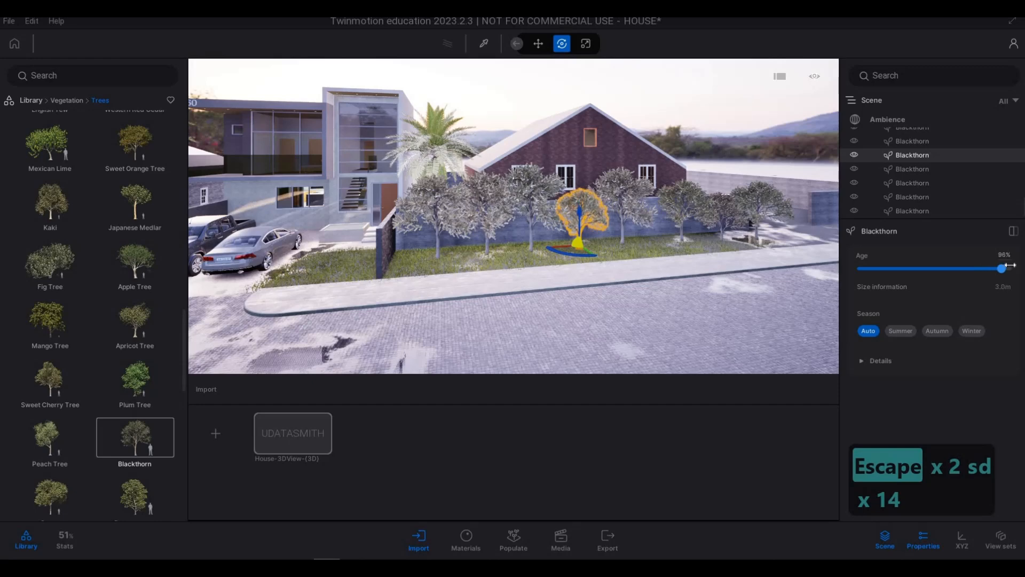
key("s")
key("s")
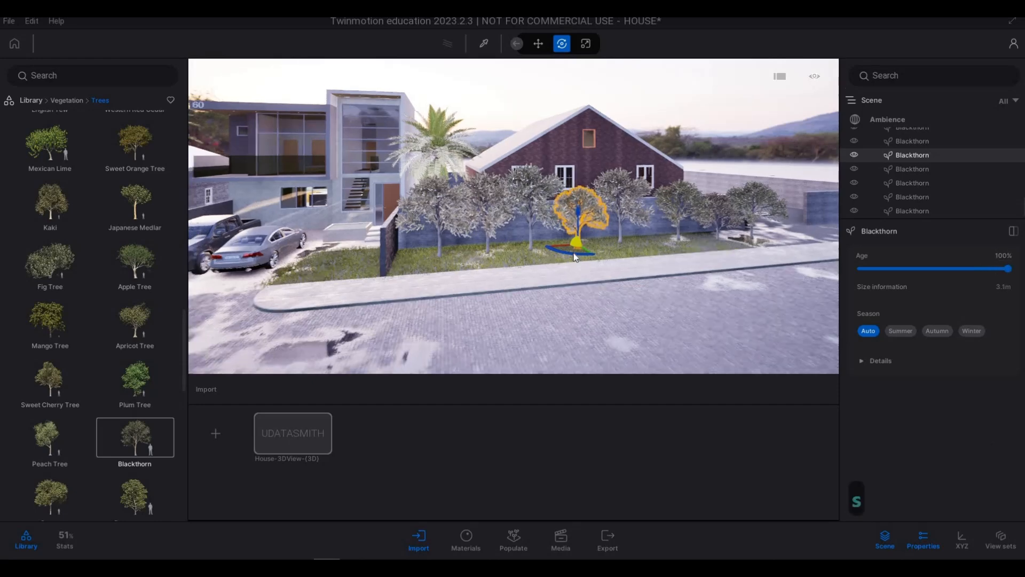
key("Escape")
Inspect the Blackthorn nearest the driveway wall up close and check its properties.
key("a")
key("w")
key("w")
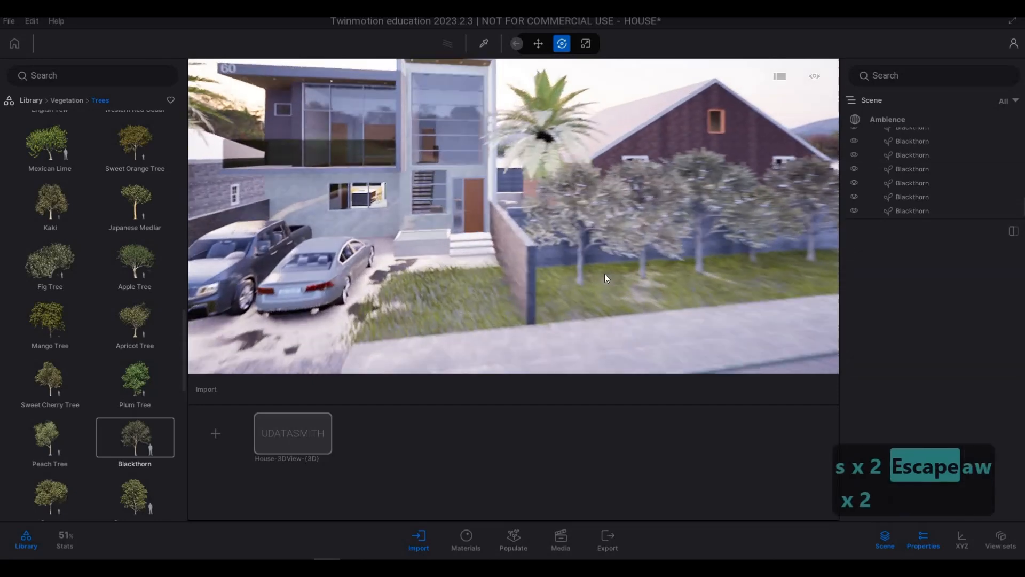
left_click(599, 305)
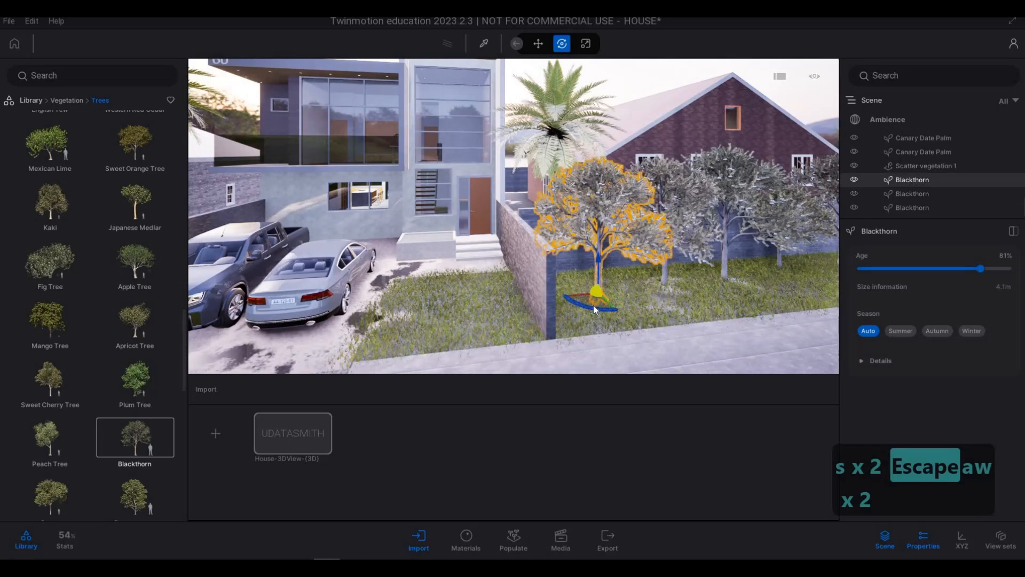
key("Escape")
key("a")
key("s")
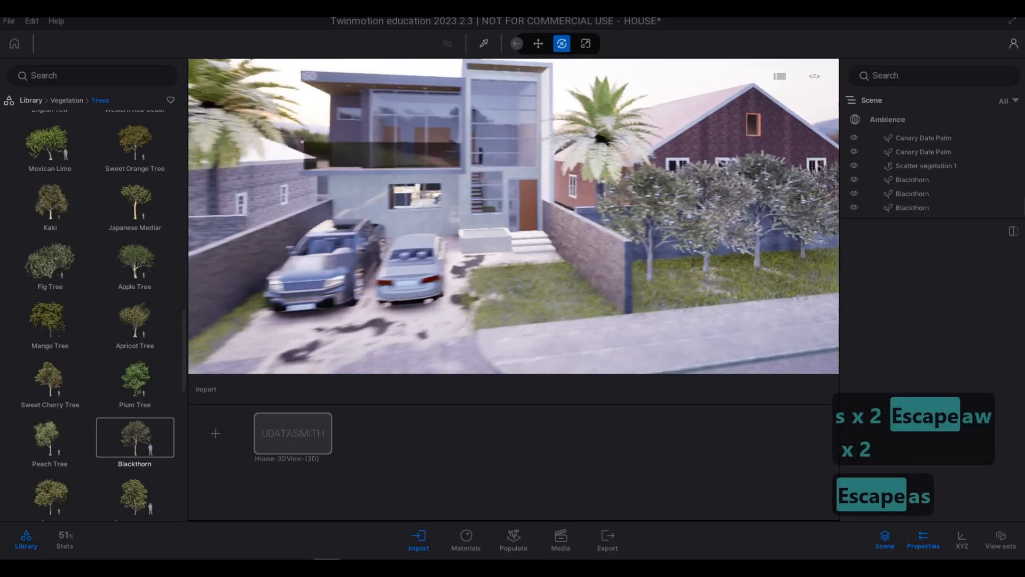
Choose the Common Rhododendron from the tree library for the grass strip on the other side of the driveway.
key("e")
key("s")
key("a")
key("a")
key("a")
key("a")
key("Caps_Lock")
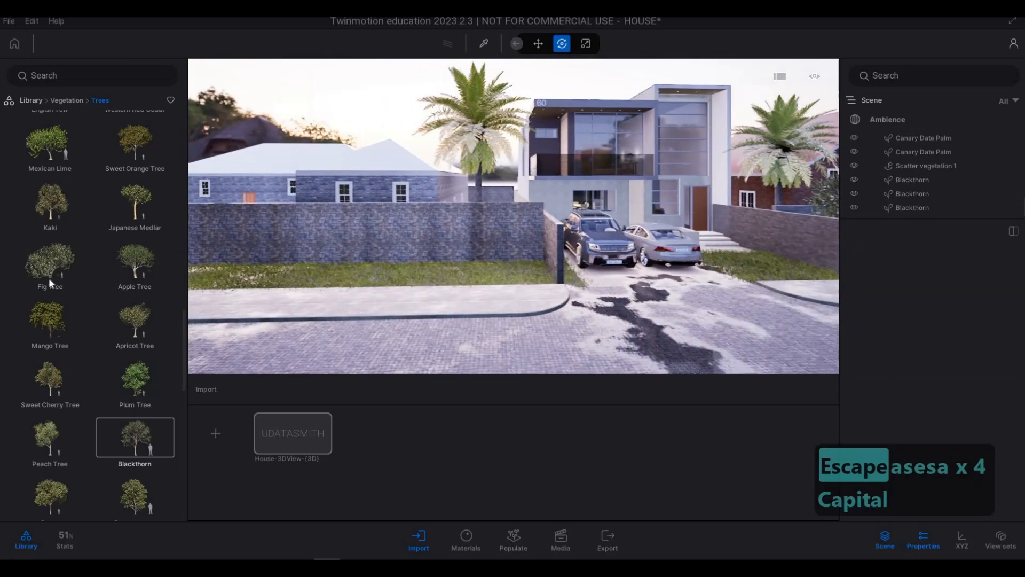
scroll(100, 440, "down", 10)
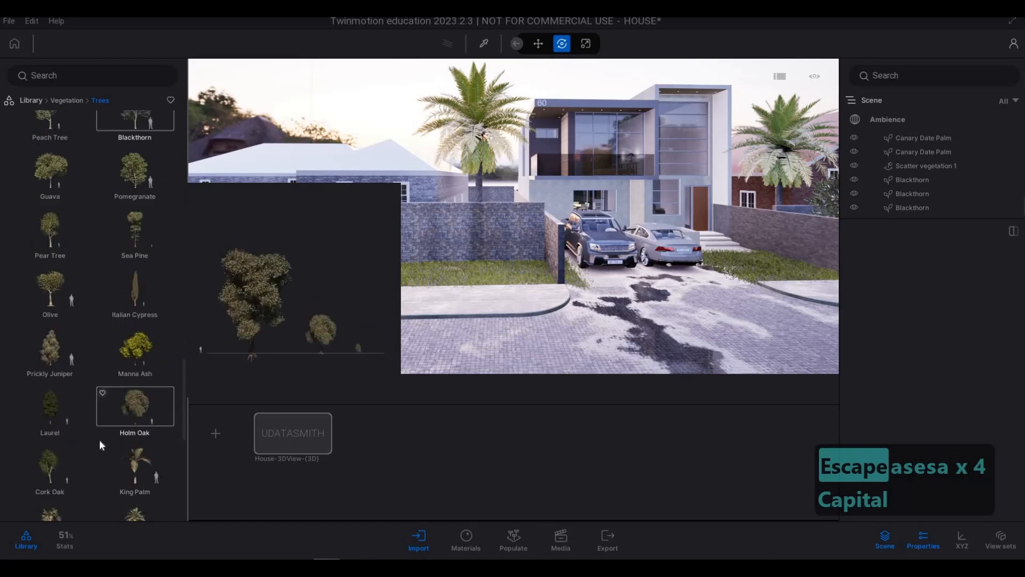
scroll(99, 440, "down", 6)
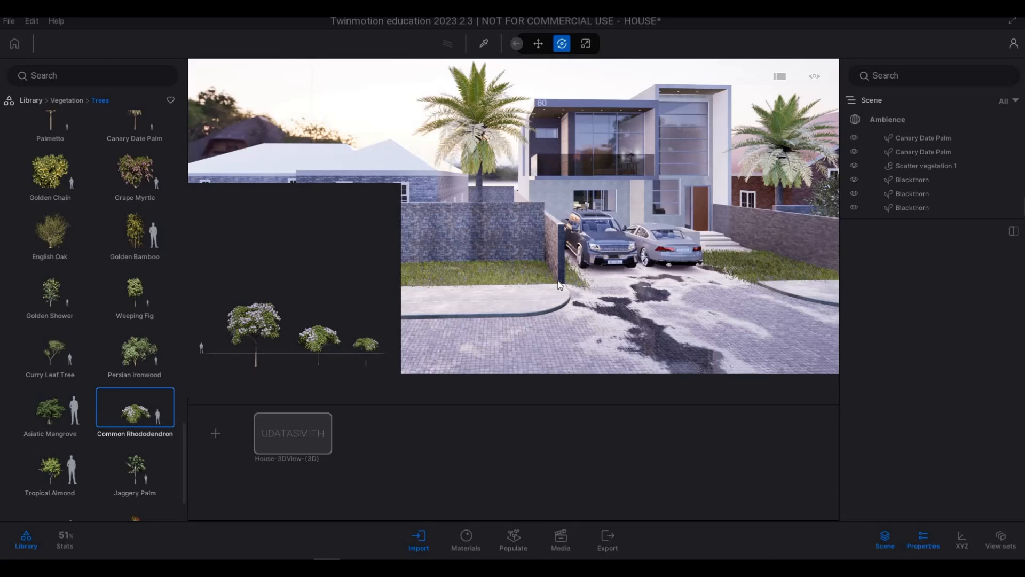
Plant a row of Common Rhododendrons on the grass strip, from the driveway wall along the stone boundary wall to its far end.
key("w")
key("a")
left_click_drag(557, 281, 517, 300)
key("w")
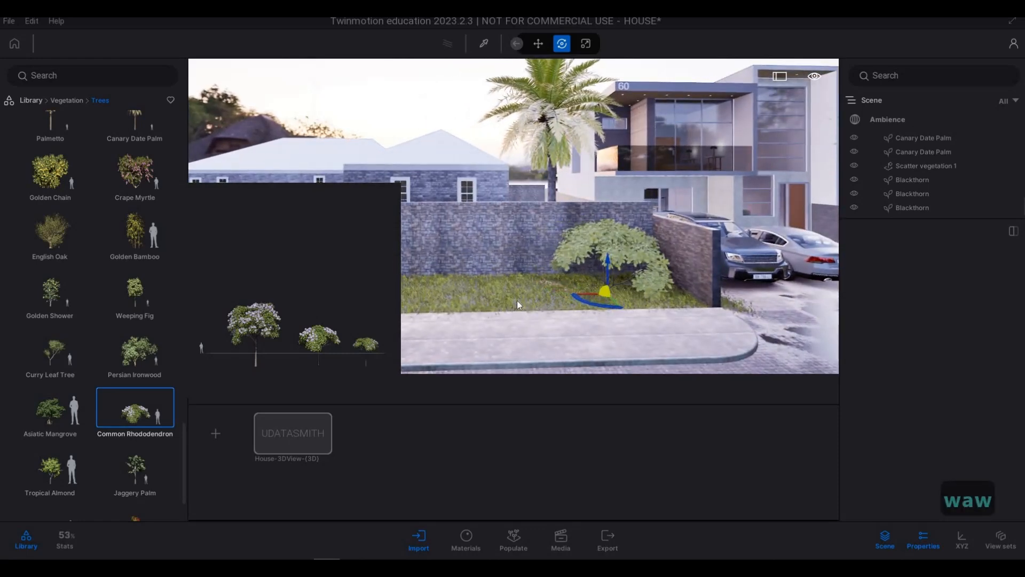
key("a")
key("a")
key("a")
key("a")
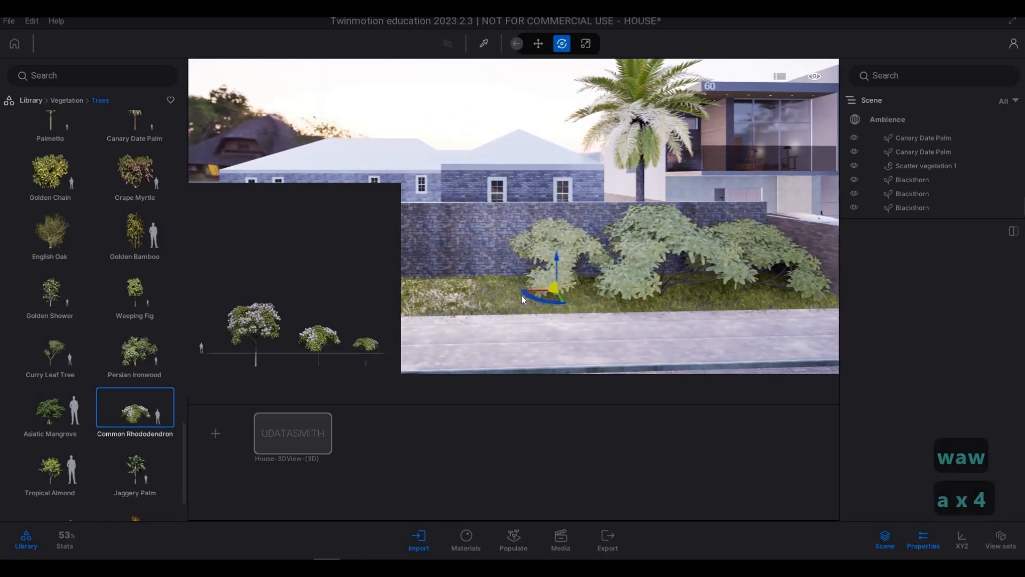
key("a")
key("a")
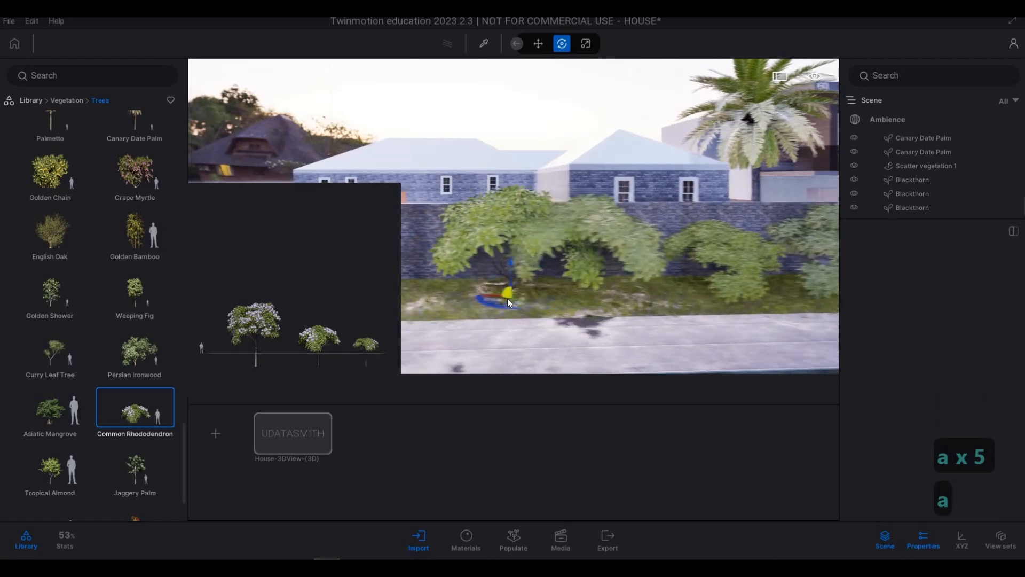
key("a")
key("a")
key("a")
key("a")
key("a")
key("a")
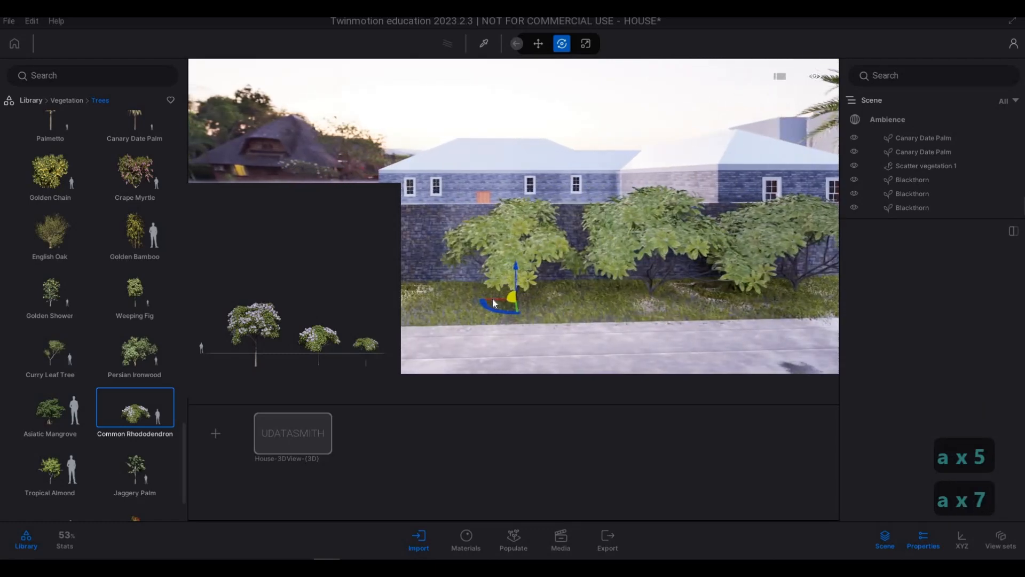
key("a")
key("a")
key("a")
key("a")
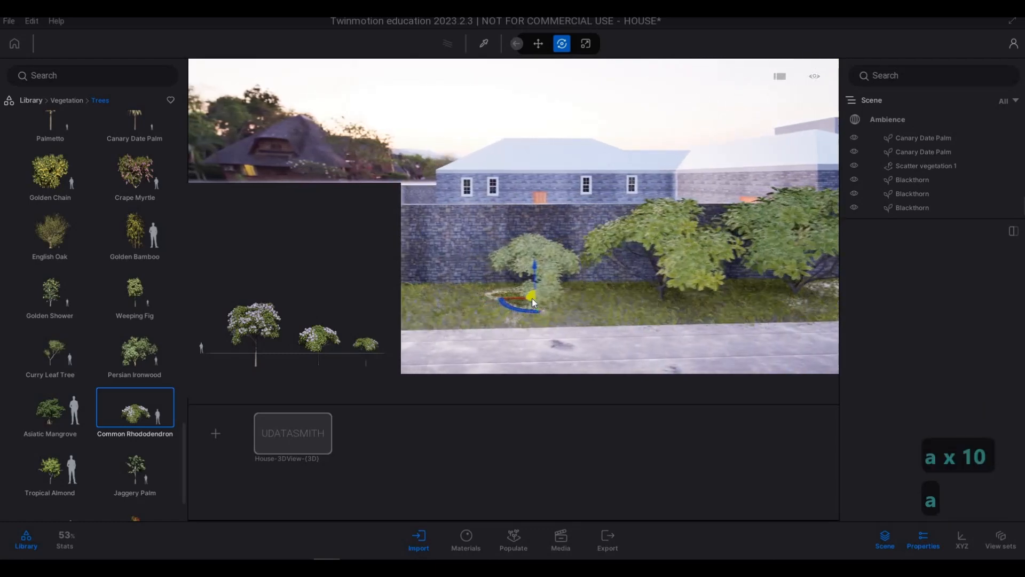
key("a")
key("a")
key("a")
key("a")
key("d")
key("d")
key("d")
key("d")
key("d")
key("d")
key("d")
key("d")
key("d")
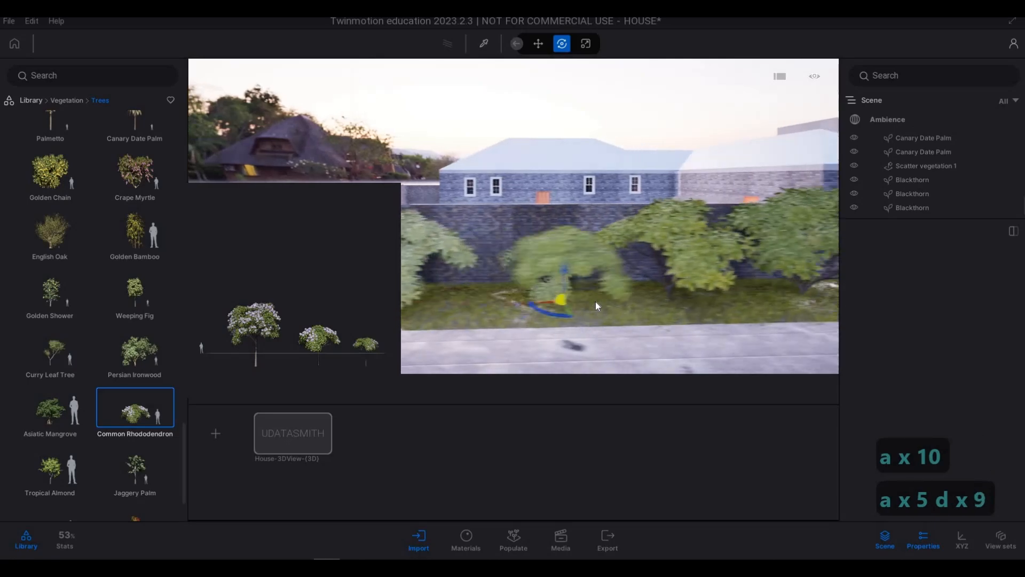
key("d")
key("d")
key("d")
key("Escape")
key("Escape")
key("Escape")
left_click(626, 341)
Review the rhododendron row from the street up to the front of the house, with nothing left selected.
key("d")
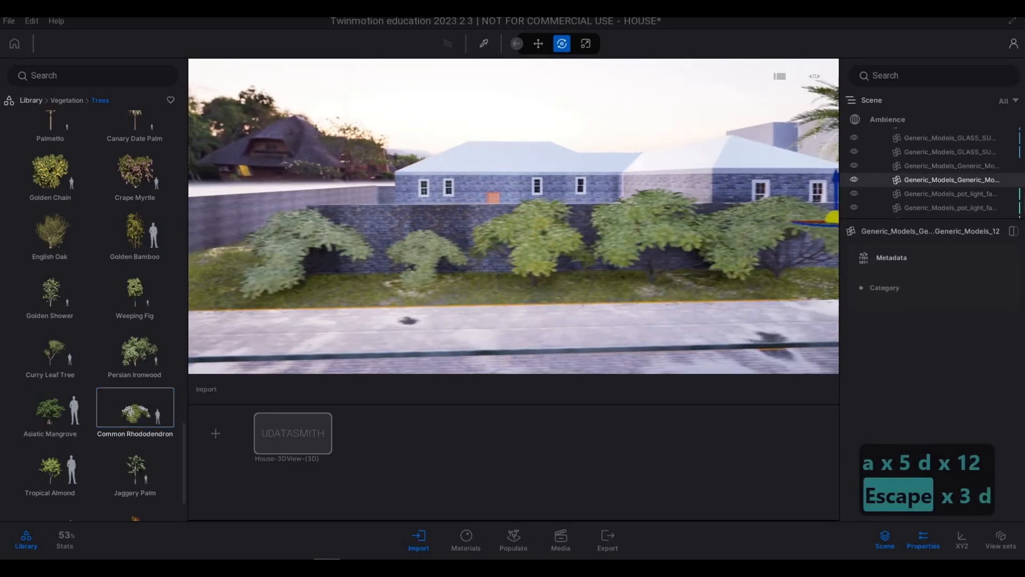
key("d")
key("d")
key("d")
key("w")
key("w+d")
key("w+d")
key("w+d")
key("w+d")
key("w")
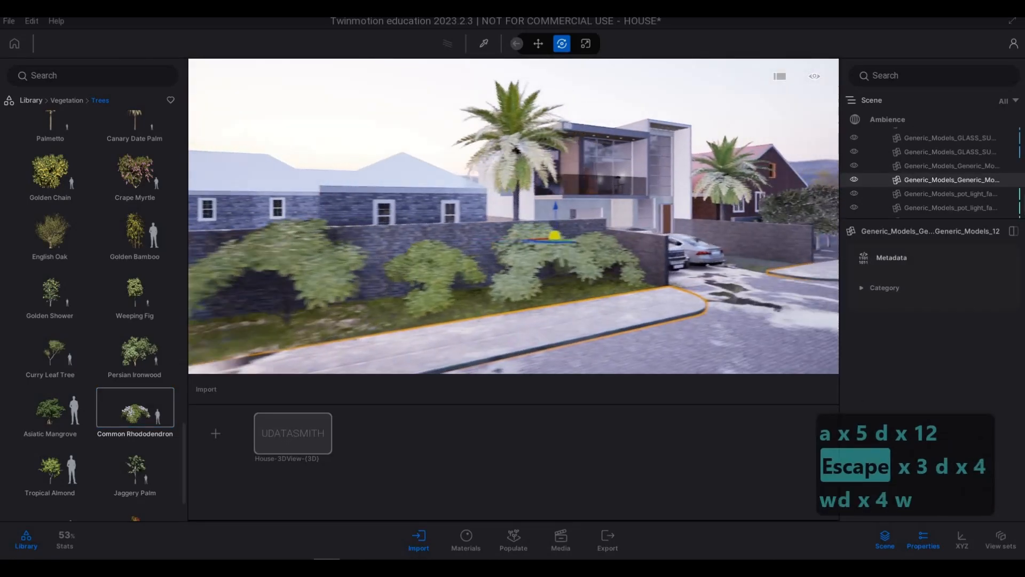
key("w")
key("w")
key("w")
key("Escape")
key("Escape")
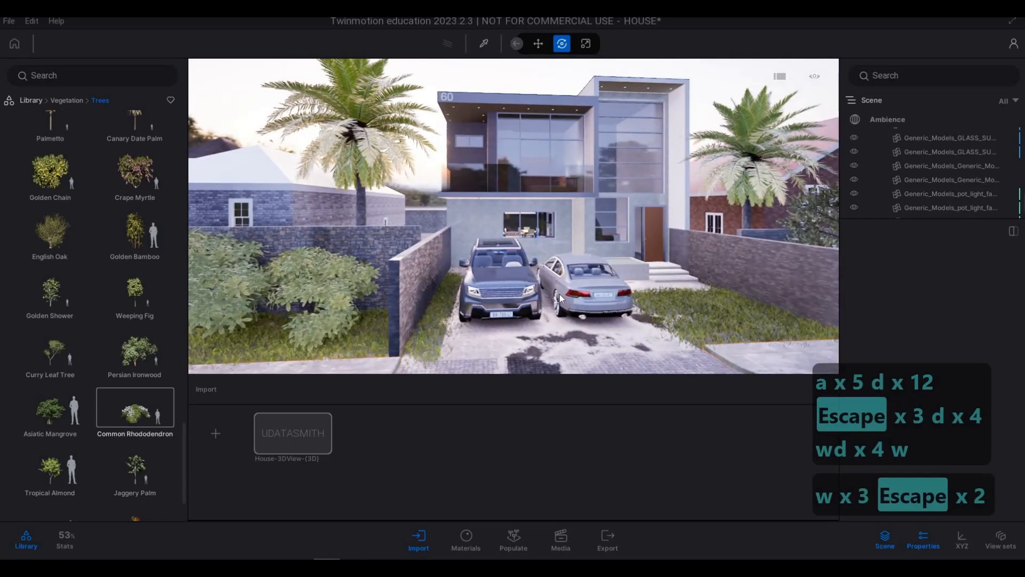
Plant four Canary Date Palms in a row on the paved ground behind the rear boundary wall.
key("s")
key("a+w+q")
key("s+a+w+q")
key("s+a+w+q")
key("s+a+w+q")
key("s+a+w+q")
key("s+a+w+q")
key("a")
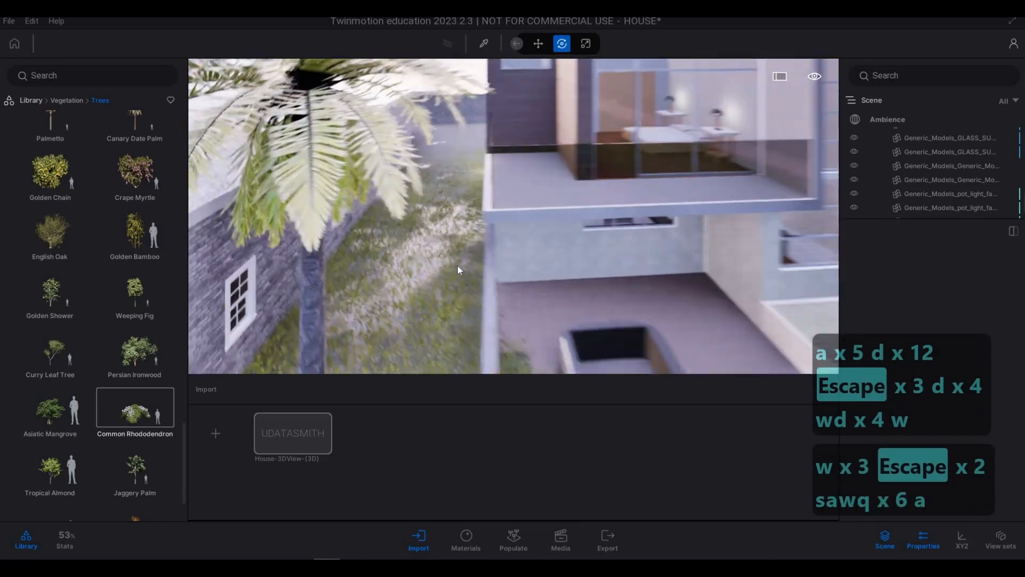
key("a+q")
key("a+q")
key("a+q")
key("s")
key("a+w")
scroll(112, 347, "down", 1)
mouse_move(113, 347)
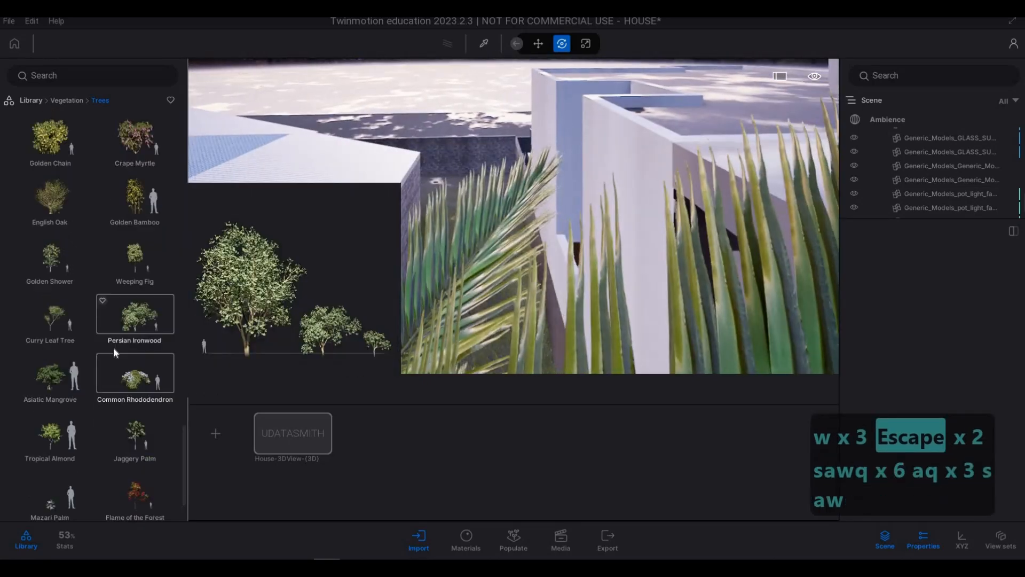
key("a+w")
scroll(128, 331, "down", 1)
key("q")
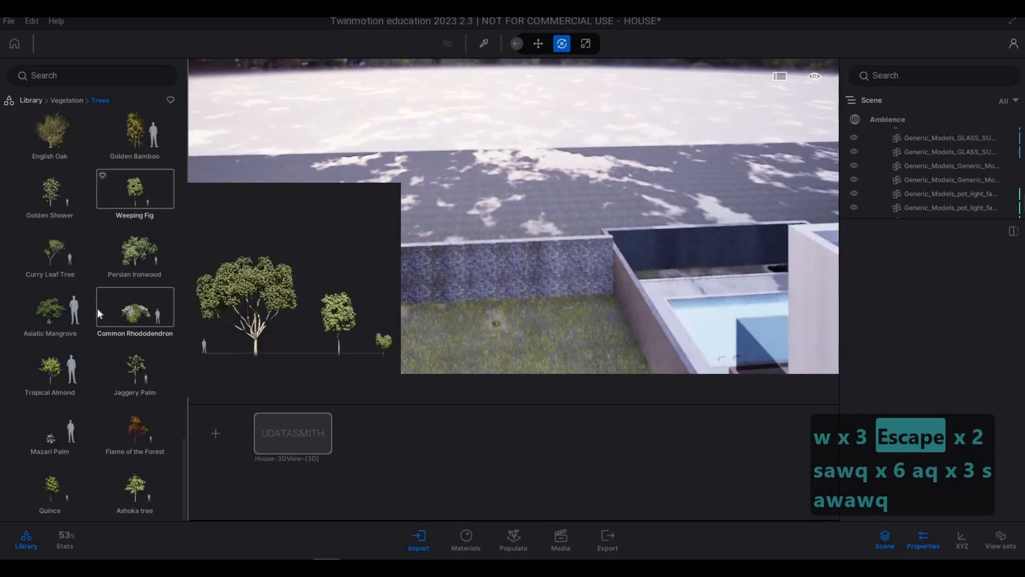
scroll(112, 295, "up", 3)
mouse_move(132, 188)
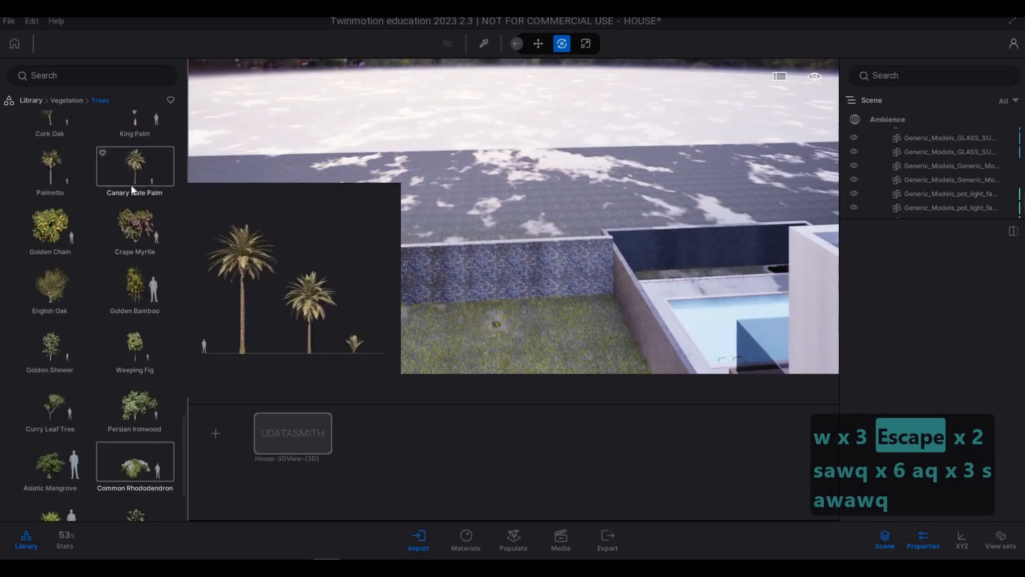
scroll(138, 191, "up", 1)
left_click(490, 233)
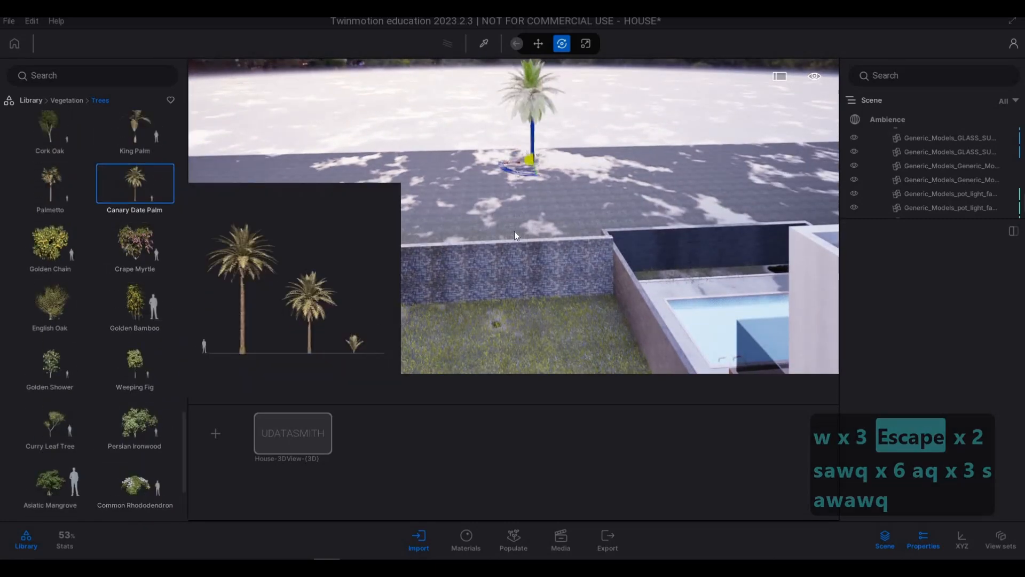
left_click(563, 217)
left_click(650, 191)
left_click(729, 191)
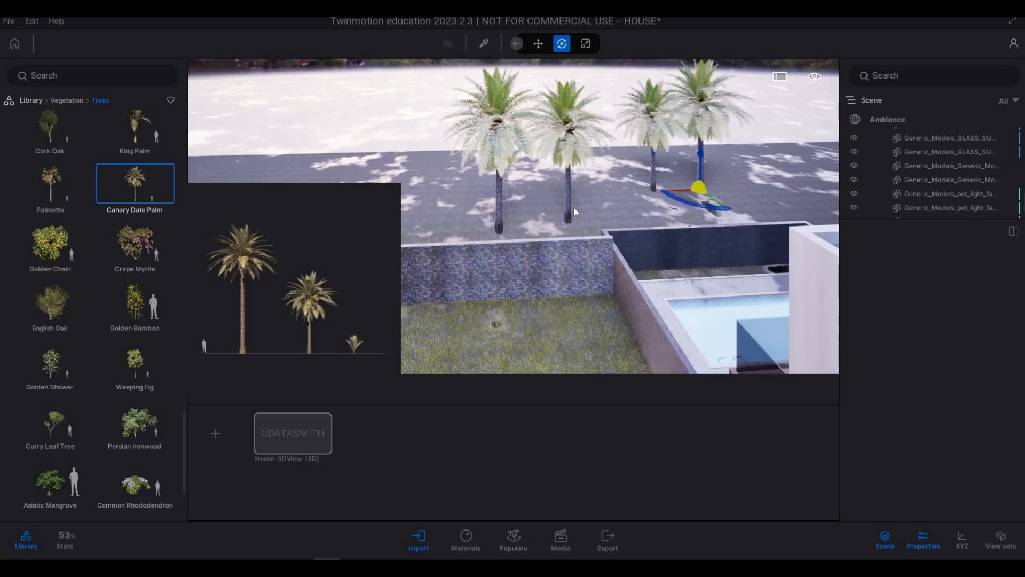
Extend the Canary Date Palm row behind the rear wall with further palms, away from the pool side.
key("a")
key("a")
key("a")
key("a")
key("a")
key("a")
left_click(416, 214)
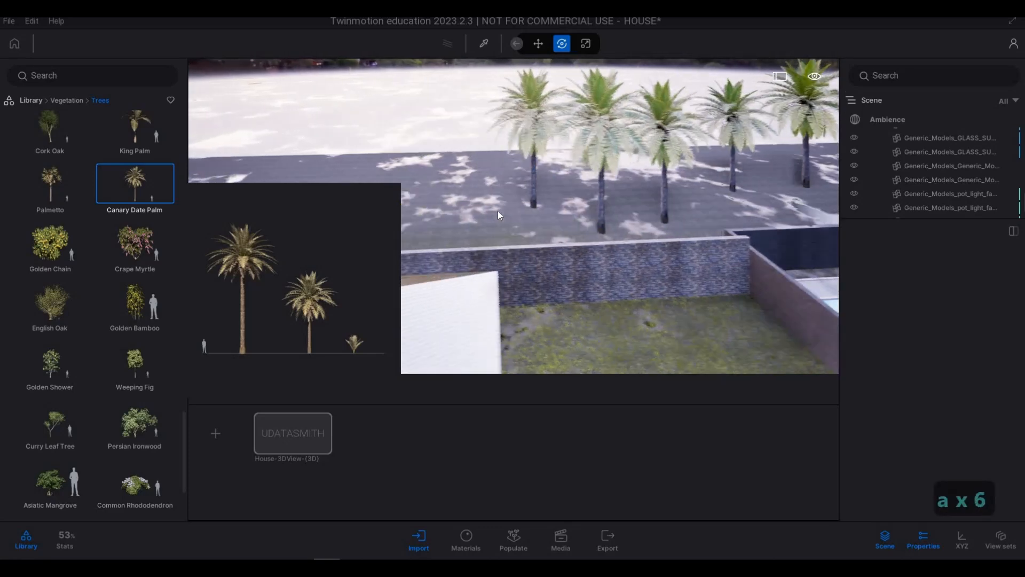
left_click(497, 210)
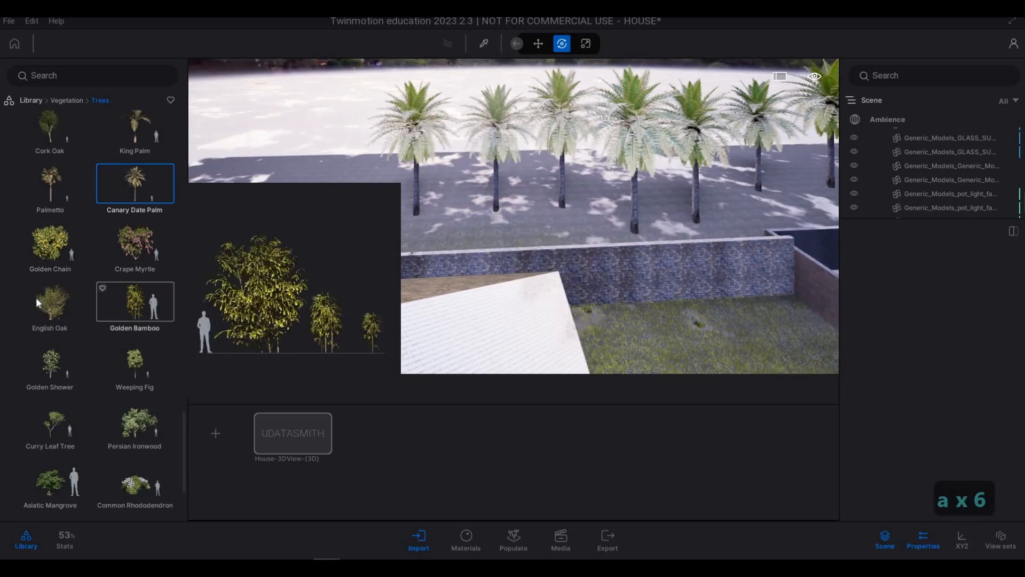
Plant three King Palms in the neighbouring yard just inside the rear boundary wall.
key("s")
key("s")
key("s")
key("s")
key("s")
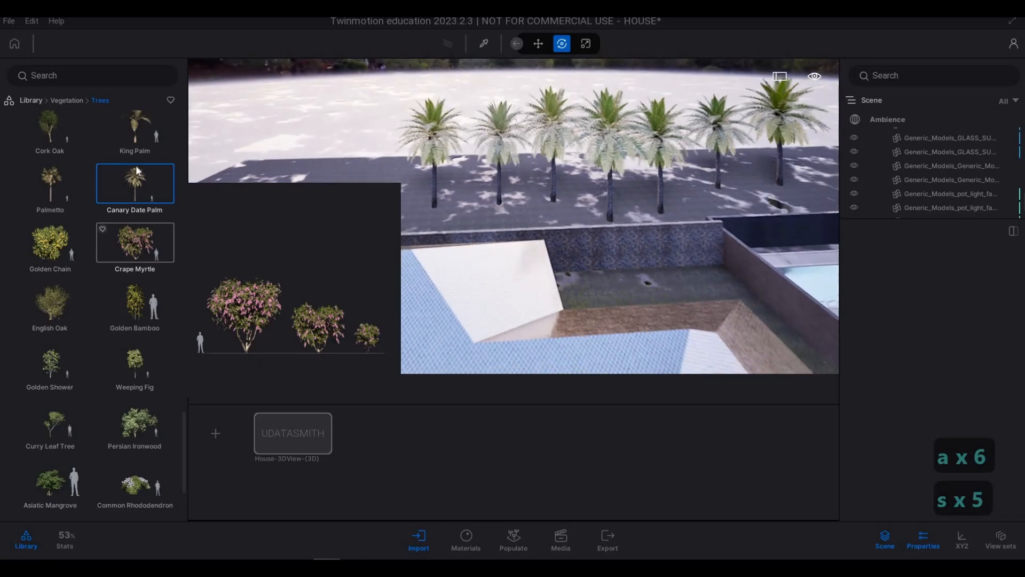
scroll(135, 170, "up", 1)
left_click(593, 291)
key("s")
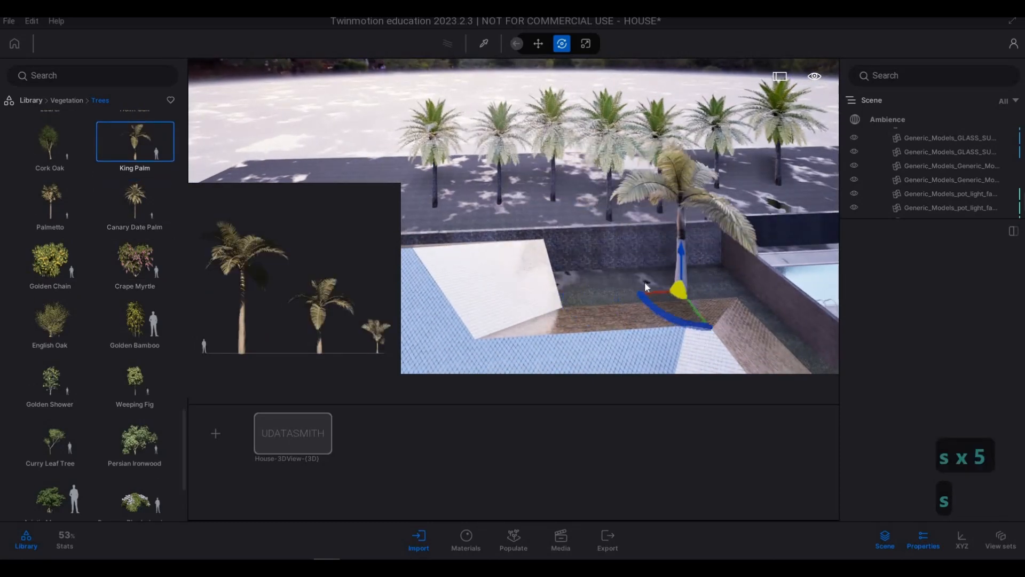
key("d")
left_click(657, 302)
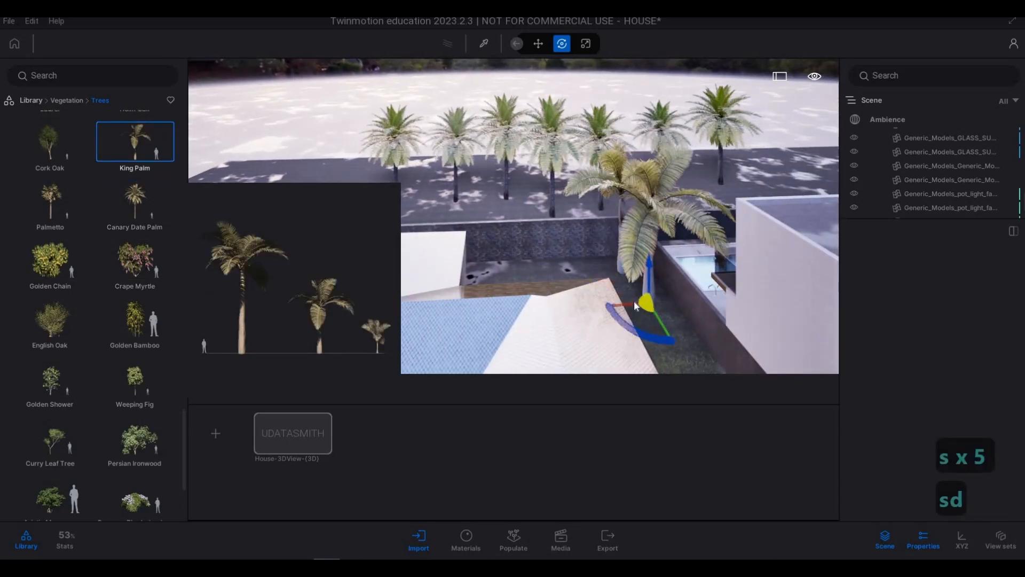
left_click(512, 274)
key("d")
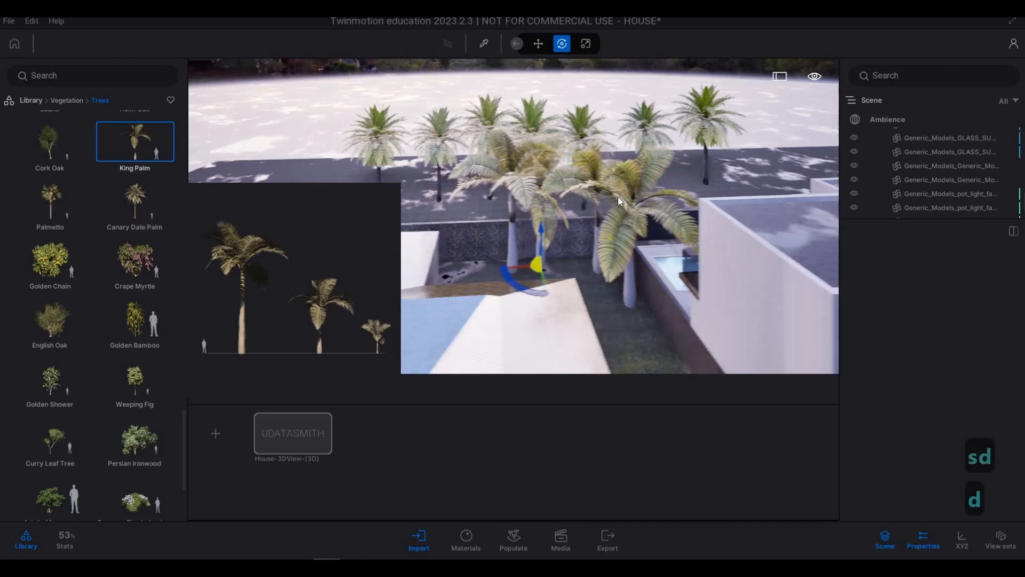
Plant a cluster of King Palms behind the rear wall, from the end of the Canary Date Palm row toward the red-roofed house.
key("w")
key("d")
left_click(671, 181)
left_click(734, 175)
key("d")
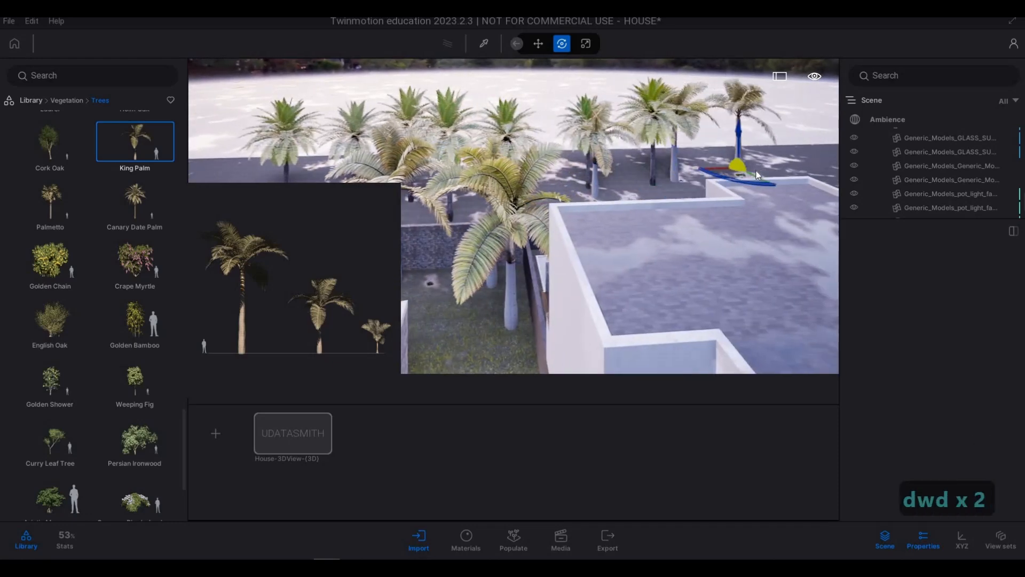
left_click(782, 173)
key("d")
left_click(689, 205)
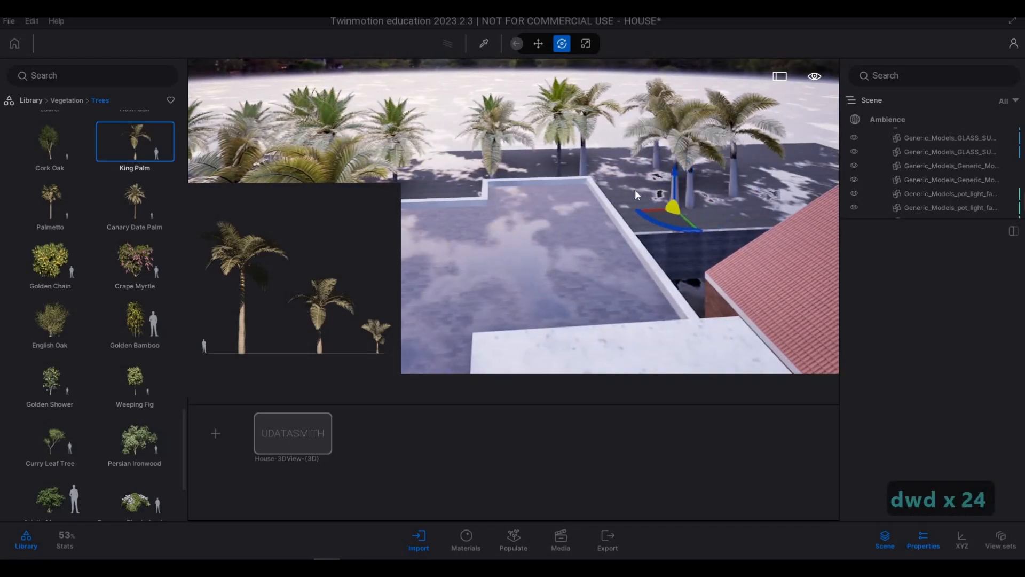
left_click(792, 193)
left_click(747, 222)
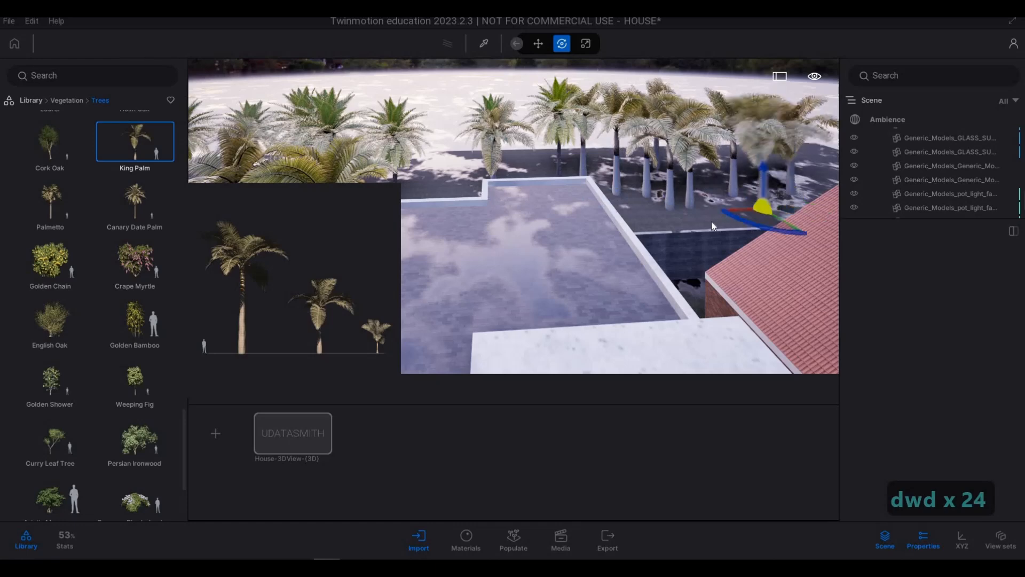
left_click(690, 224)
Add King Palms among the Canary Date Palms toward the opposite end of the row and finish placing.
key("a")
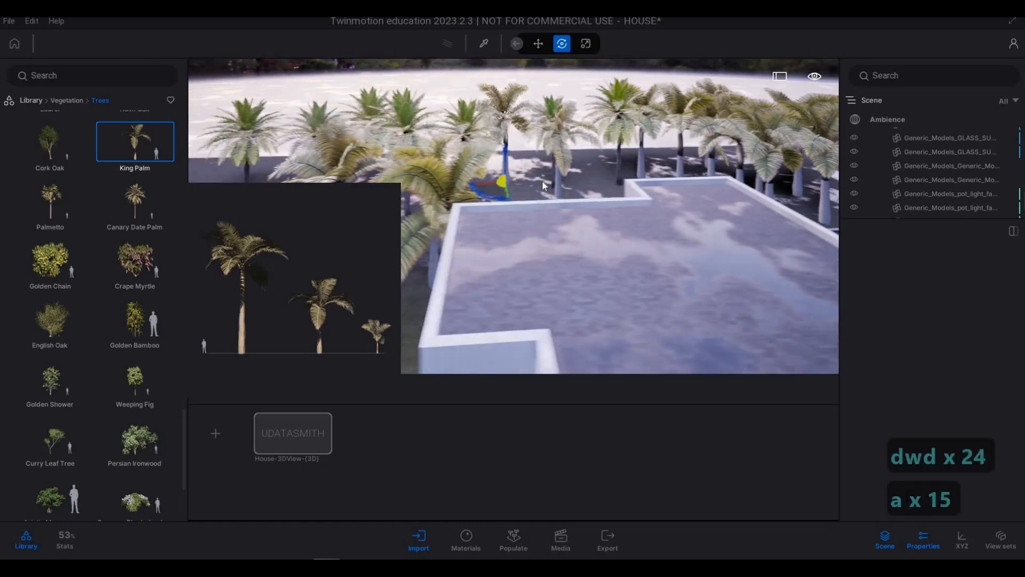
key("a")
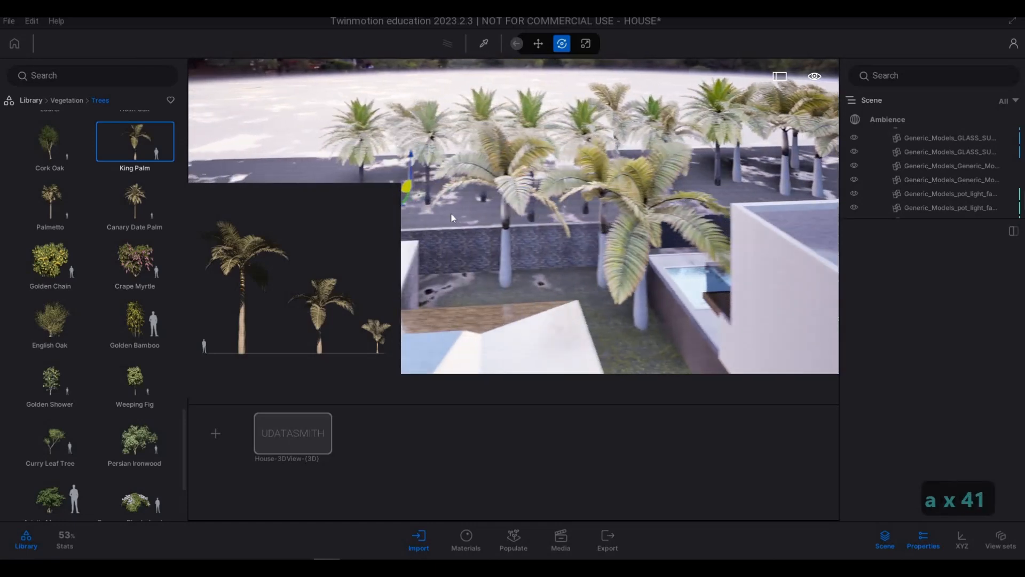
key("a")
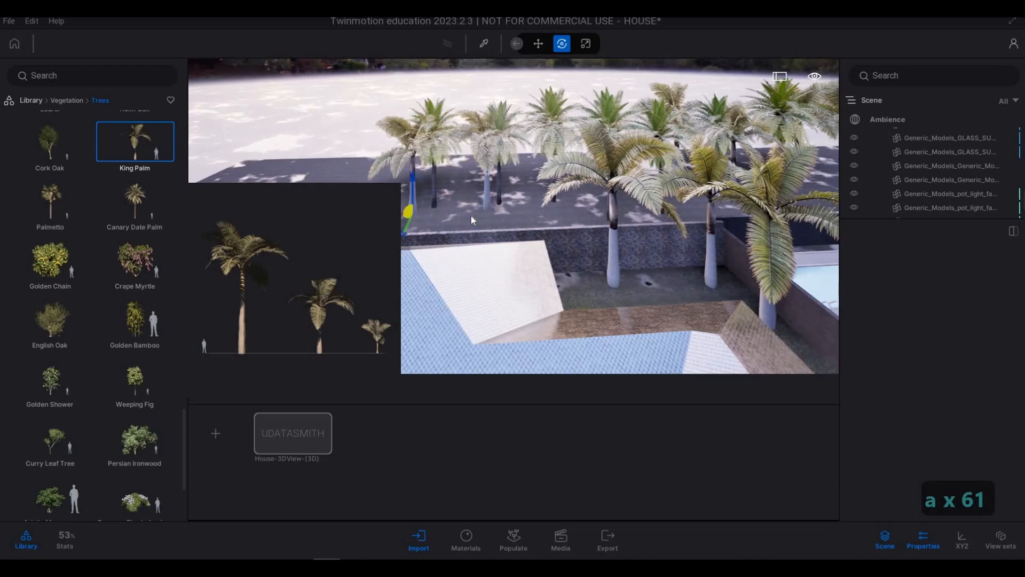
key("Escape")
Examine the new palms behind the house from above and from the street-level front view.
key("s")
key("d")
key("s")
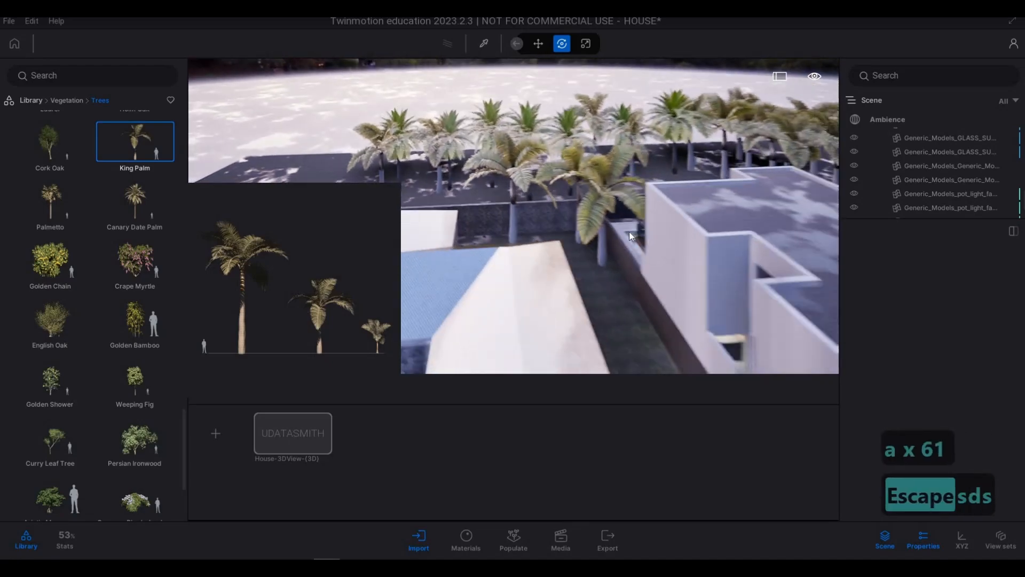
key("s")
key("e")
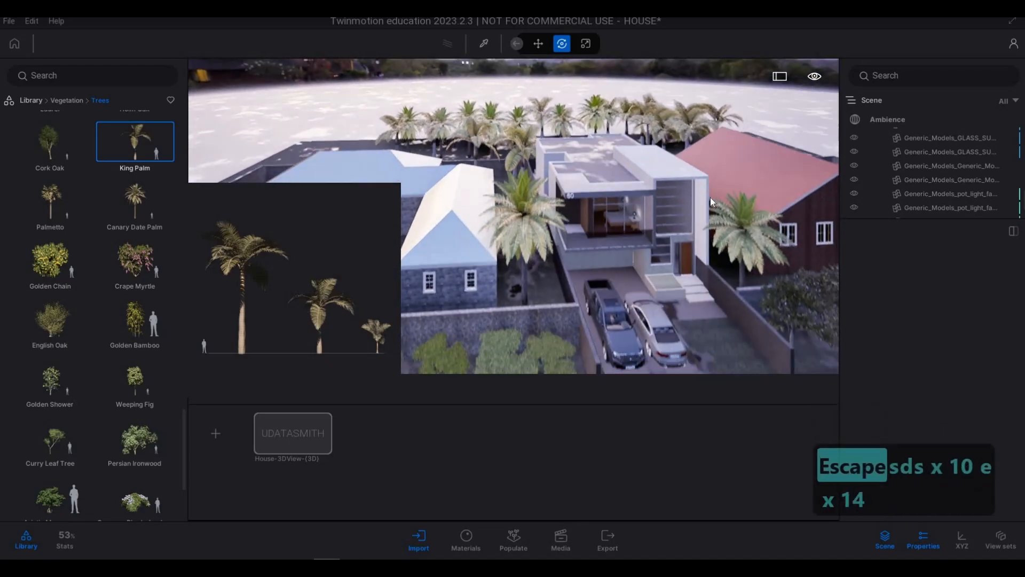
key("s")
key("d")
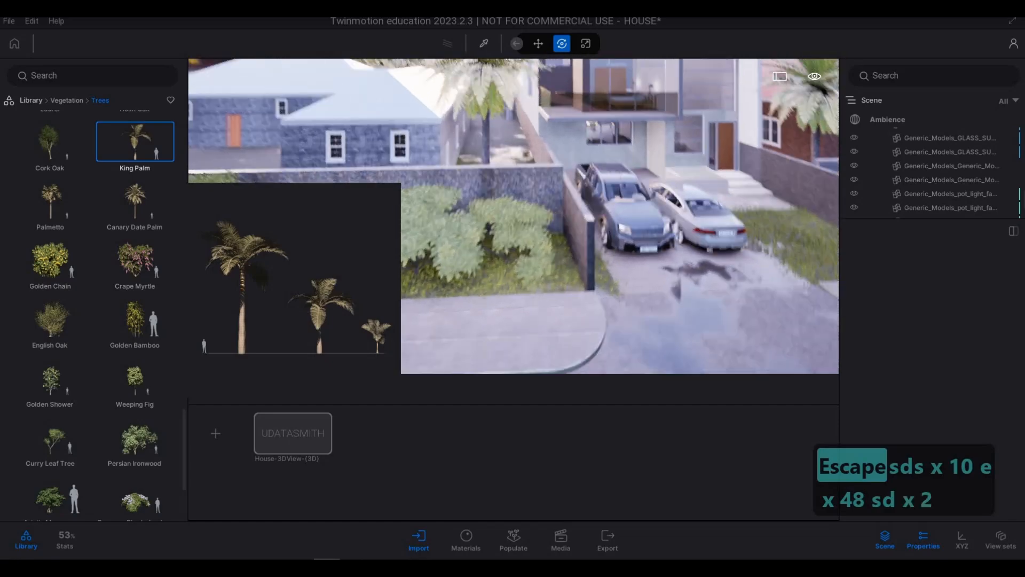
key("e")
key("e")
key("e")
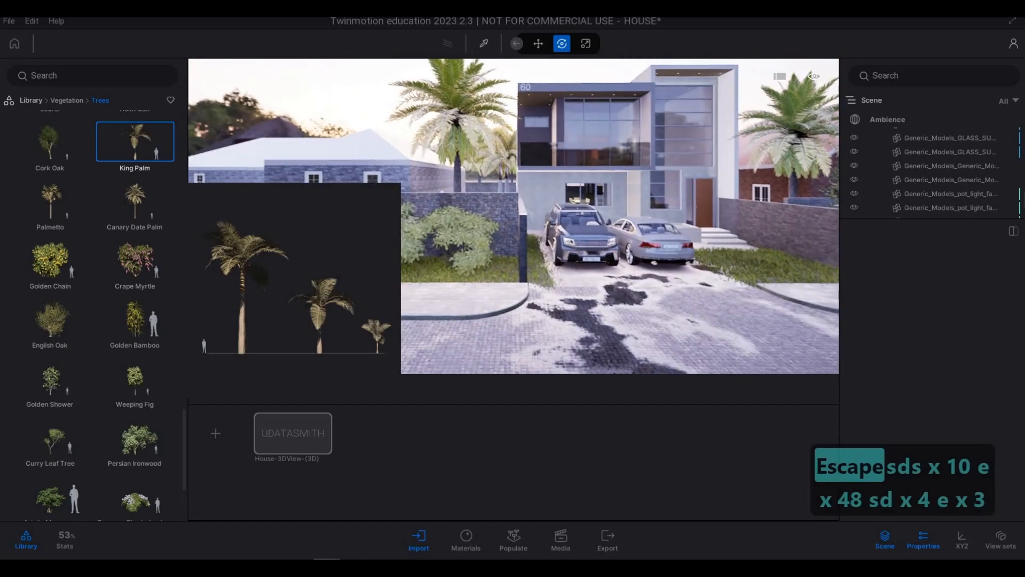
key("q")
key("s")
key("d")
key("a")
key("a")
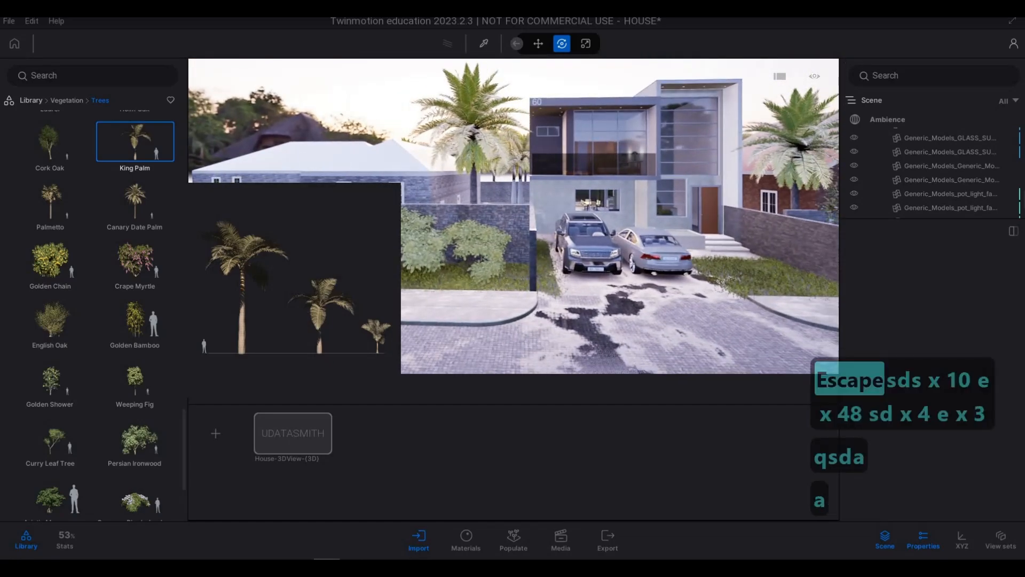
Select both King Palm and Canary Date Palm and plant the first mixed palms at the far end of the plot across the street.
key("a")
key("s")
key("a")
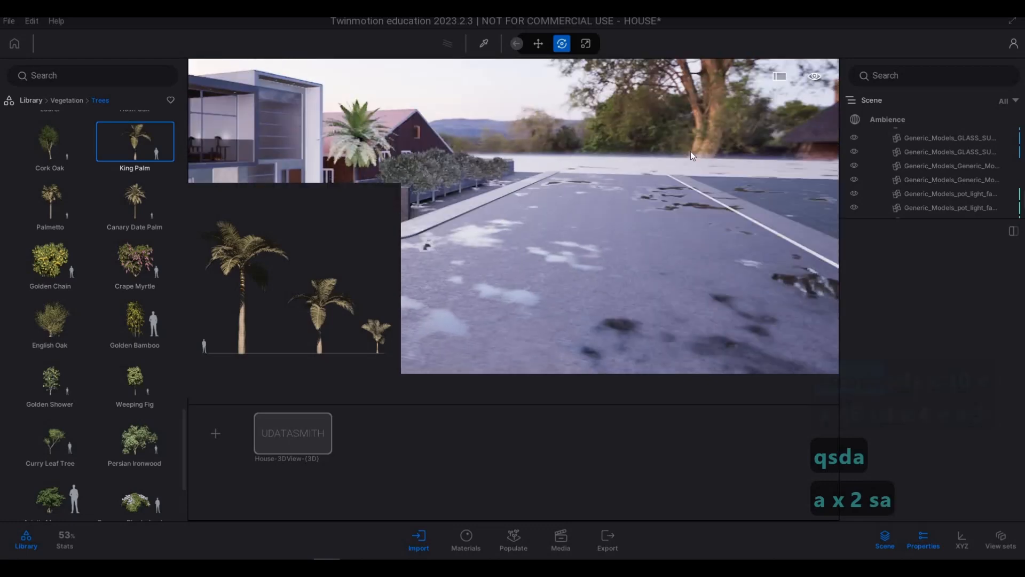
key("d")
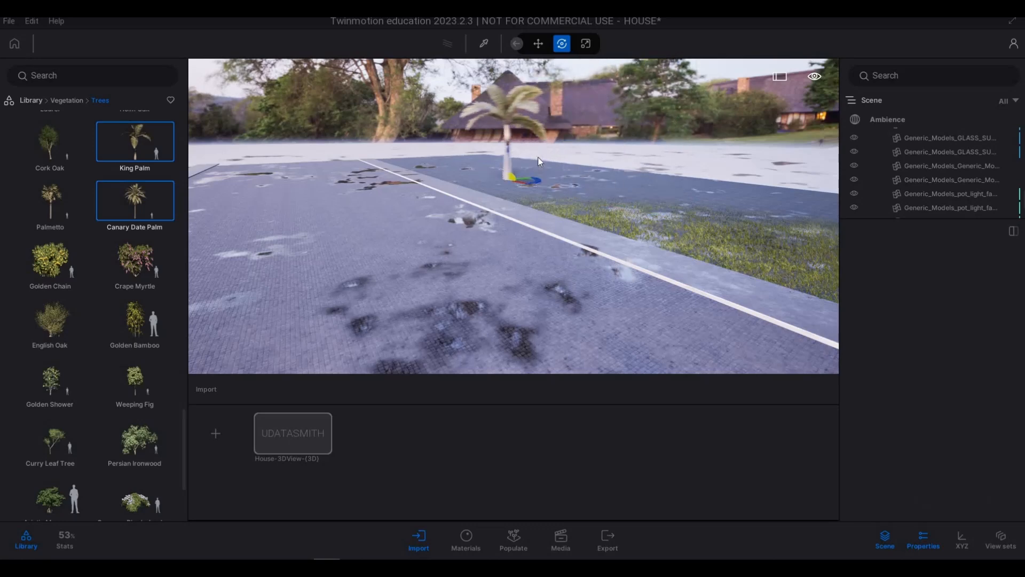
left_click(515, 176)
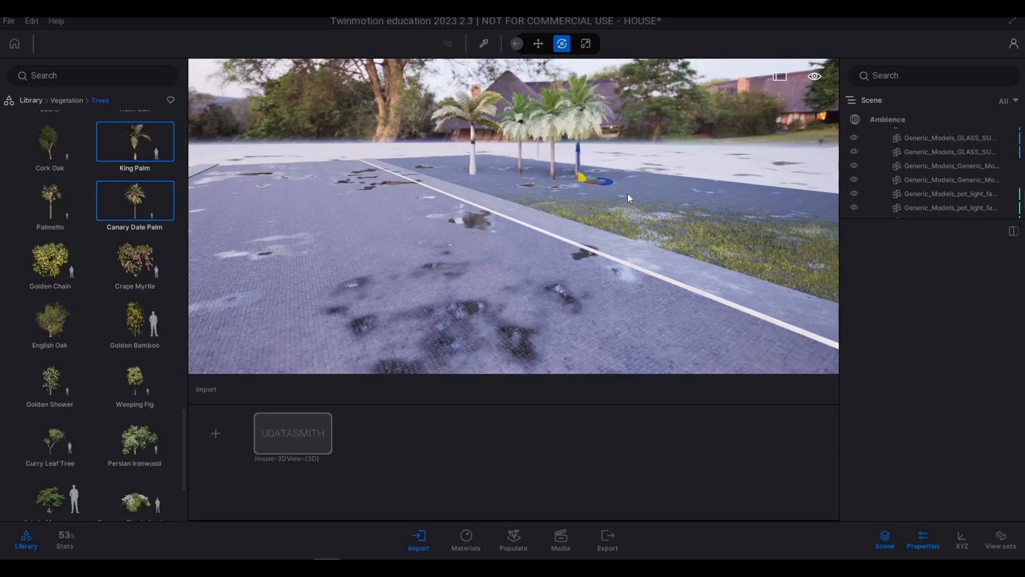
key("d")
key("s")
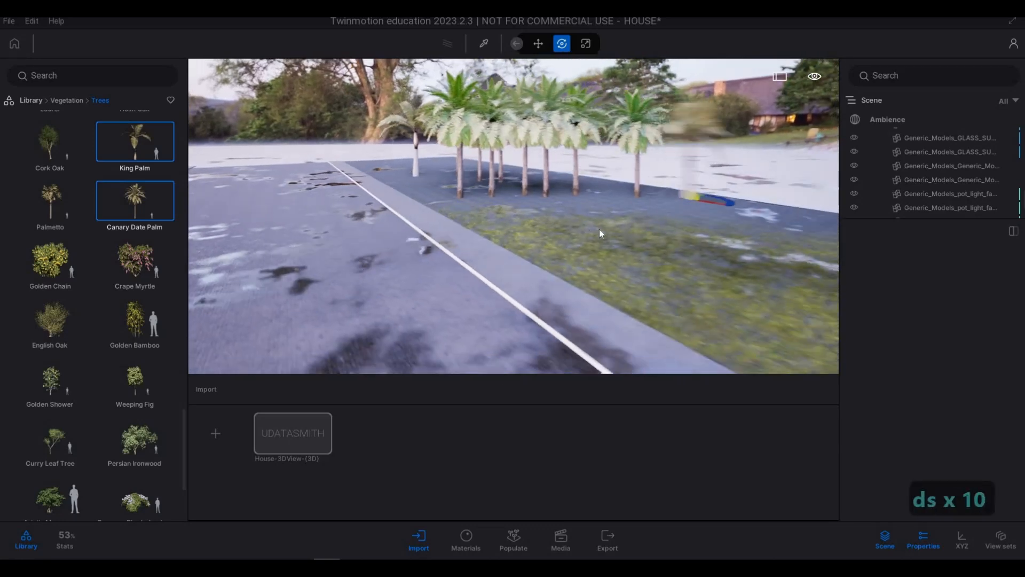
Continue the mixed palm planting along the plot across the street toward its near end and finish placing.
key("d")
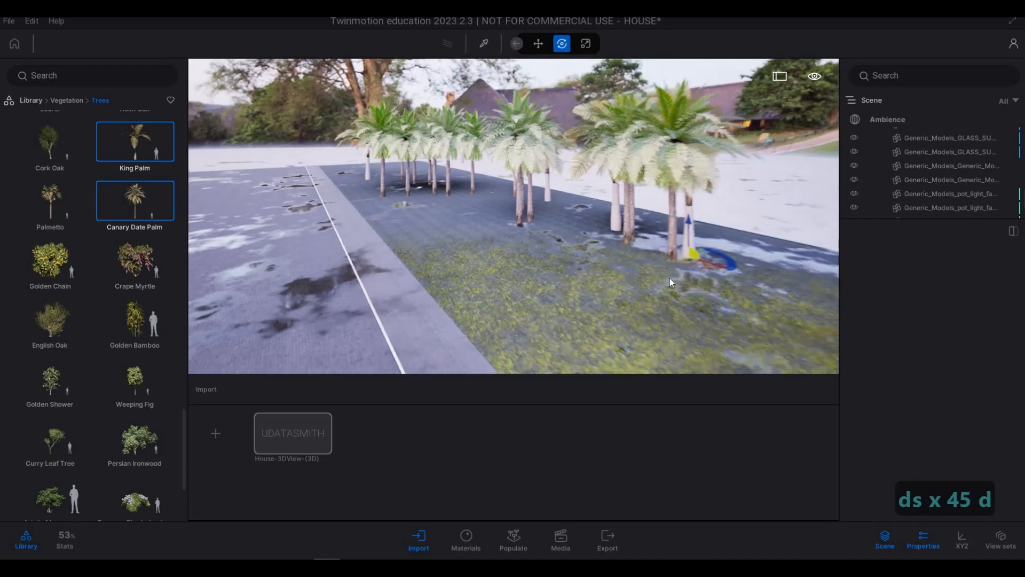
key("a")
key("s")
key("d")
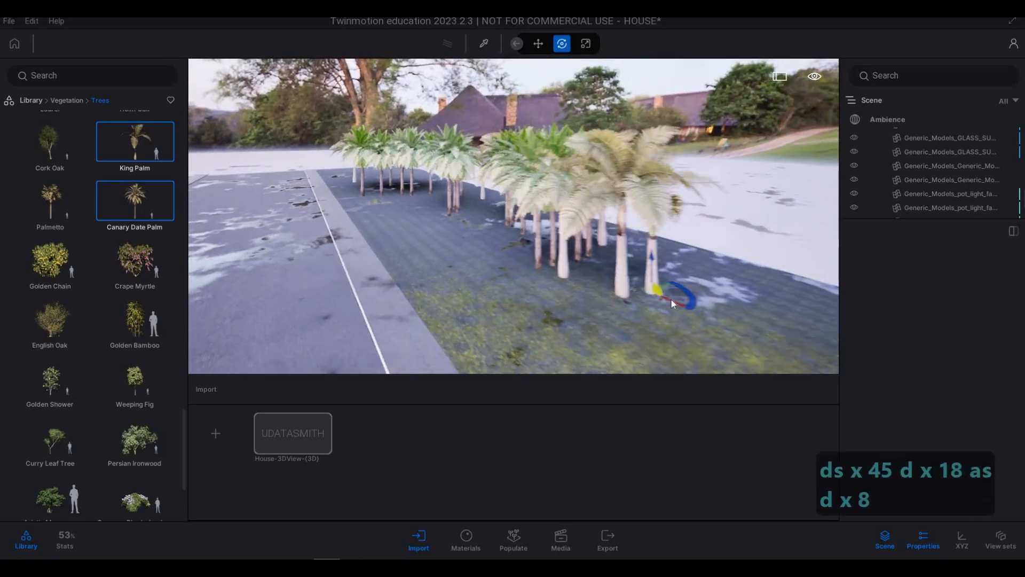
key("d")
key("Escape")
key("Escape")
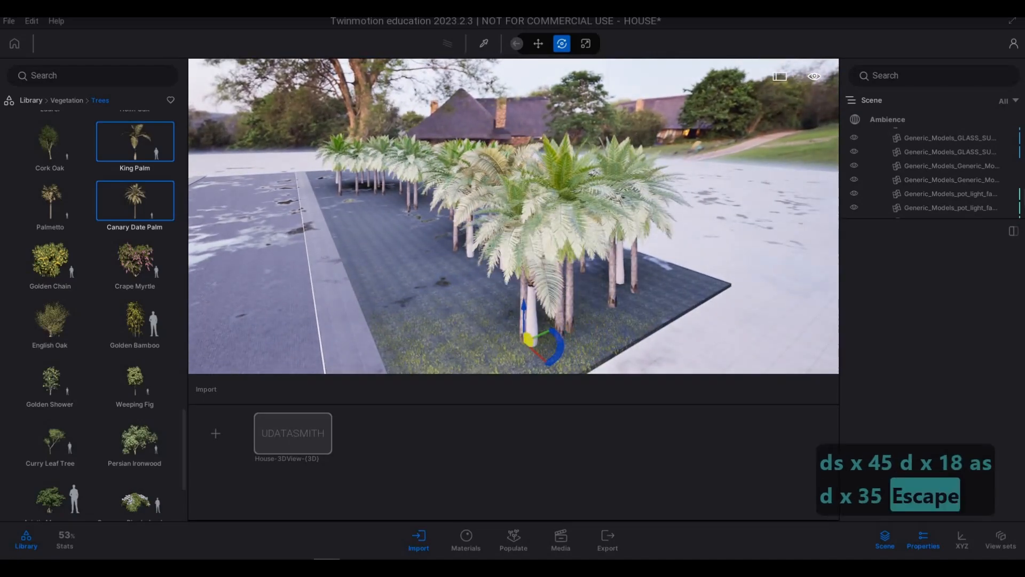
Examine the new palms along the street and the front of the house.
key("w")
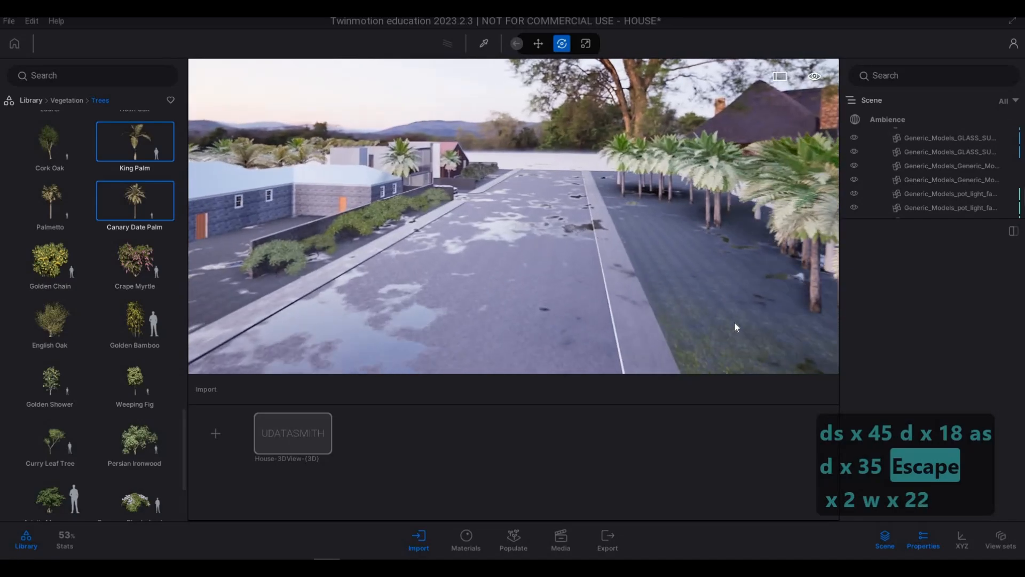
key("w")
key("4")
key("5")
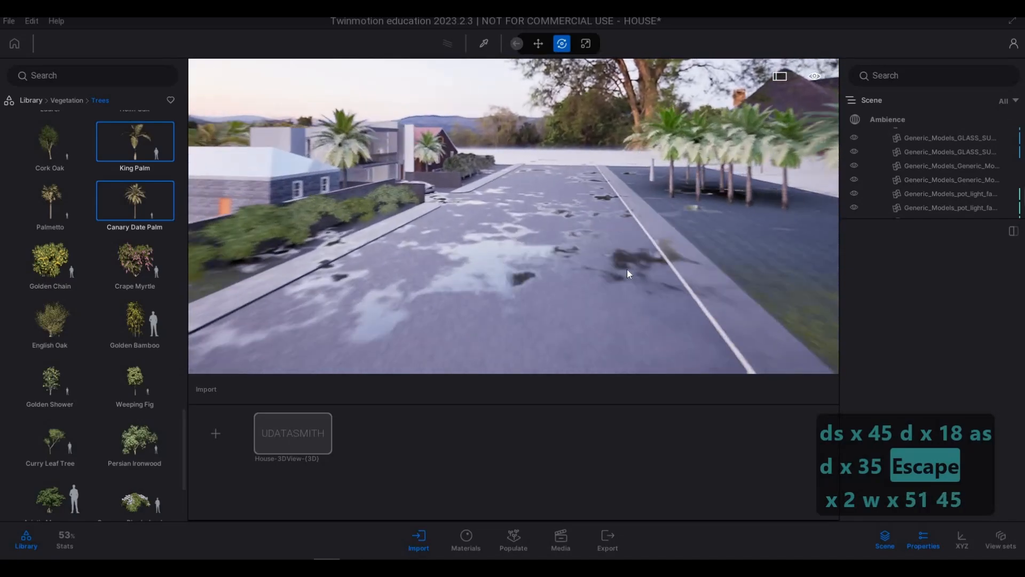
right_click_drag(627, 271, 665, 266)
key("d")
key("q")
key("d")
key("w")
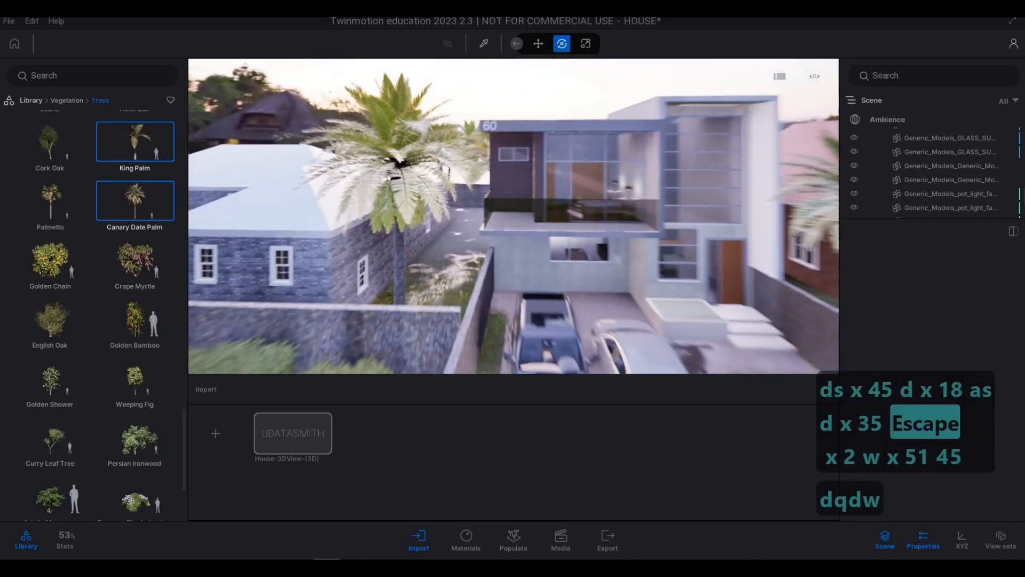
key("d")
key("a")
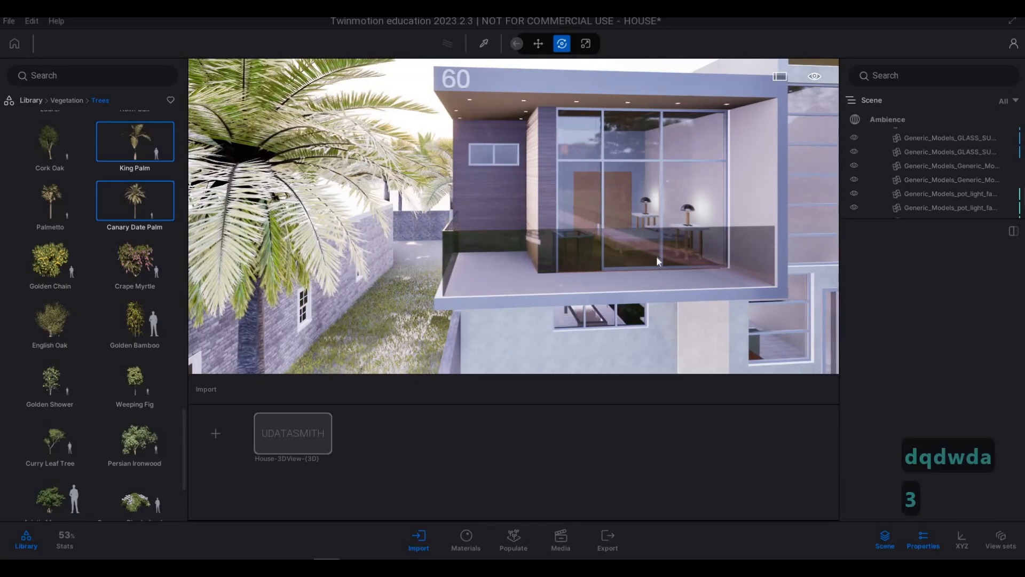
Examine the upper-floor balcony and the bedroom behind its glazing up close.
key("d")
key("w")
key("4")
key("d")
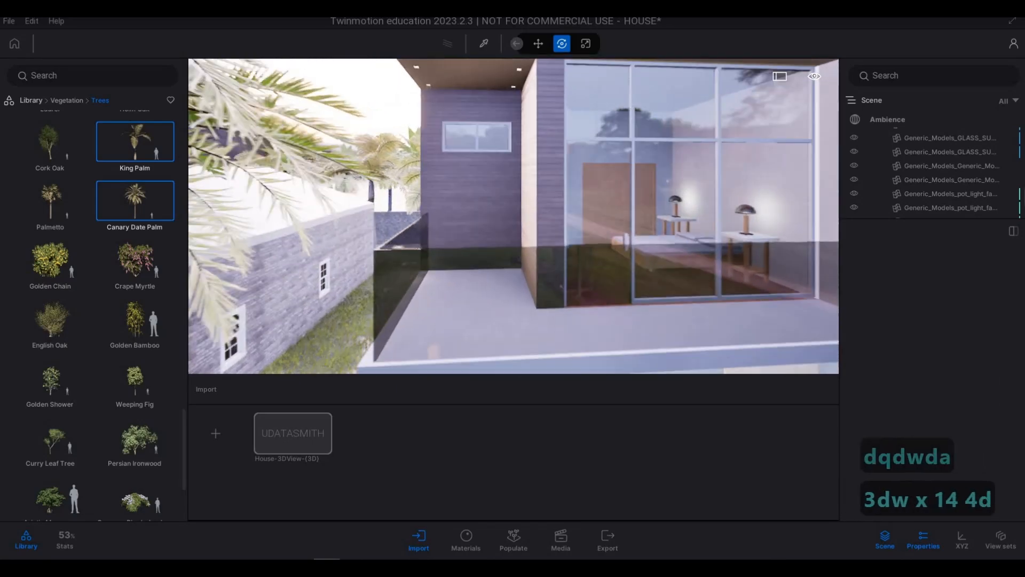
key("w")
key("d")
key("d")
key("d")
key("w")
key("a")
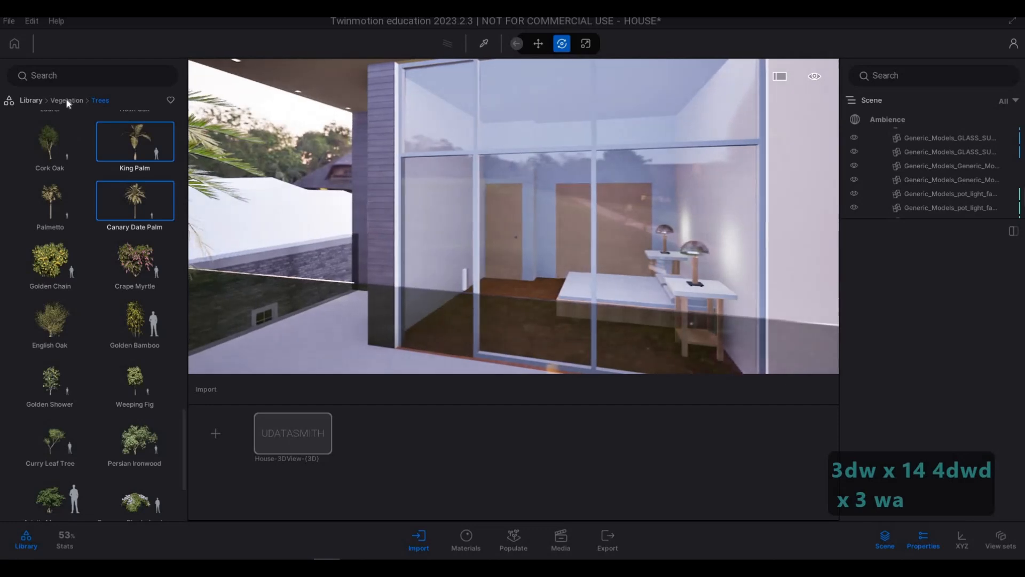
Add a new category to the user library and return to the main library.
left_click(67, 101)
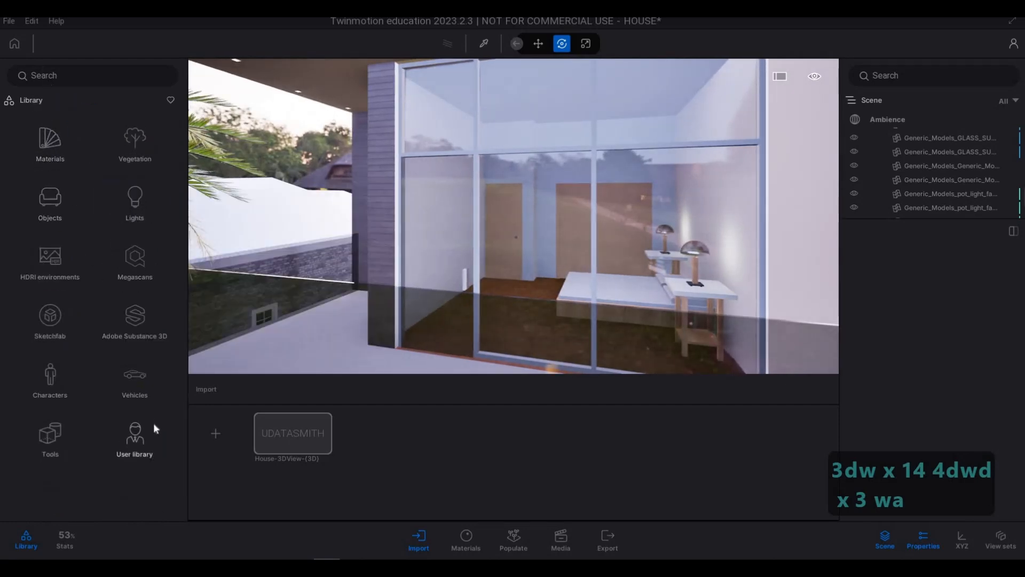
left_click(152, 430)
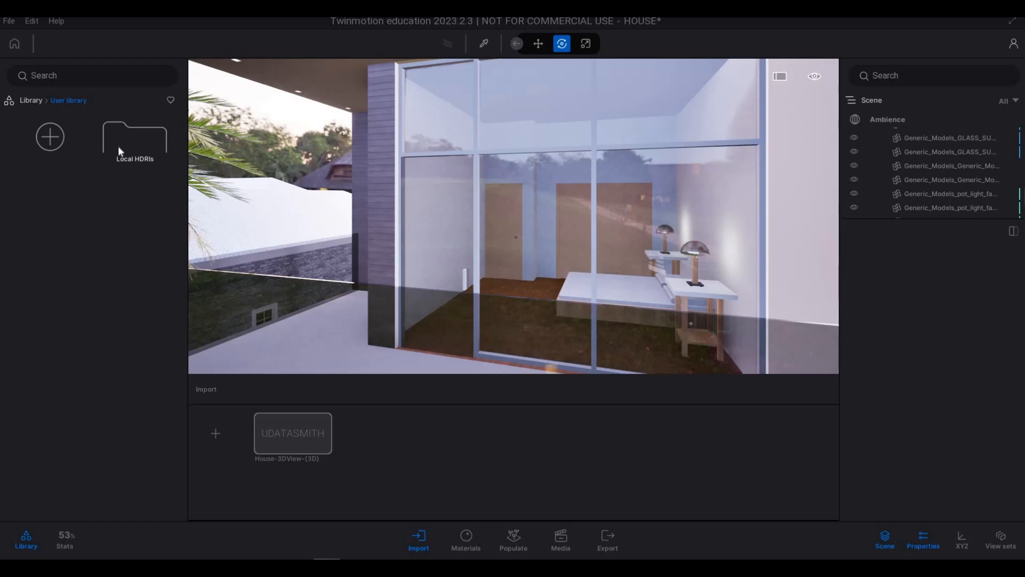
left_click(119, 151)
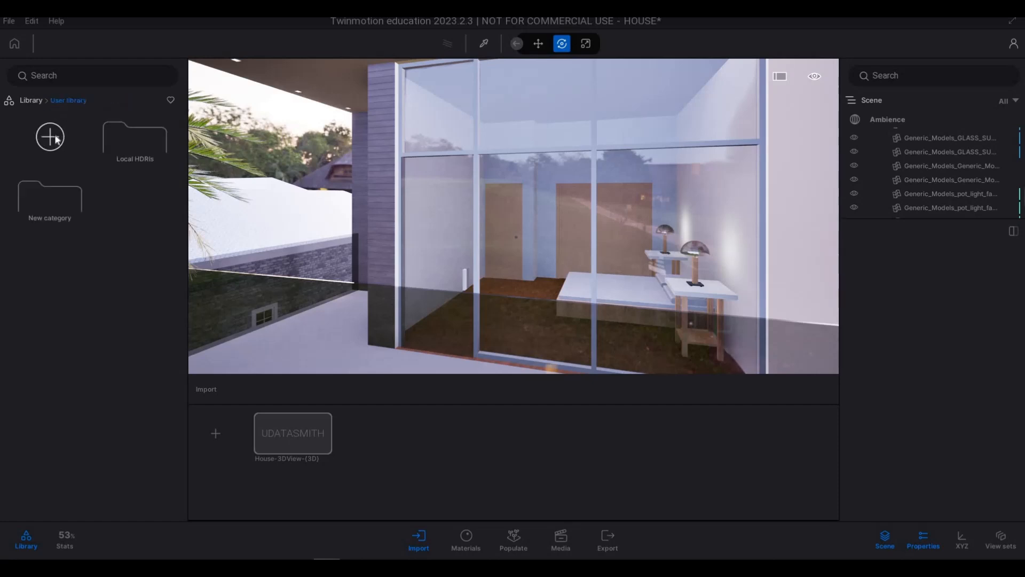
left_click(37, 101)
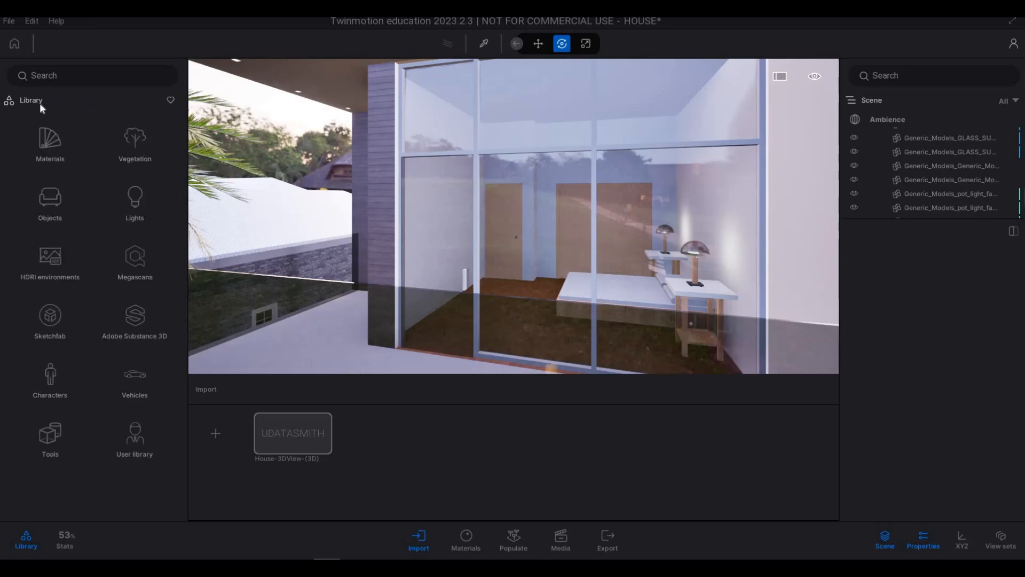
Examine the balcony, stairwell glazing and entrance from outside the front facade.
key("a")
key("s")
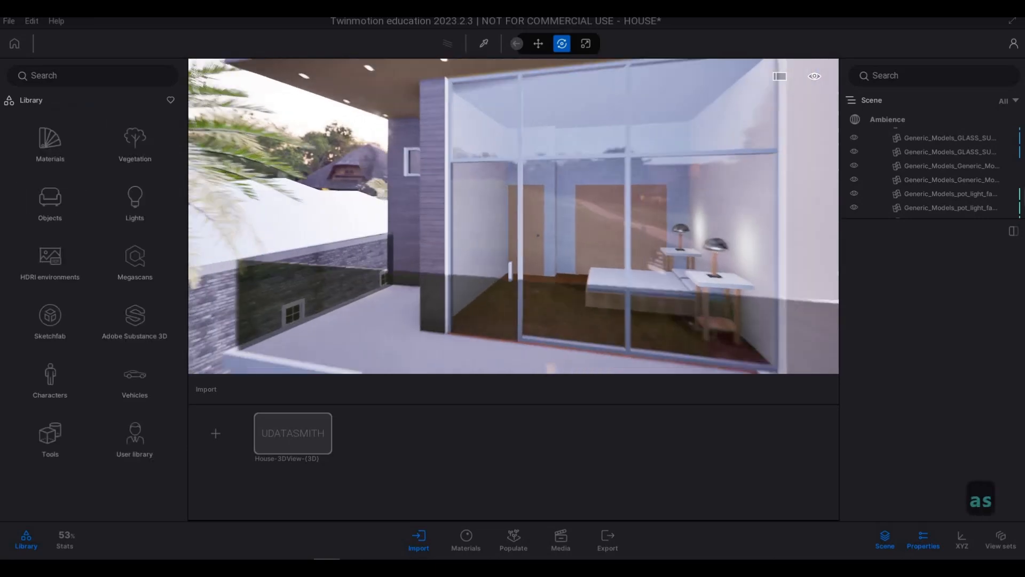
right_click_drag(484, 149, 529, 139)
key("a")
key("s")
key("a")
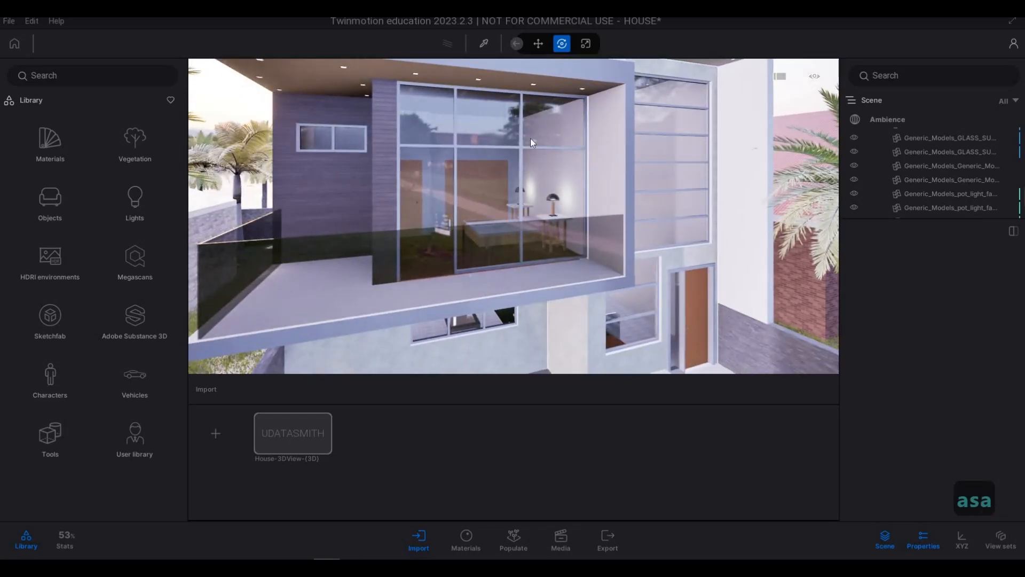
key("a")
key("s")
right_click_drag(523, 140, 370, 100)
key("d")
key("w")
key("w")
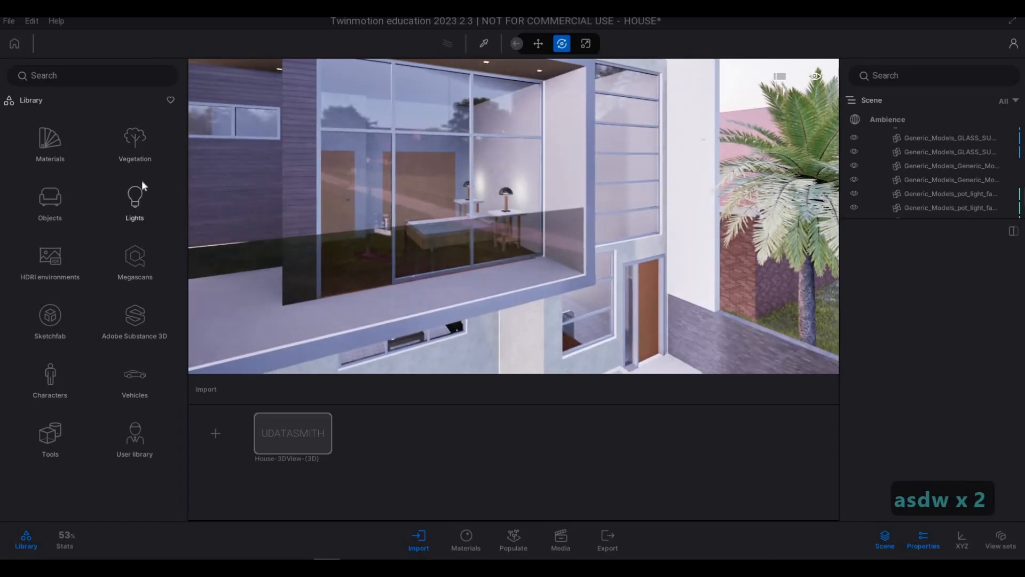
Place a Spot light from the Lights library at the corner ceiling fixture inside the tall stairwell.
left_click(135, 197)
key("d")
key("s")
key("d")
key("w")
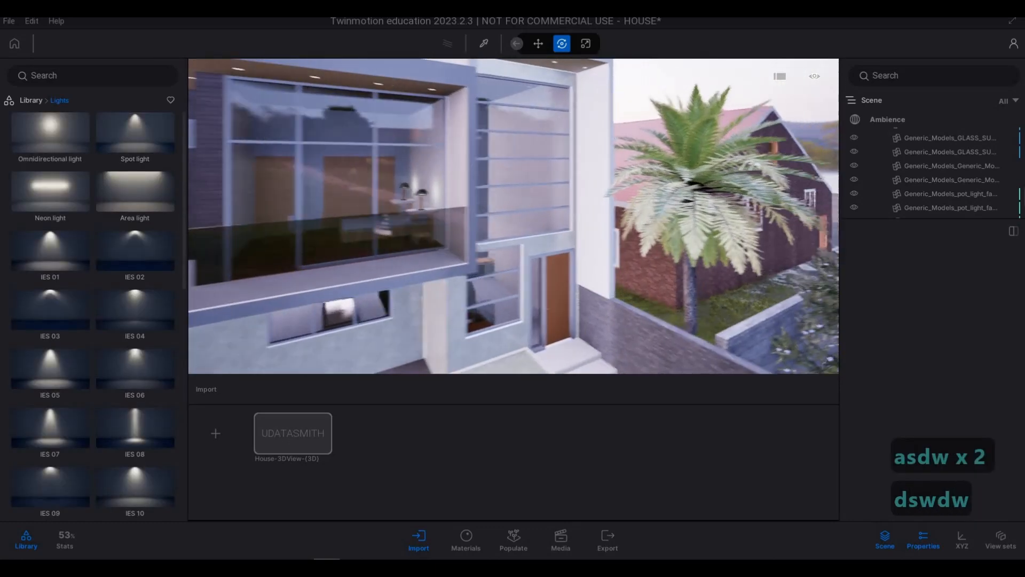
key("d")
key("w")
key("q")
key("w")
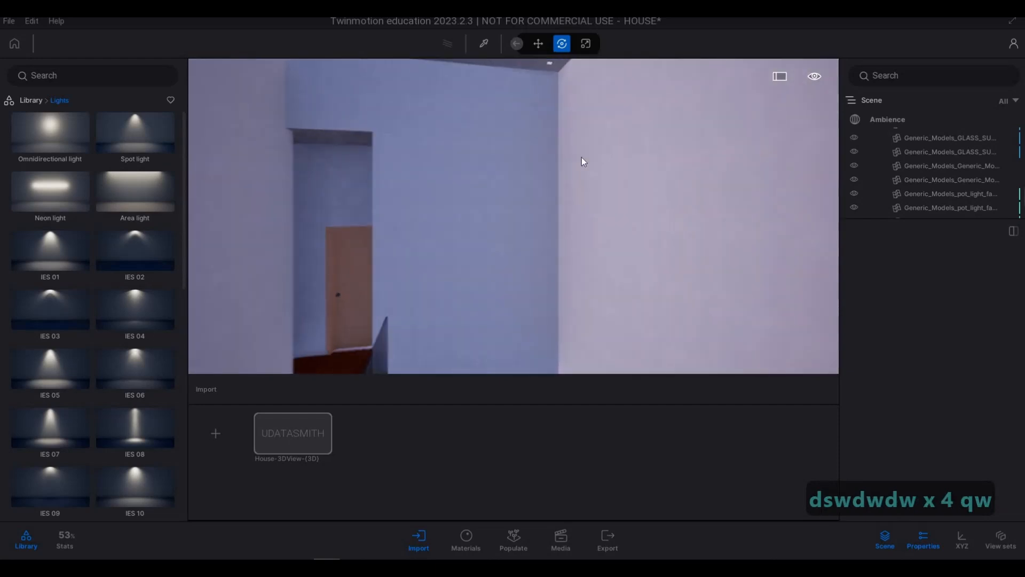
key("q")
key("w")
key("q")
key("w")
key("a")
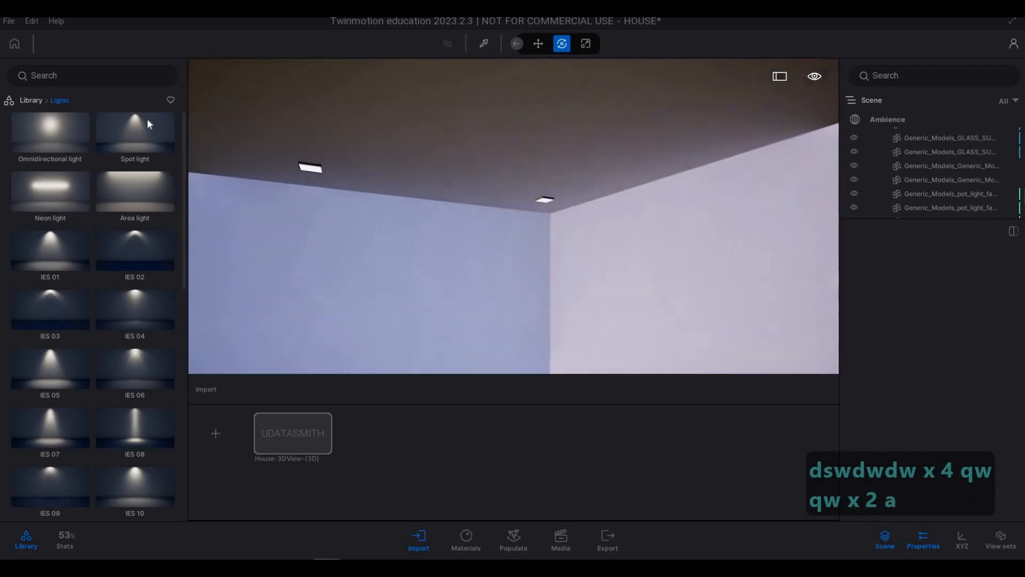
key("e")
key("w")
key("q")
left_click_drag(135, 133, 578, 128)
key("a")
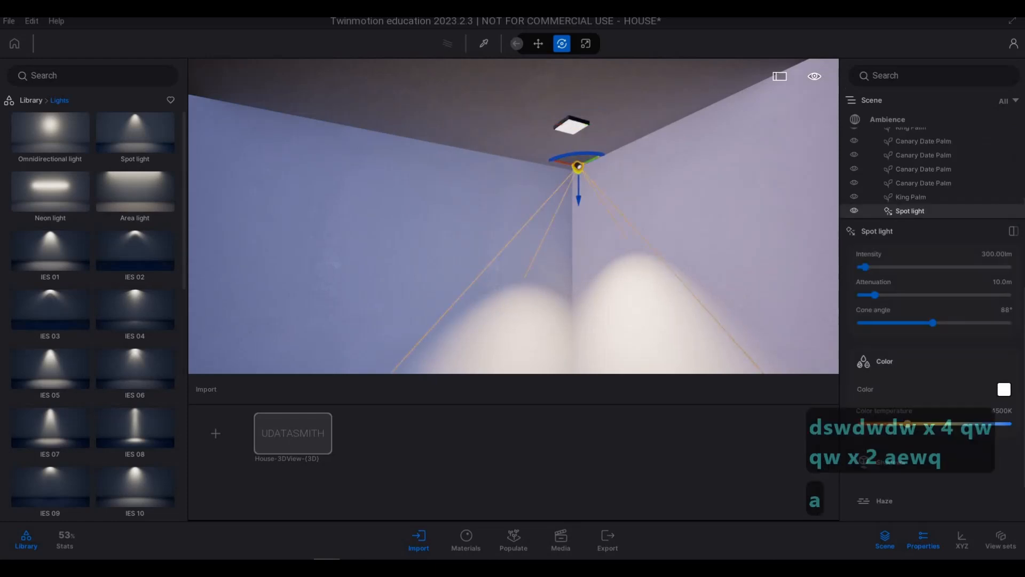
Move the spot light vertically to sit at the corner ceiling fixture.
key("d")
key("a")
key("w")
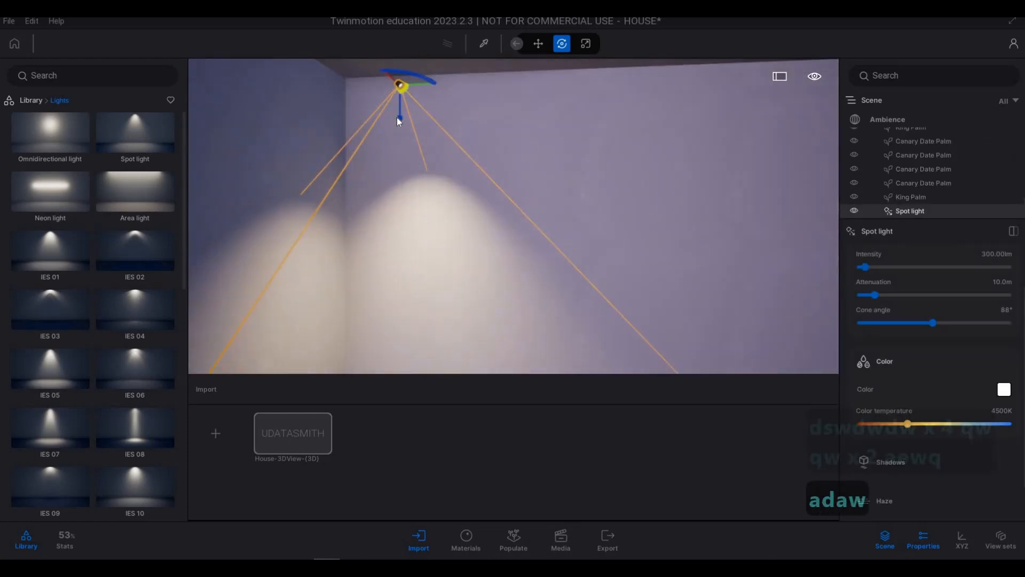
key("s")
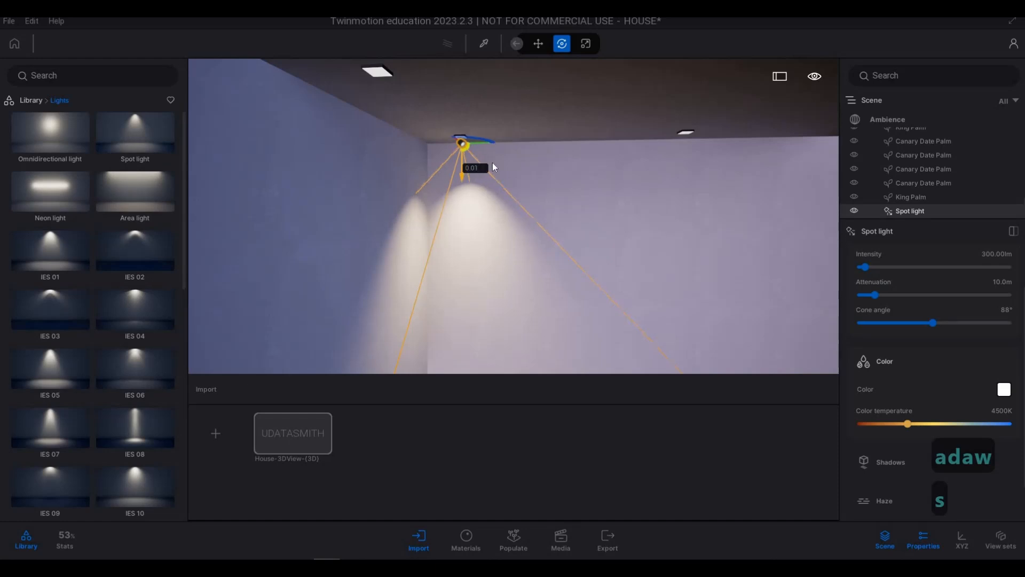
Examine the stairwell around the stairs and desk, and the spot light's effect on the corner walls.
key("d")
key("d")
key("s")
key("a")
key("e")
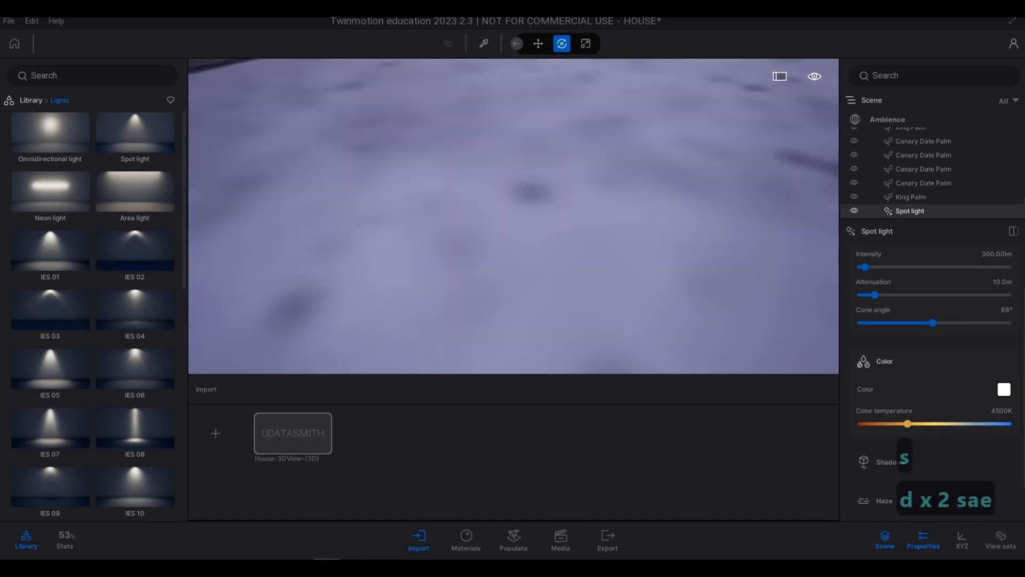
key("w")
key("w")
key("w")
key("a")
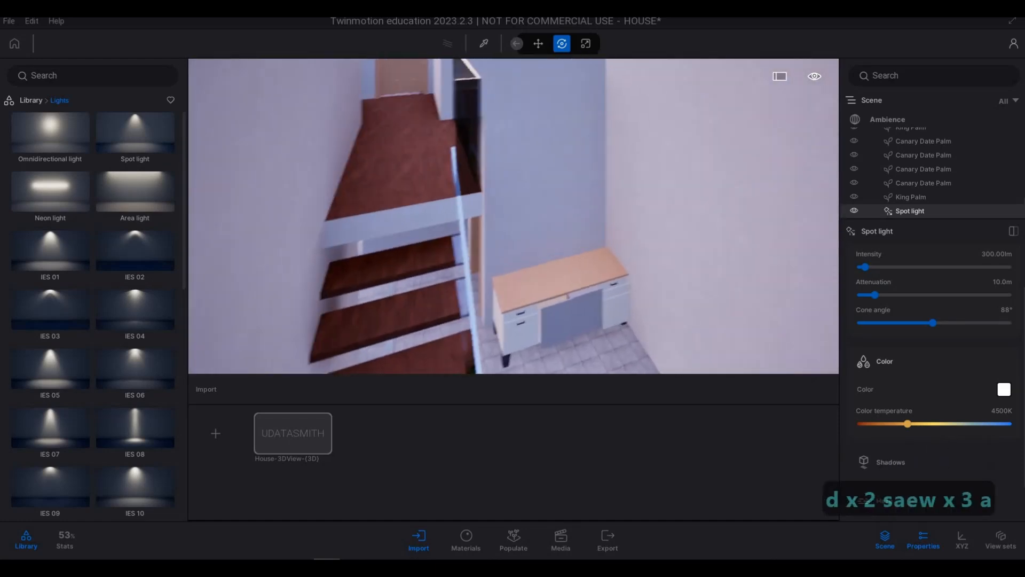
key("w")
key("q")
key("a")
key("q")
key("q")
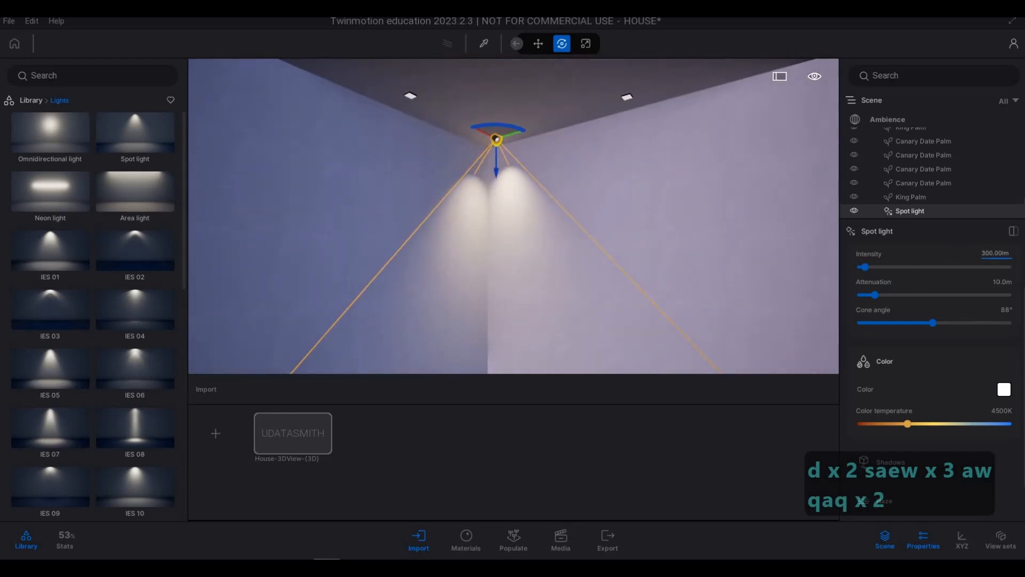
Set the spot light's intensity to 10 lm and its color temperature to about 4693K.
key("BackSpace")
key("BackSpace")
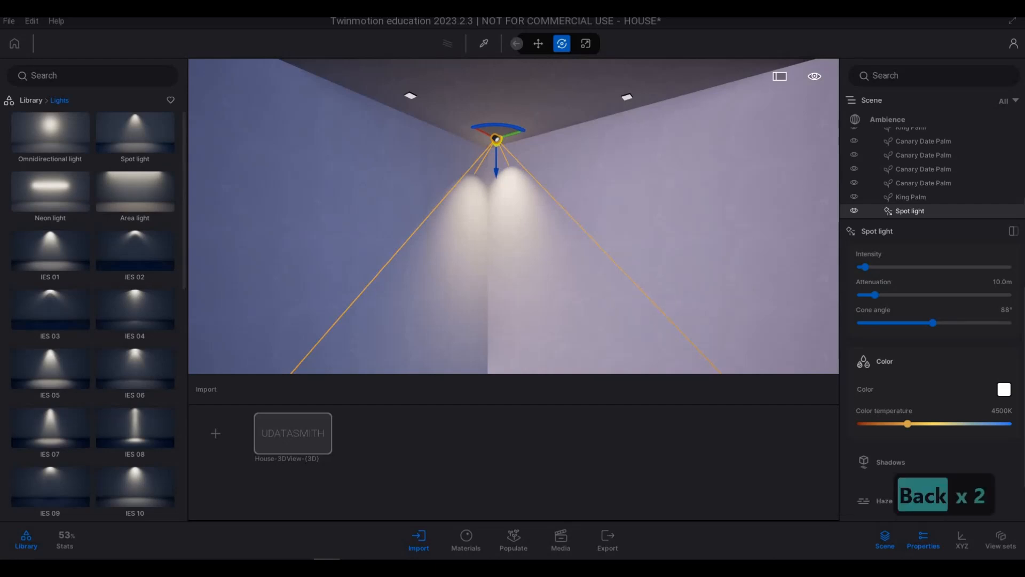
type("10")
key("Return")
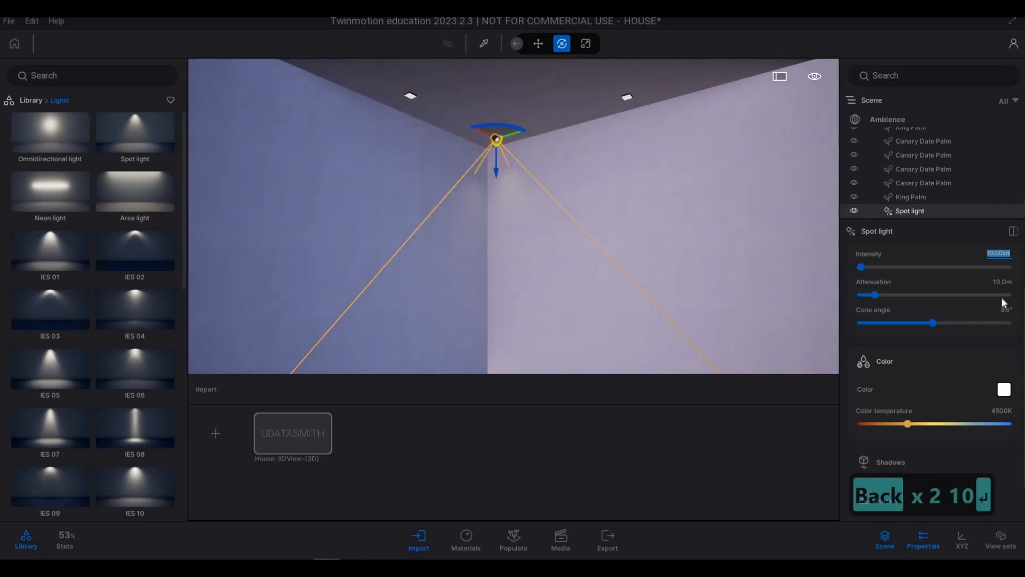
left_click(911, 422)
left_click_drag(916, 423, 917, 423)
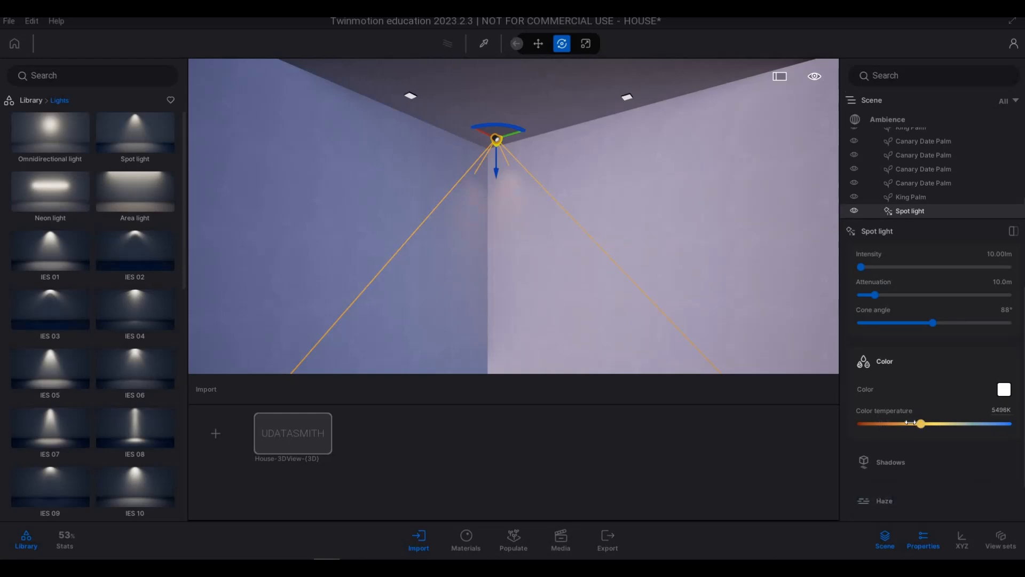
Copy the corner spot light along the blue wall's row of ceiling fixtures as 3 instances with 1 m spacing.
key("s")
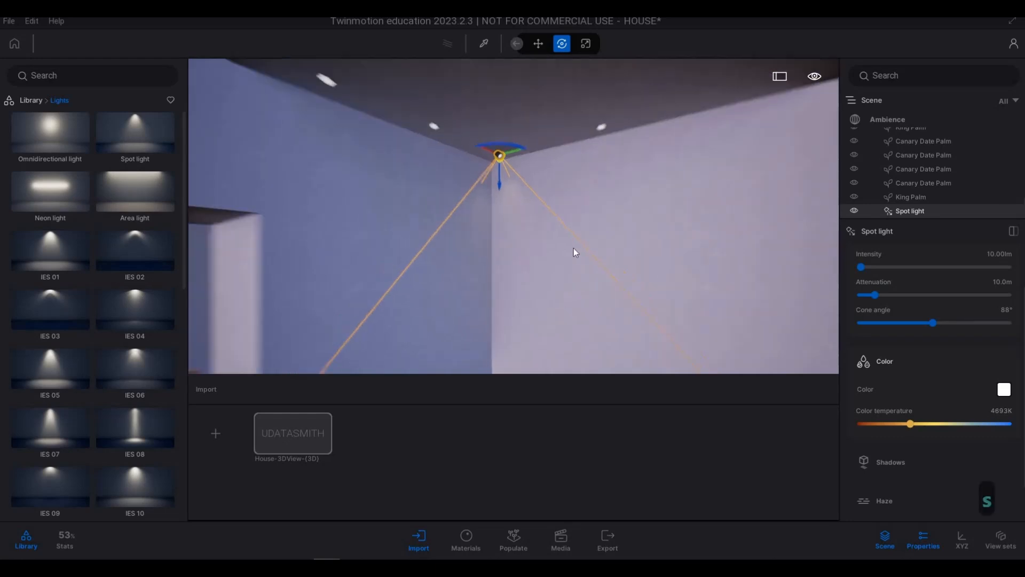
key("d")
key("d")
key("w")
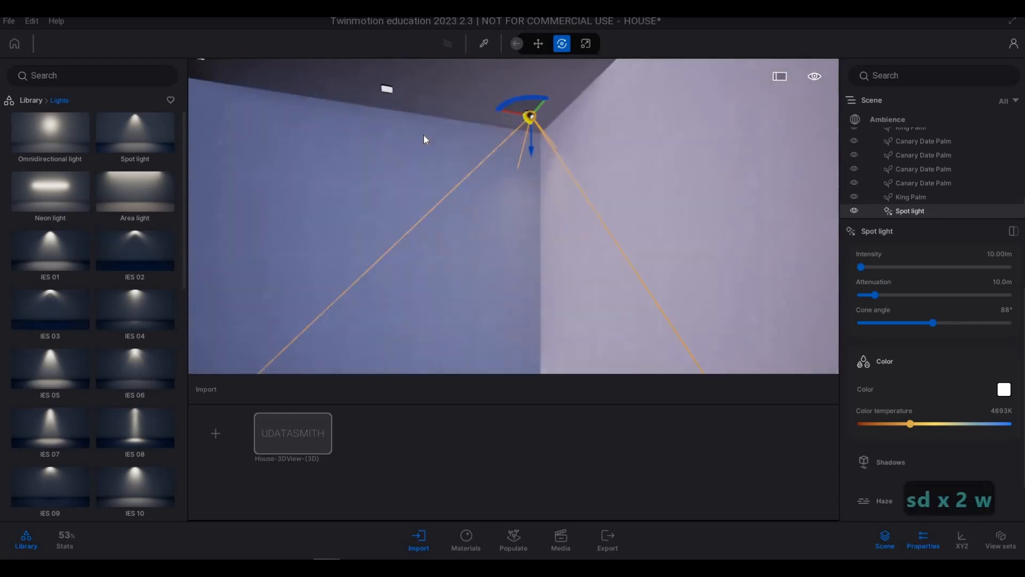
key("Tab")
right_click_drag(573, 143, 573, 144)
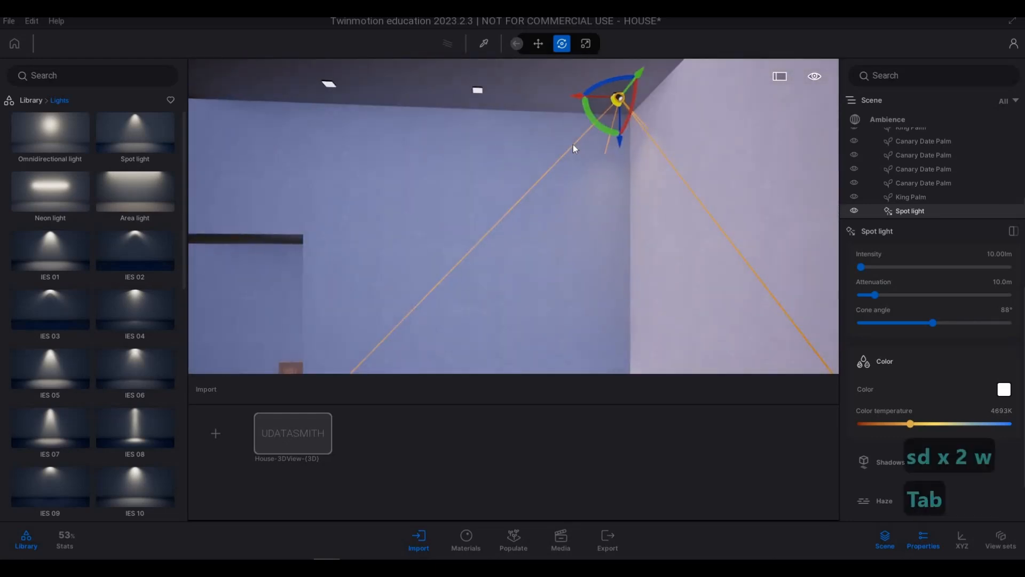
key("a")
key("d")
key("q")
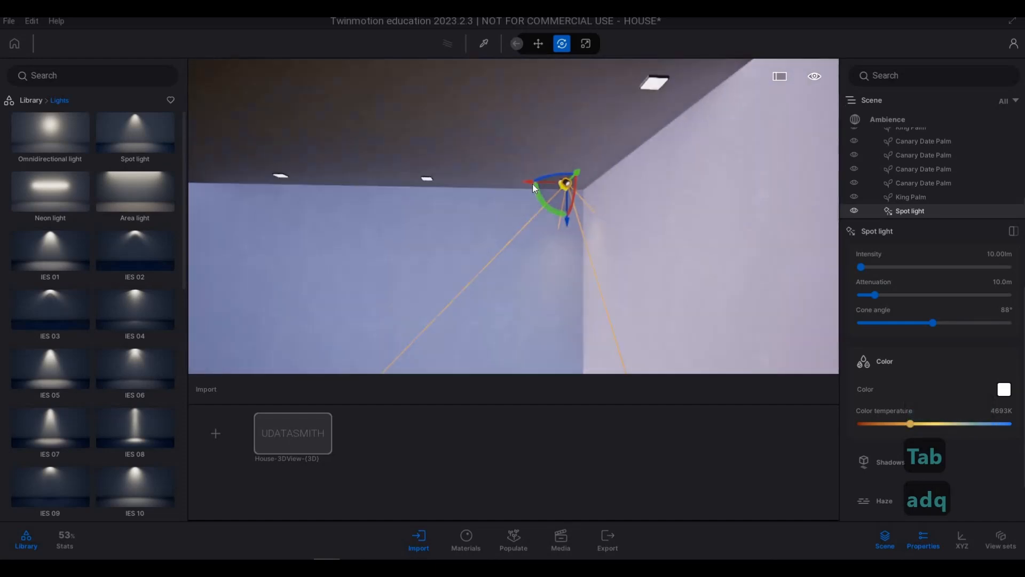
key("w")
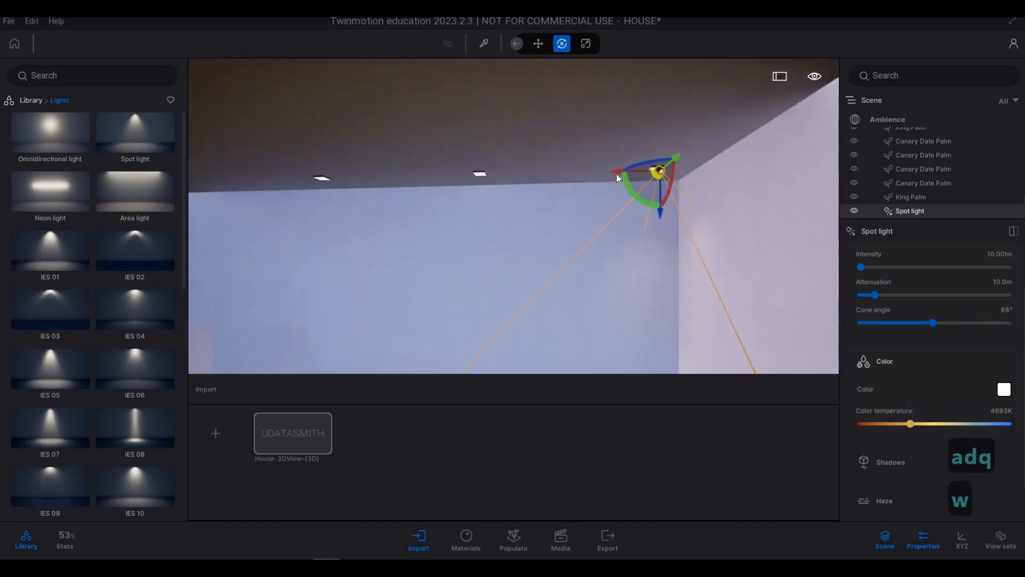
left_click_drag(508, 187, 442, 190, "alt")
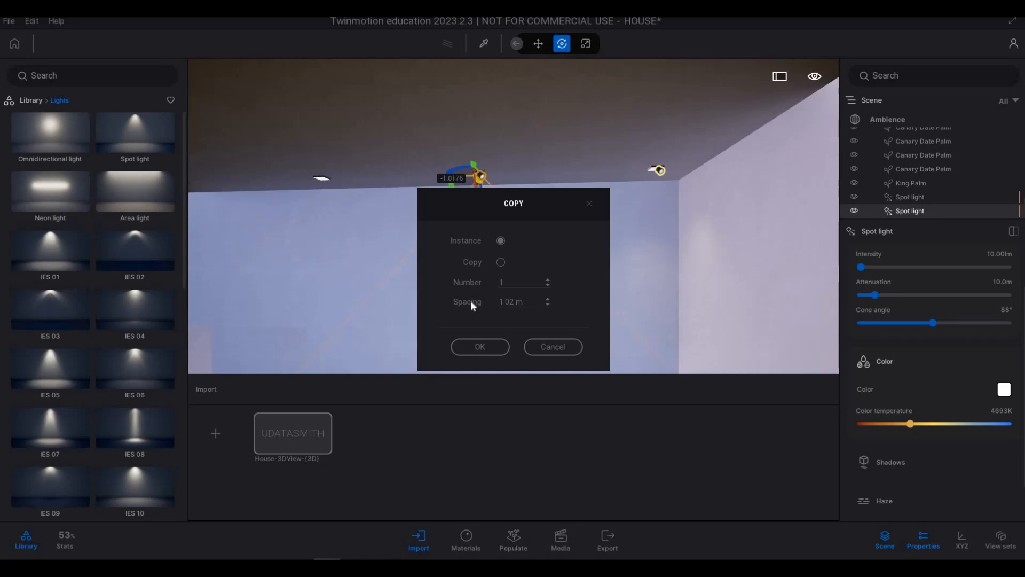
left_click(508, 302)
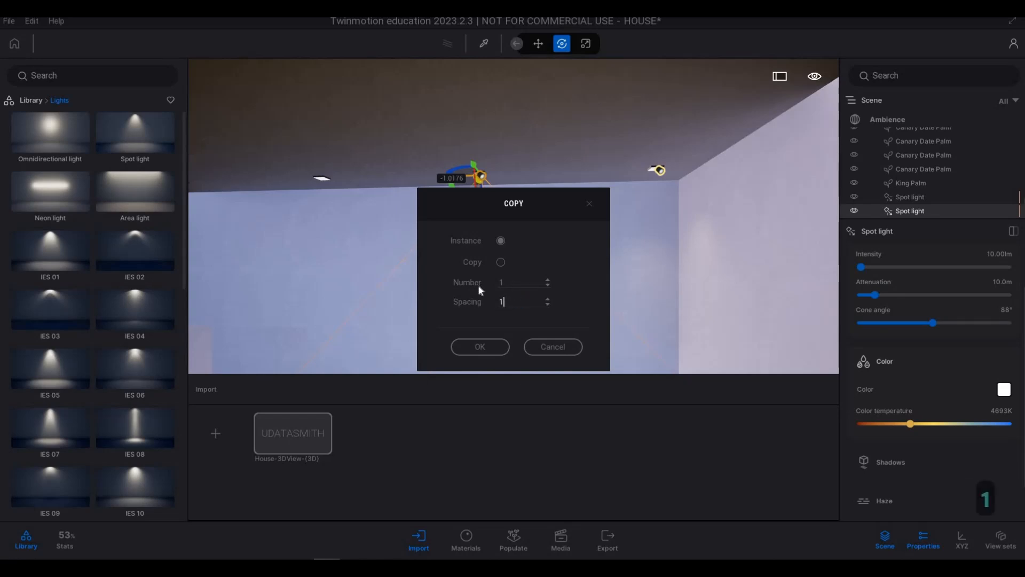
left_click(481, 287)
left_click(480, 347)
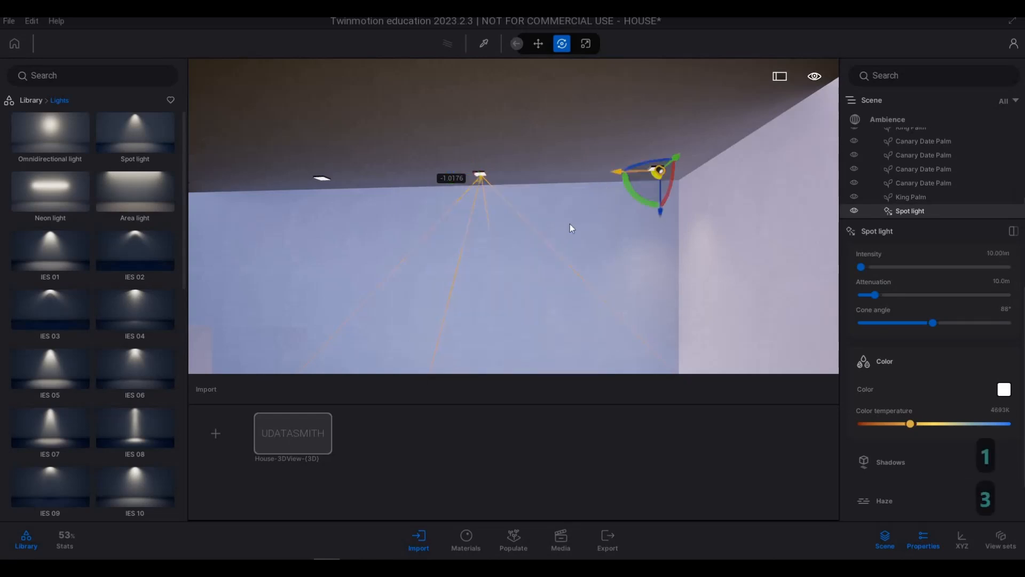
Select all four spot lights in the wall row and copy them across the ceiling as one instance about 1.8 m away.
key("s")
key("w")
key("a")
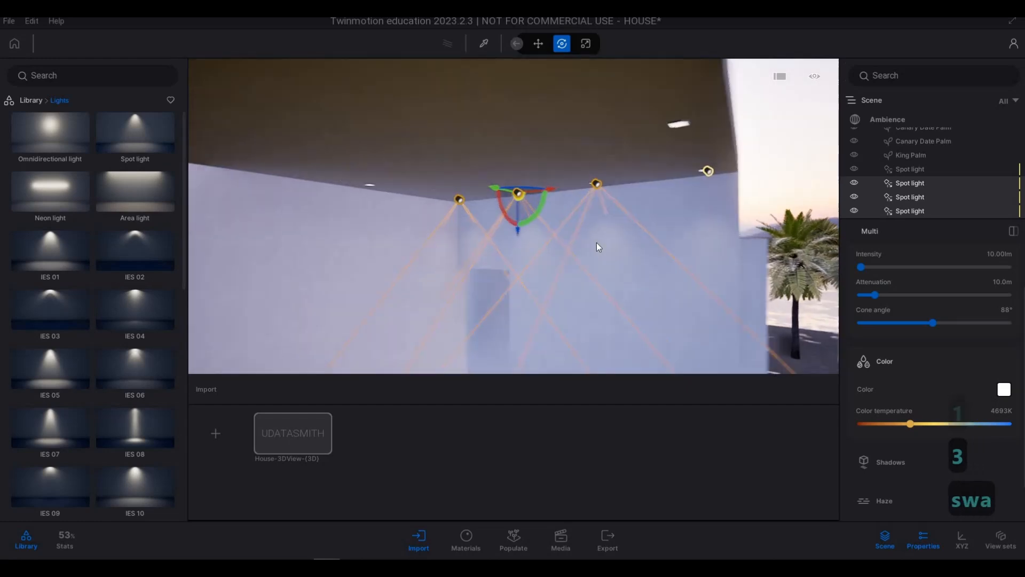
key("d")
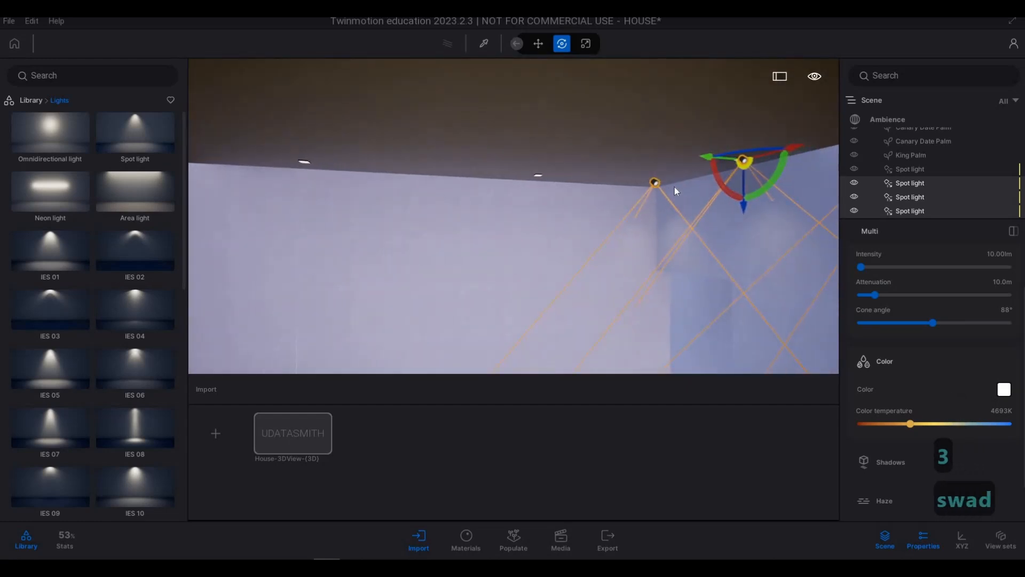
right_click_drag(675, 187, 937, 245)
left_click(906, 169, "ctrl")
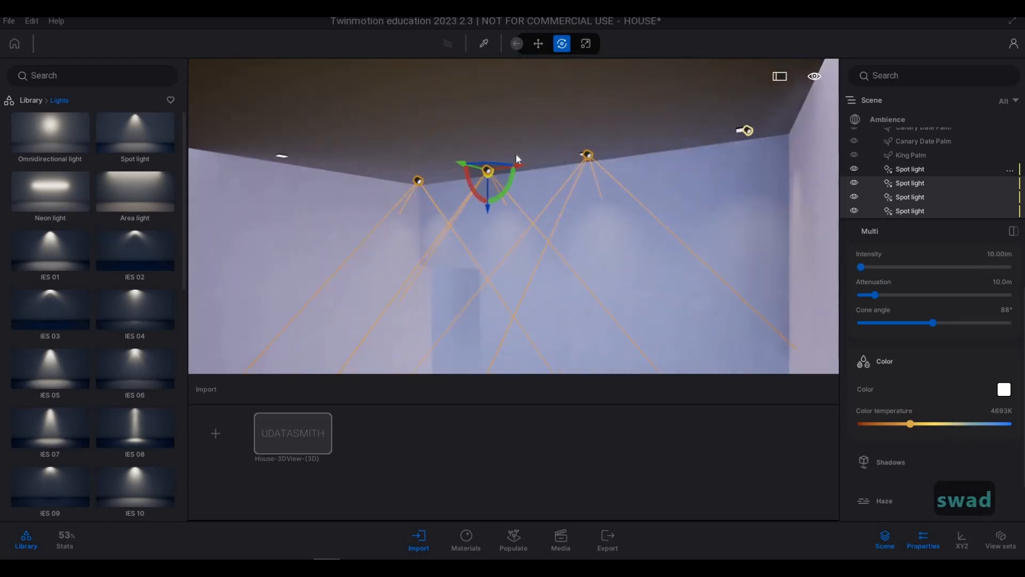
left_click_drag(506, 156, 184, 157, "alt")
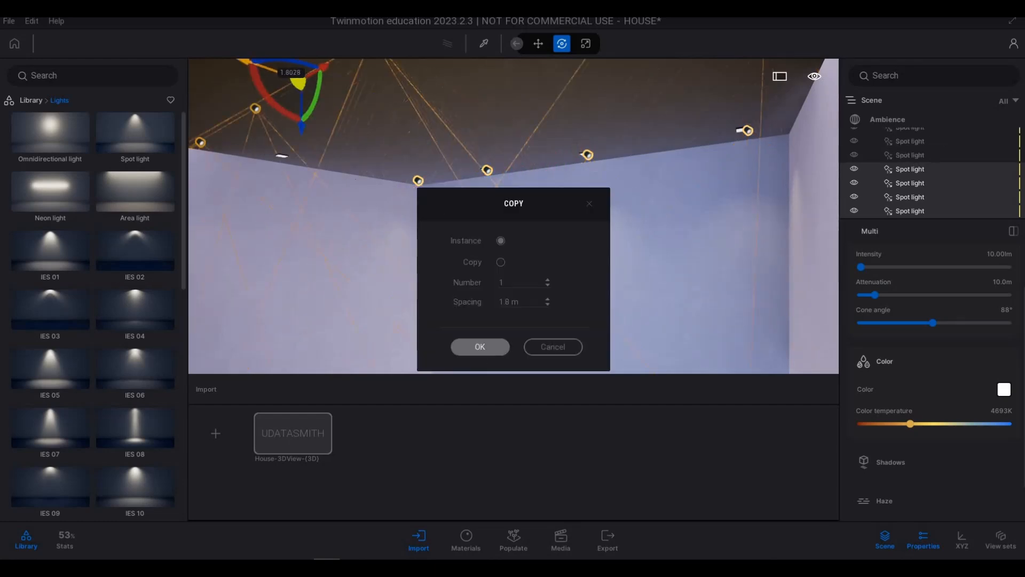
left_click(480, 347)
Move the copied row of four spot lights across the ceiling onto the fixtures above the large window.
right_click_drag(480, 342, 213, 338)
key("d")
key("d")
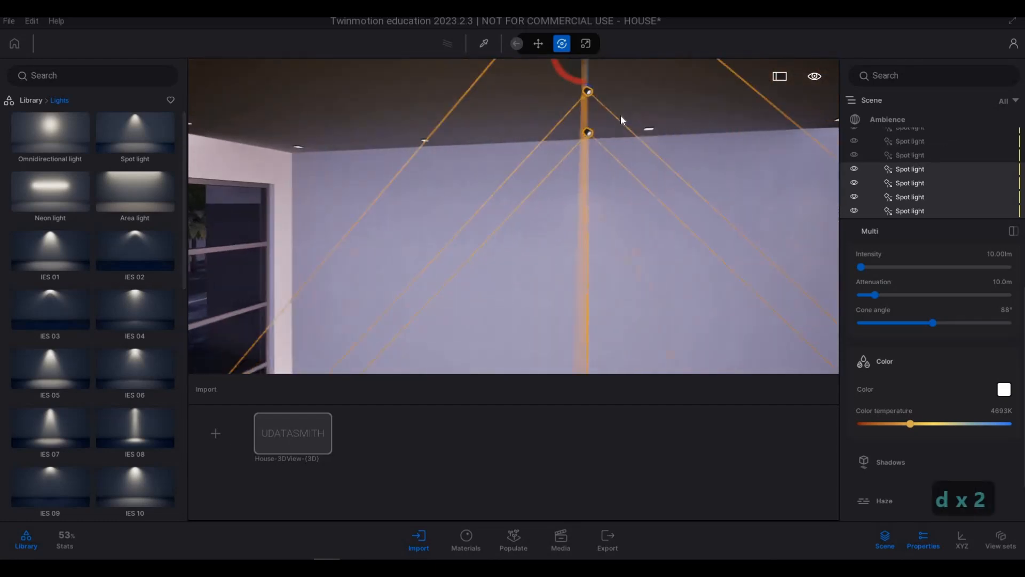
right_click_drag(621, 118, 647, 90)
left_click_drag(646, 79, 328, 208)
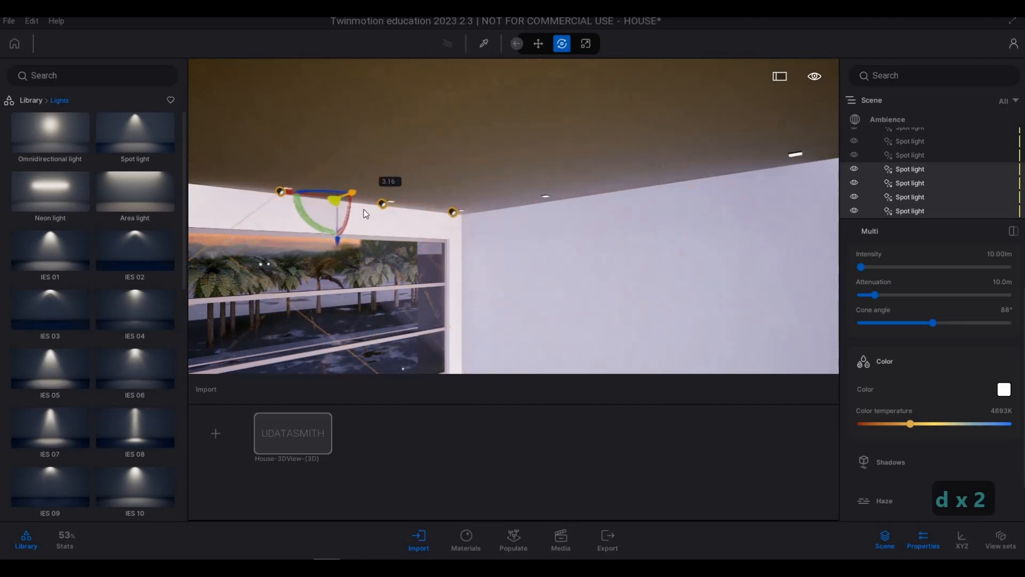
key("a")
key("w")
key("a")
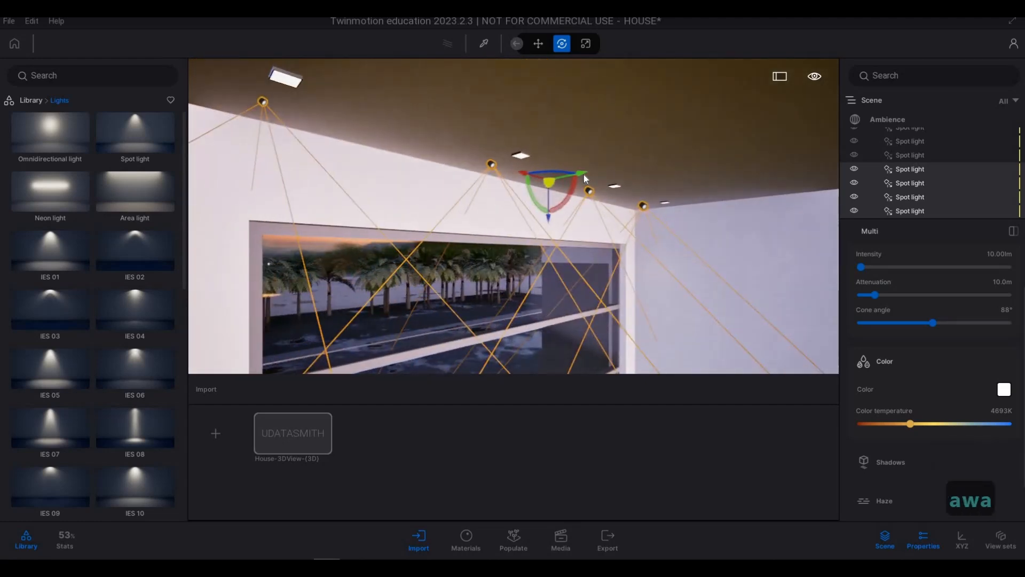
left_click(584, 174)
left_click_drag(607, 173, 614, 172)
Copy the corner spot light beside the window to the next fixture along the side wall, about 1.5 m away, as one instance.
key("d")
key("d")
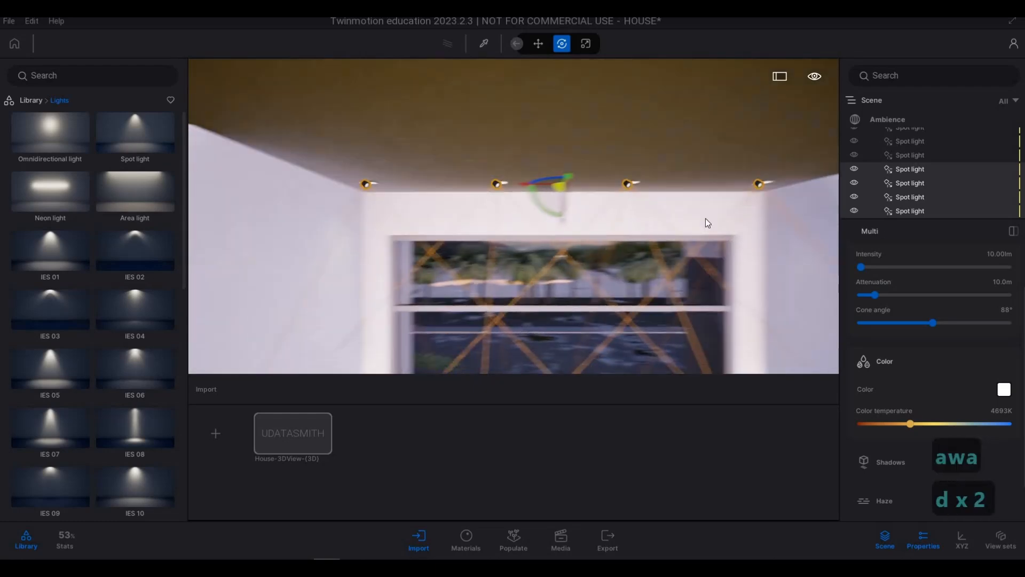
key("w")
key("a")
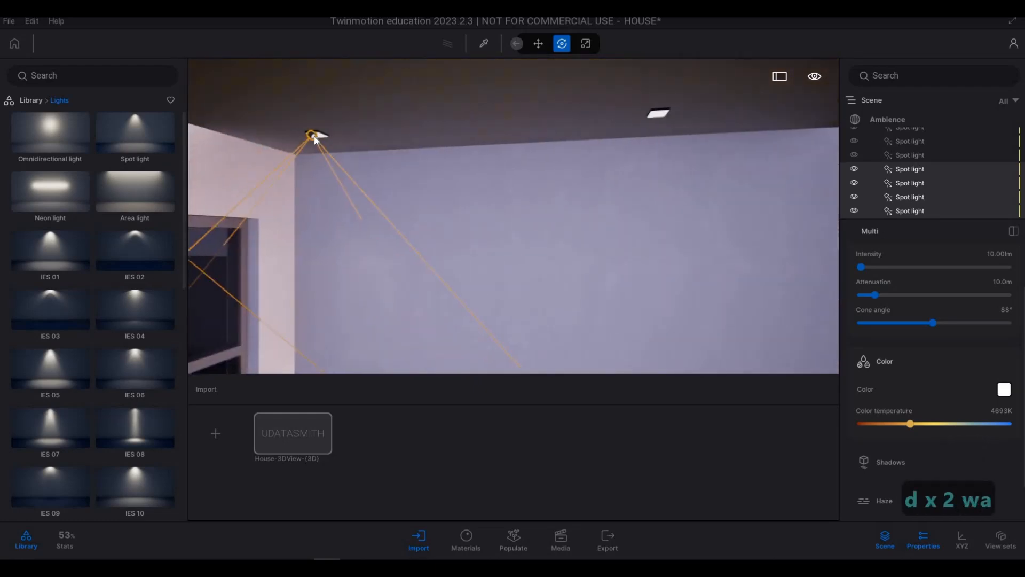
left_click(316, 135)
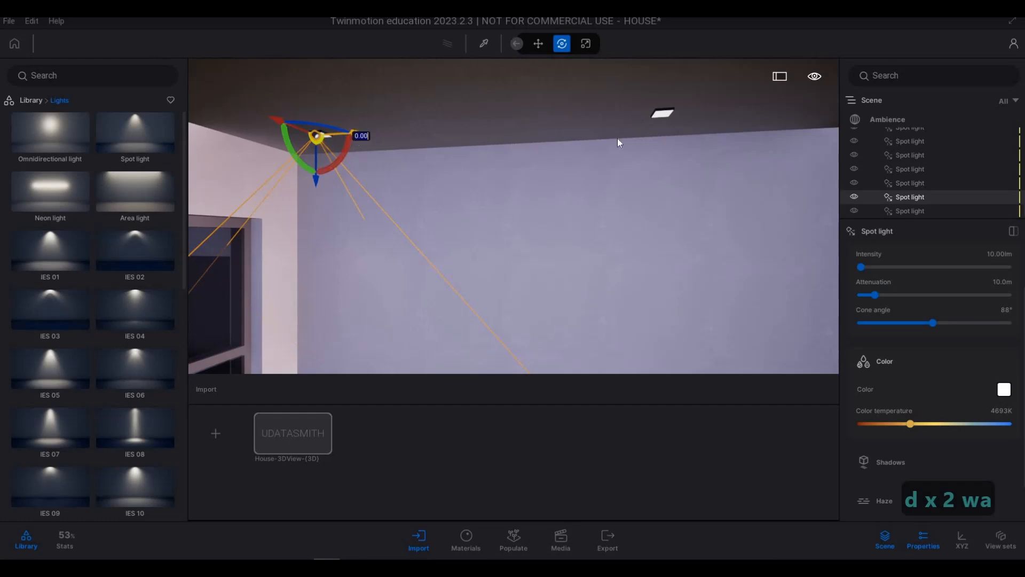
left_click(620, 118)
left_click_drag(724, 144, 713, 147, "shift")
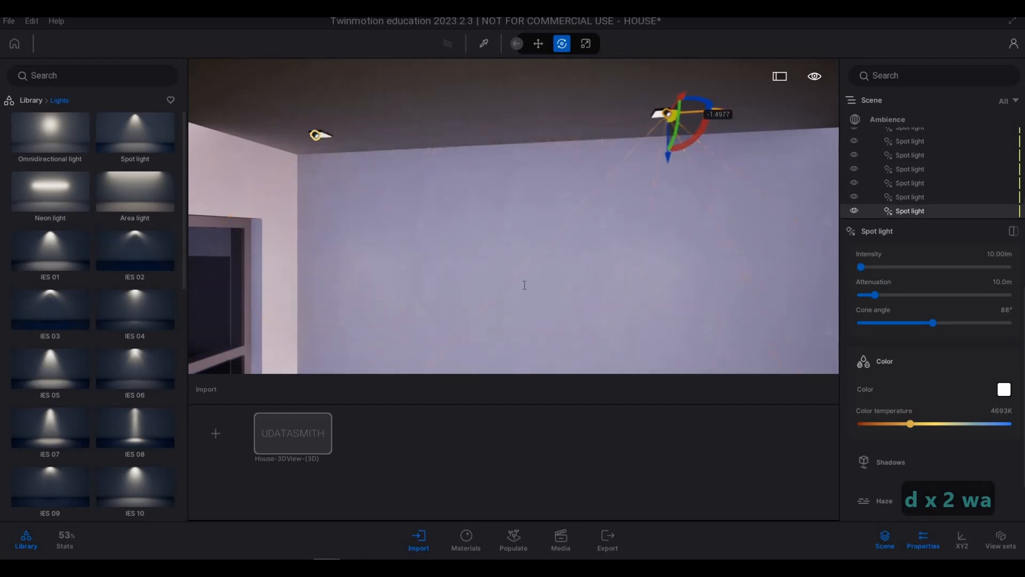
left_click(489, 350)
Copy the side wall's newest spot light to the following ceiling fixture, about 1.97 m away, as one instance.
key("d")
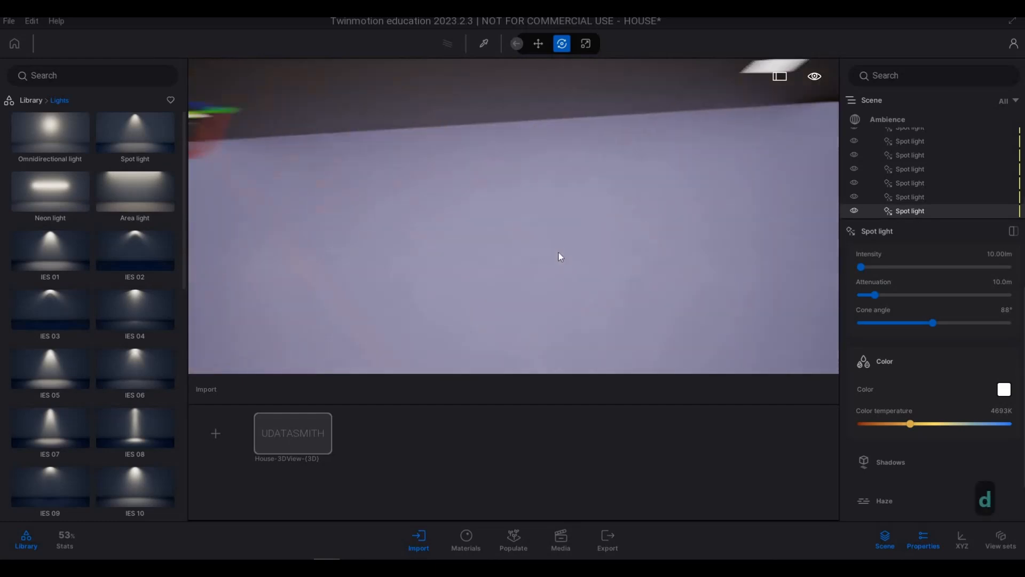
key("s")
key("a")
key("a")
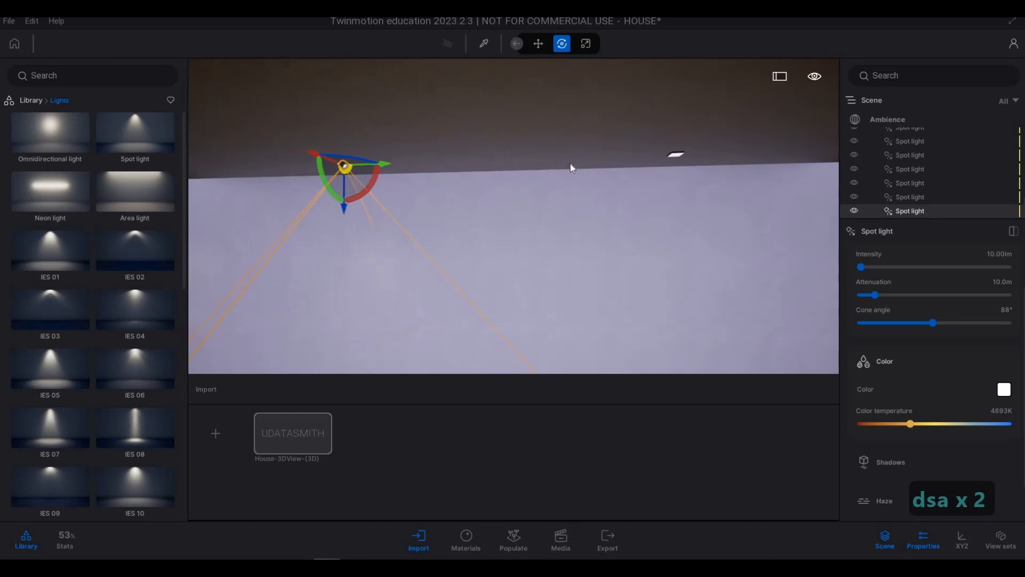
left_click_drag(728, 163, 682, 174)
key("ctrl+z")
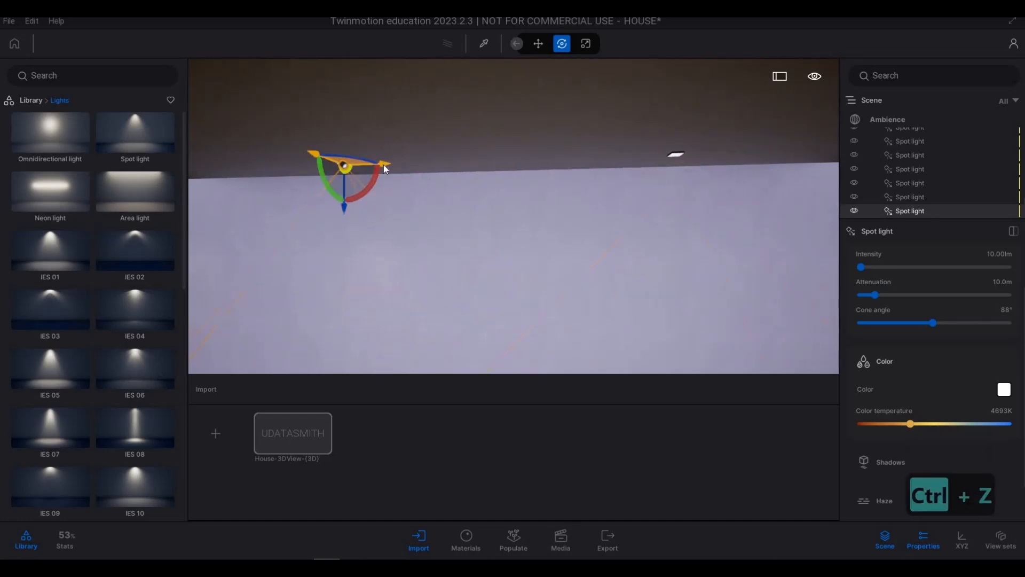
left_click_drag(385, 168, 726, 166)
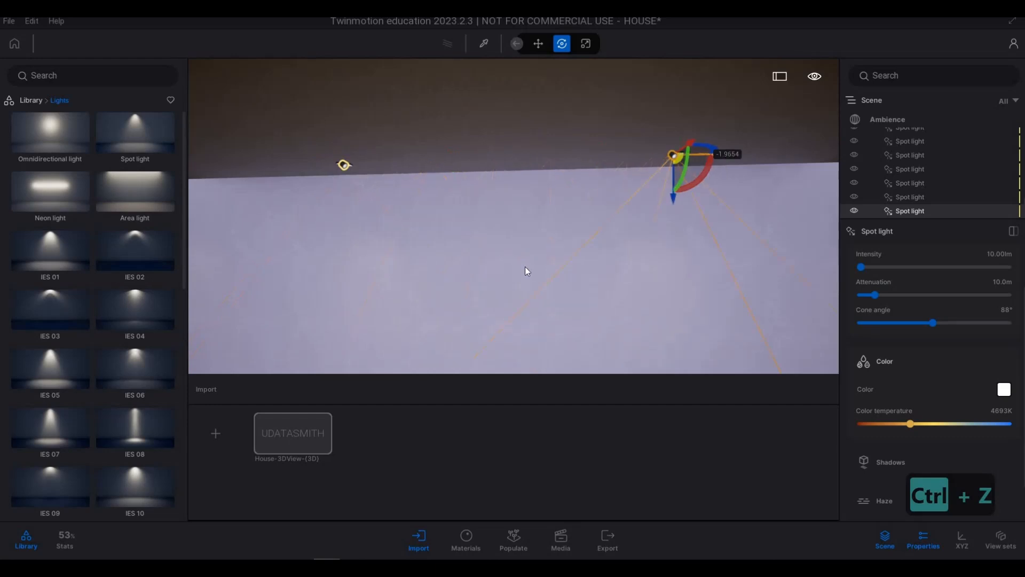
left_click(479, 346)
Copy the original spot light in the blue wall's corner to the adjoining white wall's next fixture, about 1.33 m away, as one instance.
key("a")
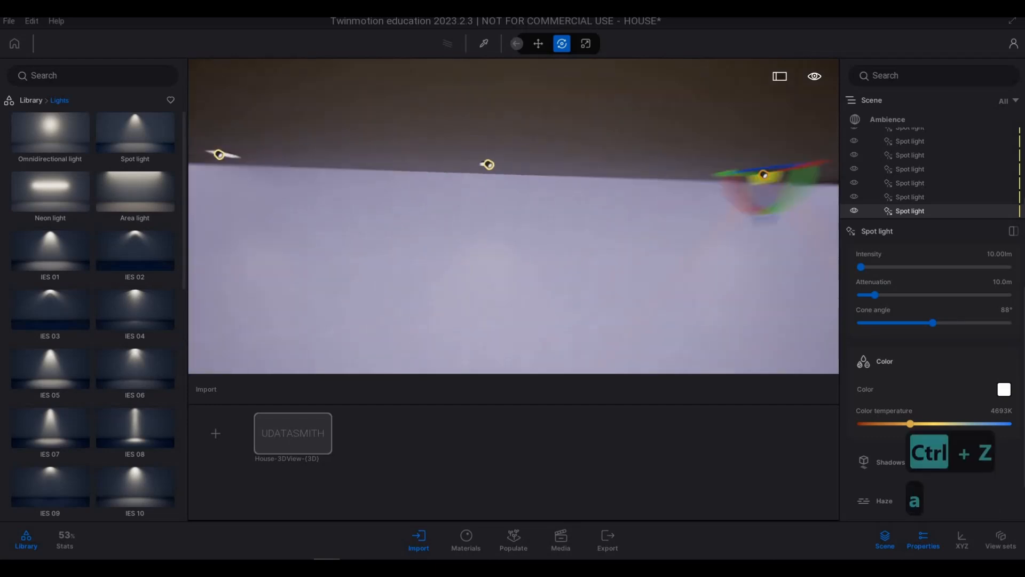
key("w")
key("a")
key("w")
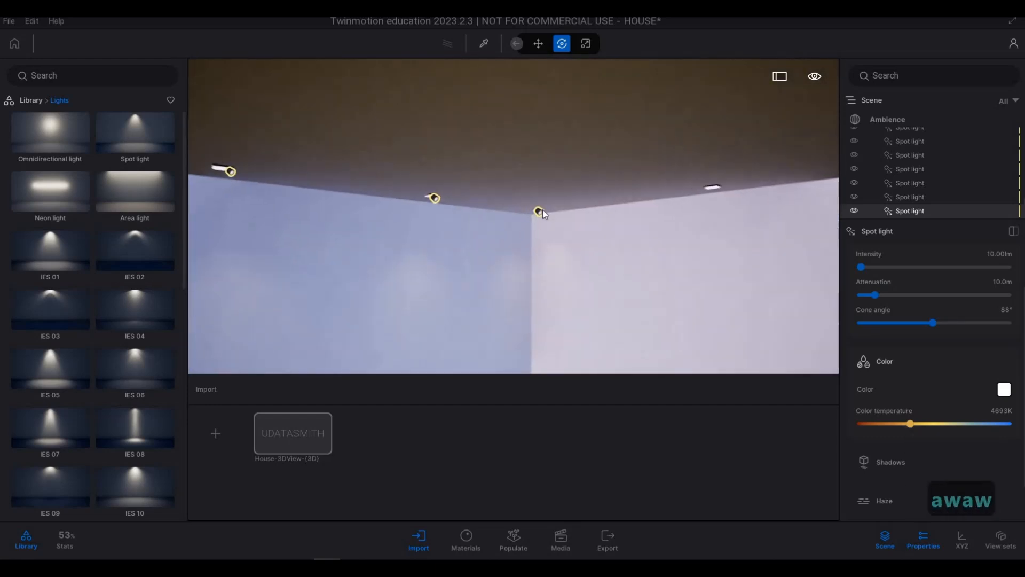
left_click(561, 217)
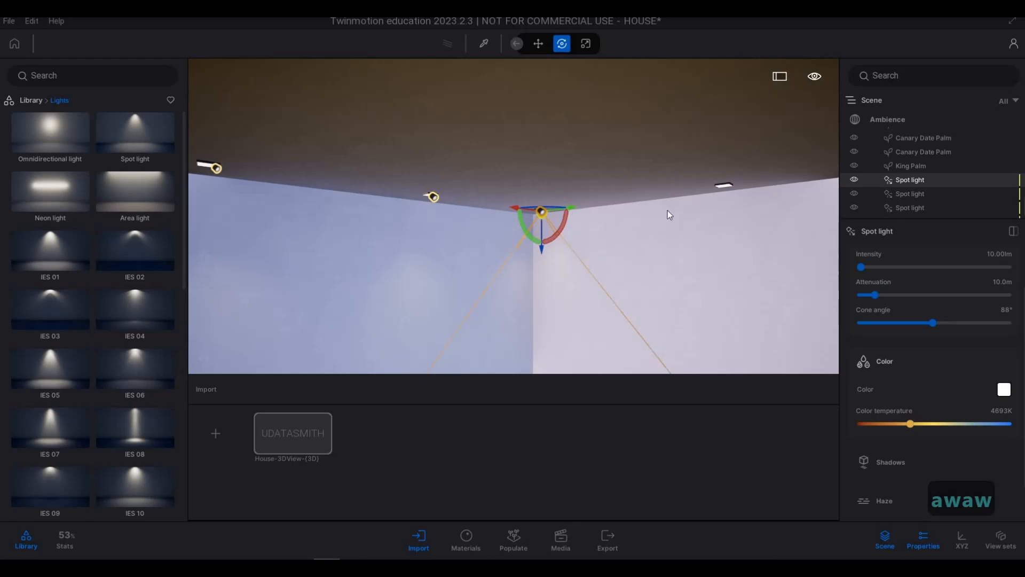
left_click_drag(772, 209, 803, 213, "shift")
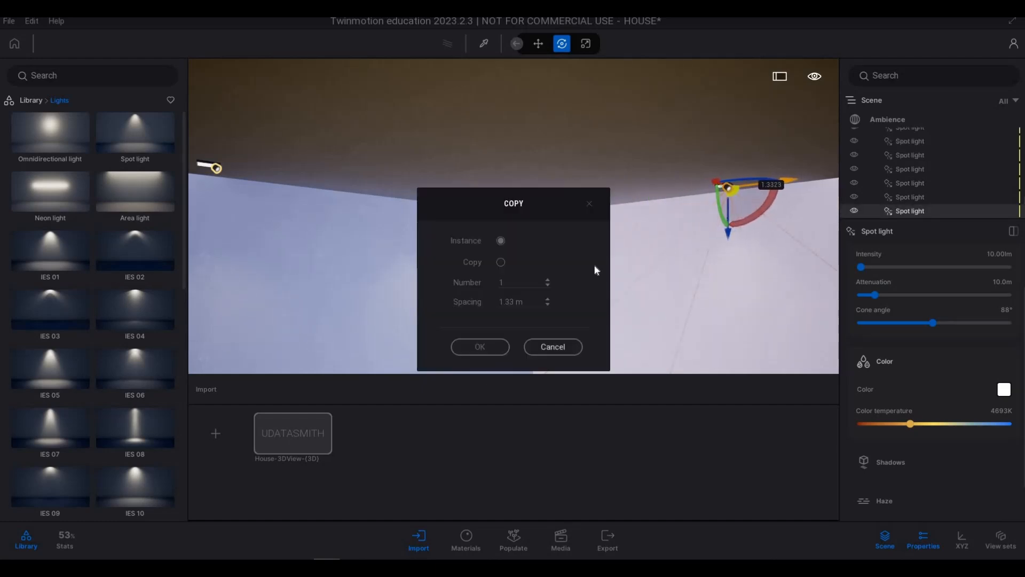
key("Return")
Copy the white wall's newest spot light to the next ceiling fixture, about 2.05 m away, as one instance.
key("d")
key("s")
right_click_drag(614, 253, 656, 248)
key("a")
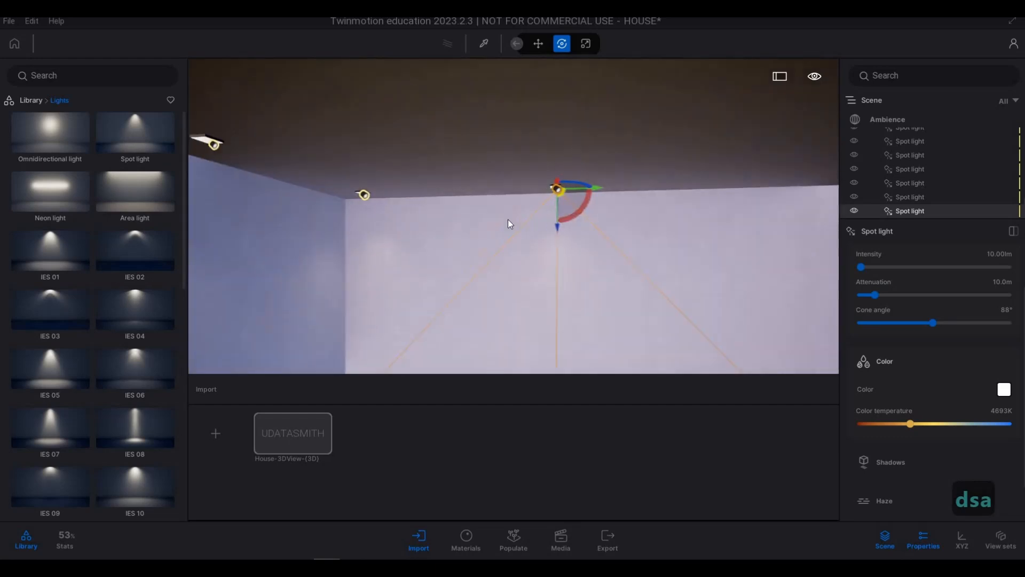
left_click_drag(511, 189, 783, 203, "shift")
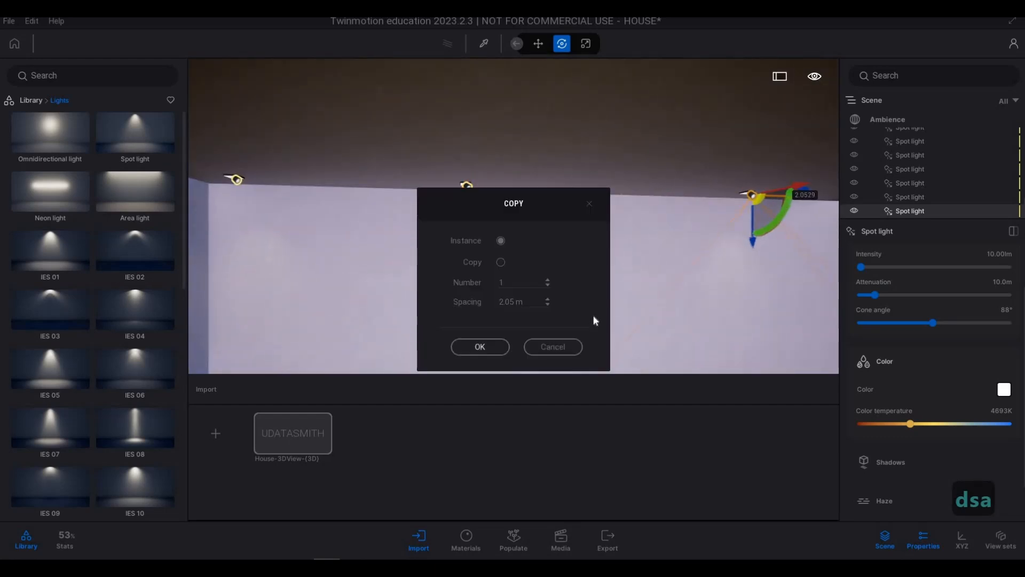
left_click(480, 347)
Copy a spot light from inside the room to the corner fixture of the exterior overhang, about 2.56 m away, as one instance.
key("d")
key("d")
key("d")
key("d")
key("d")
key("d")
key("d")
key("d")
key("d")
key("d")
key("d")
key("d")
key("d")
key("d")
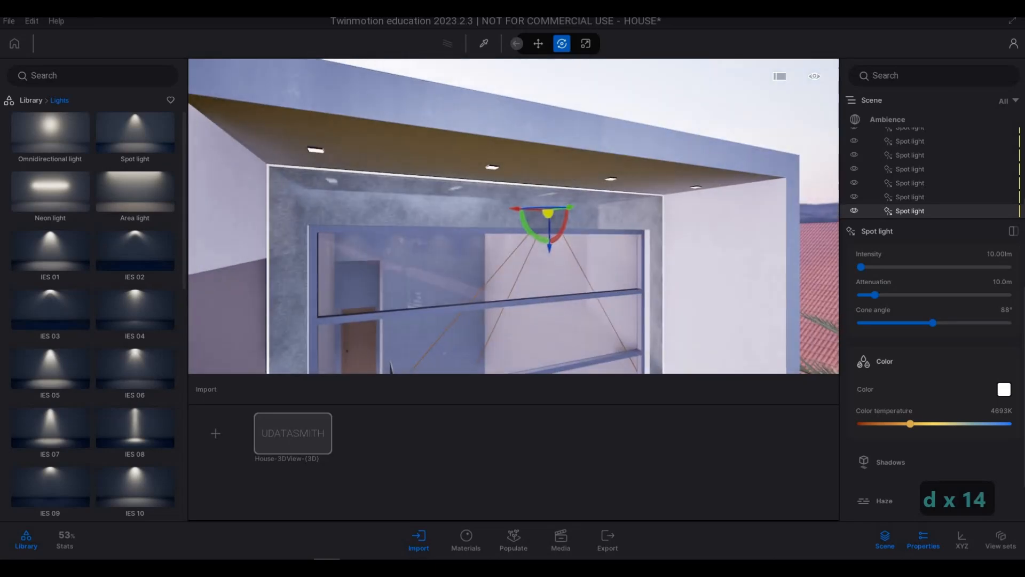
key("w")
key("e")
key("a")
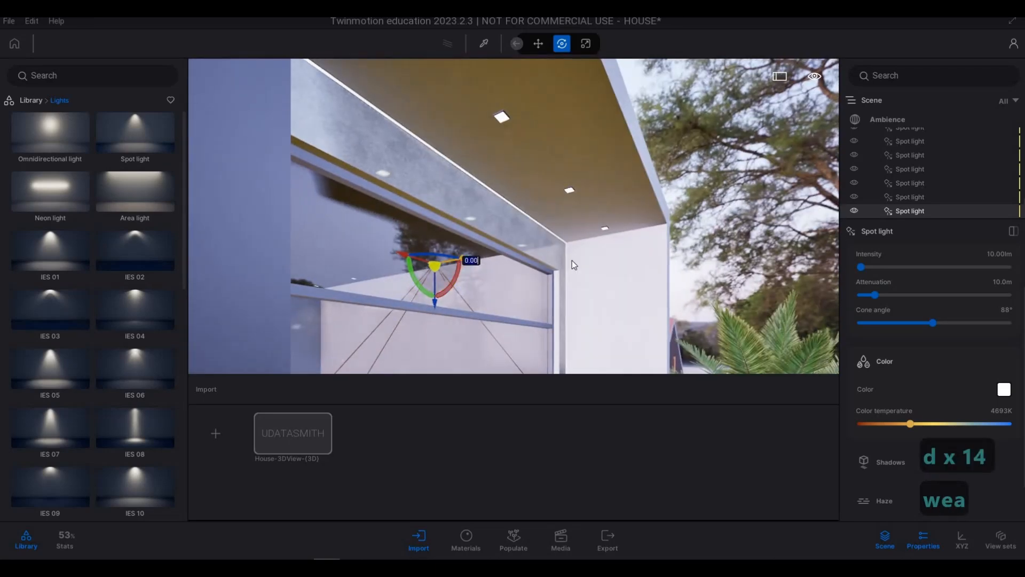
mouse_move(636, 260)
left_mouse_down("shift")
mouse_move(660, 257)
mouse_move(650, 265)
left_mouse_up("shift")
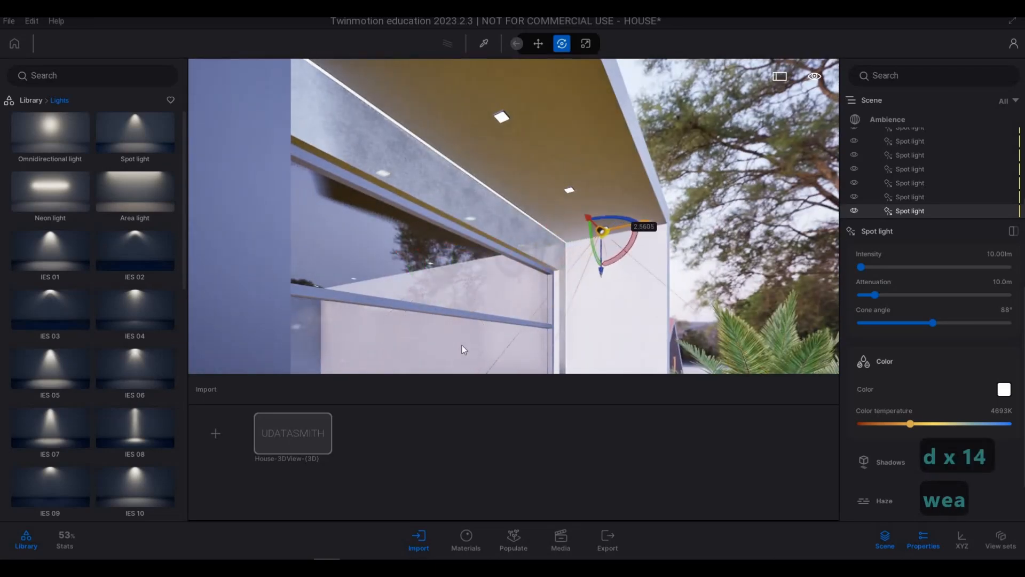
left_click(480, 346)
Copy the overhang's corner spot light along its row of ceiling fixtures as three instances with 1.0 m spacing.
key("d")
key("w")
key("d")
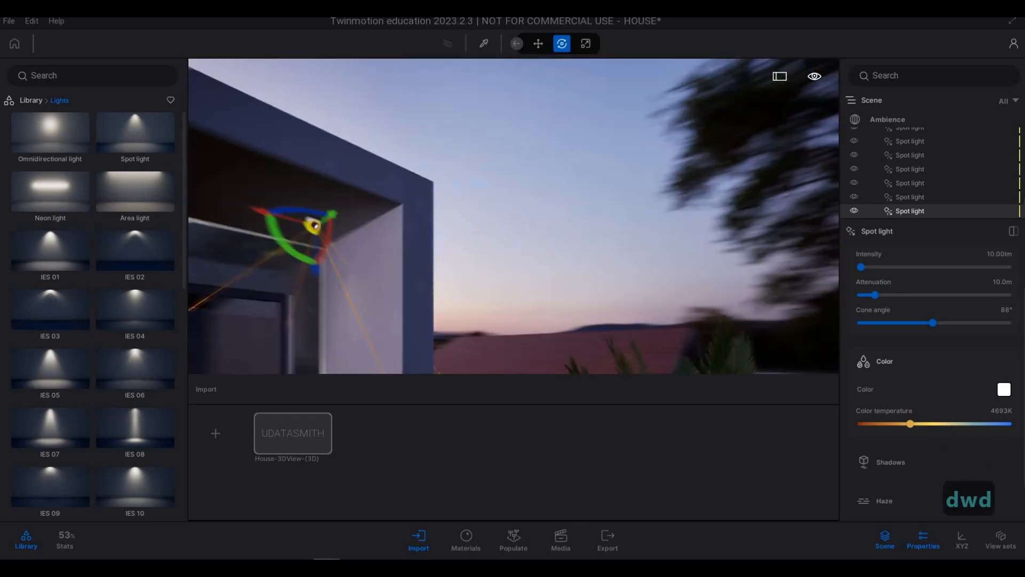
key("w")
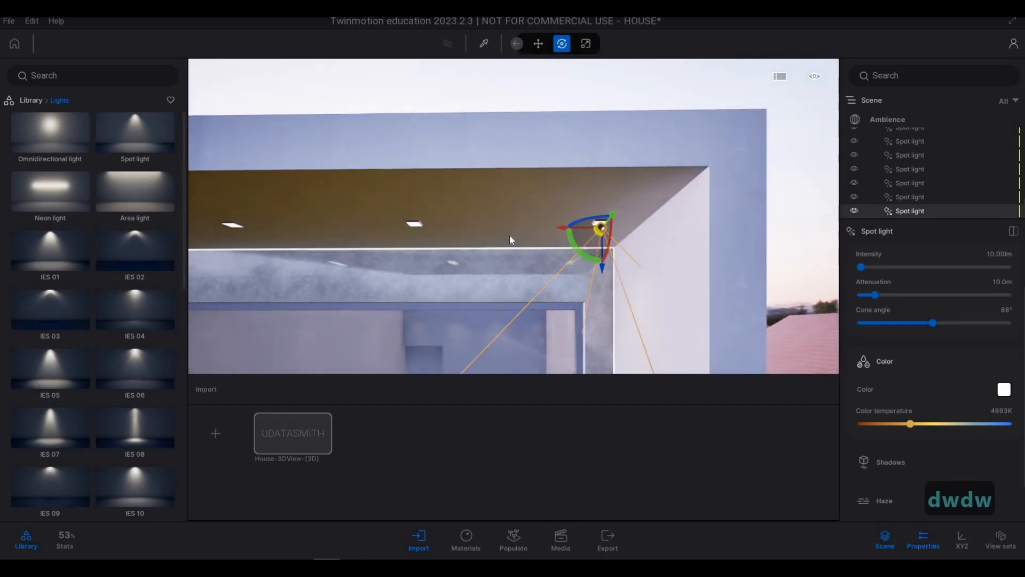
left_click_drag(385, 241, 378, 242, "shift")
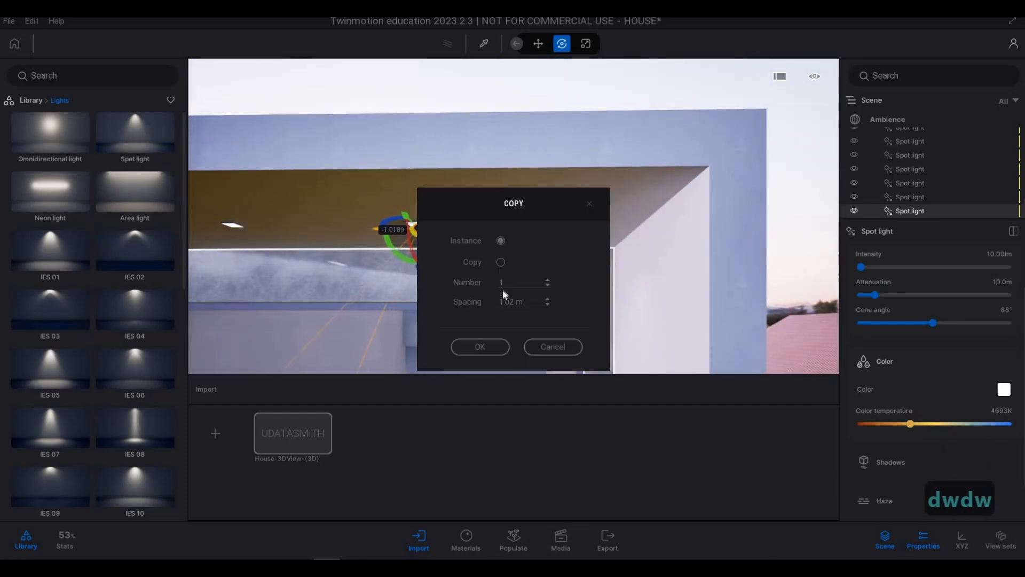
left_click_drag(524, 301, 428, 299)
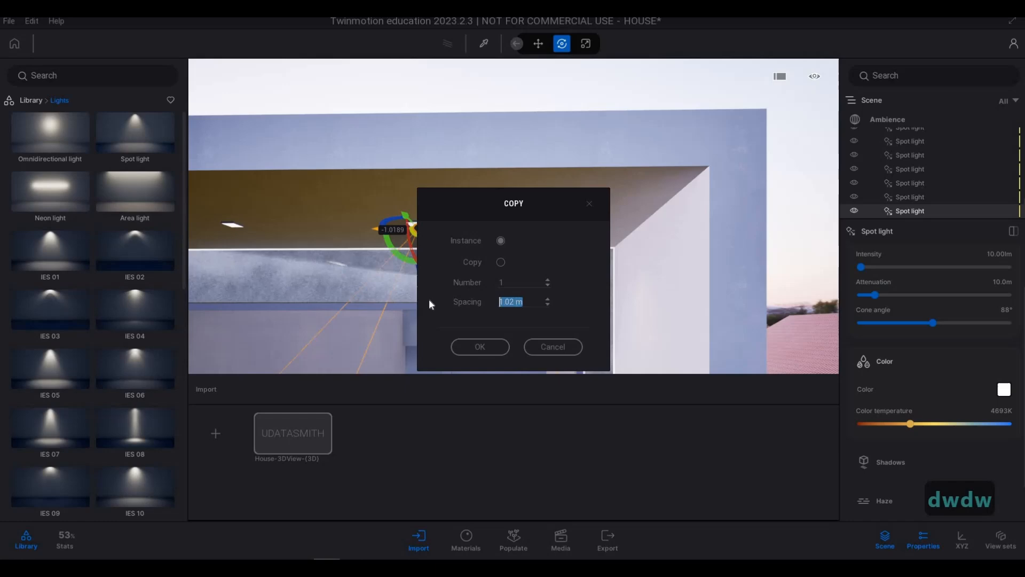
left_click(463, 292)
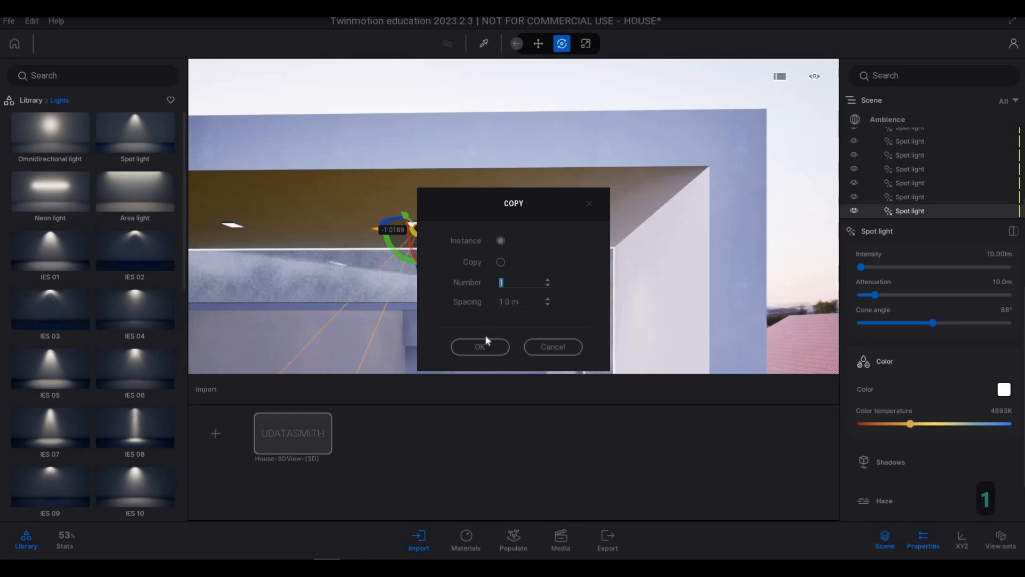
left_click(480, 346)
Inspect the new row of spot lights under the tall overhang and the rest of the house's front facade.
key("s")
key("a")
key("a")
key("a")
key("a")
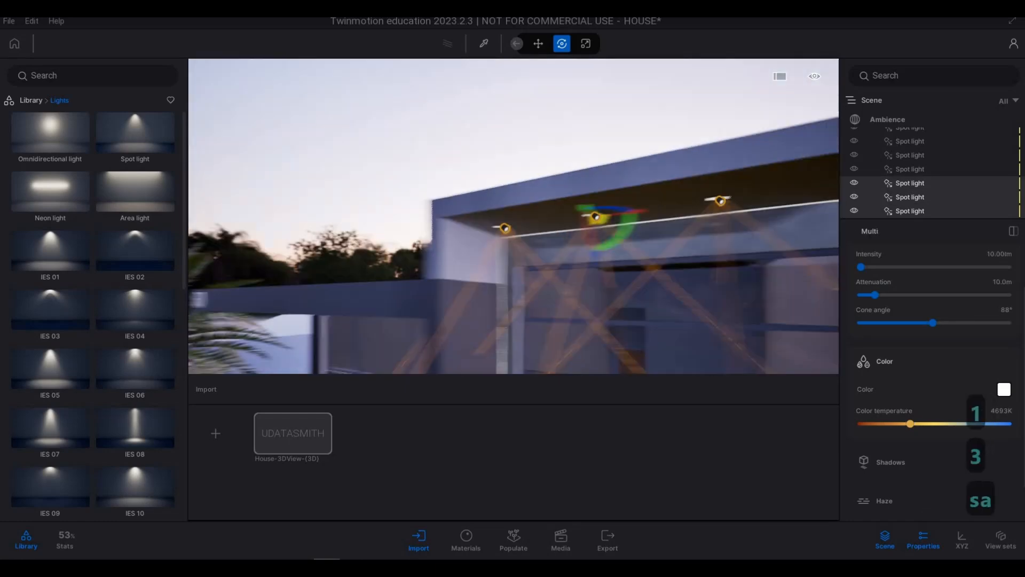
key("d")
key("e")
key("d")
key("e")
key("d")
key("e")
key("d")
key("e")
key("s")
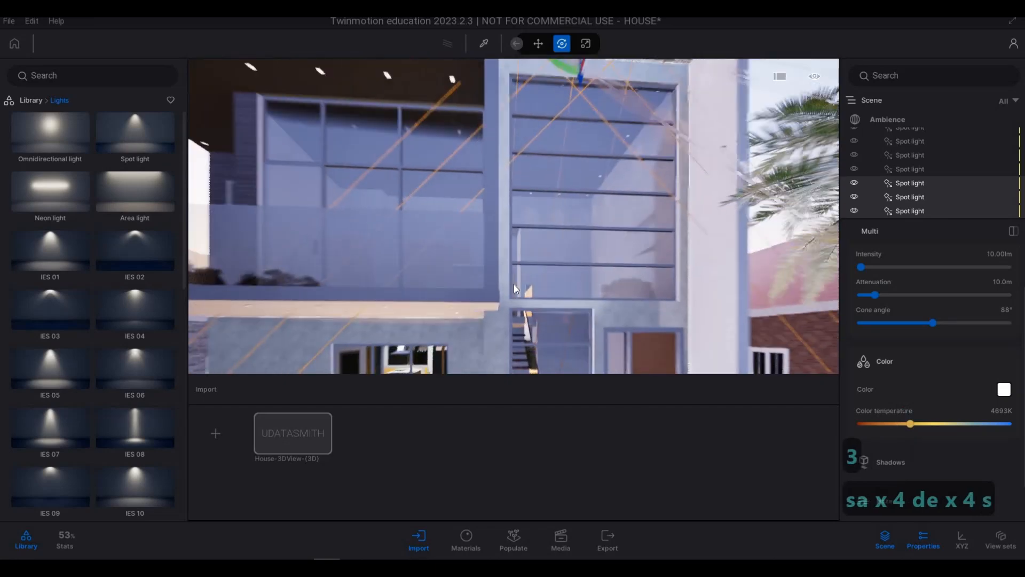
key("w")
key("q")
key("d")
key("s")
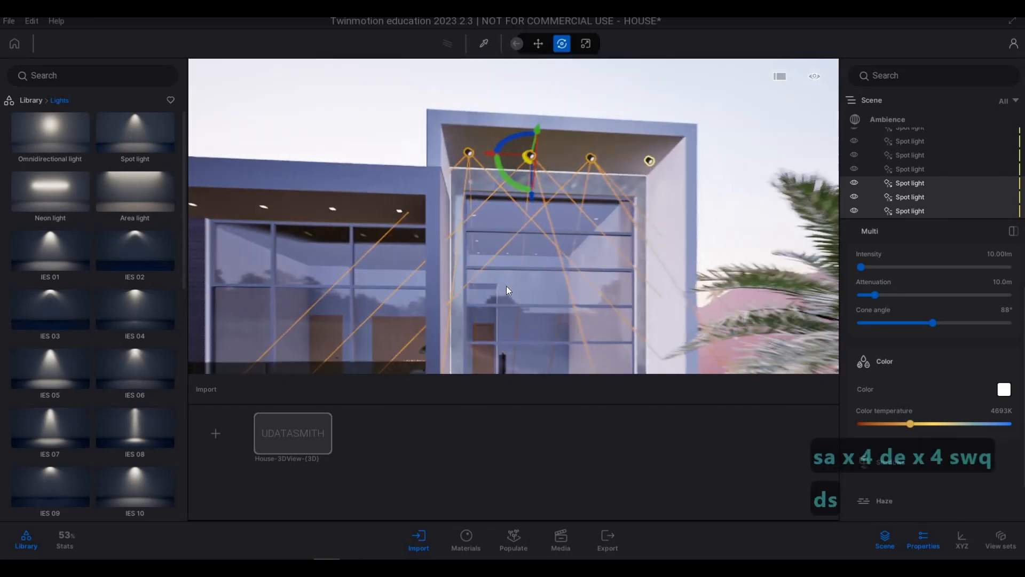
key("w")
key("a")
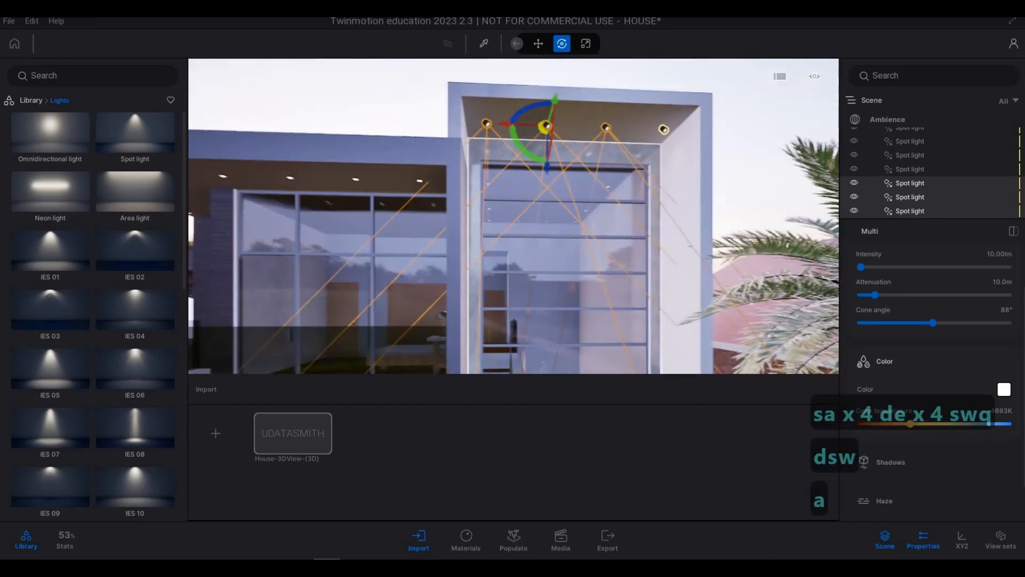
key("d")
key("e")
key("e")
key("q")
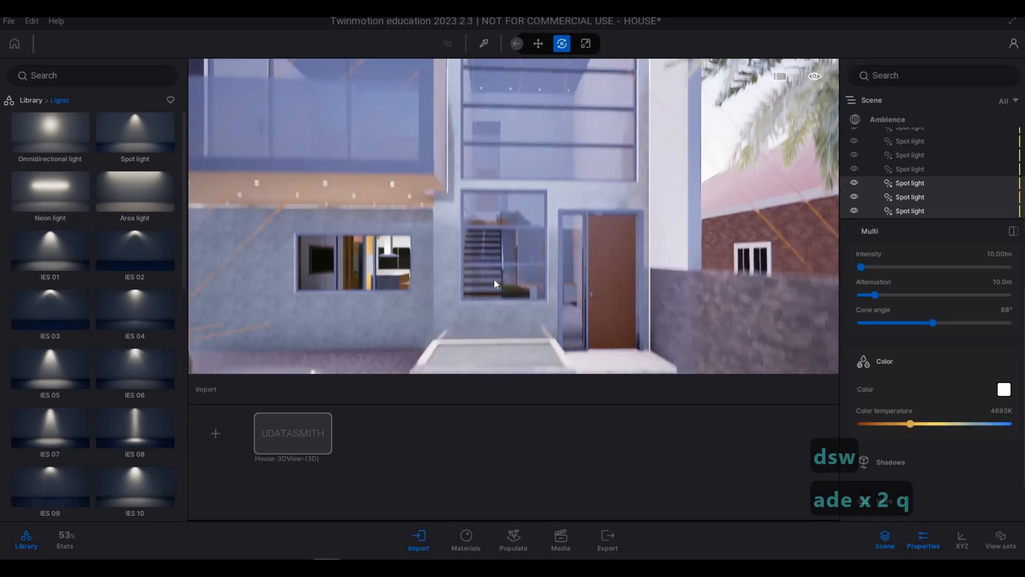
key("q")
key("q")
key("q")
key("q")
key("a")
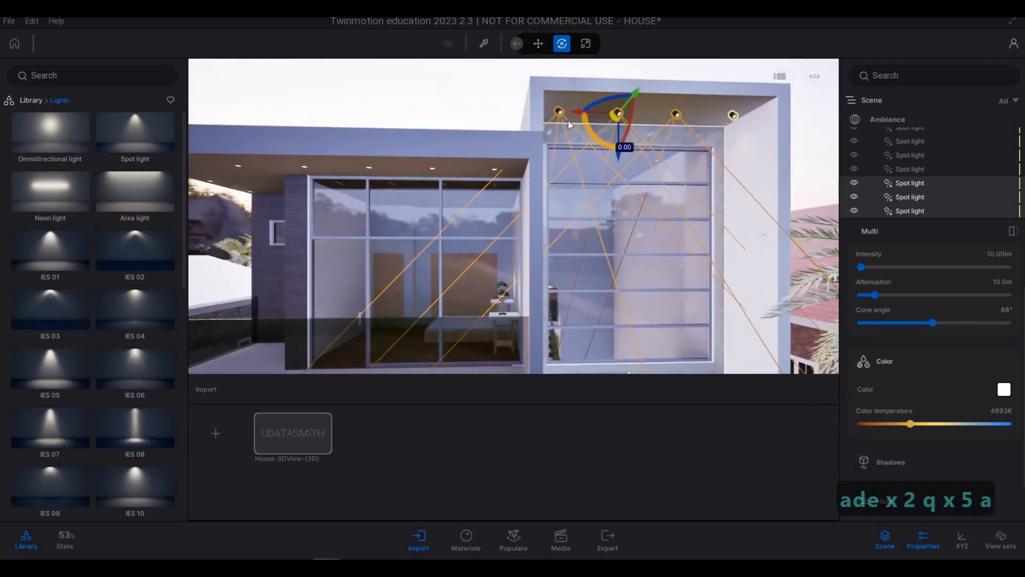
Copy the tall overhang's end spot light downward and shift the copy sideways in front of the adjoining lower overhang.
key("Escape")
left_click(563, 114)
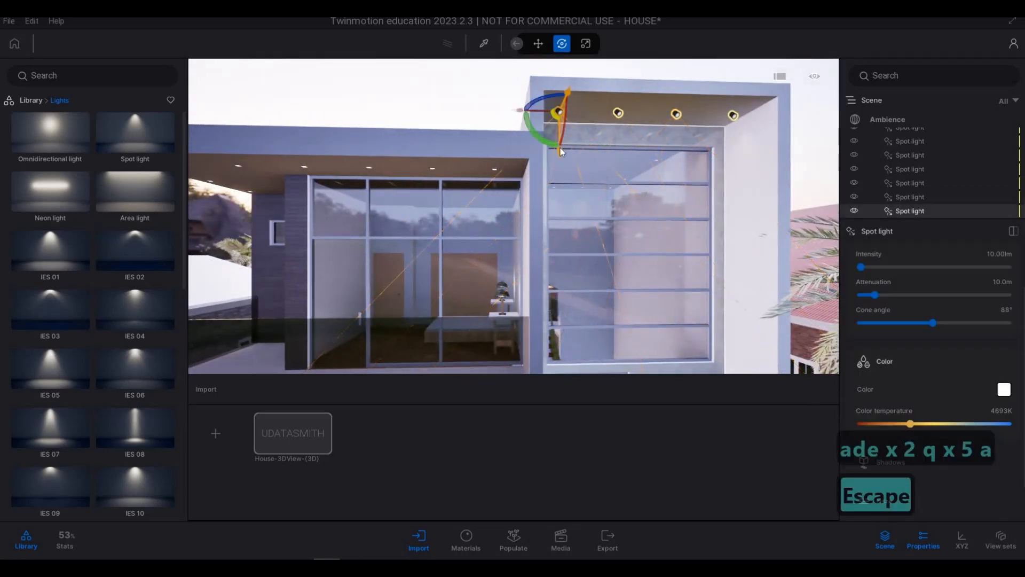
left_click_drag(562, 231, 488, 348, "ctrl")
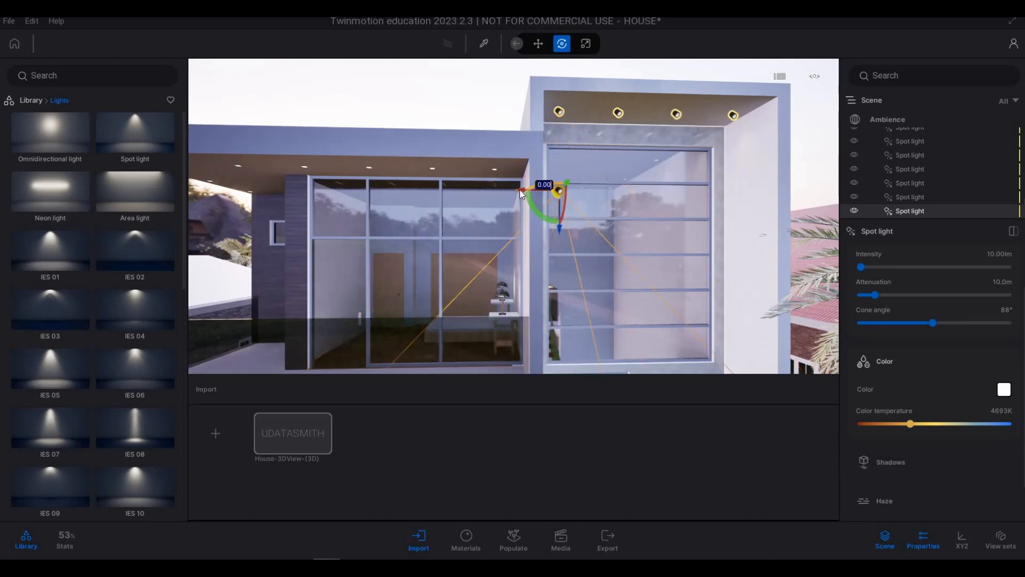
left_click_drag(520, 190, 476, 190)
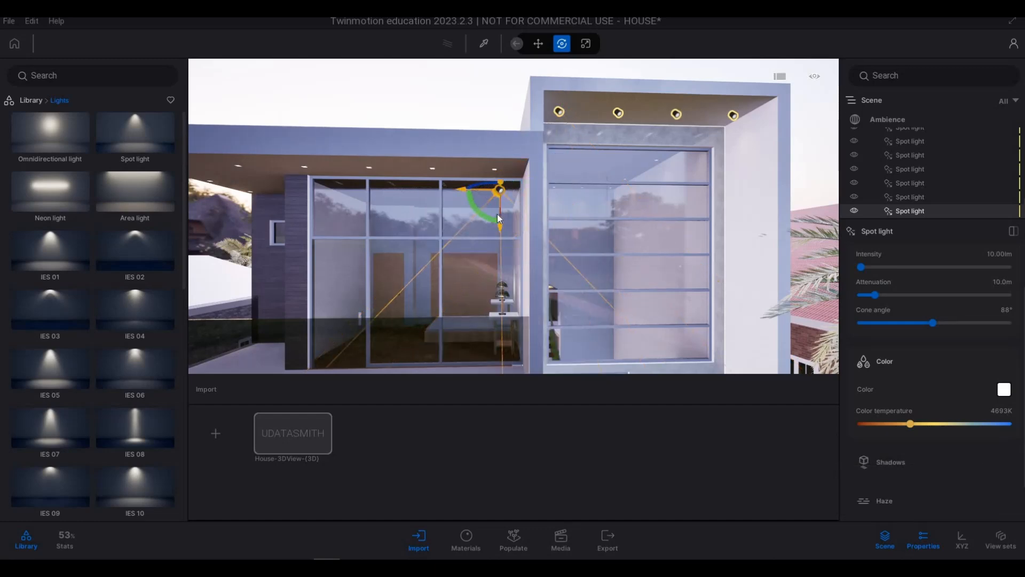
Position the copied spot light at the lower overhang's ceiling fixture beside the white wall.
key("w")
key("w")
key("a")
key("w")
left_click_drag(492, 205, 491, 194)
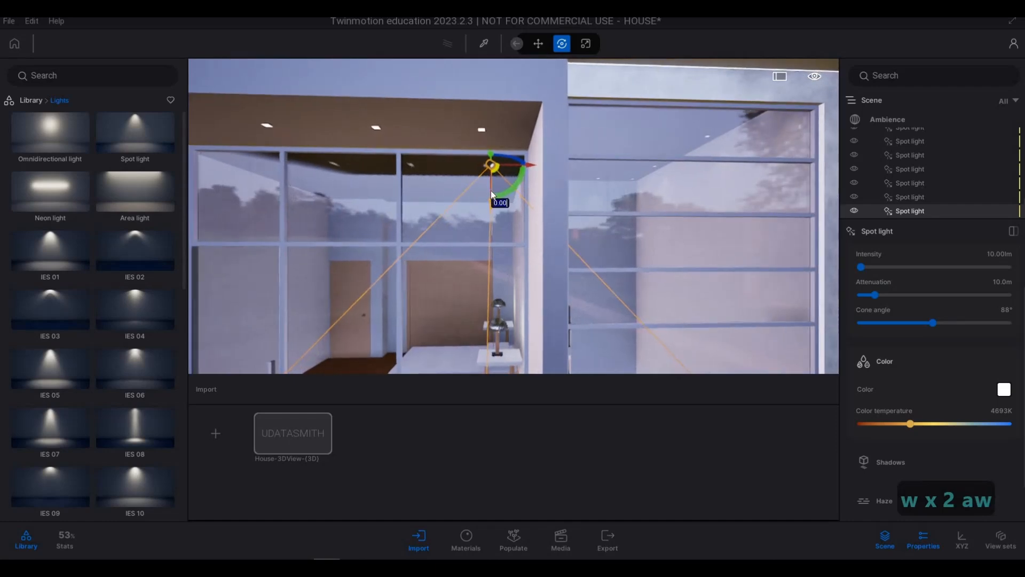
key("a")
key("w")
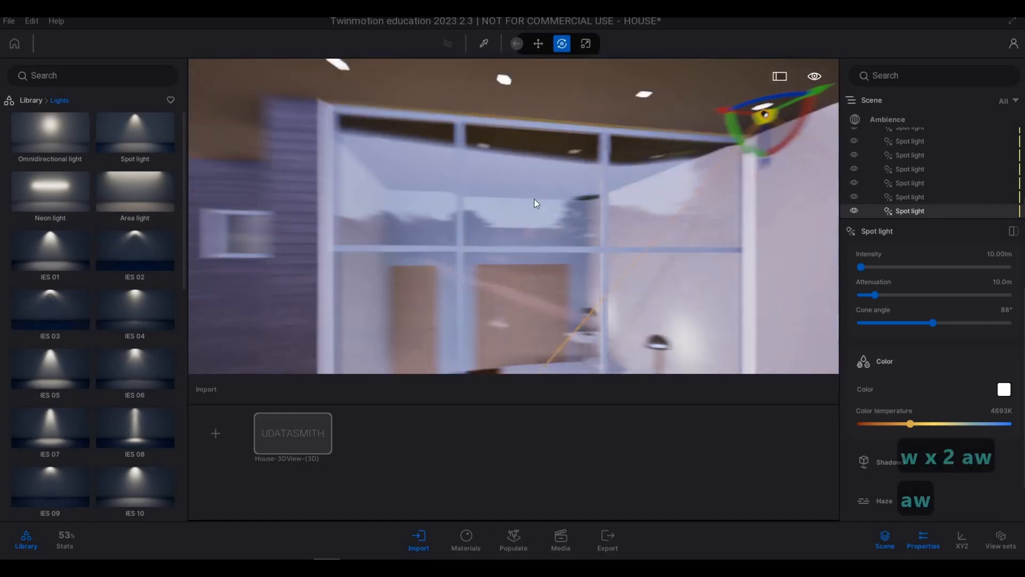
key("w")
key("w")
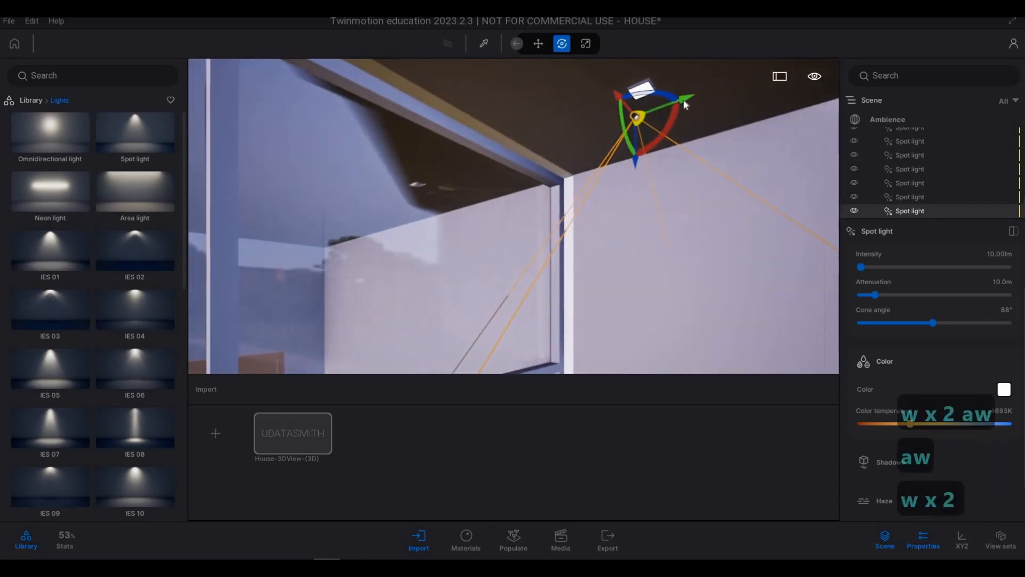
left_click_drag(646, 112, 642, 92)
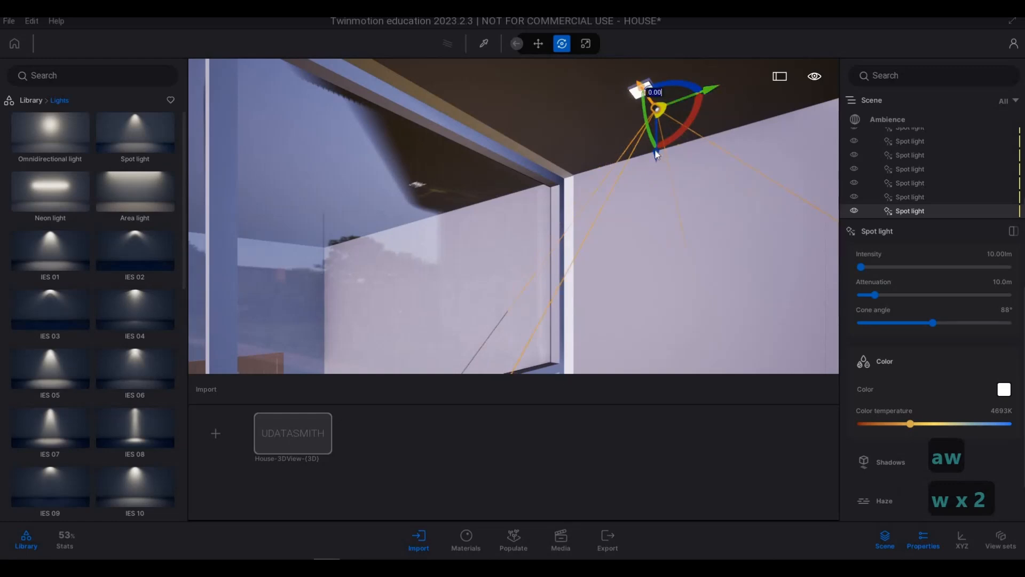
left_click_drag(656, 153, 657, 145)
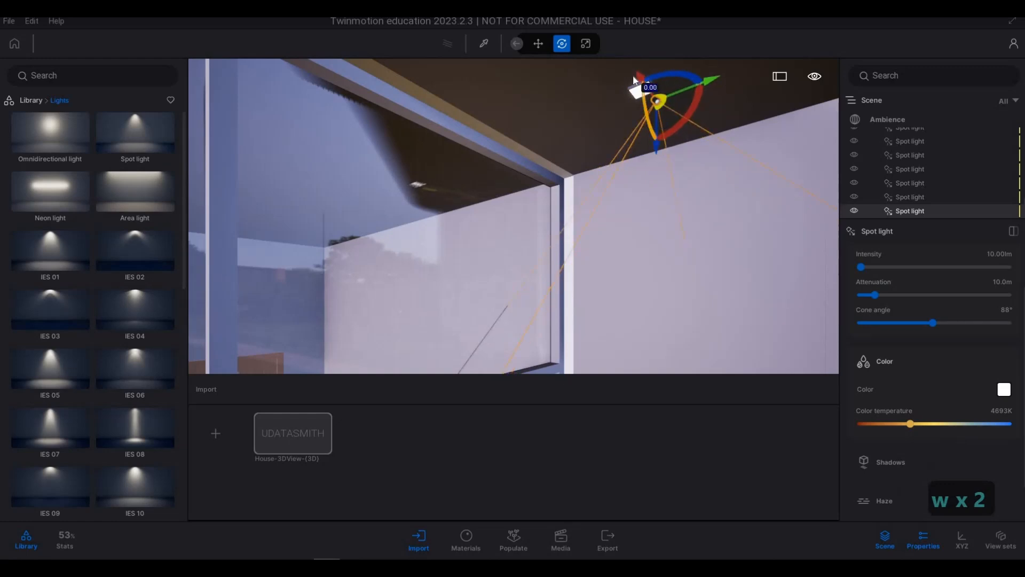
mouse_move(635, 80)
left_mouse_down()
mouse_move(623, 72)
mouse_move(630, 89)
left_mouse_up()
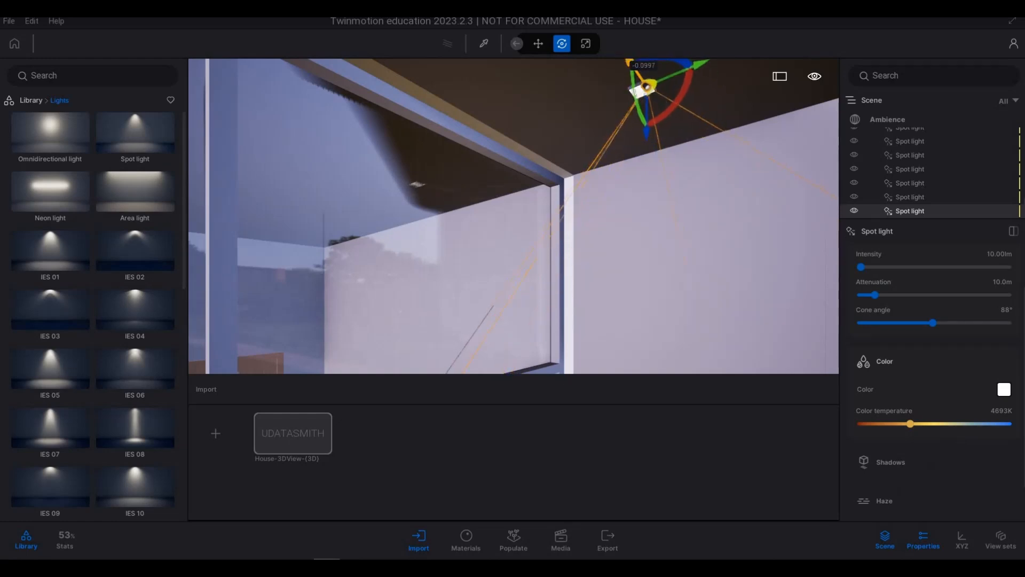
Nudge the spot light about 0.02 m sideways to centre it on the fixture beside the white wall.
mouse_move(633, 130)
right_mouse_down()
mouse_move(598, 139)
mouse_move(633, 130)
right_mouse_up()
key("a")
key("a")
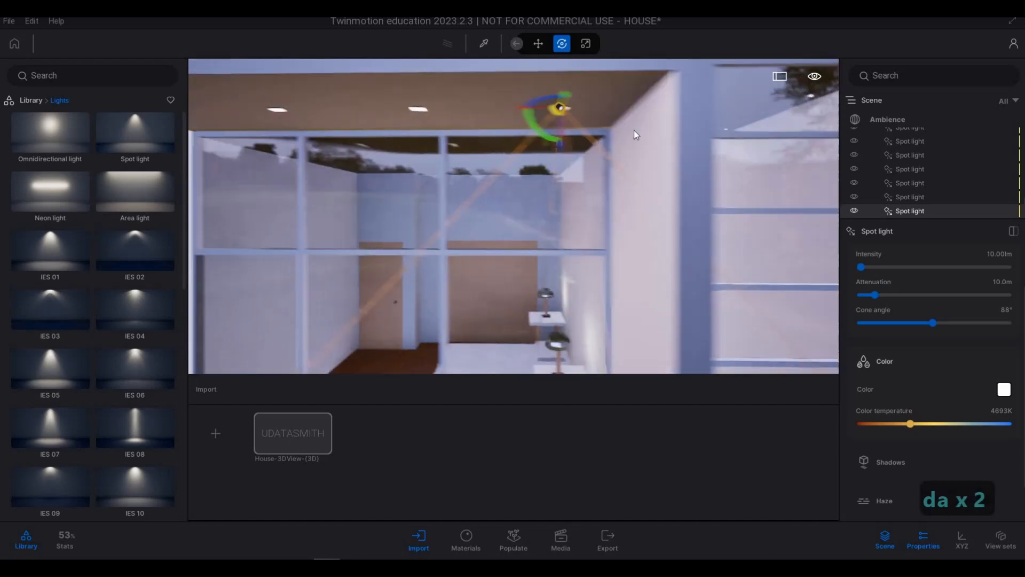
key("d")
key("w")
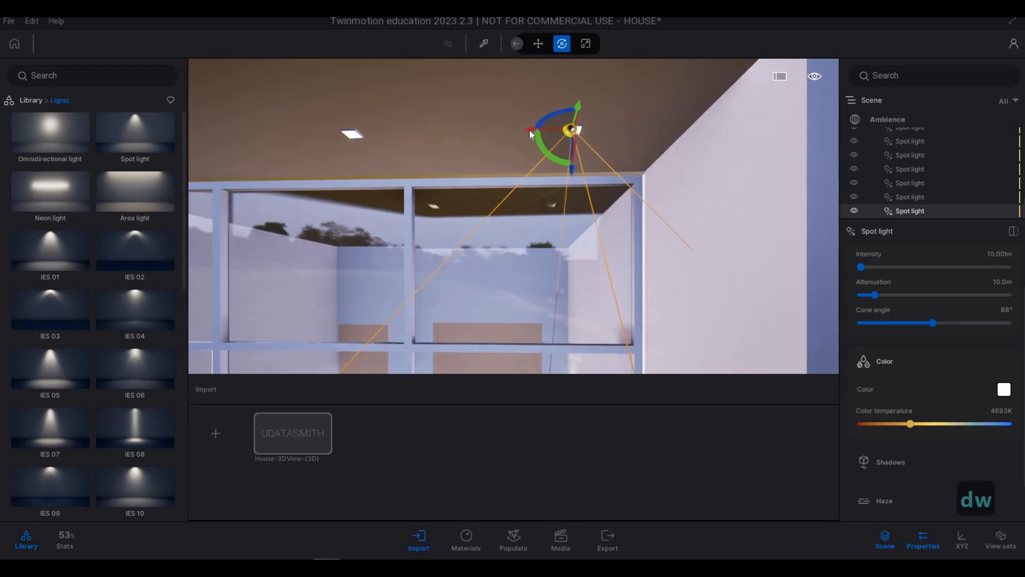
left_click_drag(530, 129, 537, 130)
Copy the lower overhang's spot light along its front row of ceiling fixtures as six instances with 1 m spacing.
key("s")
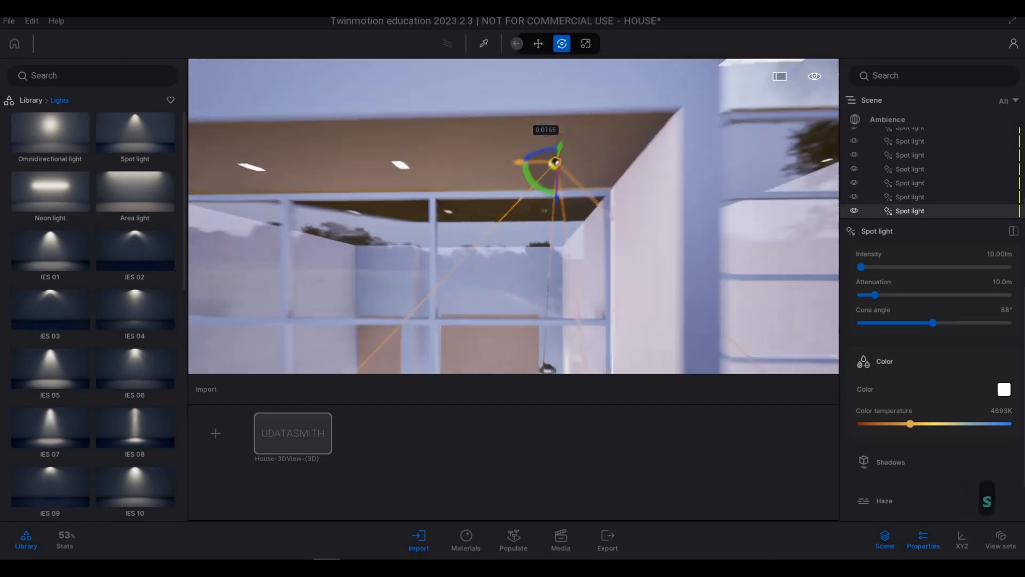
key("a")
key("w")
key("a")
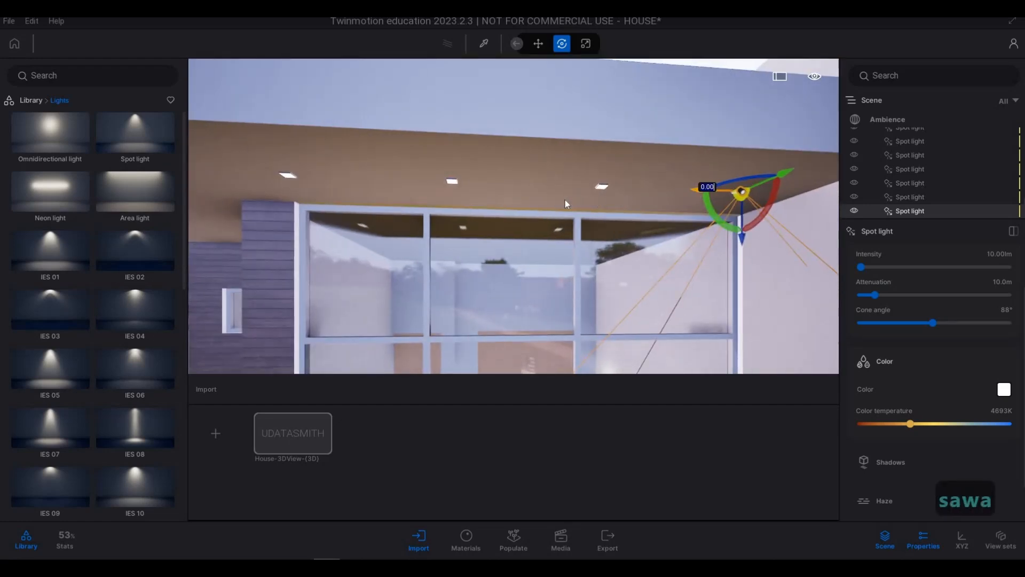
left_click_drag(699, 190, 555, 184, "shift")
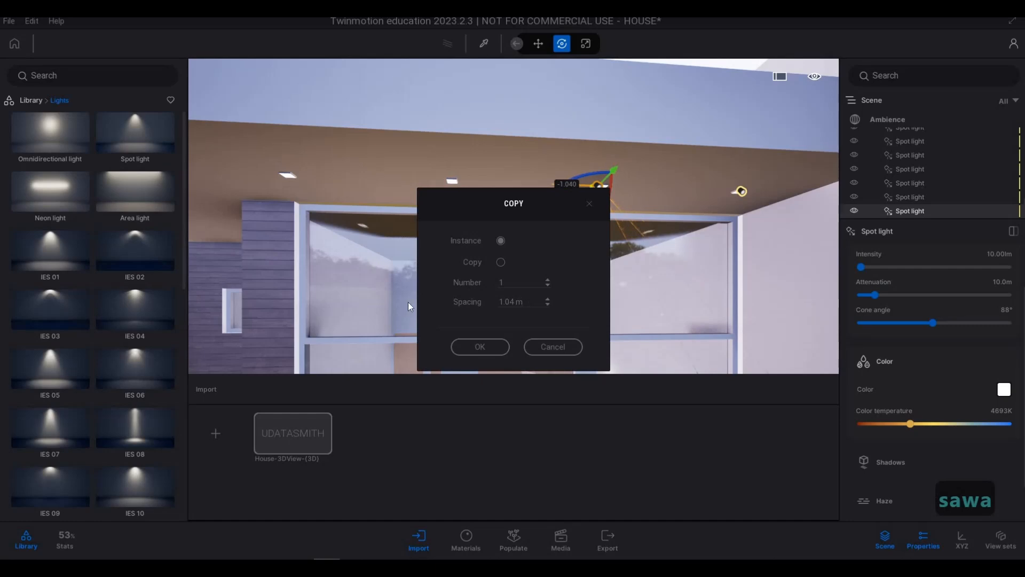
type("1")
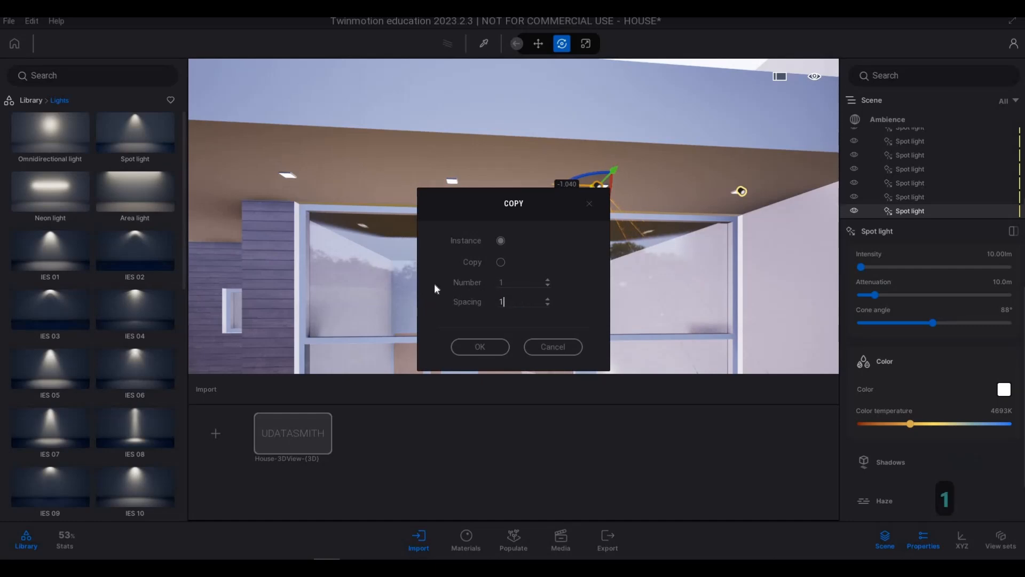
key("Tab")
left_click(483, 346)
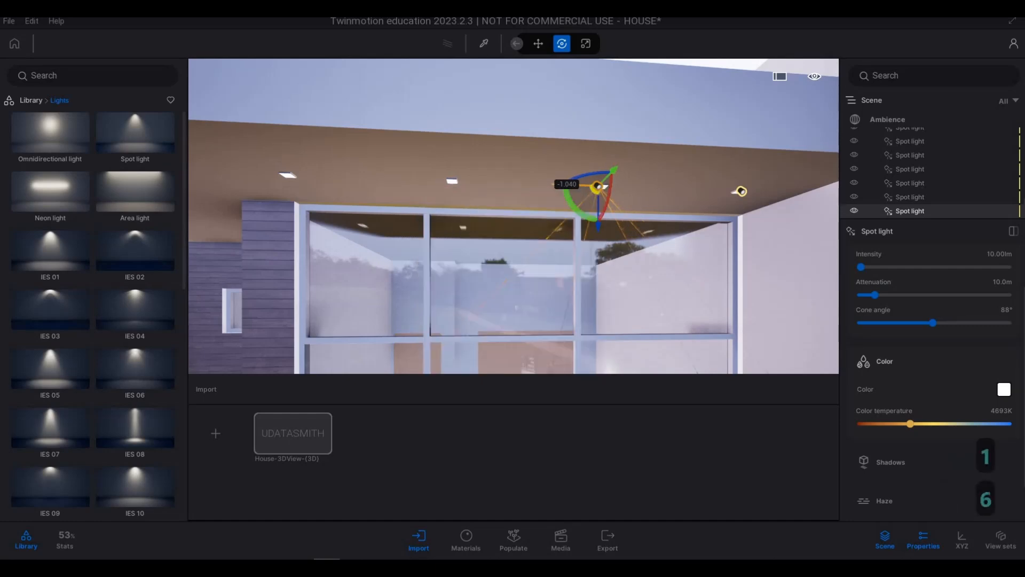
Delete the surplus spot light floating beyond the end of the overhang marked 60.
key("a")
key("a")
key("a")
key("a")
key("a")
key("a")
right_click_drag(475, 299, 376, 220)
key("w")
key("d")
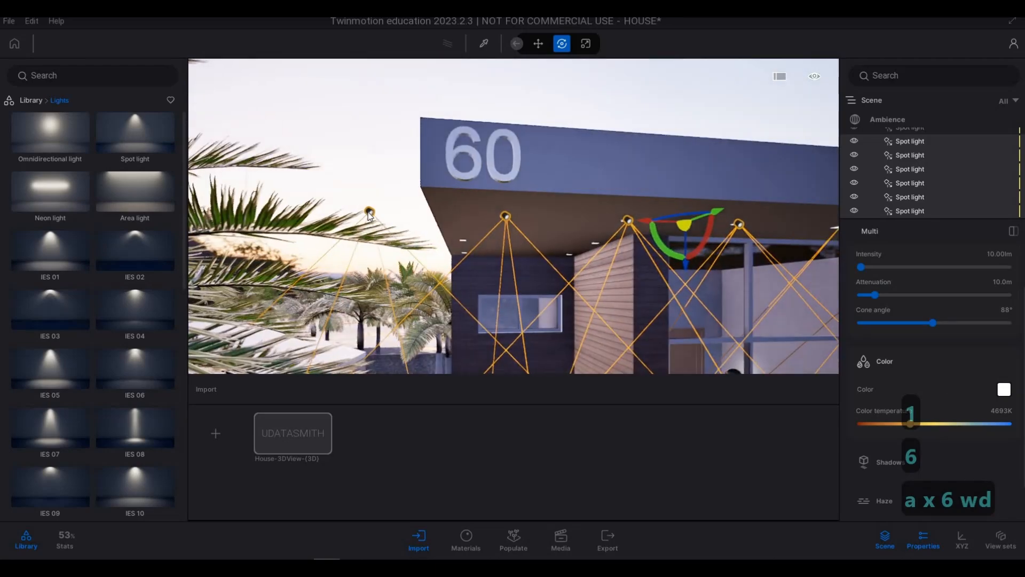
left_click(369, 214)
key("Delete")
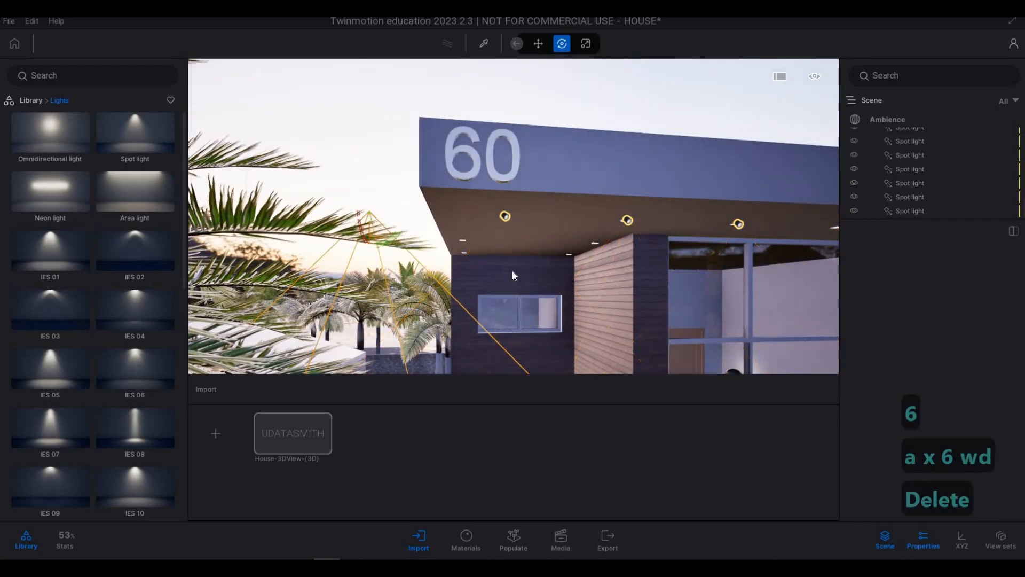
Copy the front row's end spot light about 0.99 m inward toward the ceiling fixture beside the wood-clad wall.
right_click_drag(494, 277, 486, 279)
key("a")
key("w")
key("w")
right_click_drag(665, 284, 759, 154)
key("s")
key("s")
key("a")
key("e")
left_click(760, 155)
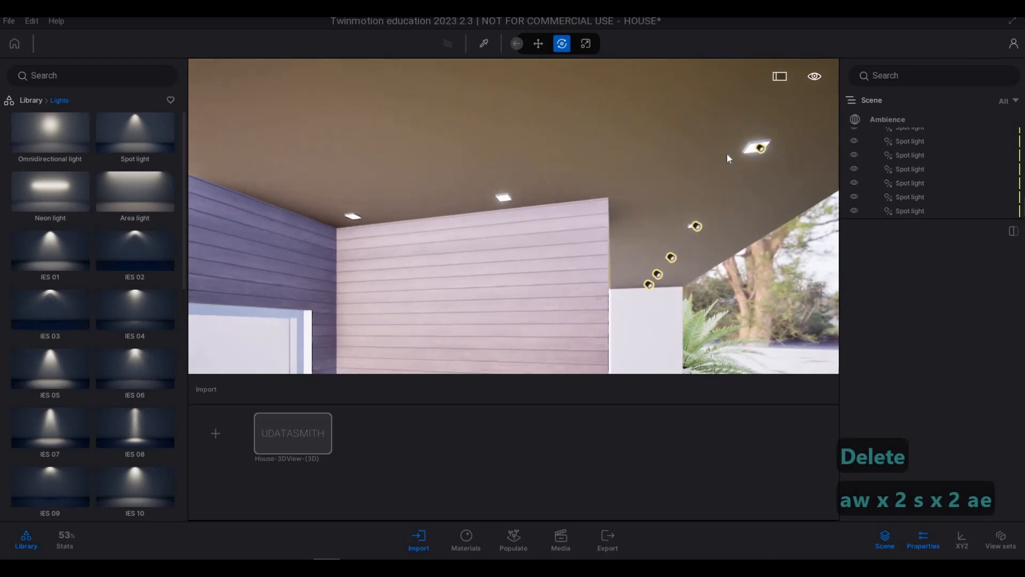
left_click_drag(710, 156, 475, 203, "shift")
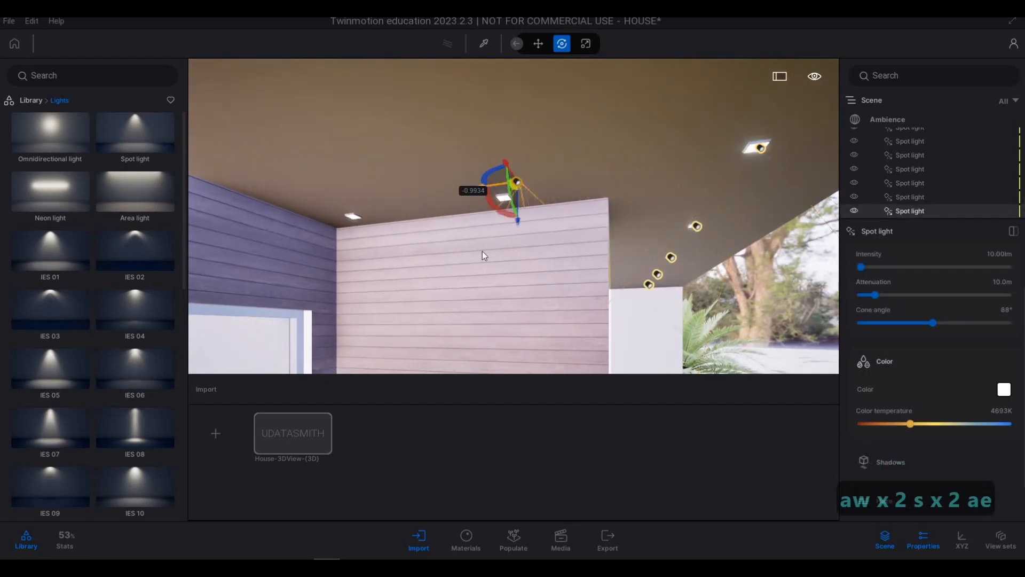
key("Return")
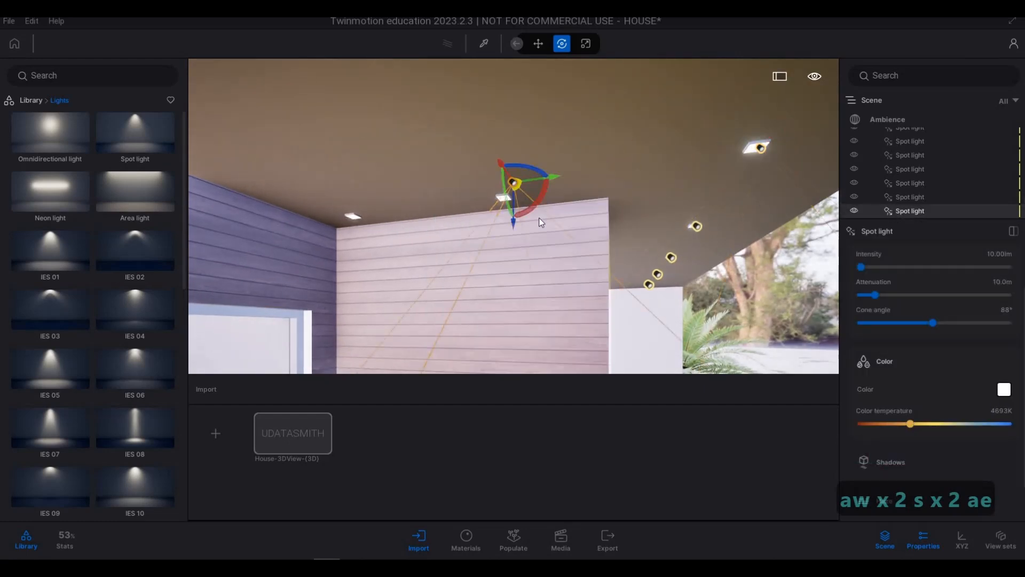
Move the inner spot light about 0.18 m to centre it on the fixture beside the wood-clad wall.
key("d")
key("d")
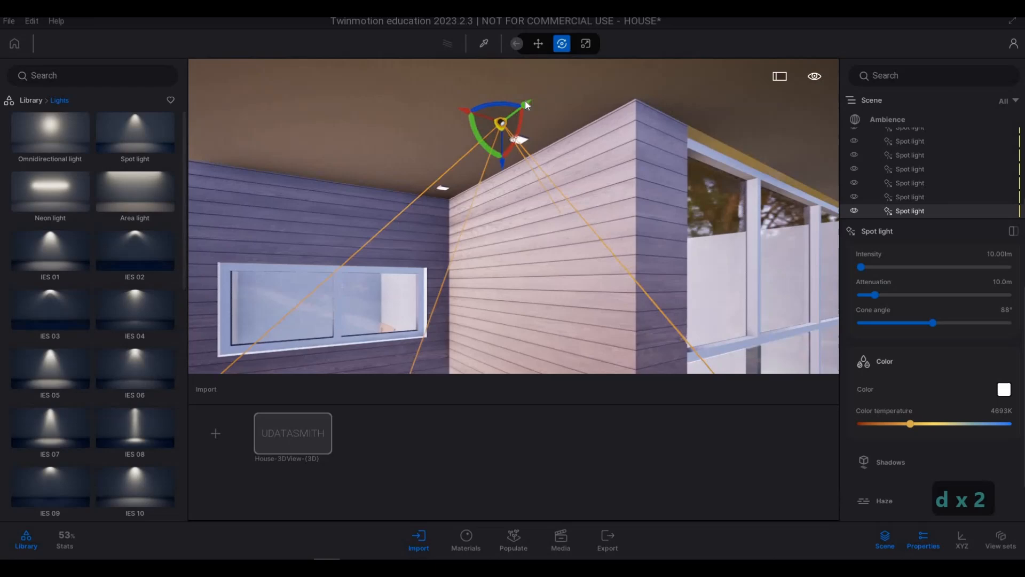
left_click_drag(525, 104, 510, 149)
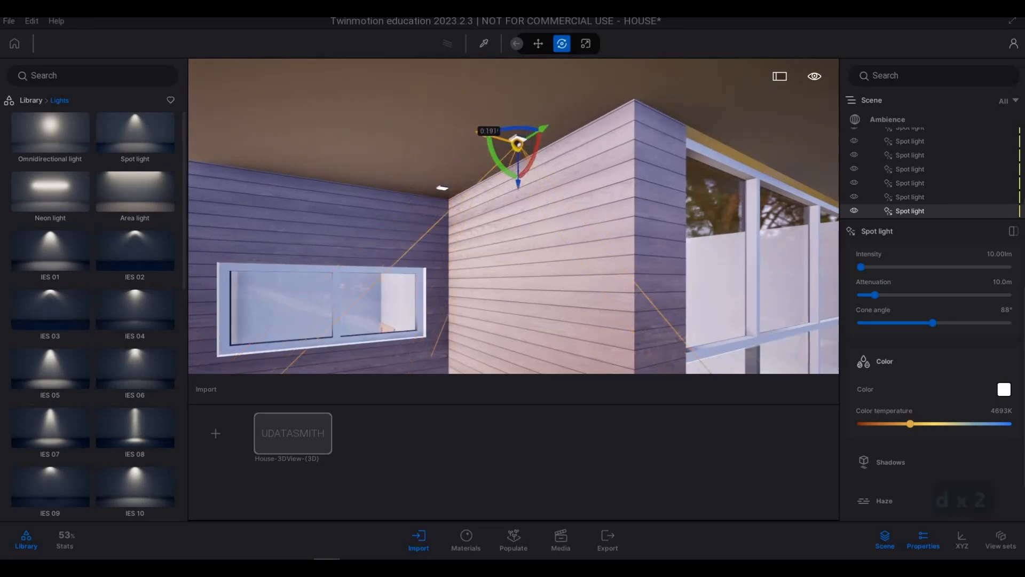
Copy the inner spot light as one instance with 1 m spacing, toward the fixture in the corner of the wood-clad walls.
key("d")
key("w")
key("a")
key("s")
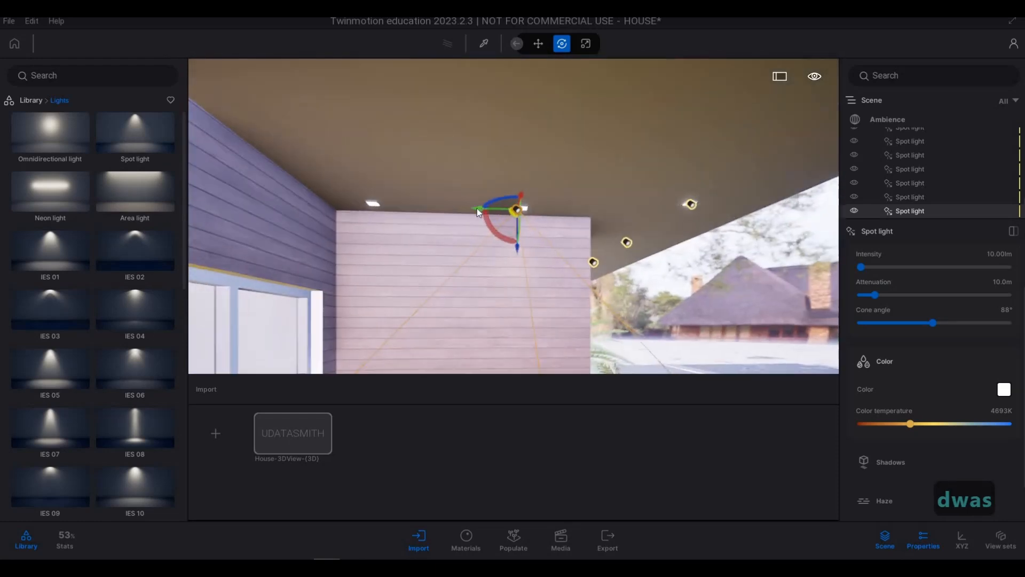
left_click_drag(333, 213, 333, 219, "shift")
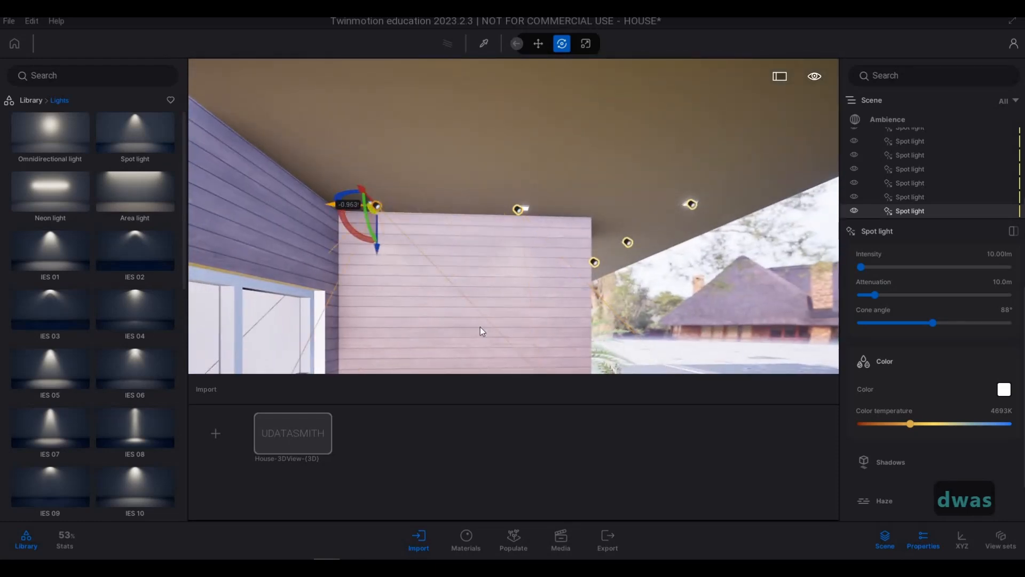
left_click(467, 307)
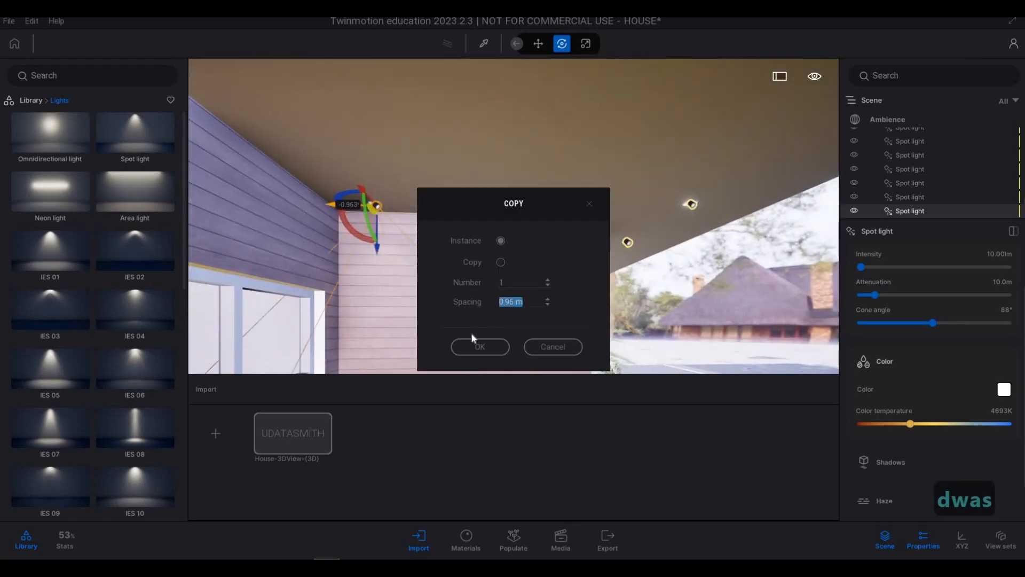
type("1")
Copy the two inner spot lights toward the overhang's open end and shift the copies about 0.19 m onto the pair of fixtures there.
key("d")
key("d")
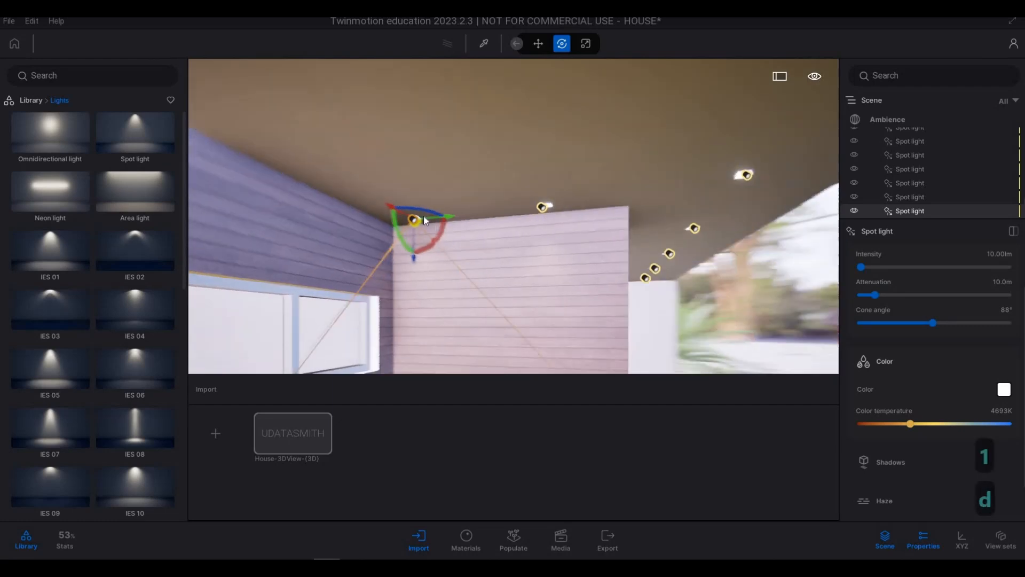
left_click(396, 217, "ctrl")
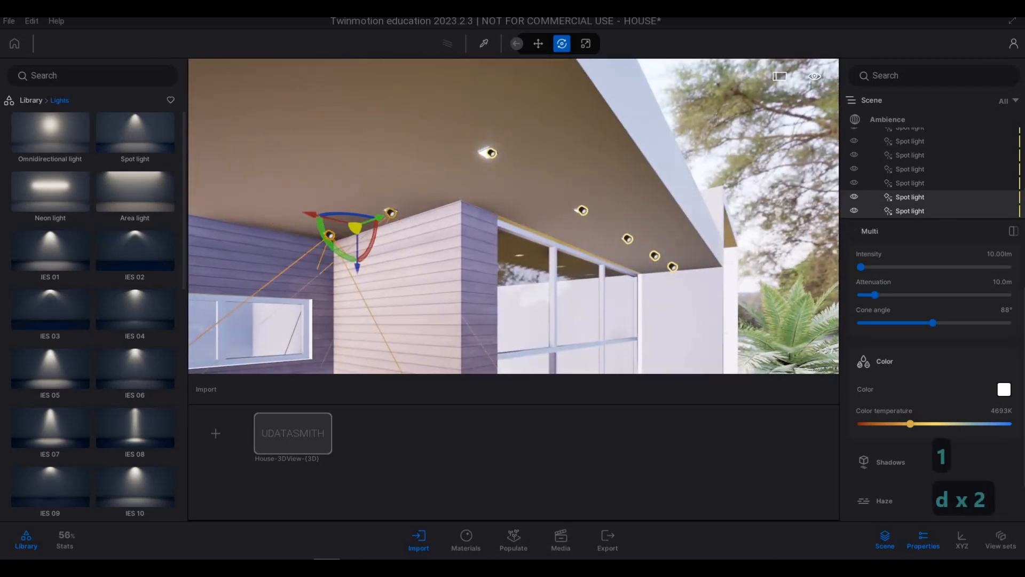
right_click_drag(440, 225, 384, 225)
left_click_drag(477, 224, 292, 244, "shift")
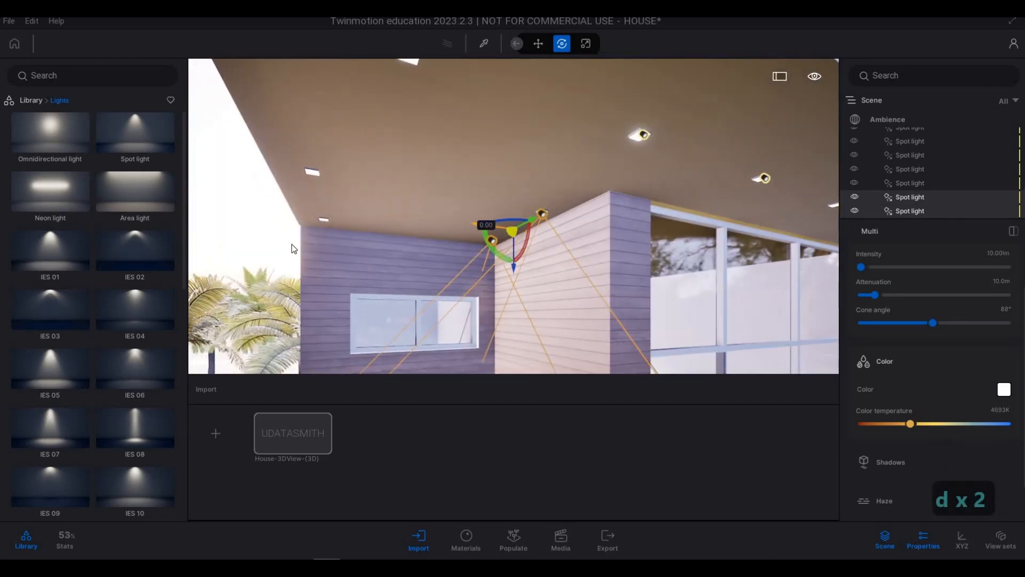
left_click(478, 346)
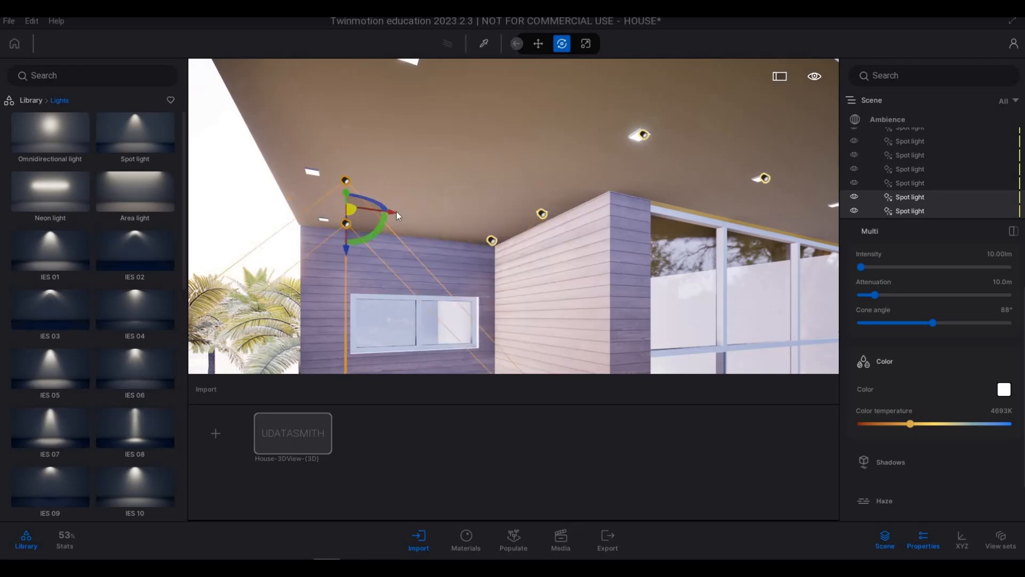
left_click_drag(367, 211, 330, 209)
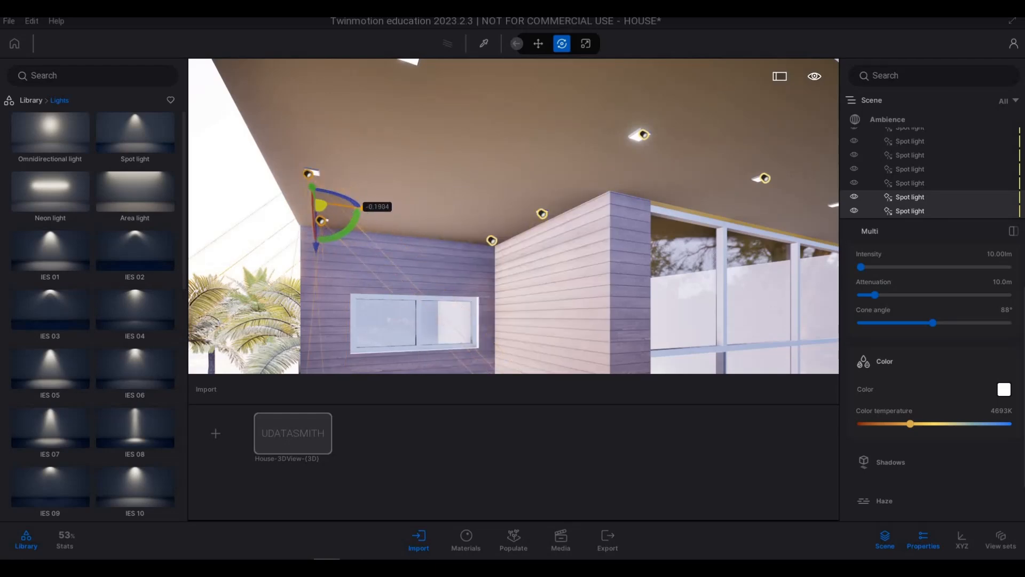
Copy the second spot light of the balcony overhang's front row straight down to the carport ceiling below.
key("s")
key("d")
key("s")
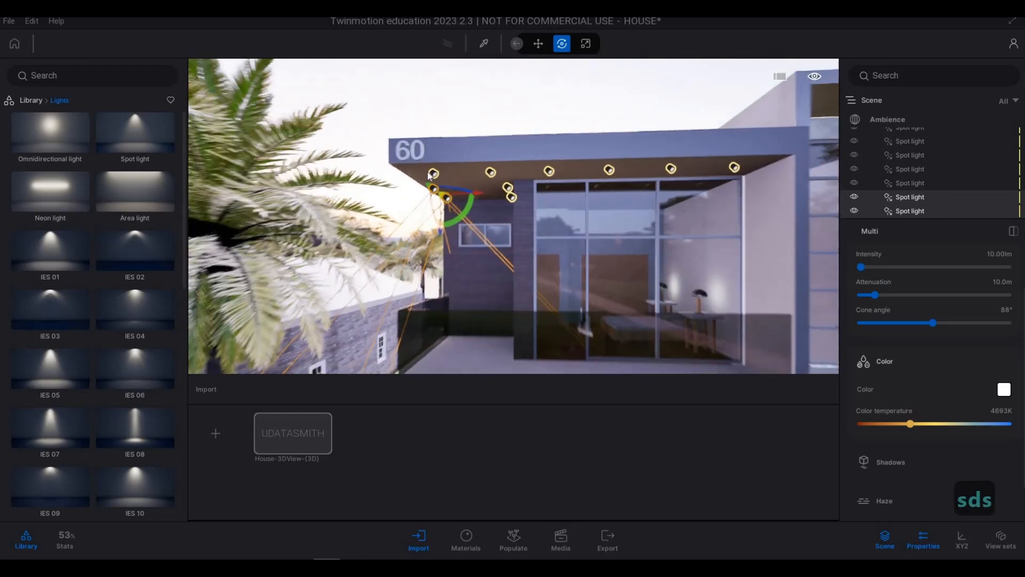
key("e")
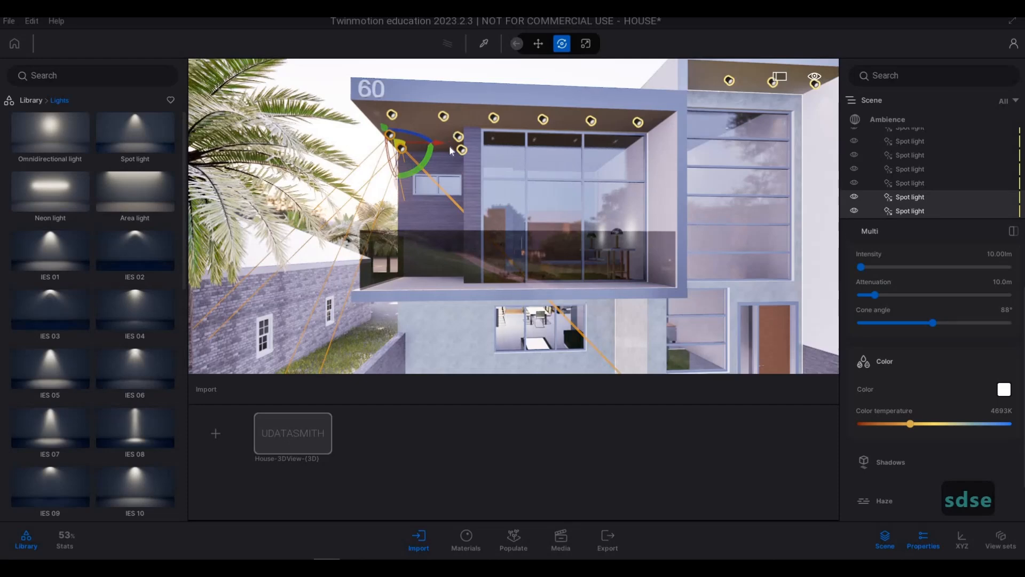
left_click(443, 117)
left_click_drag(444, 152, 473, 344, "shift")
left_click(472, 352)
Adjust the copied spot light's height so it sits just below its front-row fixture on the carport ceiling.
key("e")
key("e")
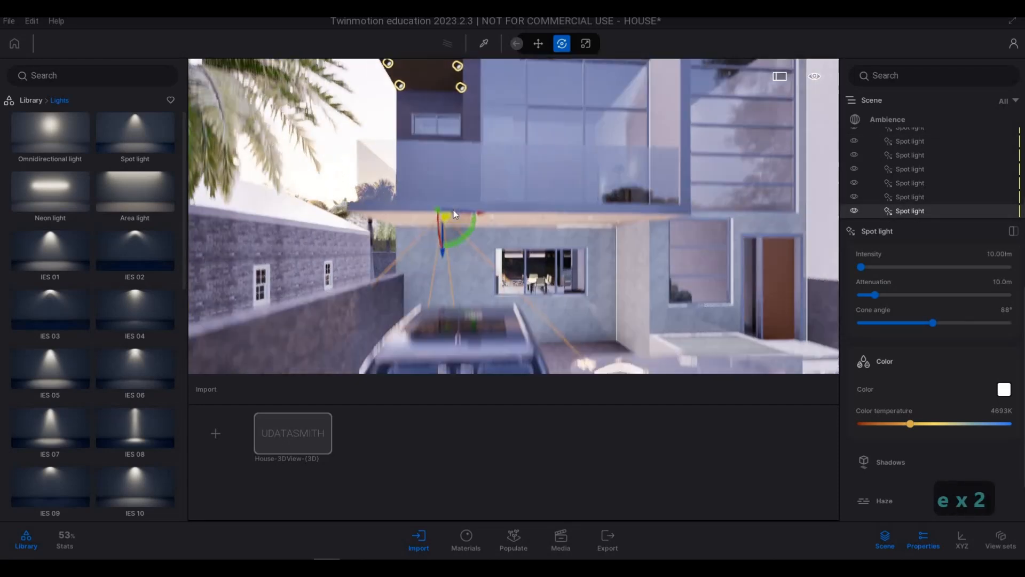
left_click_drag(443, 206, 498, 216)
key("w")
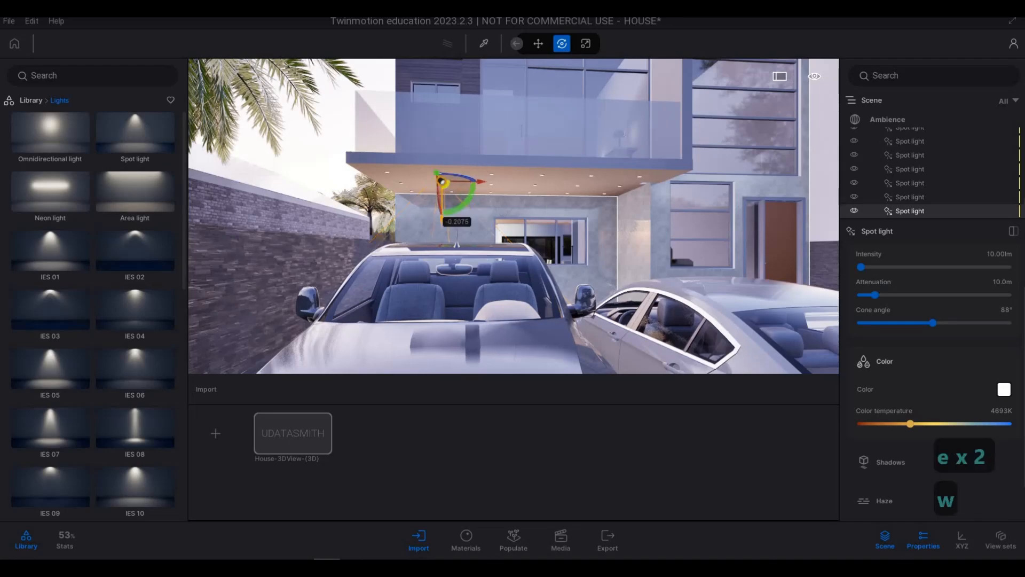
key("d")
key("w")
key("w")
key("d")
key("w")
key("d")
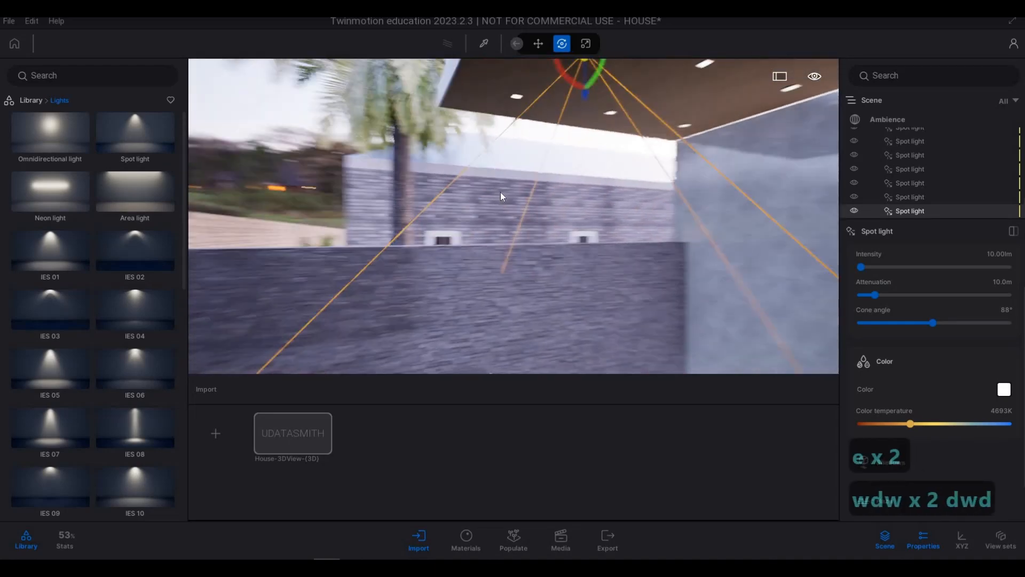
key("q")
key("w")
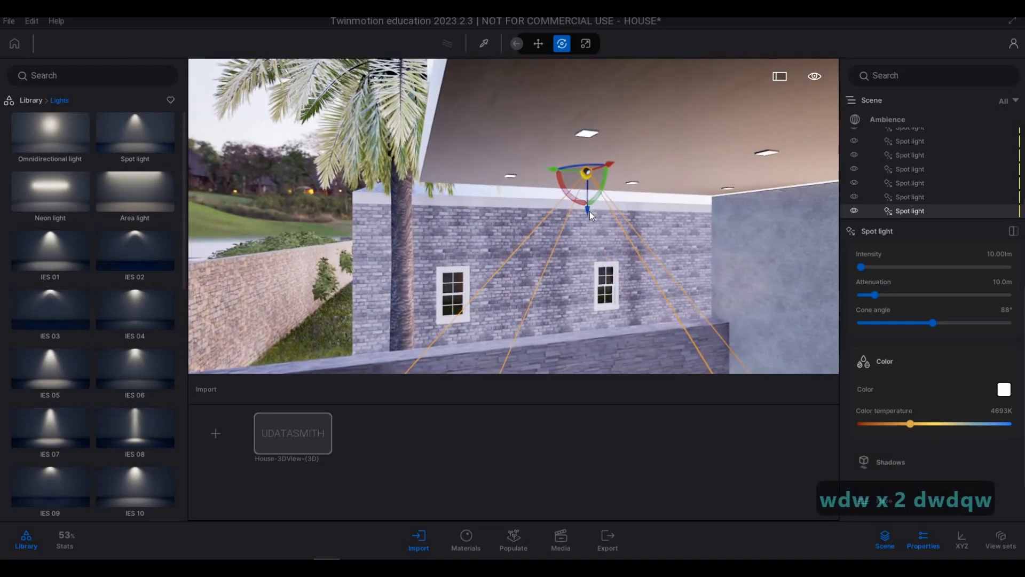
left_click_drag(591, 190, 591, 149)
Copy the carport spot light sideways as one instance with 1 m spacing, onto the end fixture nearest the stone boundary wall.
key("a")
key("w")
key("s")
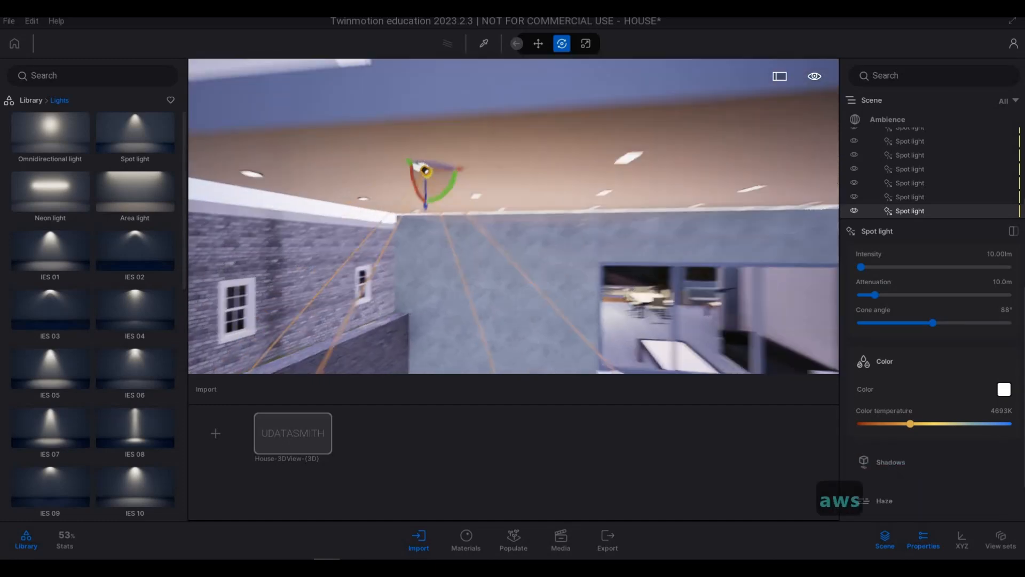
key("a")
key("w")
key("e")
key("s")
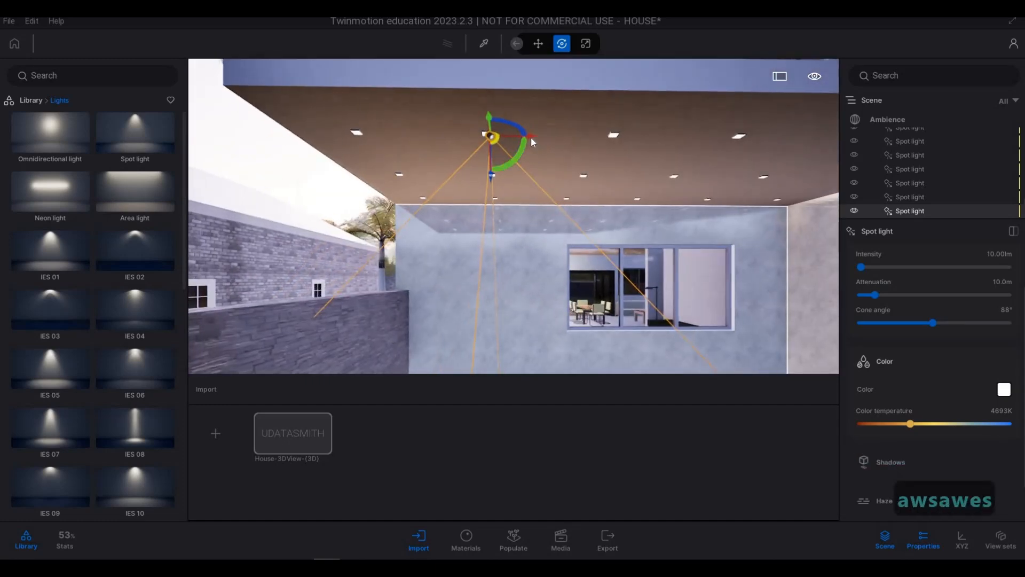
left_click_drag(531, 137, 396, 152, "shift")
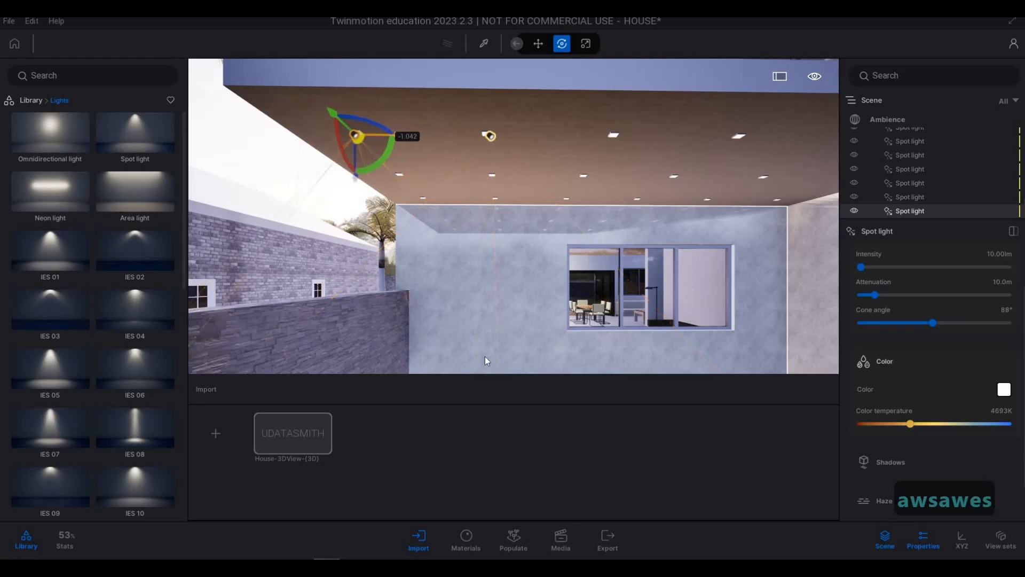
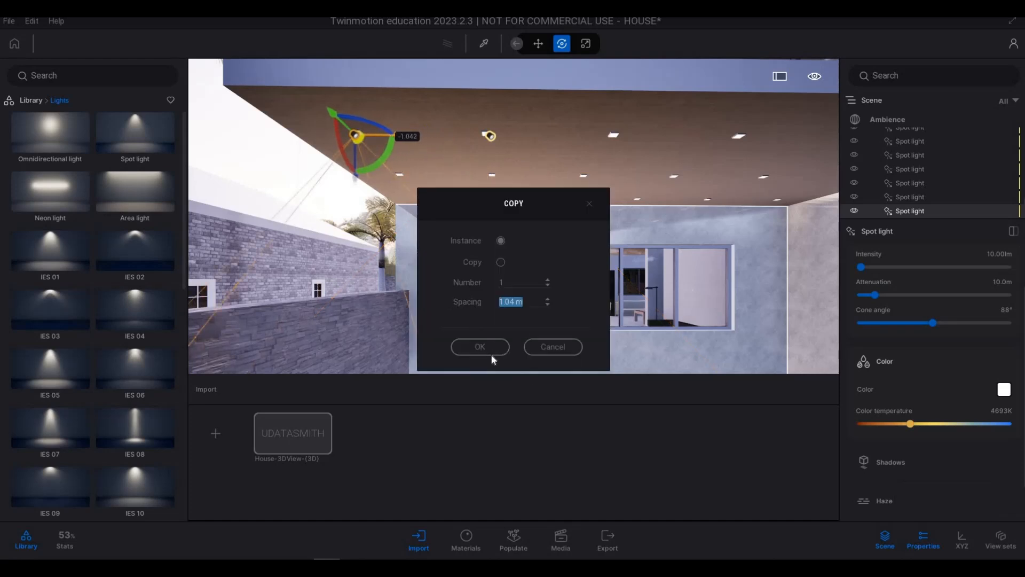
left_click(488, 347)
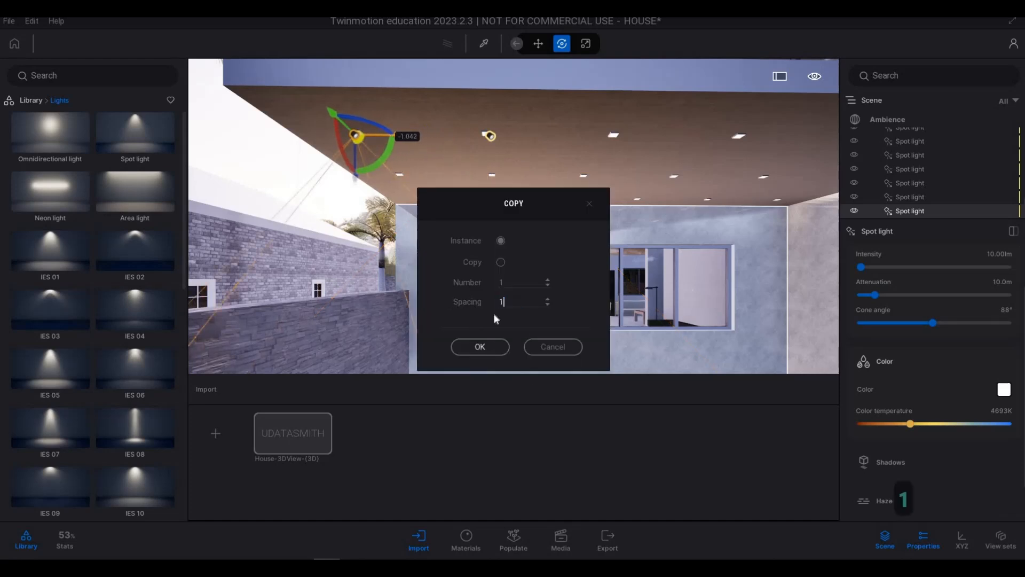
Copy the original carport spot light along the front row toward the entrance as three instances with 1 m spacing.
left_click(494, 138)
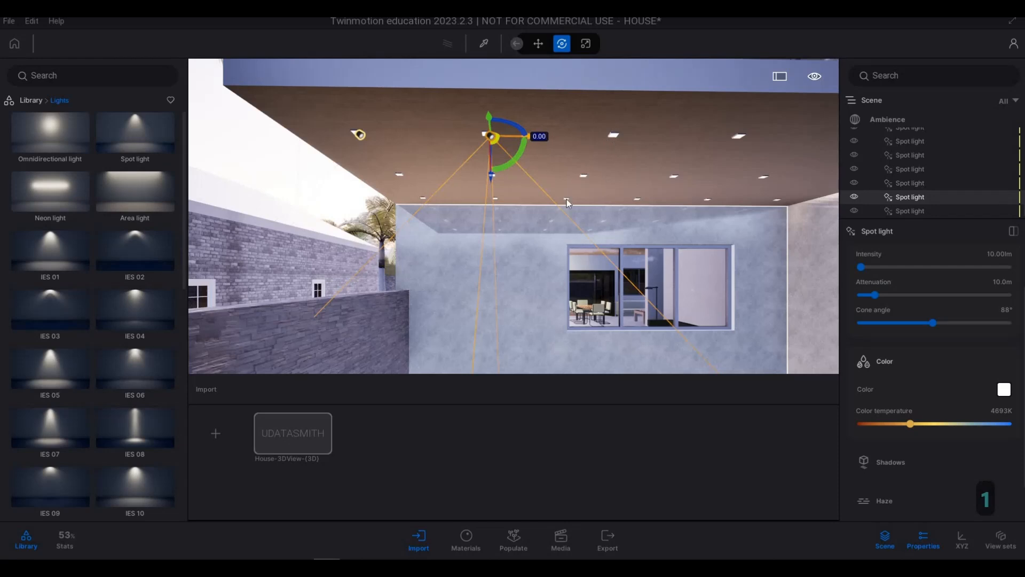
left_click_drag(530, 136, 610, 136, "shift")
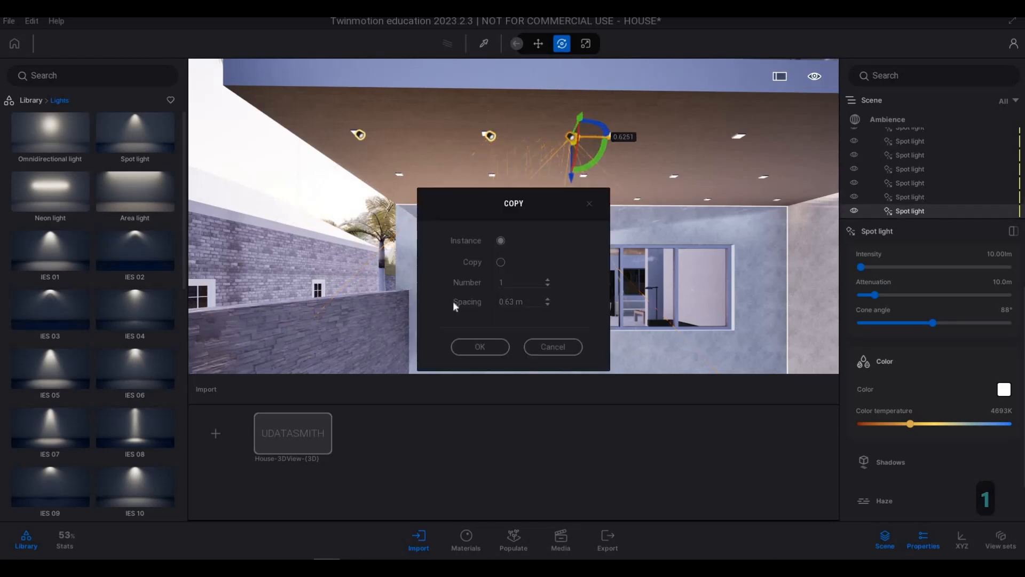
type("1")
left_click(513, 282)
type("3")
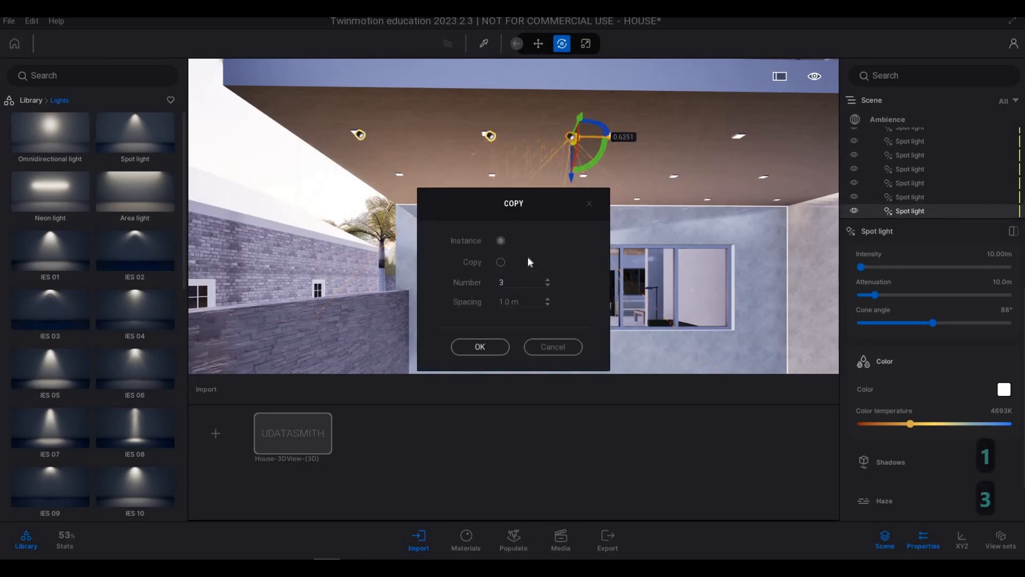
key("Return")
Copy the last spot light in the carport's front row onto the remaining fixture nearest the entrance with 1 m spacing.
key("d")
key("s")
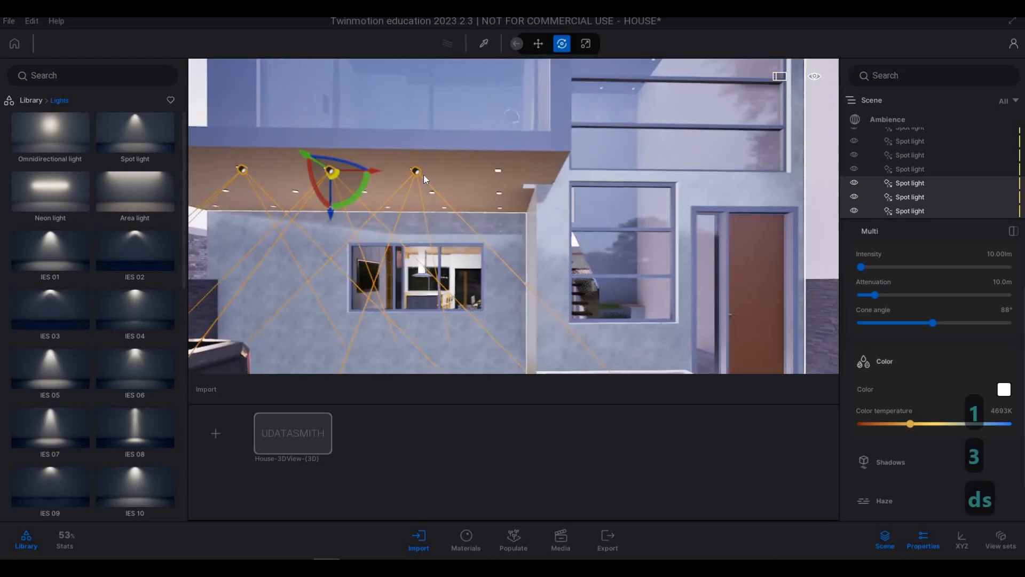
left_click(416, 170)
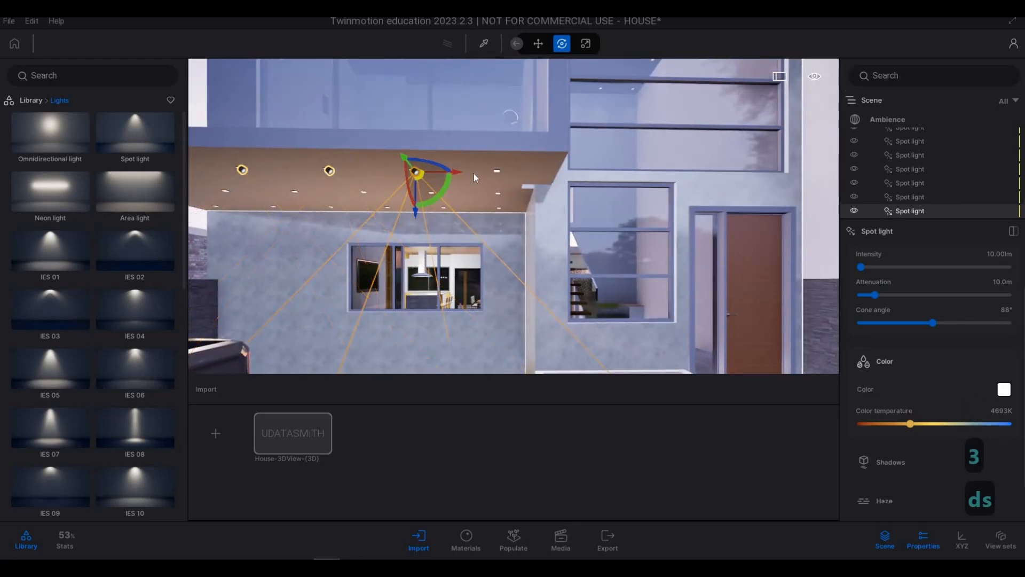
left_click_drag(458, 171, 494, 173, "shift")
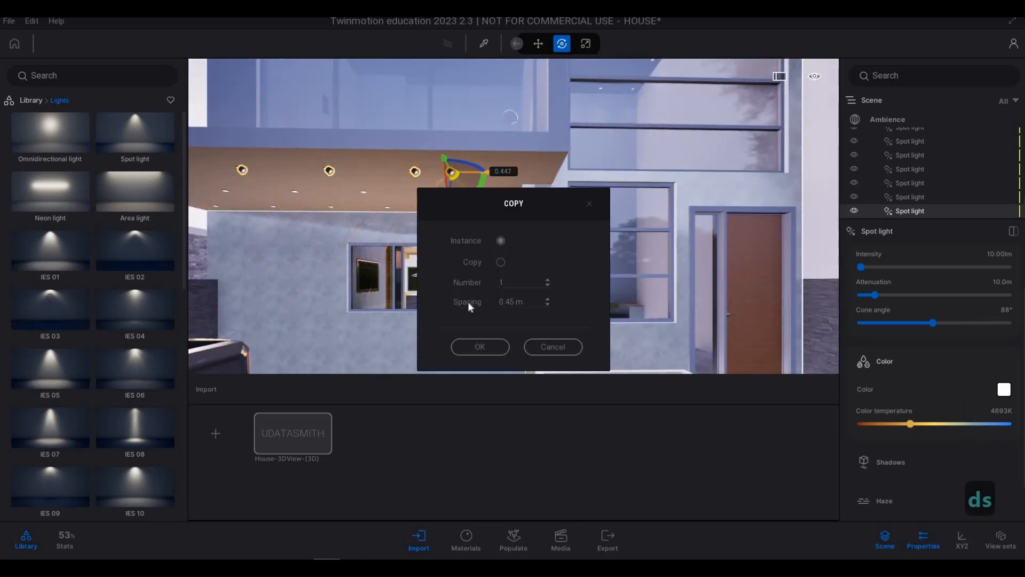
double_click(509, 302)
type("1")
left_click(480, 347)
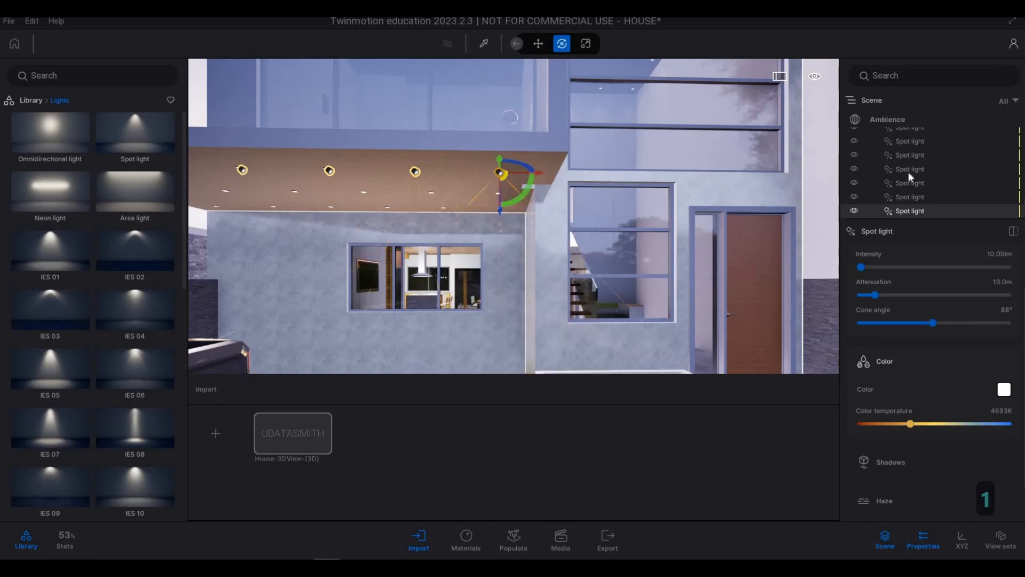
Copy the six spot lights of the carport's front row toward the house wall as two instances with 1 m spacing.
left_click(909, 170, "ctrl")
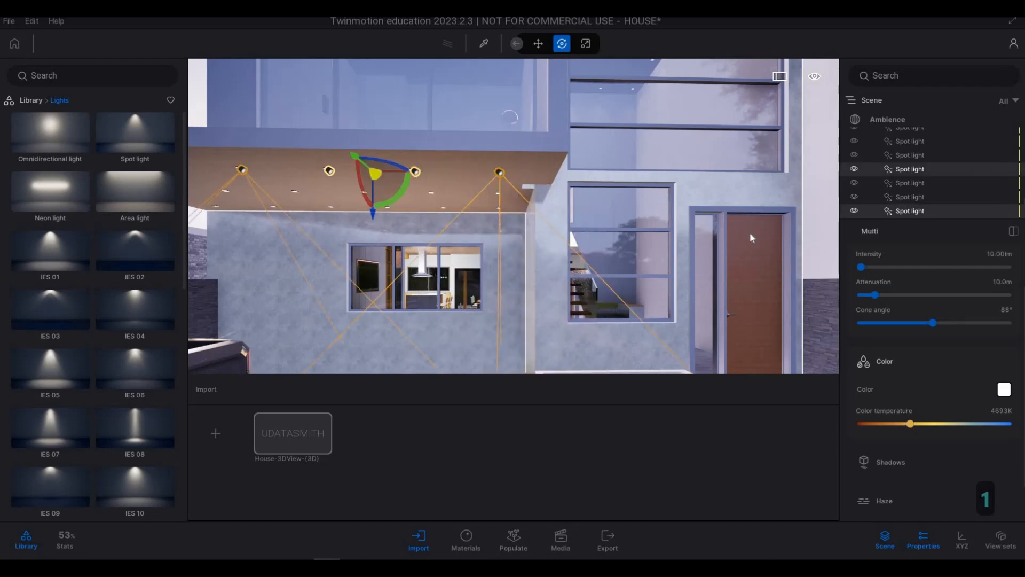
right_click_drag(750, 232, 976, 222)
left_click(917, 183, "shift")
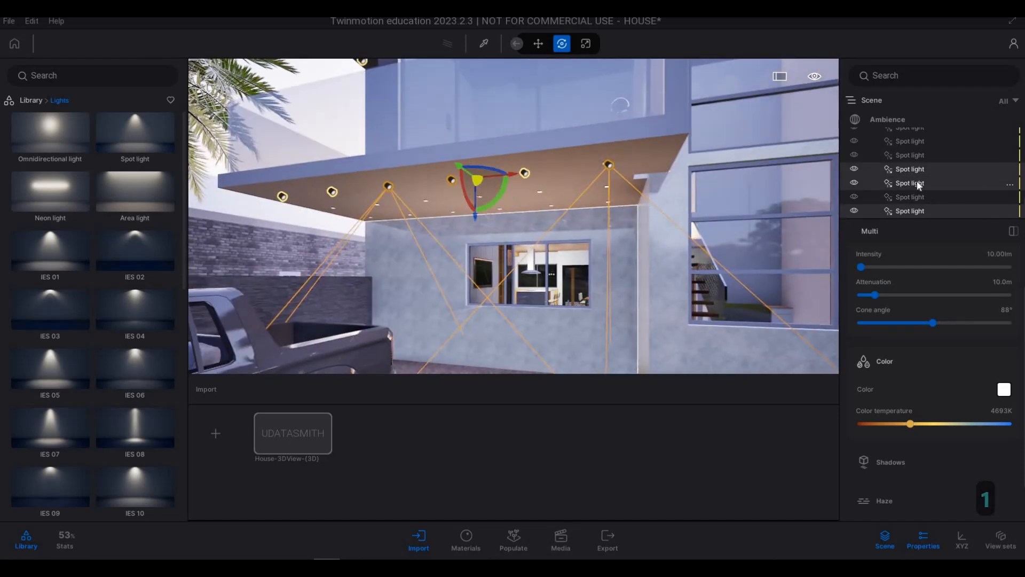
left_click(922, 150, "shift")
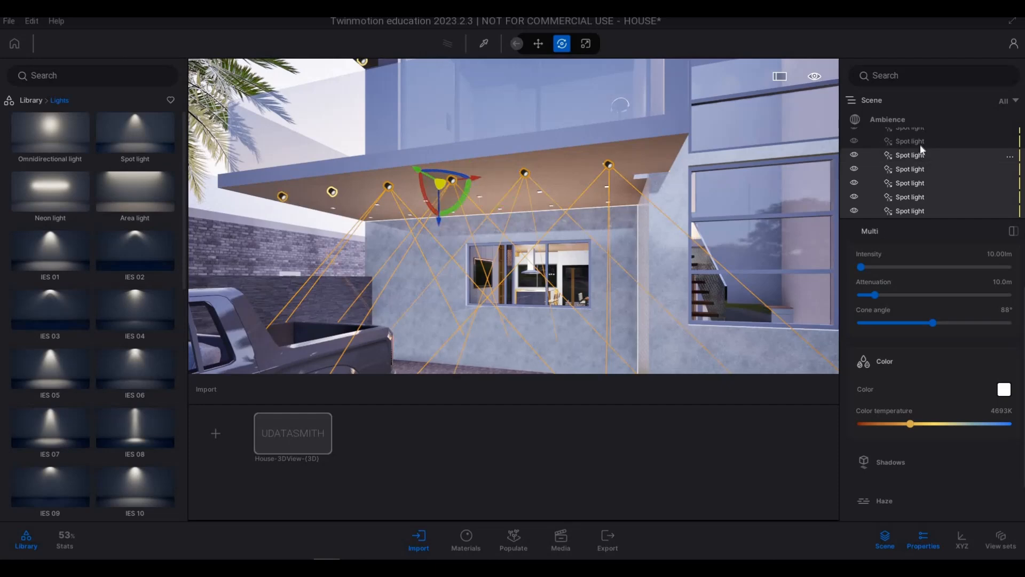
left_click(920, 144, "shift")
left_click(921, 142, "shift")
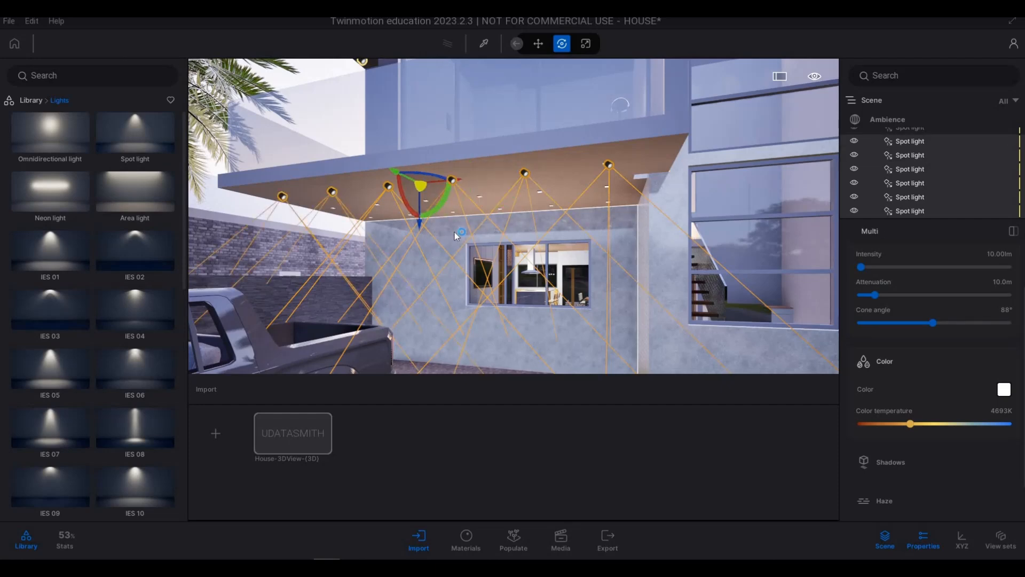
key("a")
right_click_drag(396, 236, 521, 162)
key("w")
key("s")
key("s")
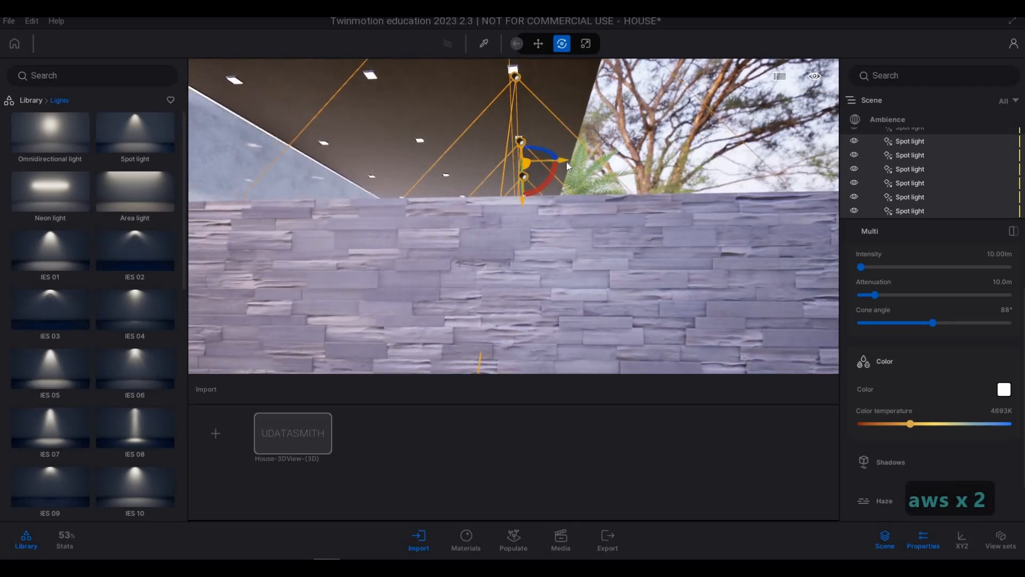
left_click_drag(561, 160, 434, 162, "alt")
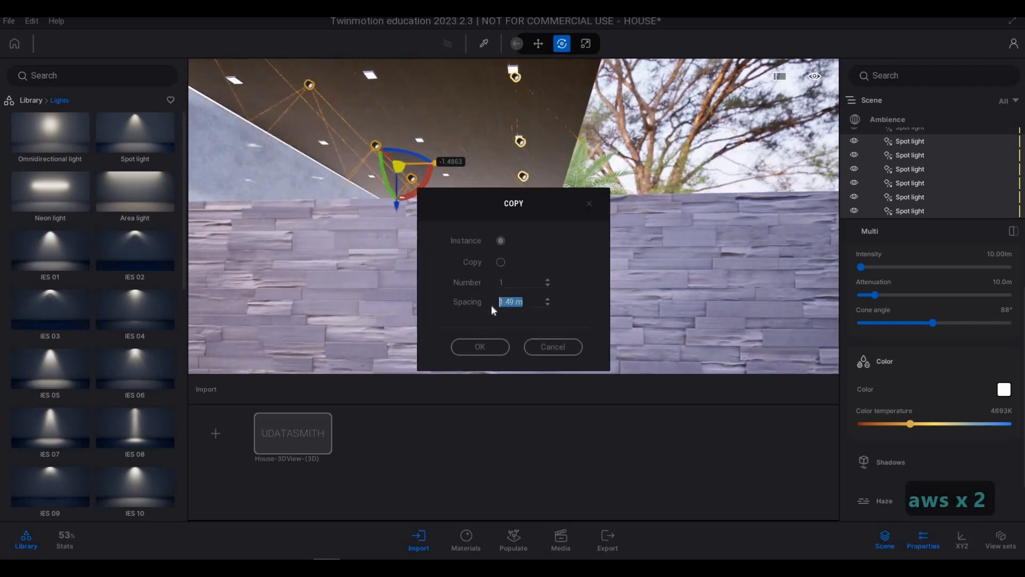
type("1")
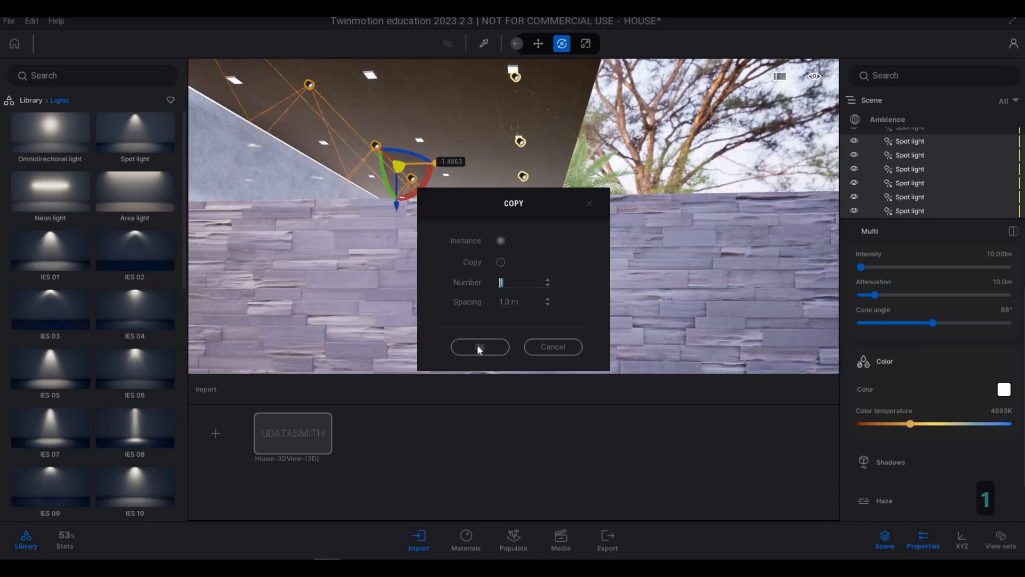
type("2")
left_click(479, 346)
Examine the rows of copied spot lights on the carport ceiling from the front of the house and clear the selection.
key("a")
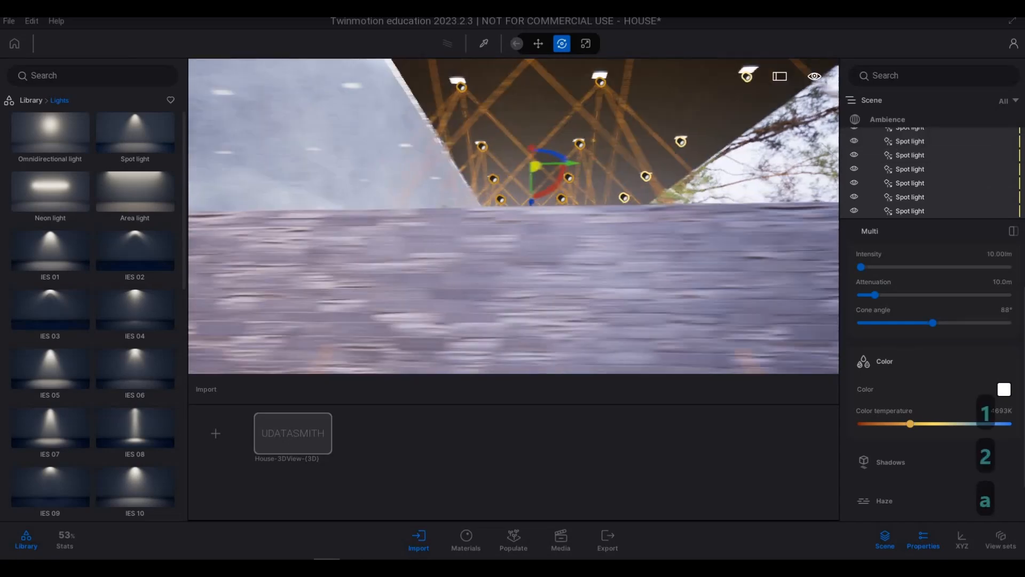
key("w")
key("d")
key("q")
key("d")
key("s")
key("s")
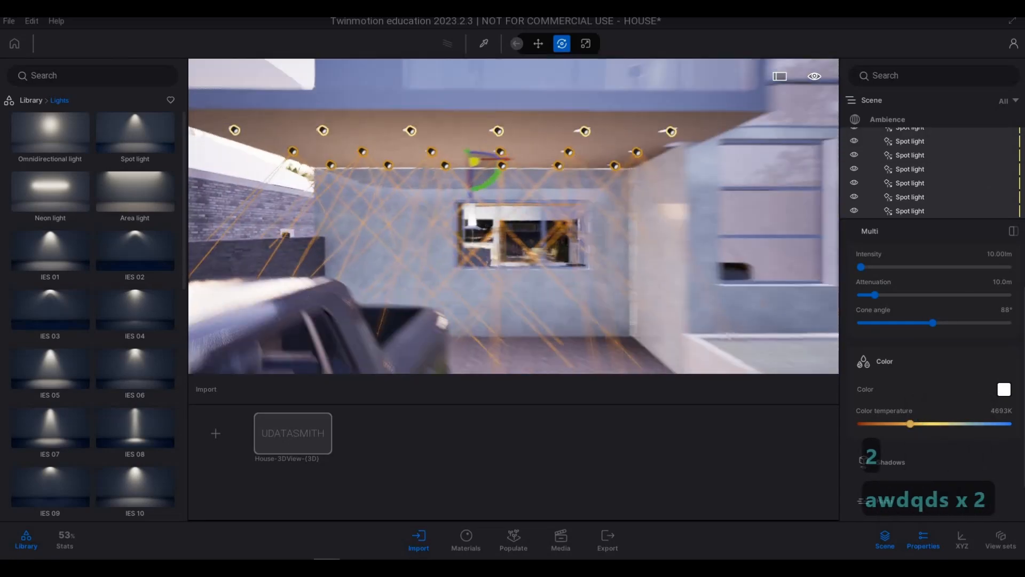
key("a")
key("s")
key("s")
key("d")
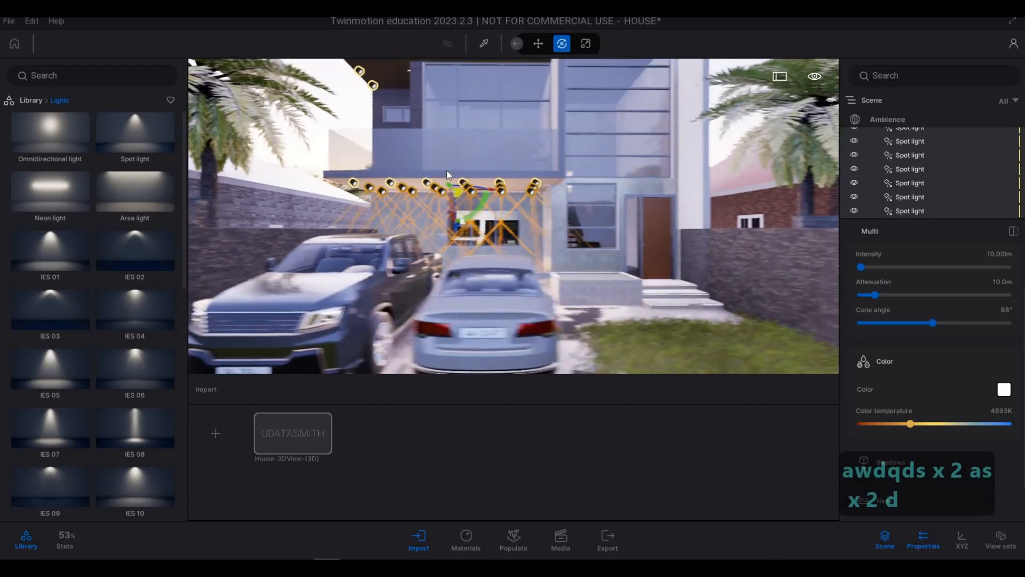
key("d")
key("d")
key("d")
key("d")
key("w")
key("Escape")
Move the pickup parked beside the stone boundary wall backward along the driveway, closer to the house.
key("a")
key("w")
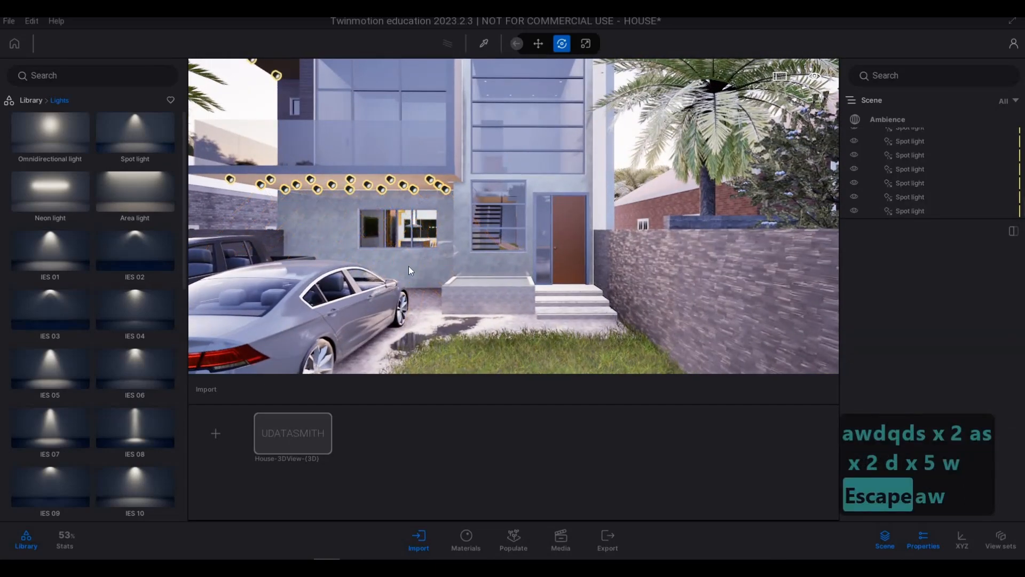
key("q")
key("q")
key("d")
left_click(356, 277)
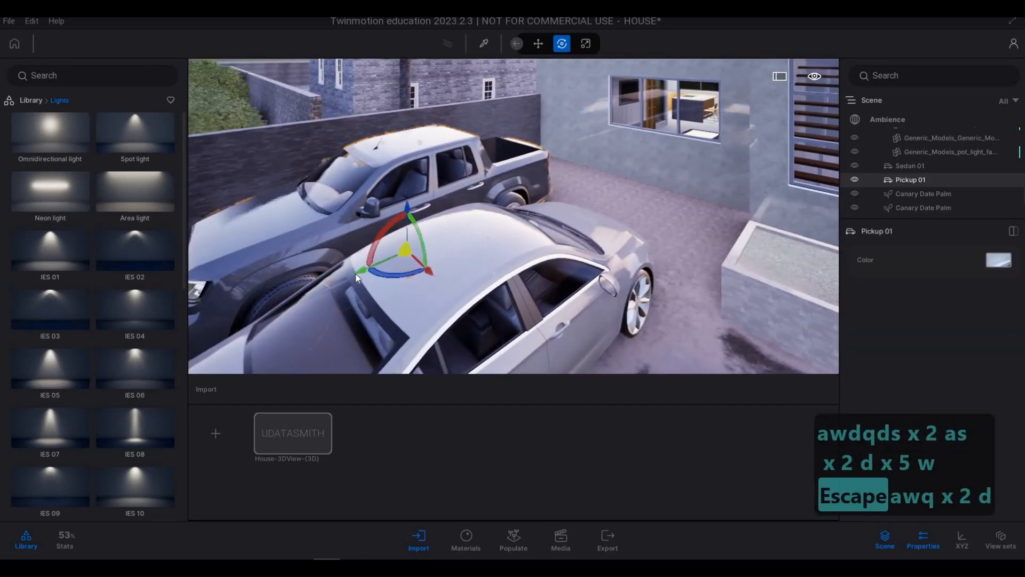
left_click_drag(421, 266, 526, 295)
Move the silver sedan forward along the driveway, closer to the house and alongside the pickup, and deselect it.
left_click(513, 339)
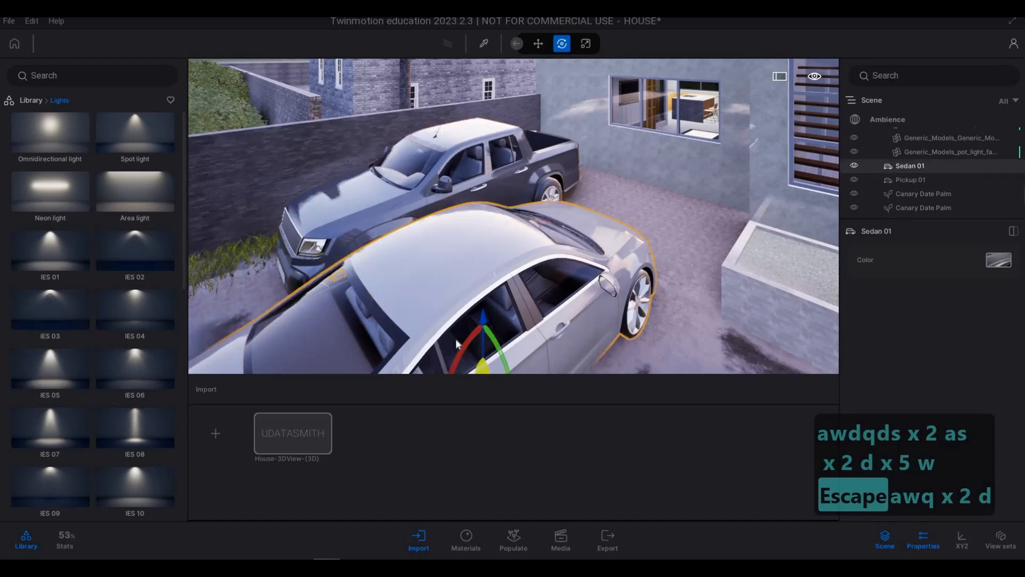
key("s")
key("e")
key("e")
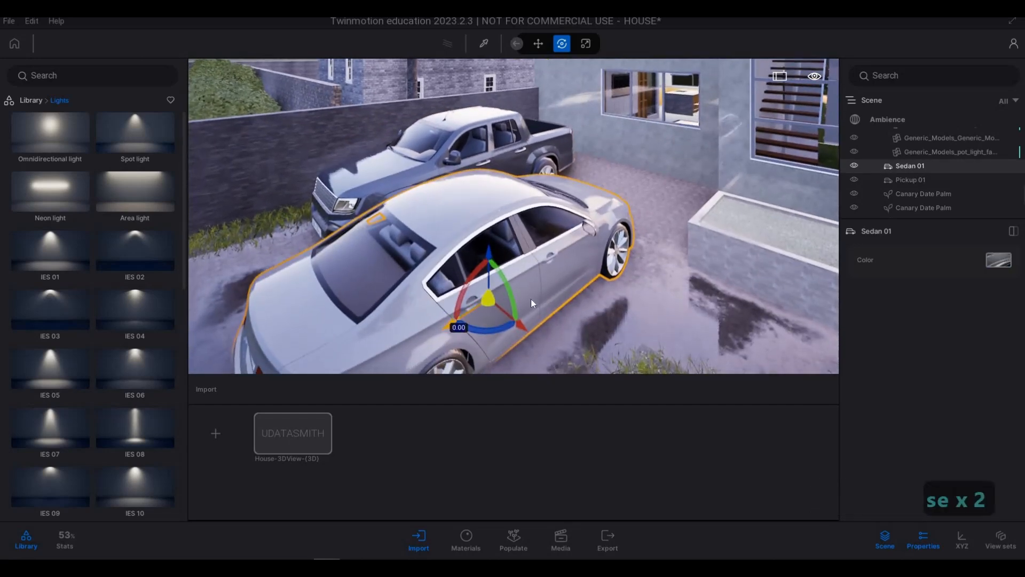
left_click_drag(531, 299, 543, 271)
key("Escape")
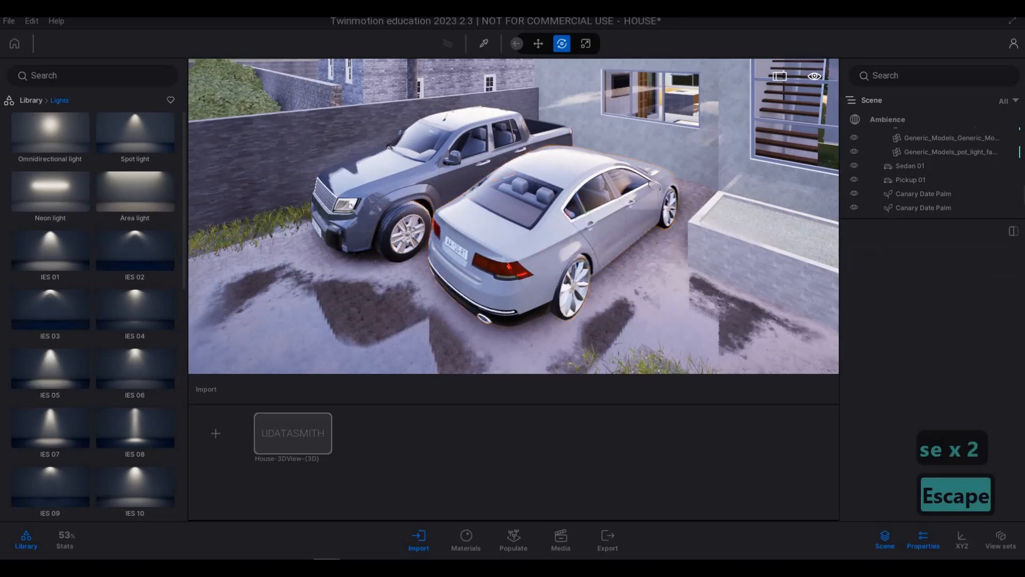
key("a")
key("s")
key("e")
key("s")
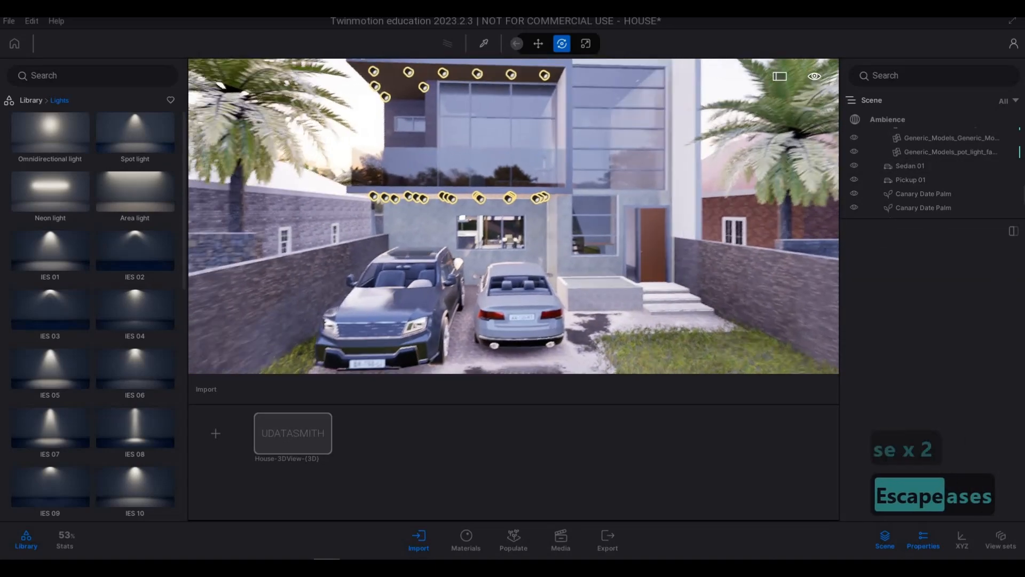
Change the parked sedan's body color to Gold.
key("s")
key("d")
key("w")
key("w")
right_click_drag(511, 286, 584, 256)
key("q")
key("d")
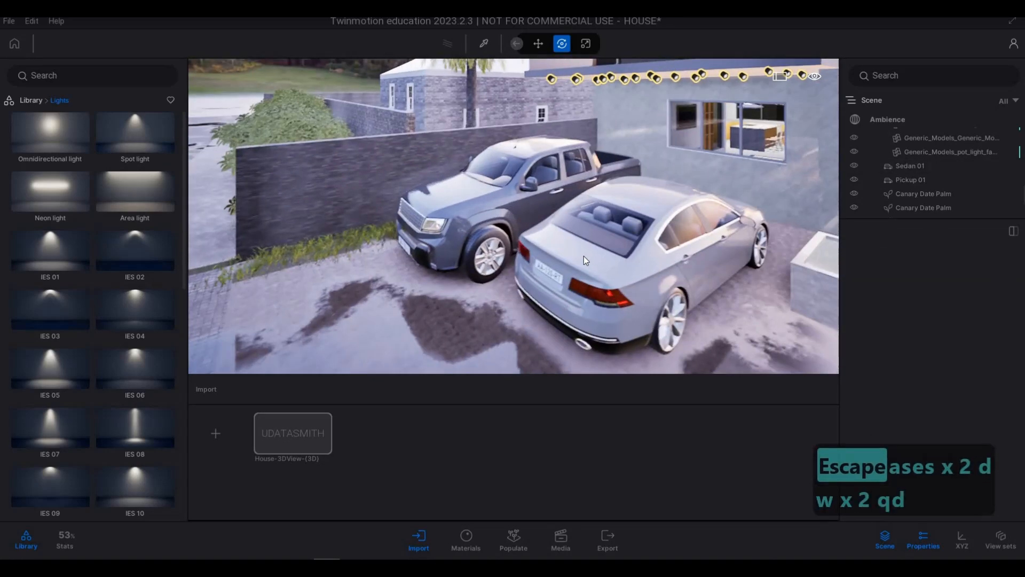
left_click(594, 291)
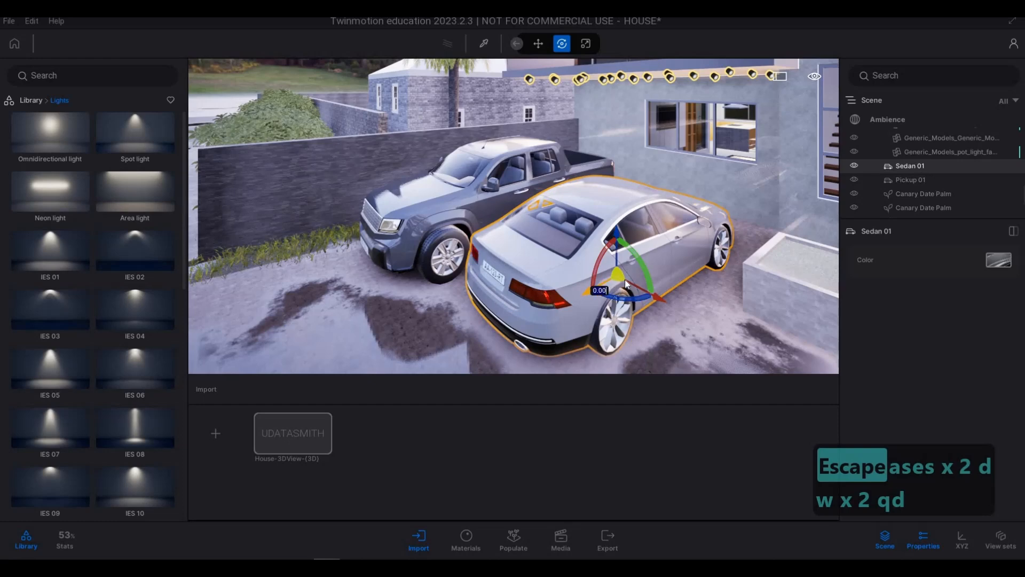
left_click_drag(625, 281, 616, 294)
key("a")
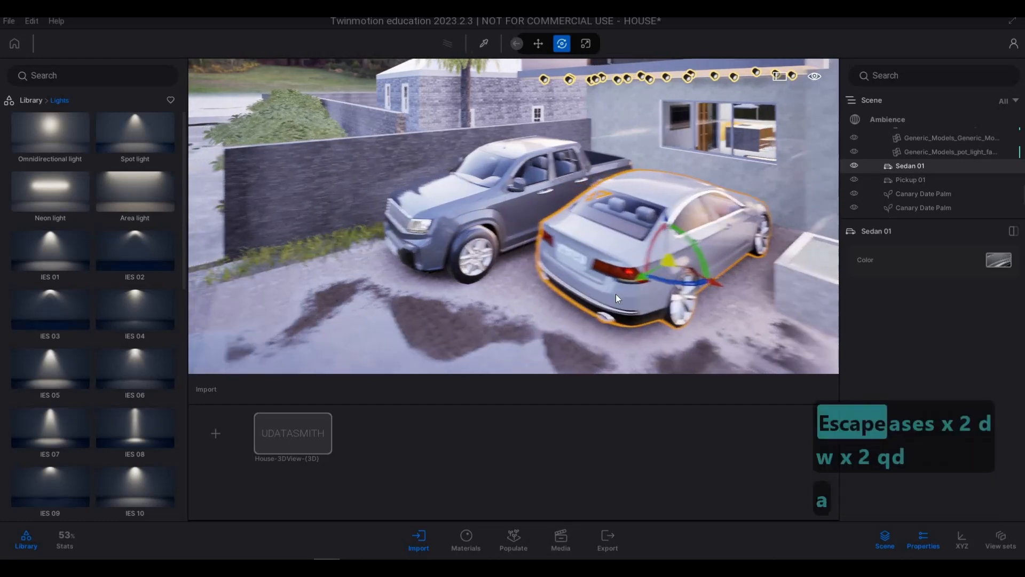
key("a")
key("a")
key("a")
key("a")
key("a")
key("a")
key("a")
key("a")
key("w")
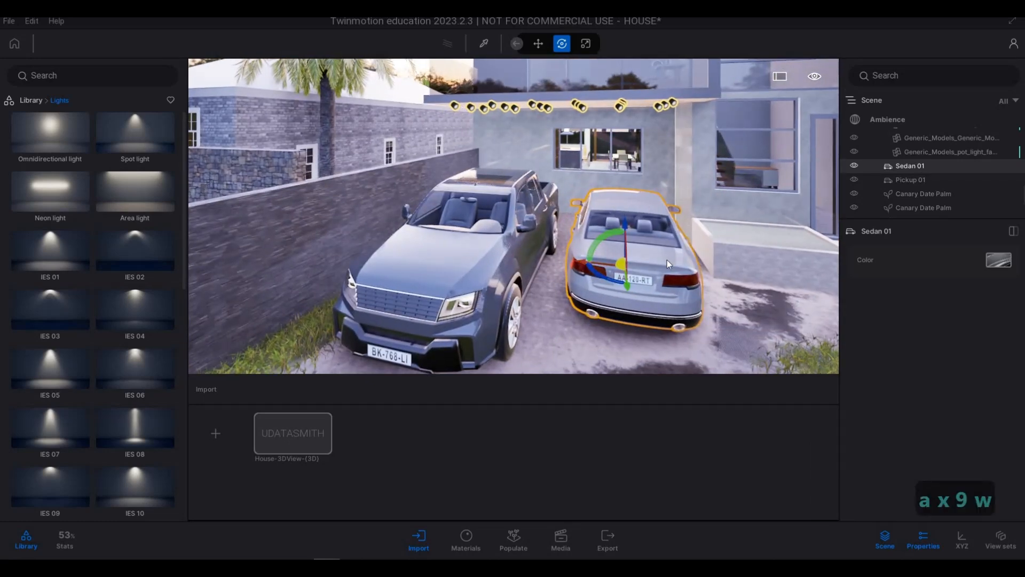
left_click(996, 265)
scroll(914, 398, "down", 5)
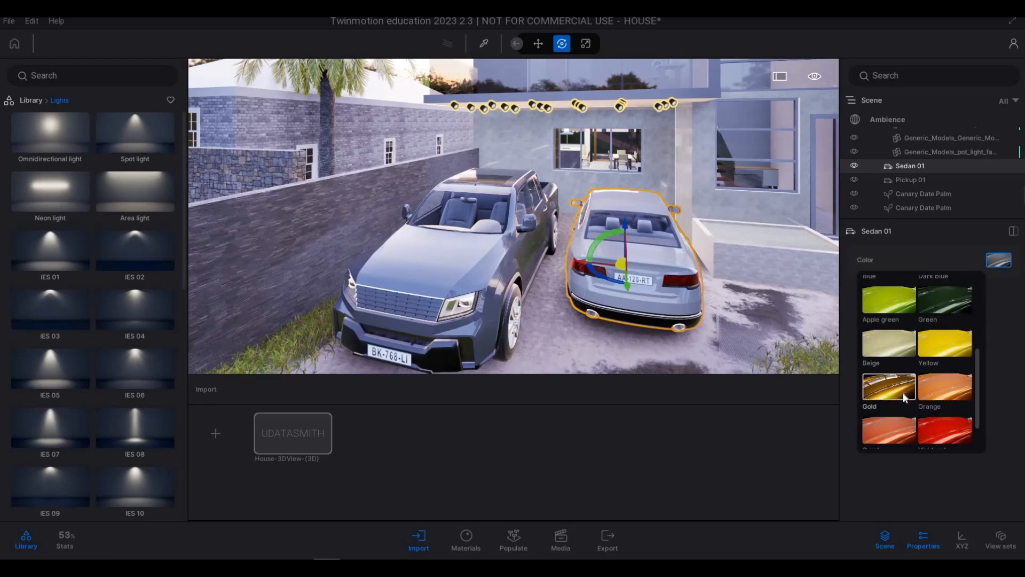
left_click(903, 397)
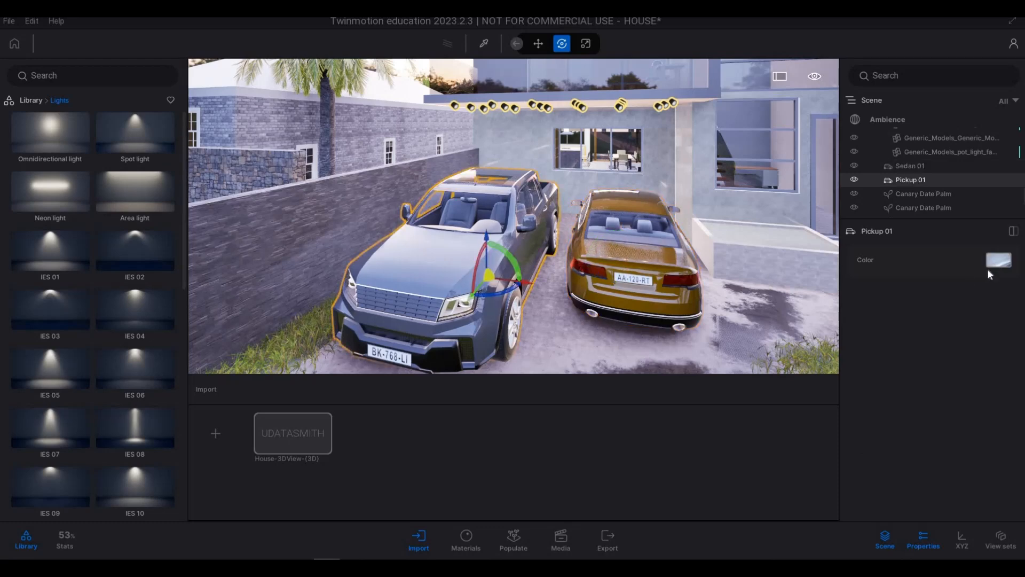
Change the pickup's body color to Black.
left_click(994, 261)
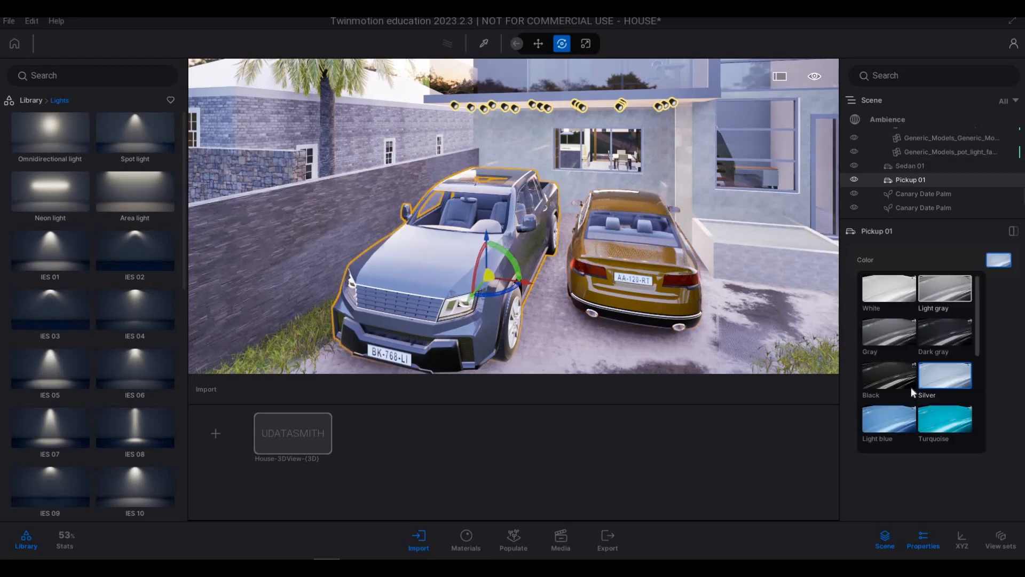
scroll(921, 367, "down", 3)
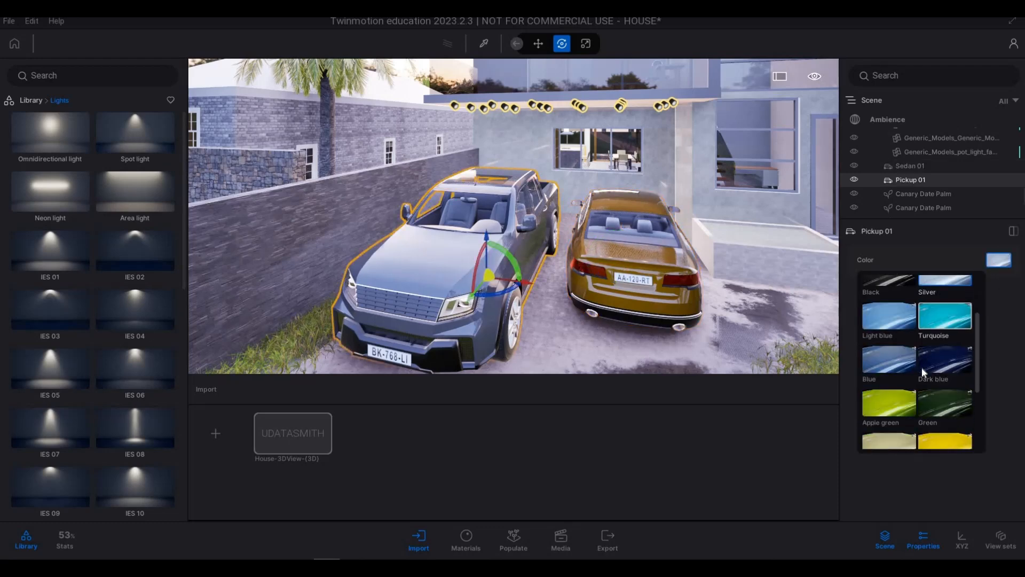
scroll(921, 368, "down", 2)
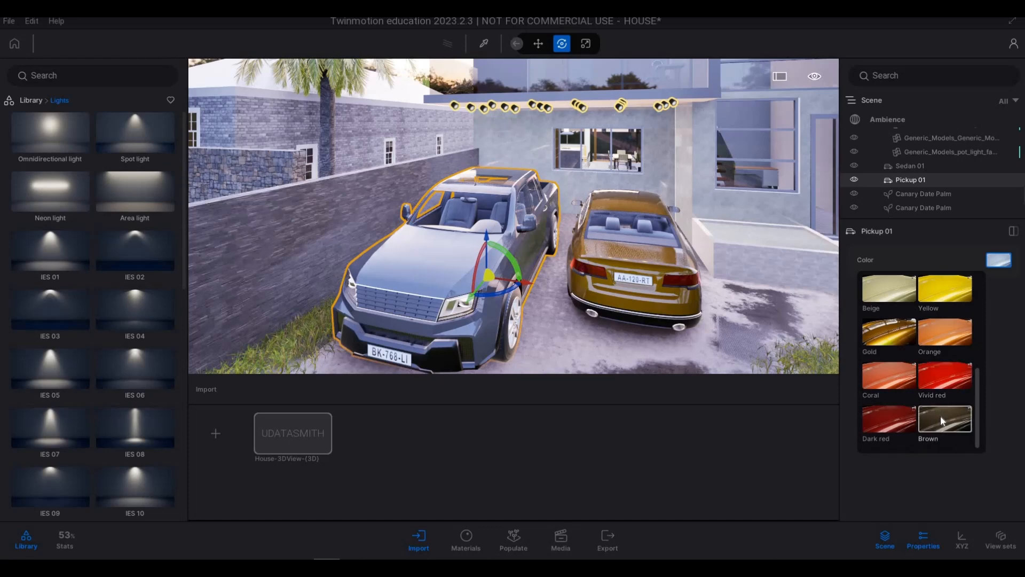
scroll(940, 416, "up", 4)
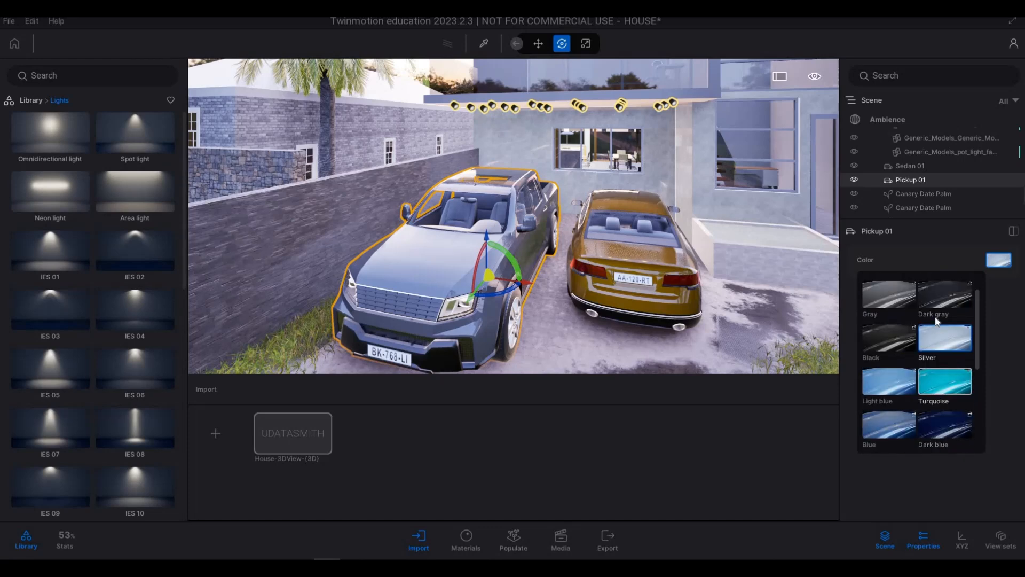
left_click(884, 346)
key("Escape")
key("Escape")
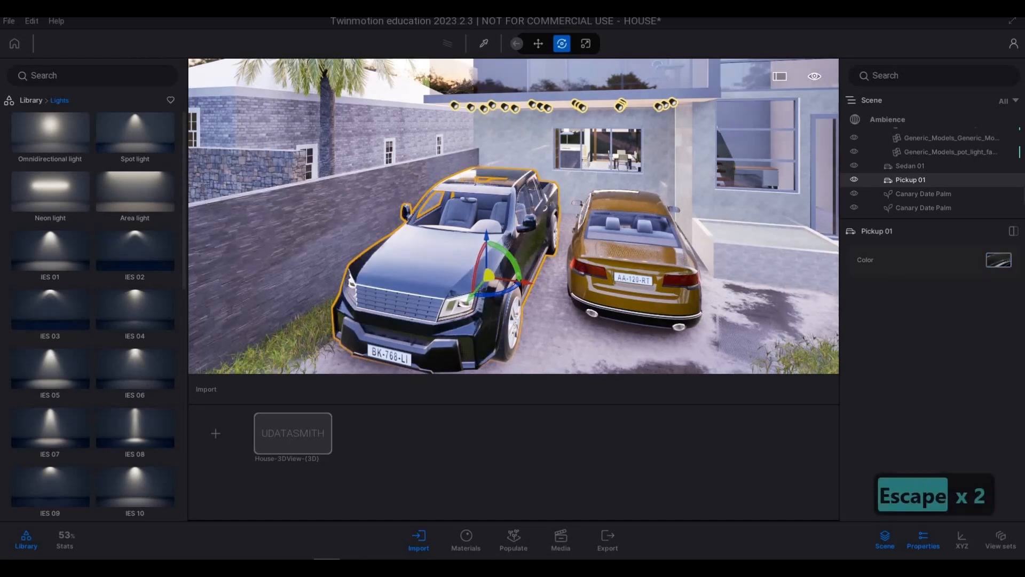
Examine the house facade, driveway and both recolored cars from the street and from either side.
key("s")
key("a")
key("s")
key("e")
key("d")
key("s")
key("e")
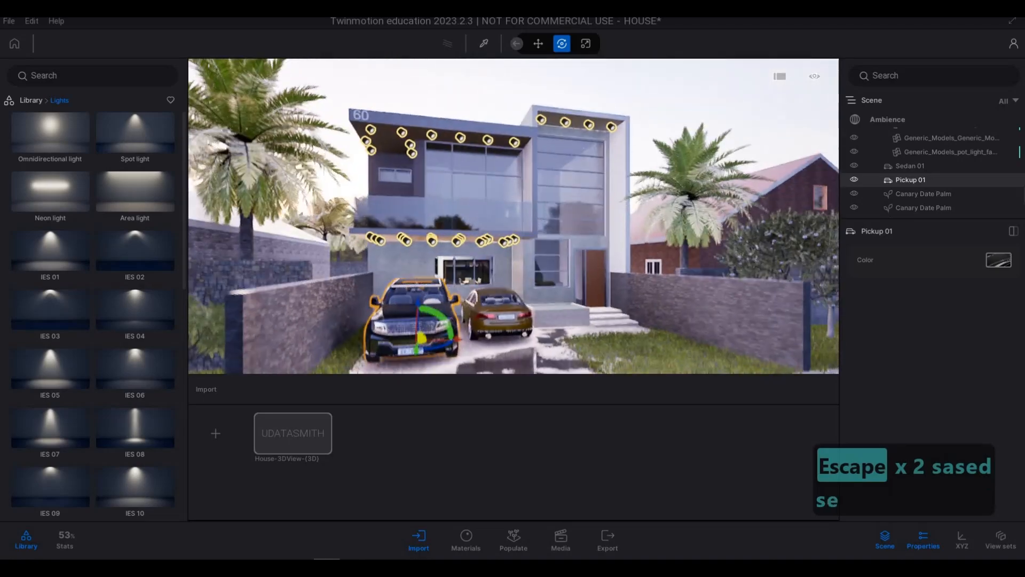
key("a")
key("s")
key("s")
key("s")
key("d")
key("a")
key("d")
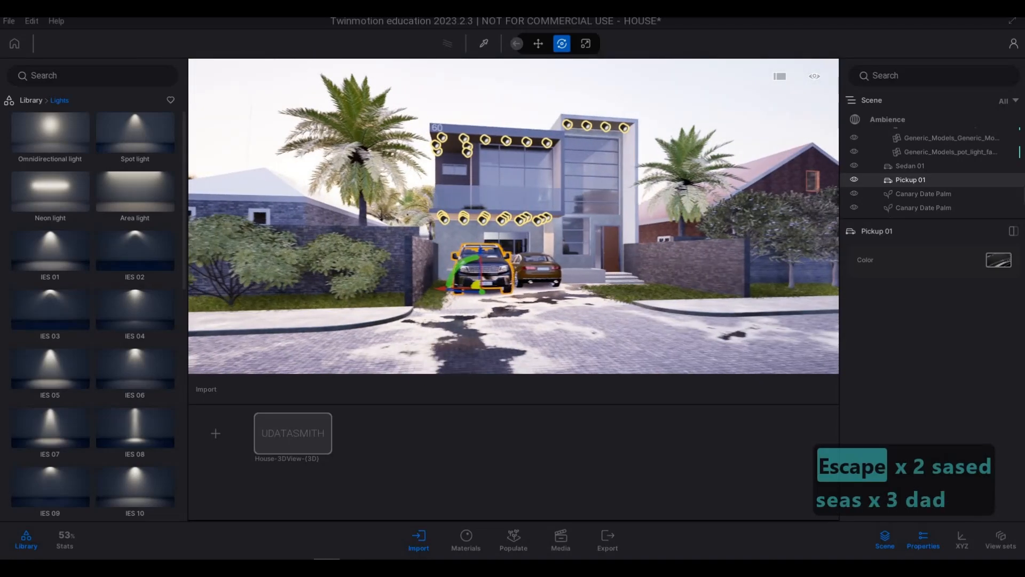
key("d")
key("d")
key("d")
key("d")
key("d")
key("d")
key("d")
key("d")
key("d")
key("d")
key("d")
key("d")
key("d")
key("d")
key("d")
key("d")
key("d")
key("d")
key("d")
key("d")
key("d")
key("a")
key("a")
key("a")
key("a")
key("a")
key("a")
key("a")
key("a")
key("a")
key("a")
key("a")
key("a")
key("a")
key("a")
key("a")
key("a")
key("a")
key("a")
key("a")
key("a")
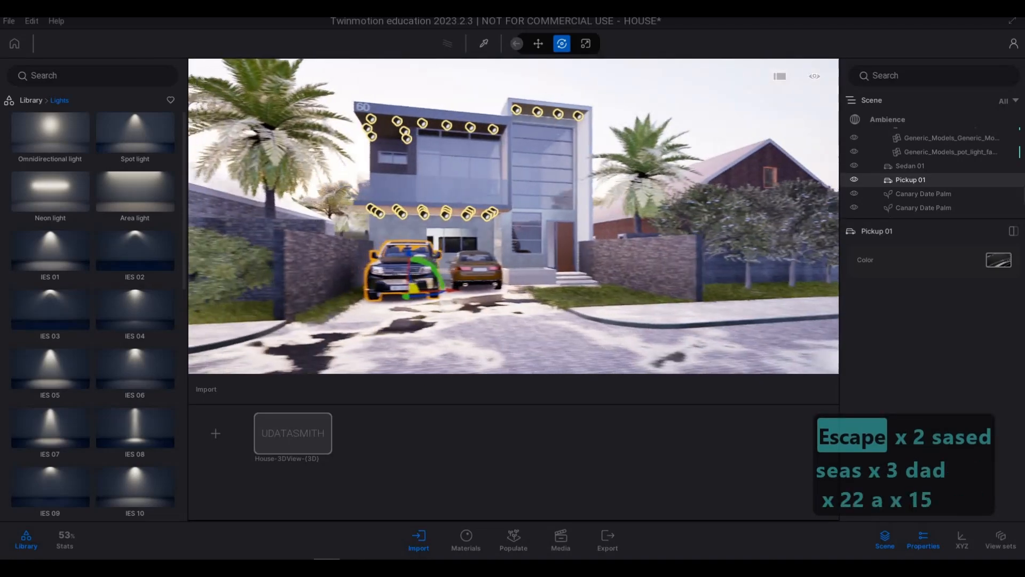
key("w")
key("w")
key("d")
key("d")
key("s")
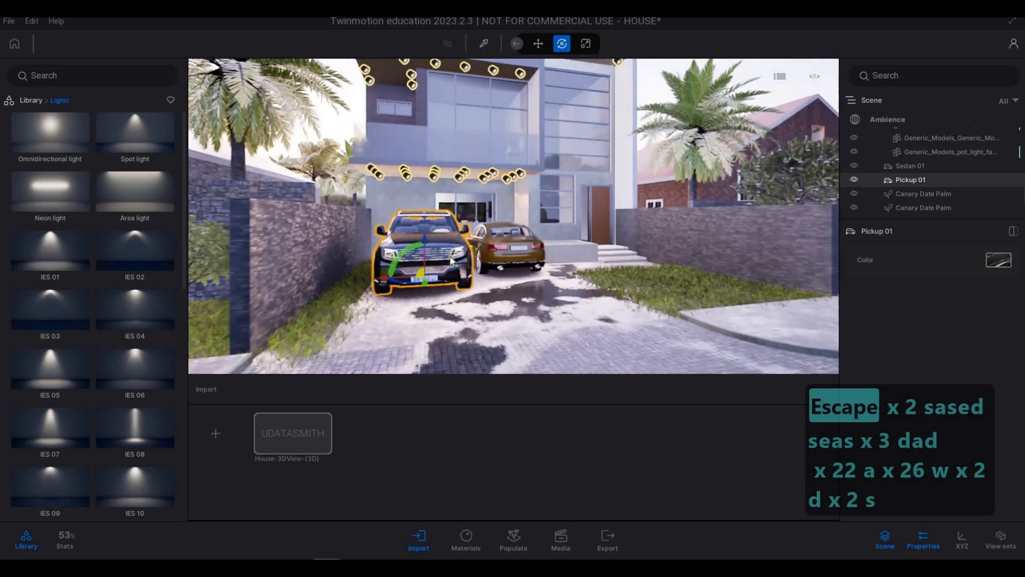
Open the Objects category of the asset library.
key("w")
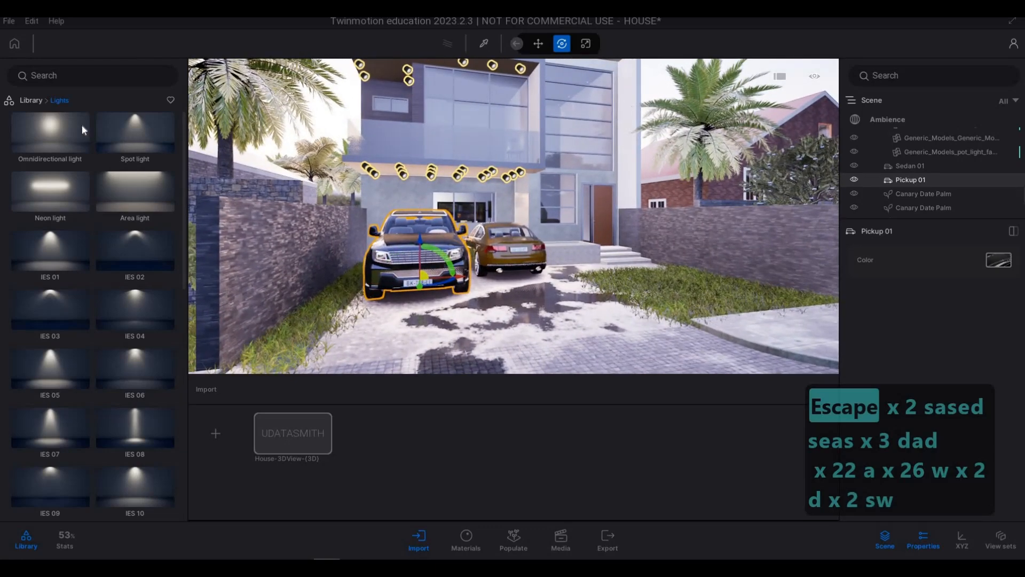
key("w")
left_click(25, 100)
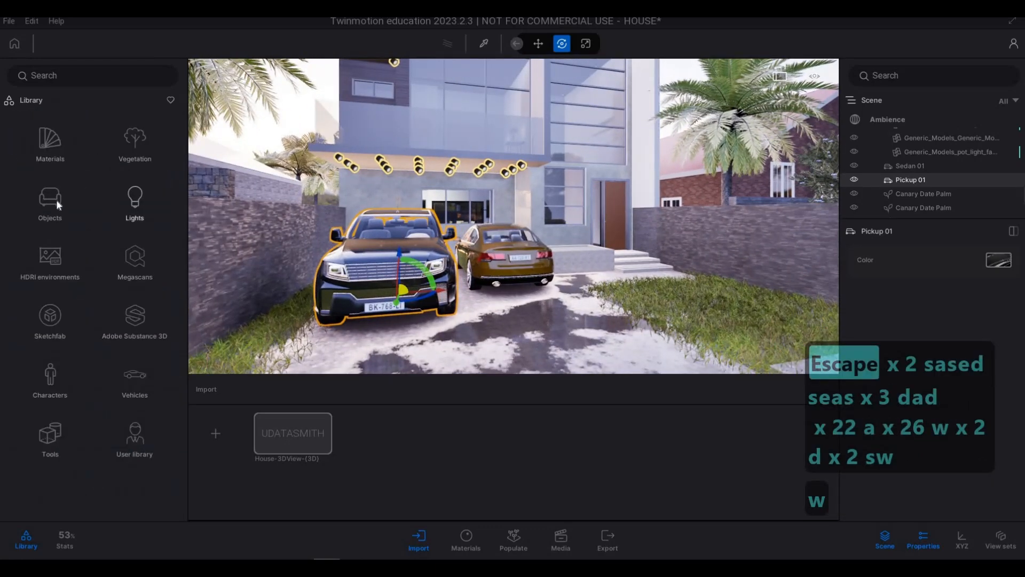
left_click(61, 200)
Select the light sources inside both bedside table lamps in the upstairs front bedroom.
key("q")
key("q")
key("q")
key("q")
key("q")
key("q")
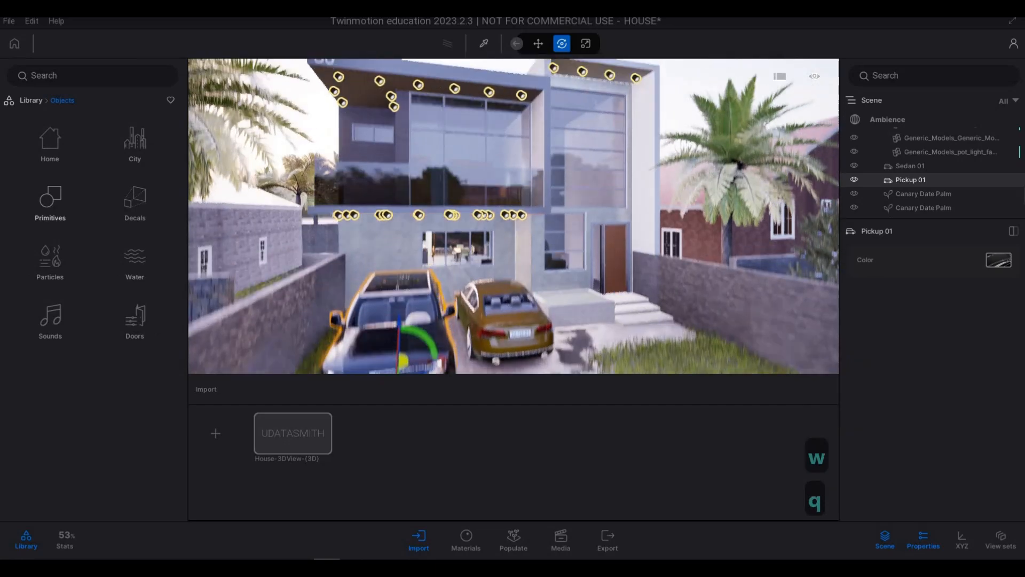
key("a")
key("w")
key("q")
key("a")
key("q")
key("a")
key("q")
key("w")
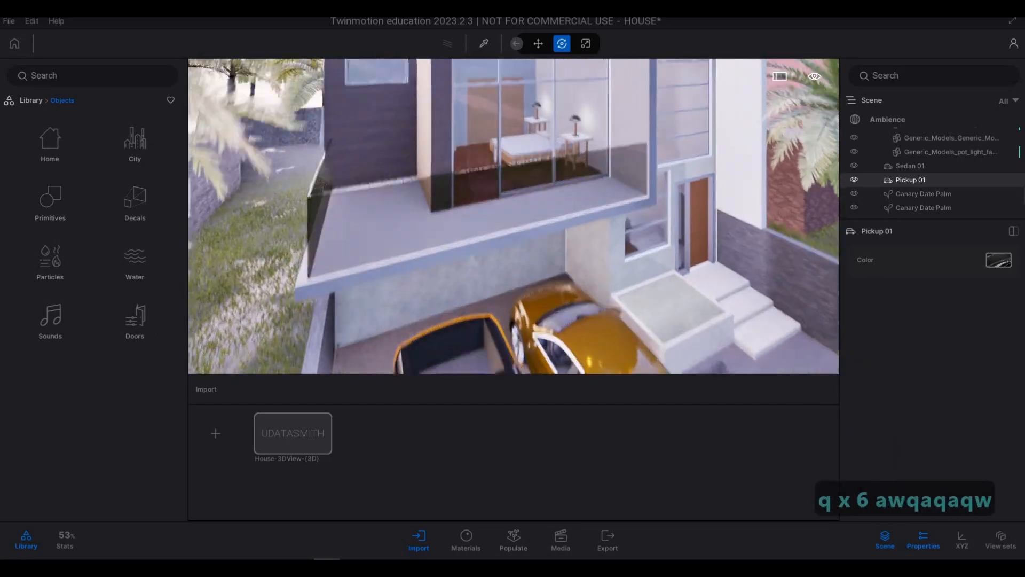
key("a")
key("w")
key("d")
key("w")
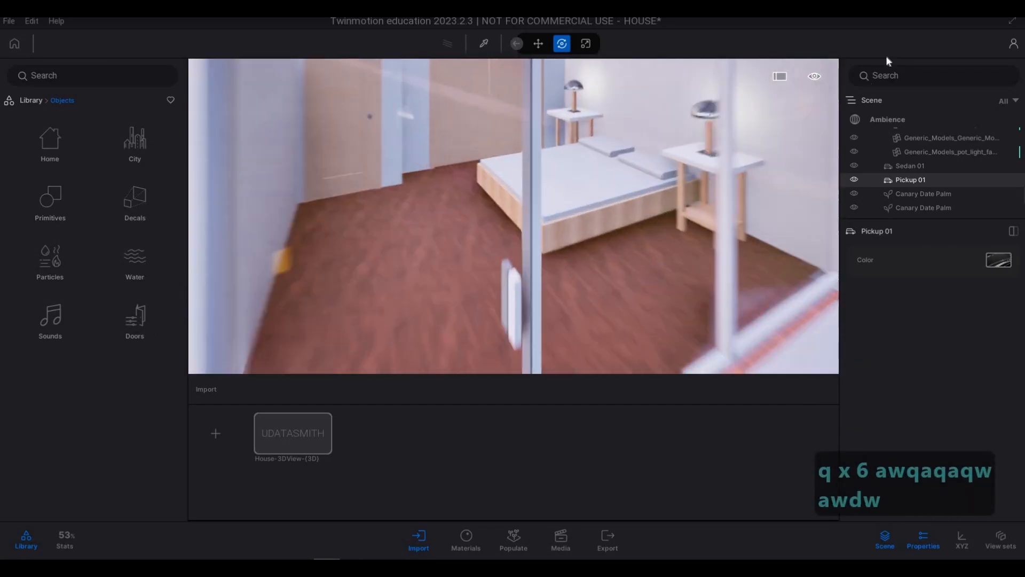
key("d")
key("w")
key("d")
left_click_drag(487, 255, 615, 136)
key("s")
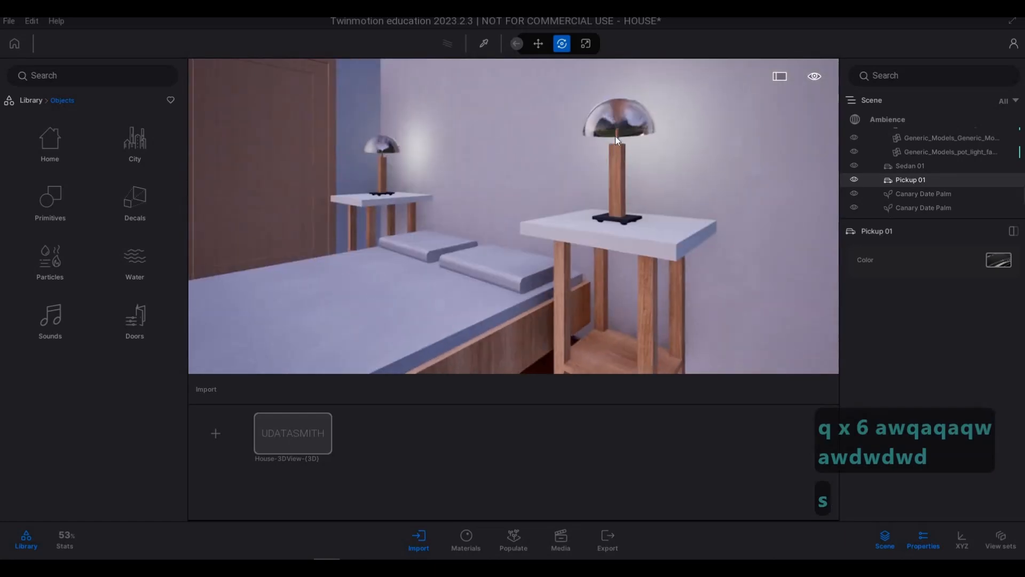
left_click(616, 133)
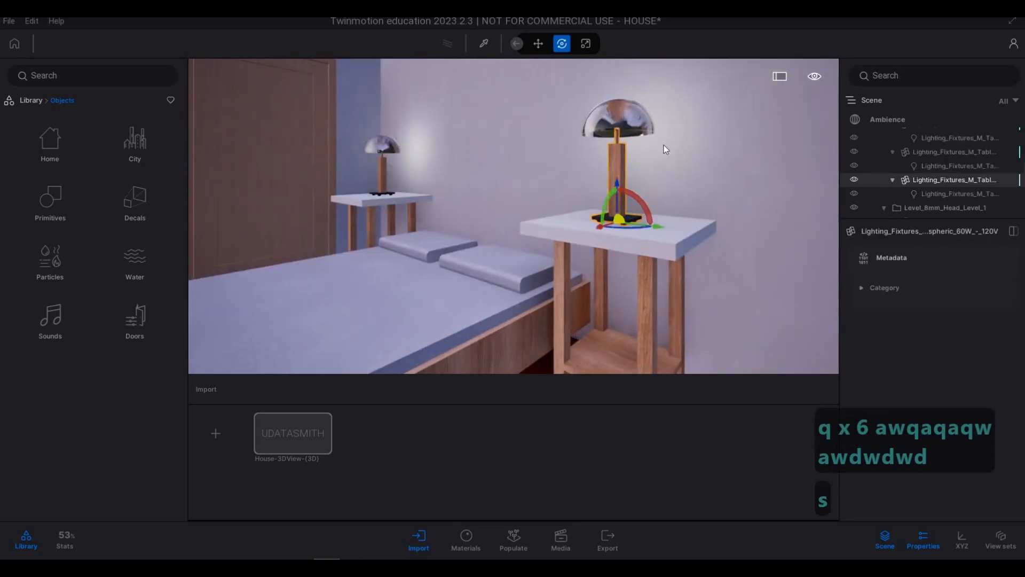
left_click(936, 196)
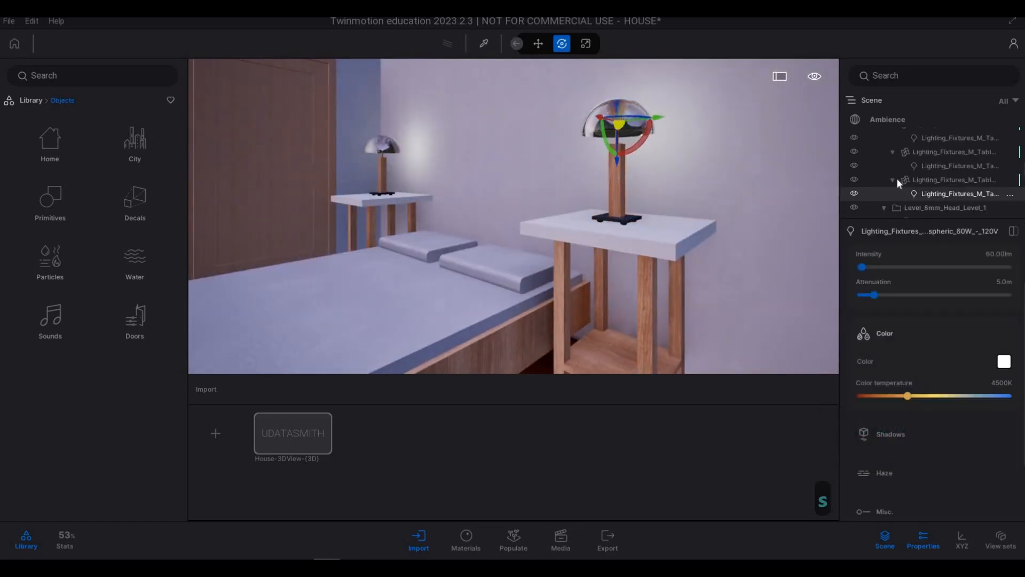
key("s")
key("d")
left_click(933, 166, "ctrl")
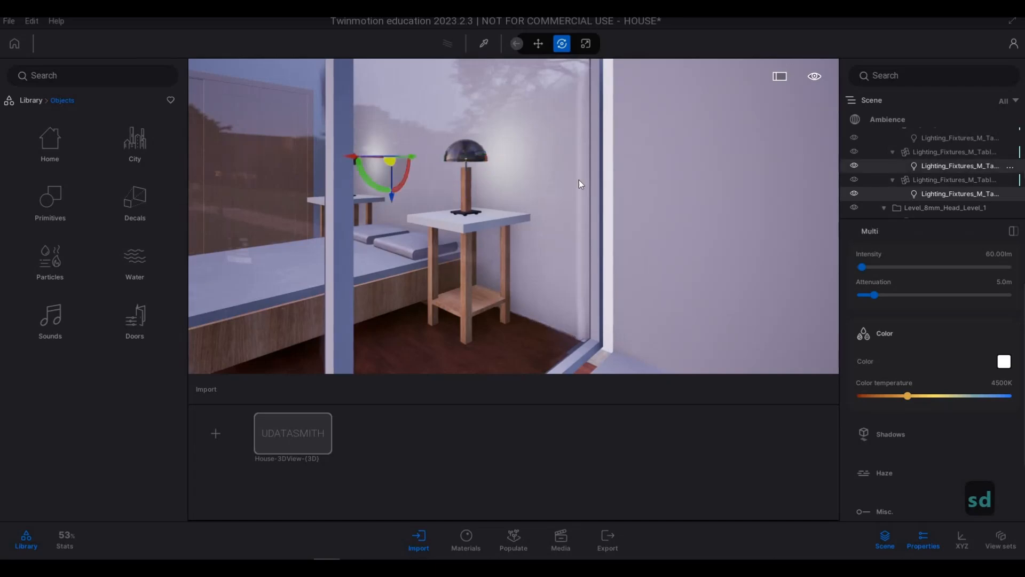
Add the light sources of the other table lamps of the same type in the scene hierarchy to the selection.
key("a")
key("w")
key("d")
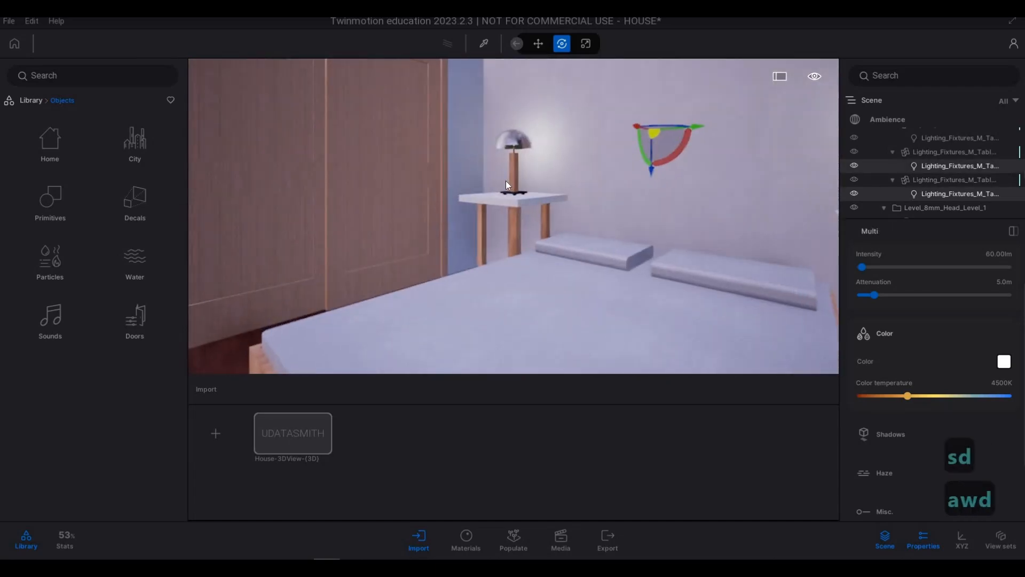
key("s")
key("d")
key("s")
key("d")
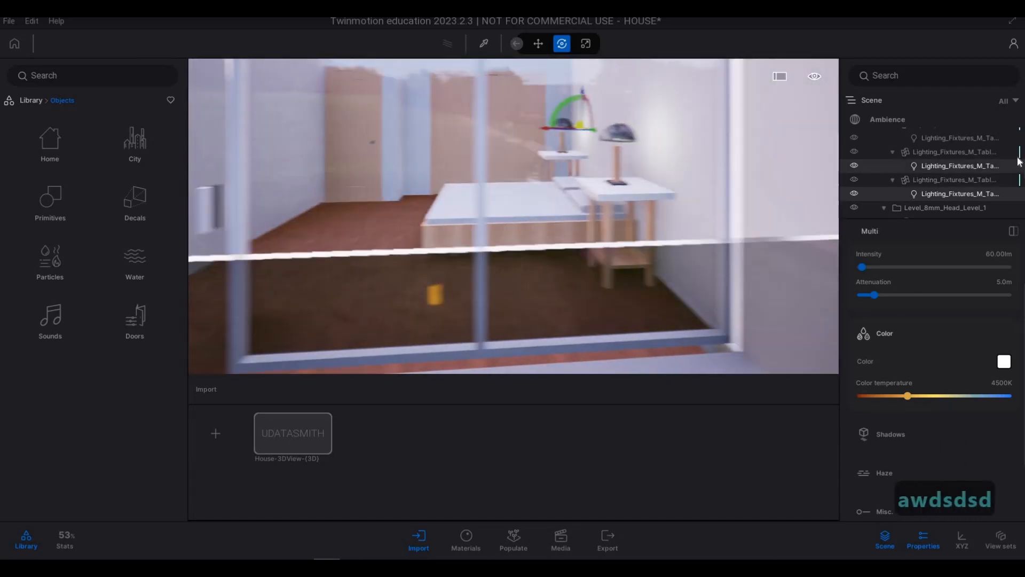
key("e")
scroll(949, 167, "up", 2)
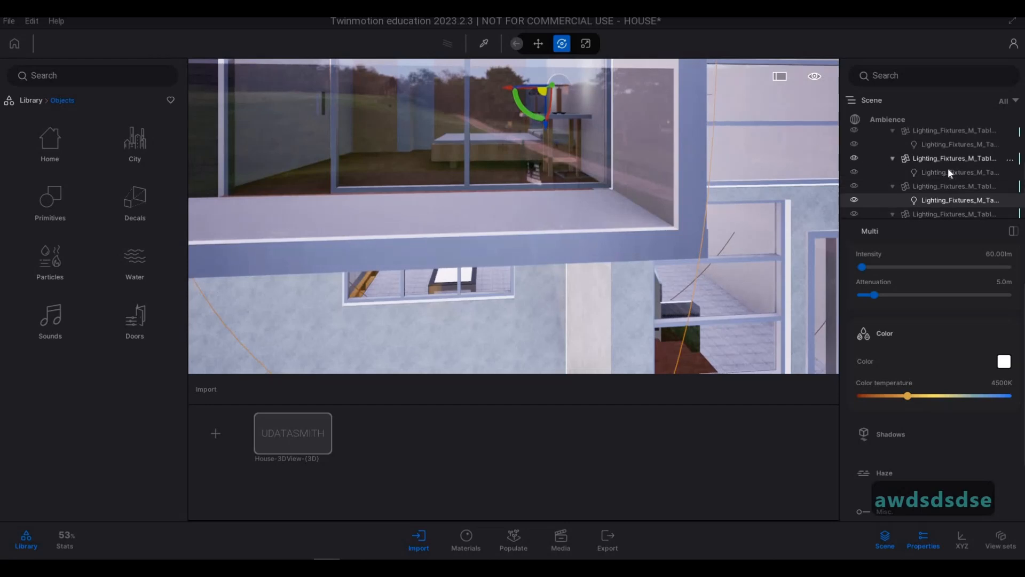
left_click(941, 172, "ctrl")
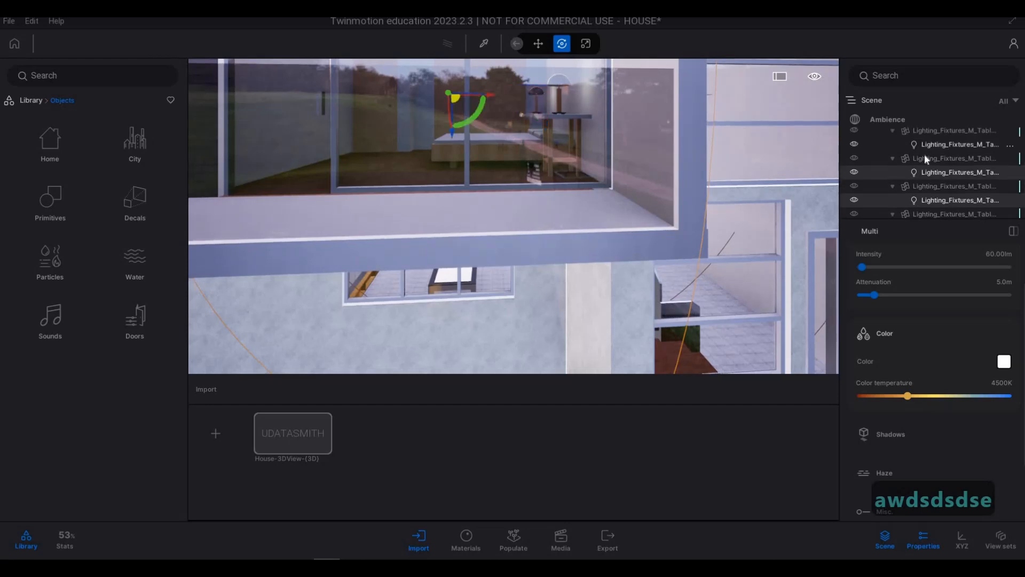
scroll(929, 154, "up", 1)
left_click(934, 156, "ctrl")
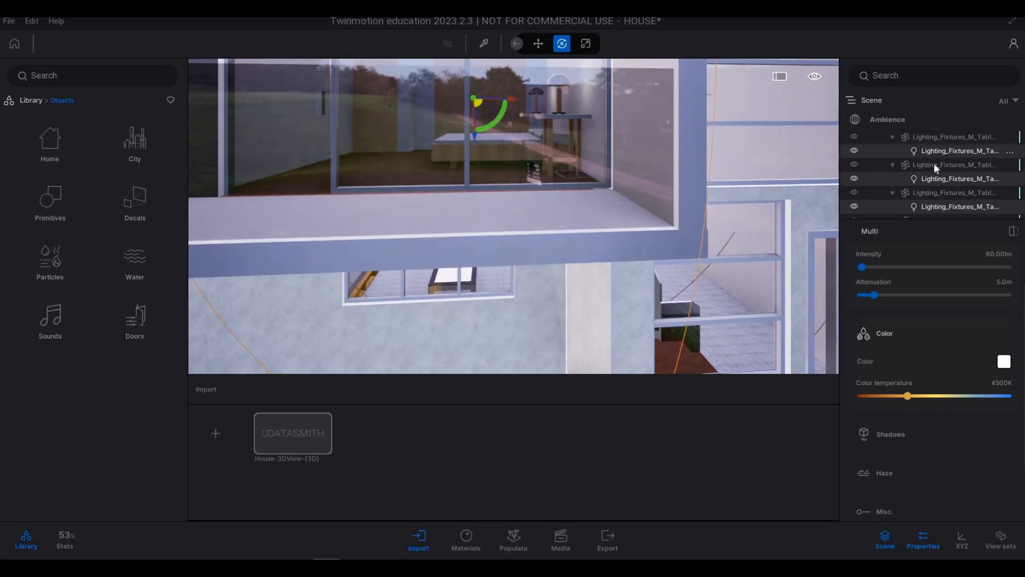
scroll(934, 160, "up", 1)
left_click(936, 140, "ctrl")
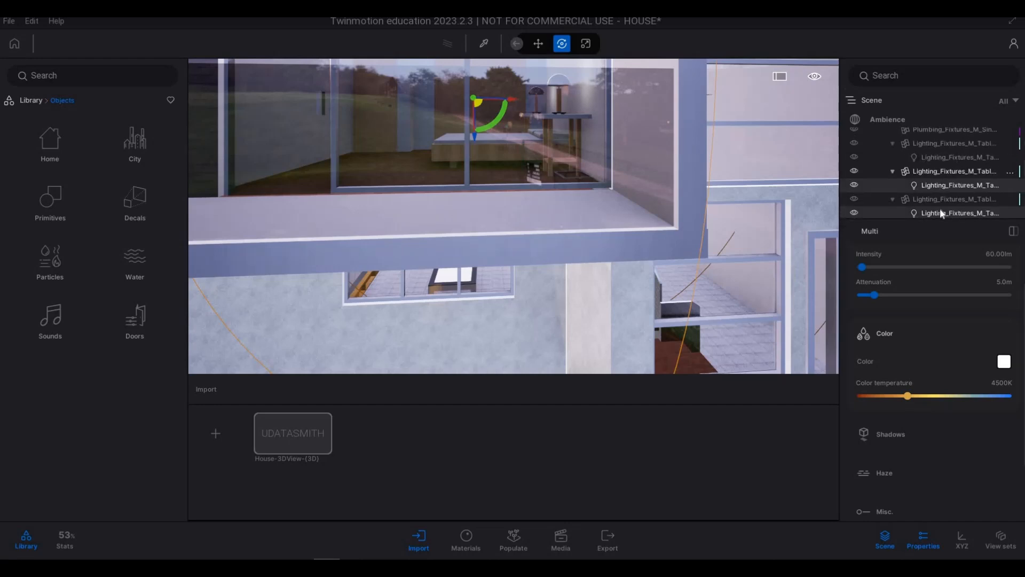
left_click(950, 158, "ctrl")
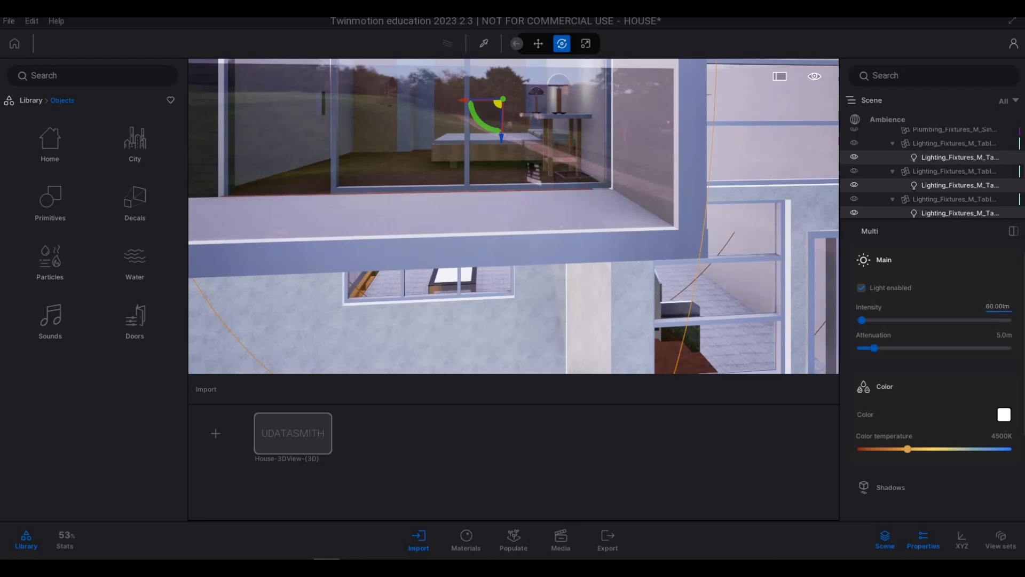
Set the selected table-lamp lights' intensity to 20 lm and color temperature to about 3609K, and clear the selection.
left_click_drag(990, 307, 1012, 307)
key("BackSpace")
key("BackSpace")
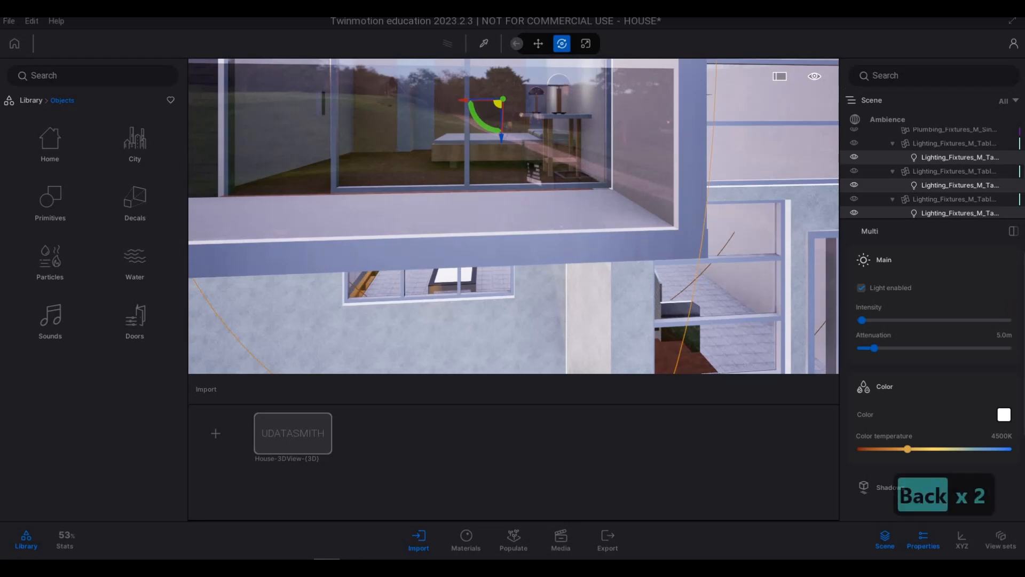
type("20")
key("Return")
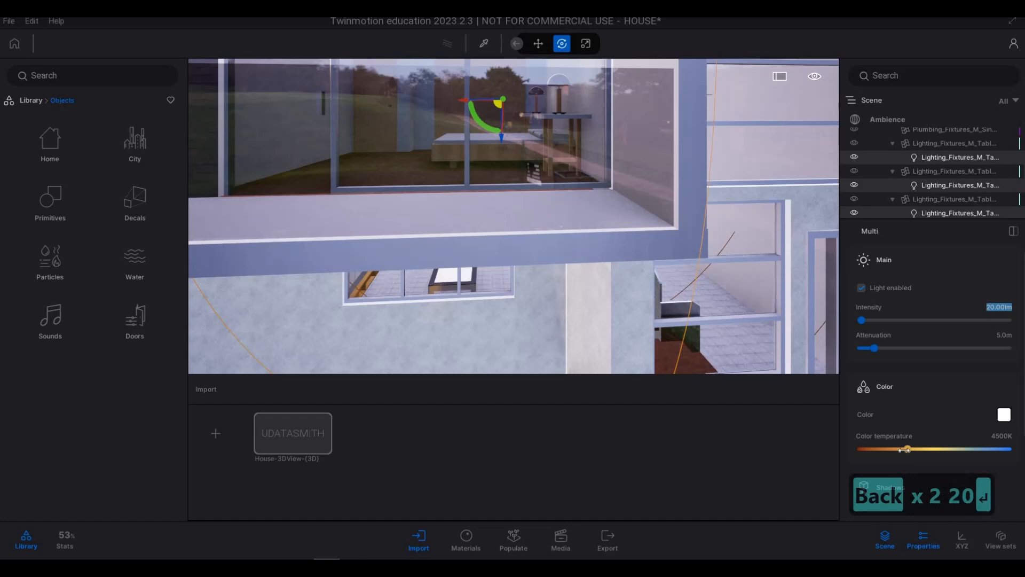
left_click_drag(906, 450, 895, 450)
key("s")
key("a")
right_click_drag(469, 143, 581, 188)
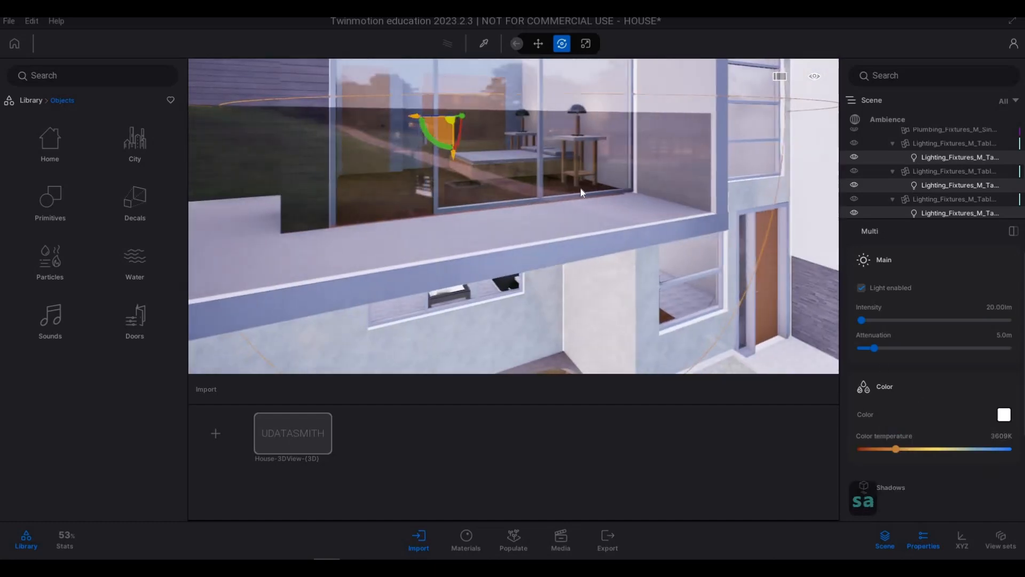
key("w")
key("Escape")
key("Escape")
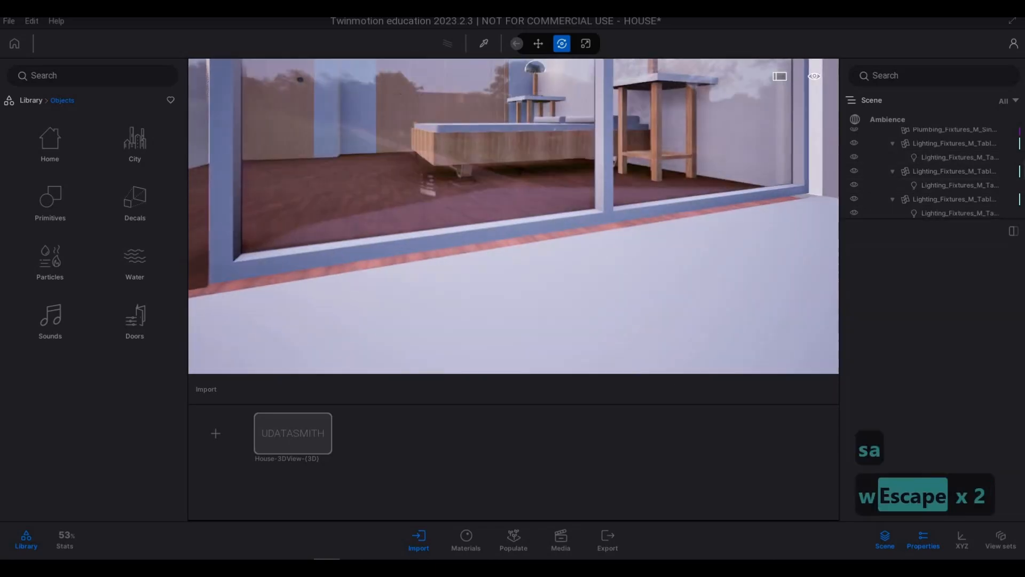
Look through the backyard table models in the Home objects library for furniture for the upstairs balcony.
key("a")
key("w")
key("q")
key("s")
key("d")
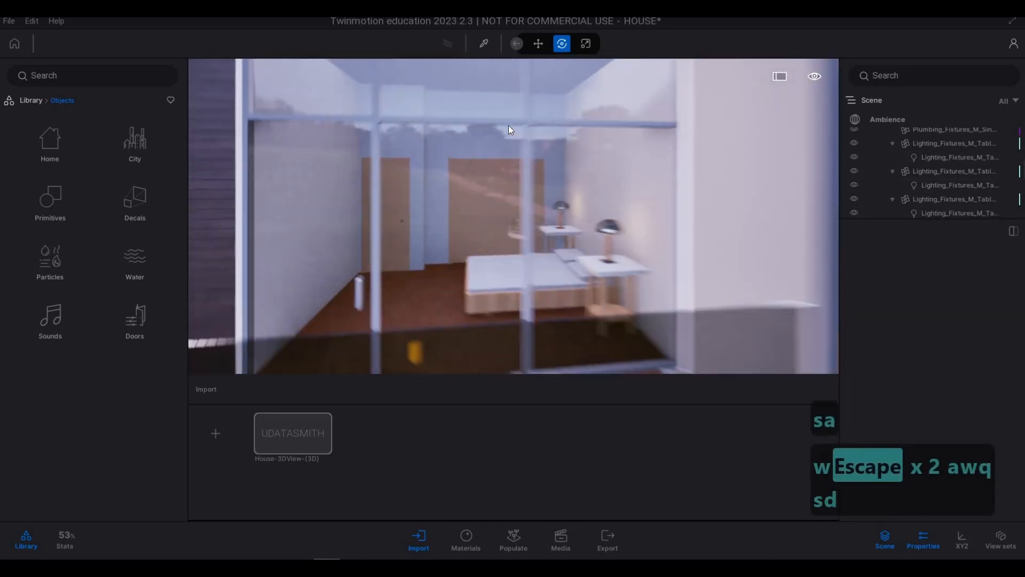
key("s")
key("a")
key("s")
key("a")
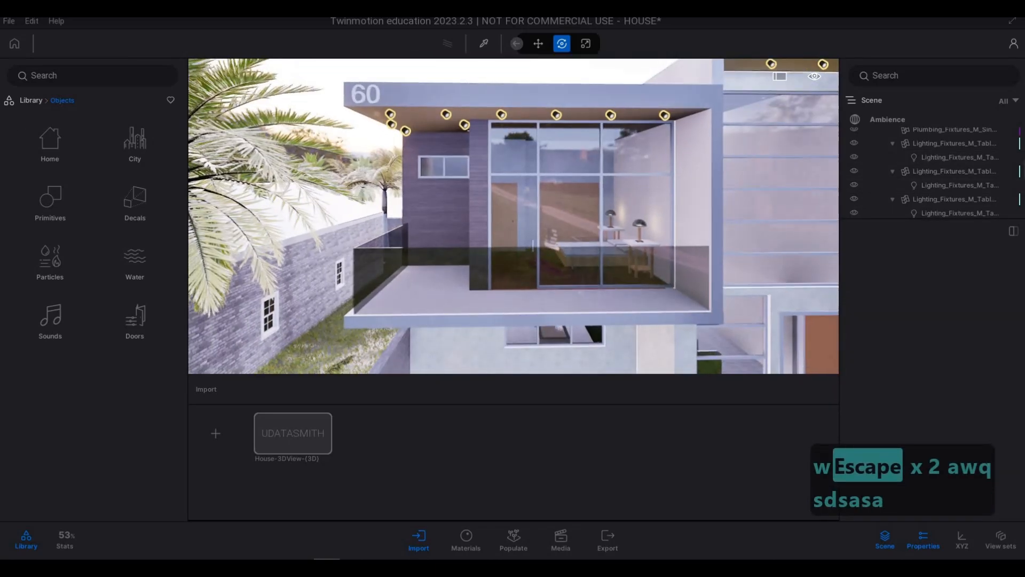
key("w")
left_click(54, 149)
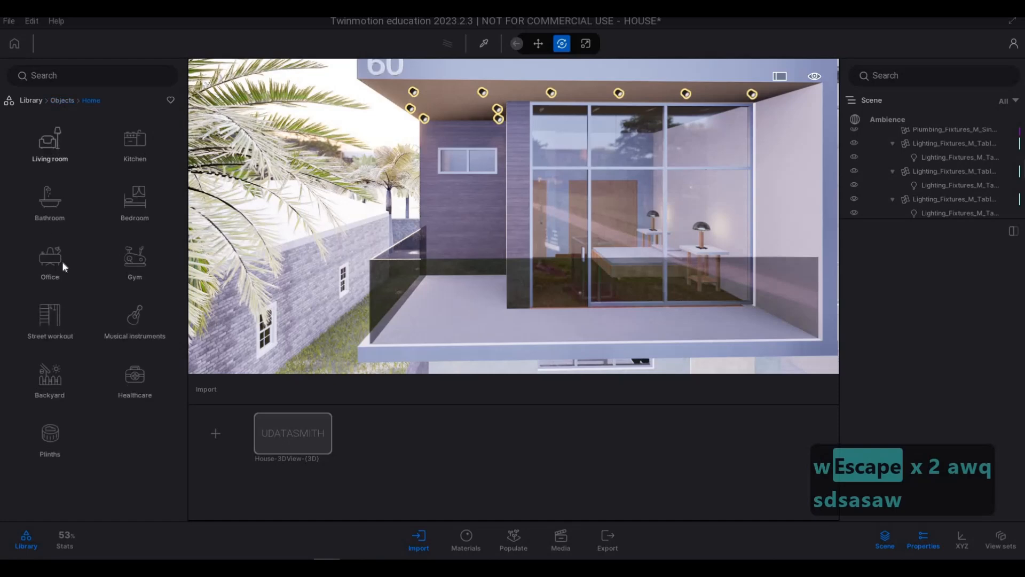
left_click(68, 373)
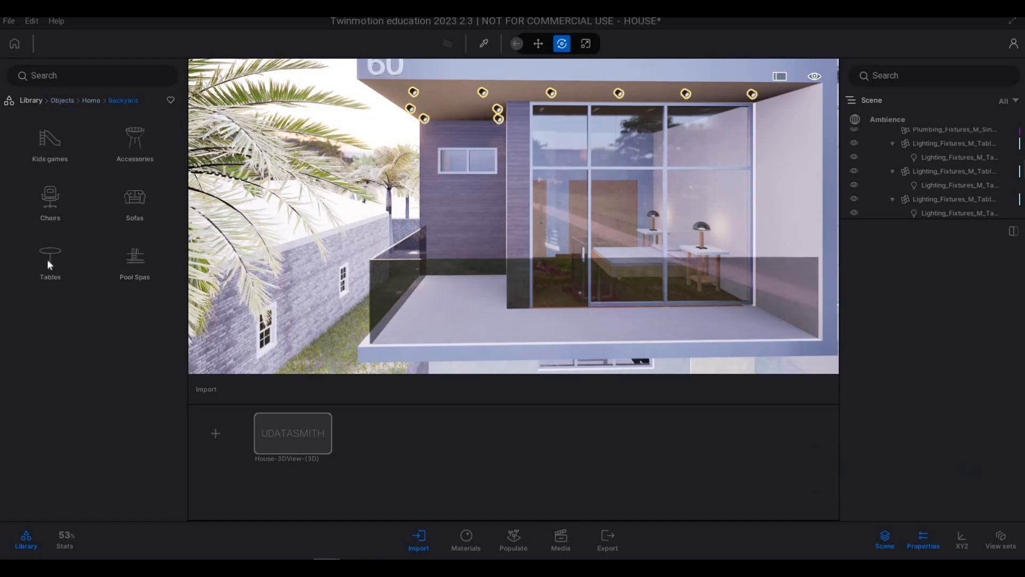
left_click(49, 255)
scroll(182, 190, "down", 2)
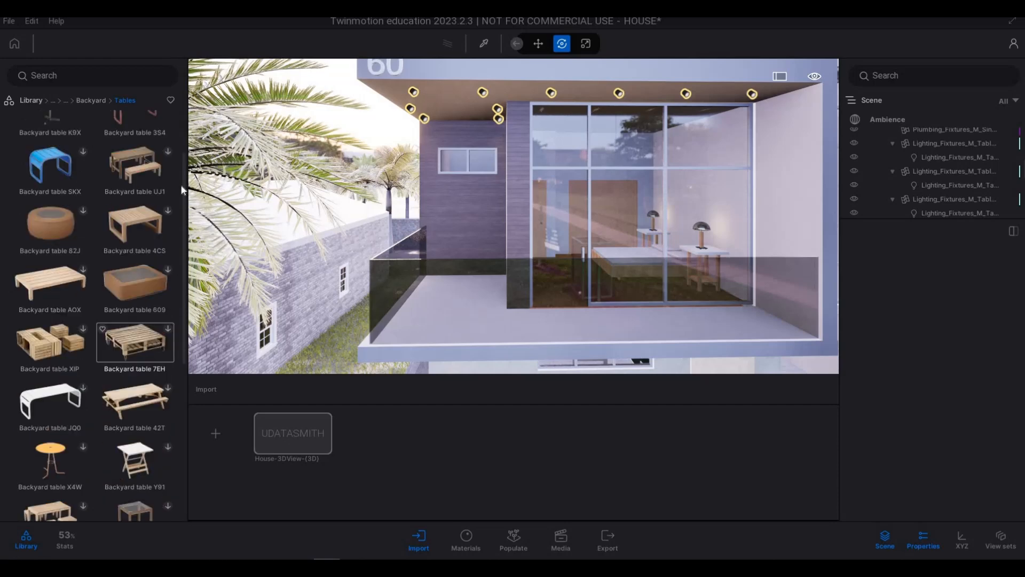
scroll(178, 342, "down", 5)
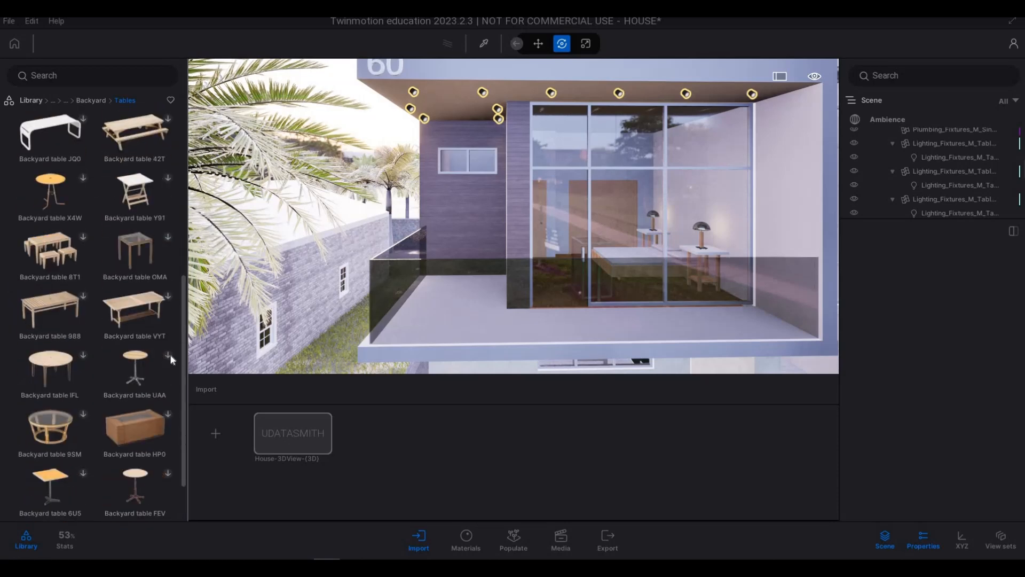
scroll(107, 151, "up", 4)
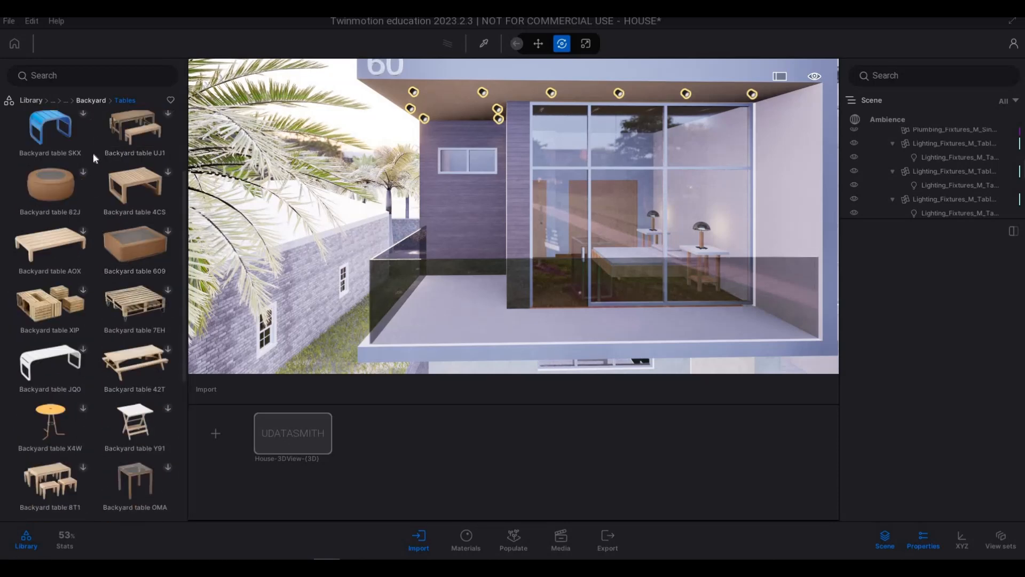
Look through the backyard chair models and examine the narrow balcony area beside the dark wood-clad wall.
left_click(91, 101)
left_click(57, 210)
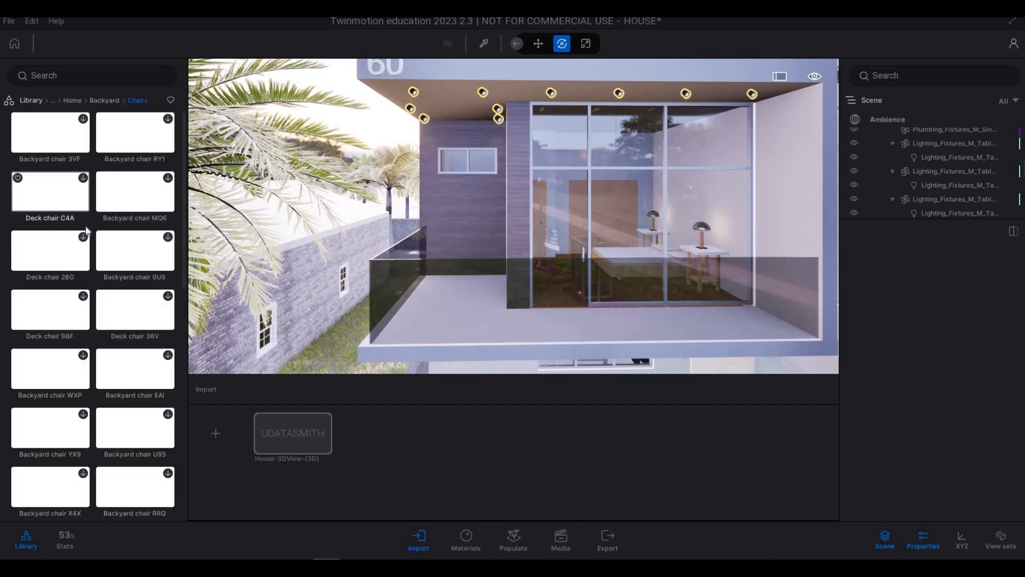
scroll(82, 334, "down", 1)
scroll(81, 329, "down", 10)
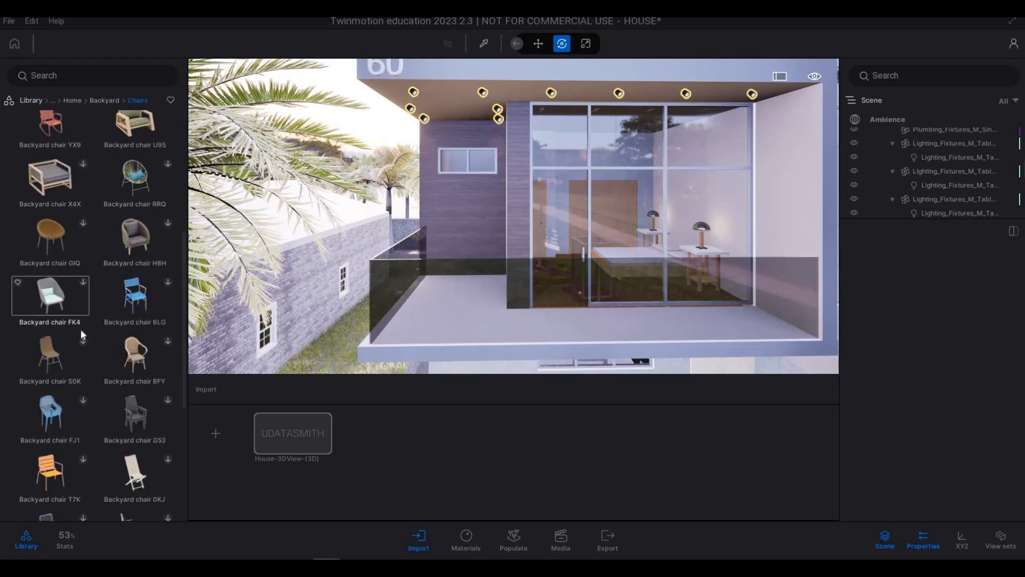
scroll(94, 271, "down", 1)
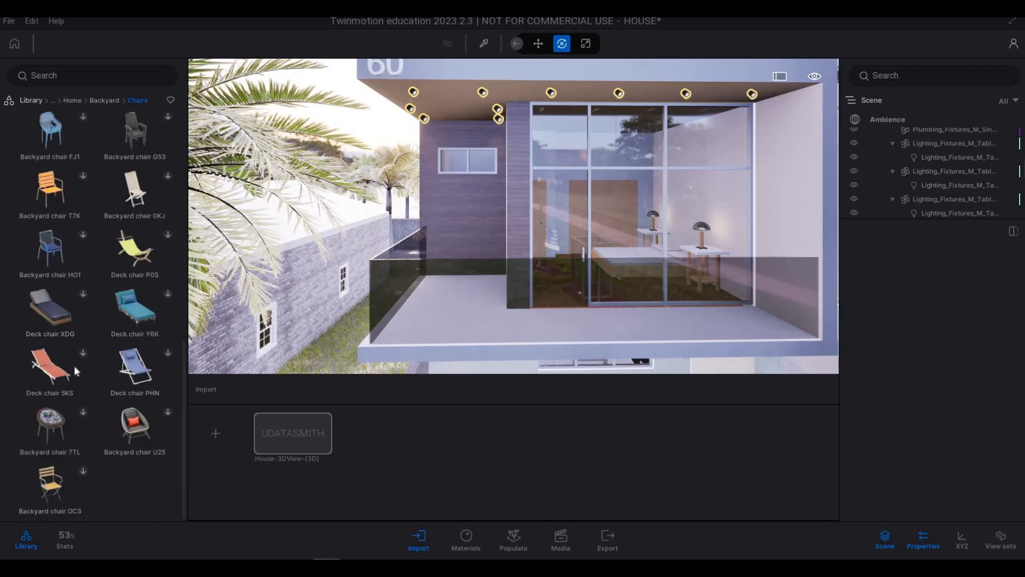
scroll(74, 372, "up", 1)
scroll(73, 374, "down", 1)
key("w")
key("a")
key("w")
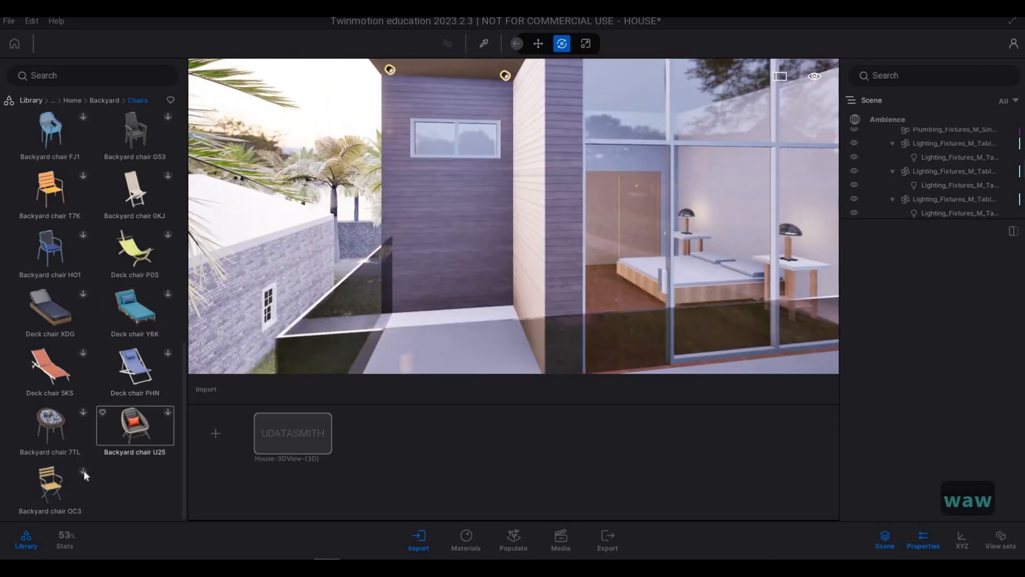
Find Backyard sofa S3R among the backyard sofas and download it.
left_click(103, 100)
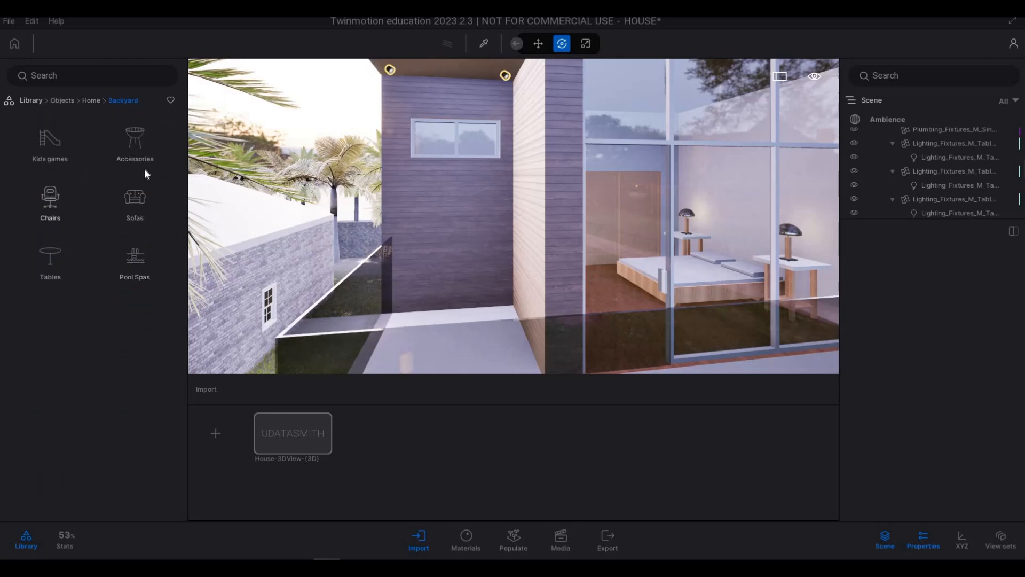
left_click(146, 150)
left_click(133, 216)
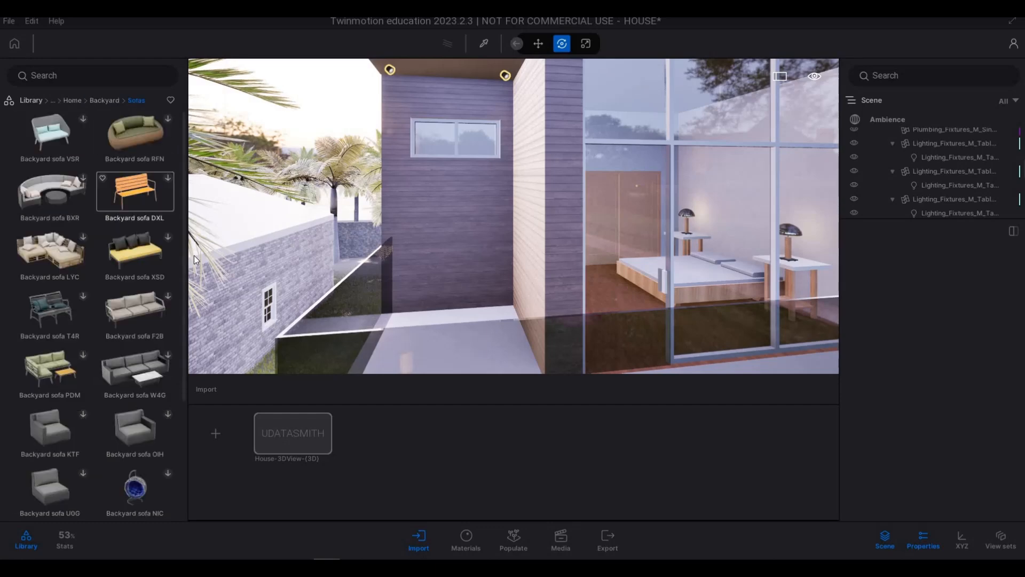
scroll(140, 294, "down", 2)
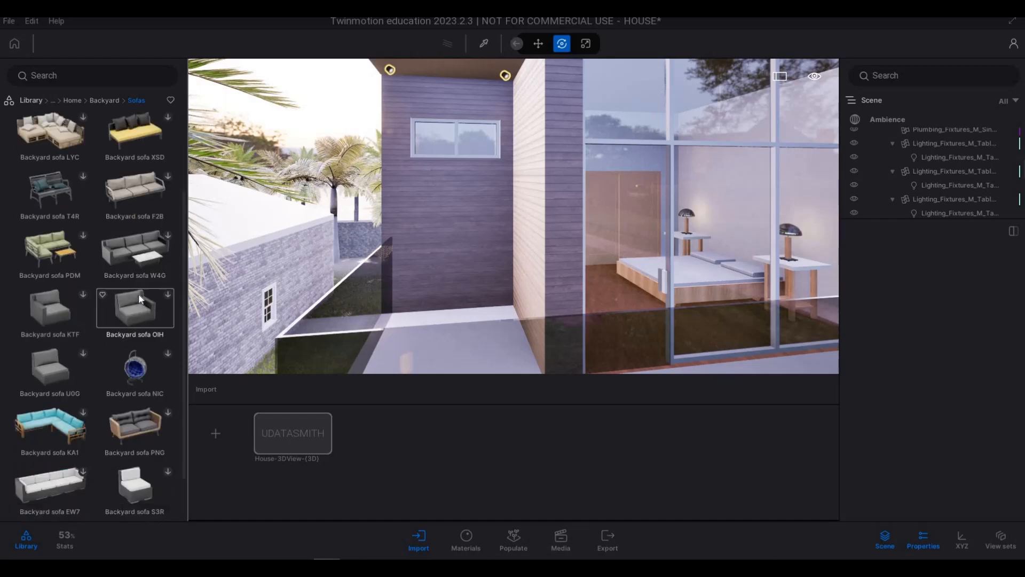
scroll(140, 299, "down", 1)
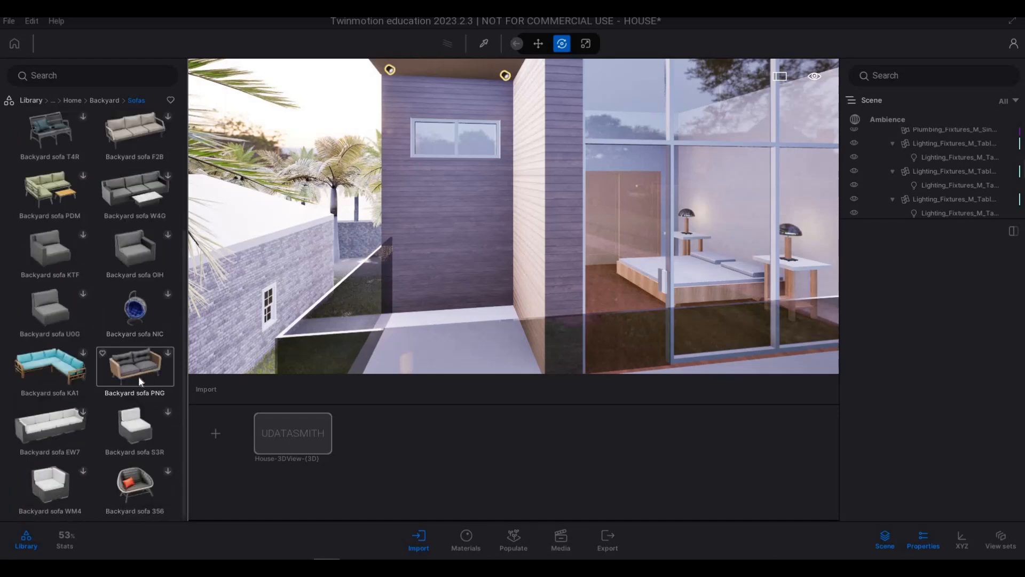
left_click(170, 412)
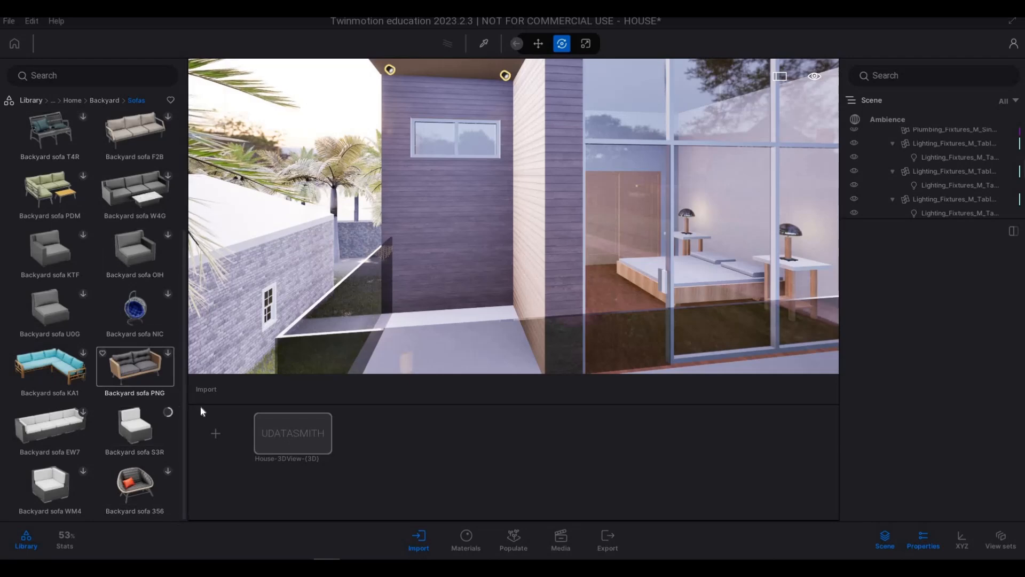
Compare the backyard and deck chair models as alternatives for the balcony corner.
scroll(445, 291, "down", 3)
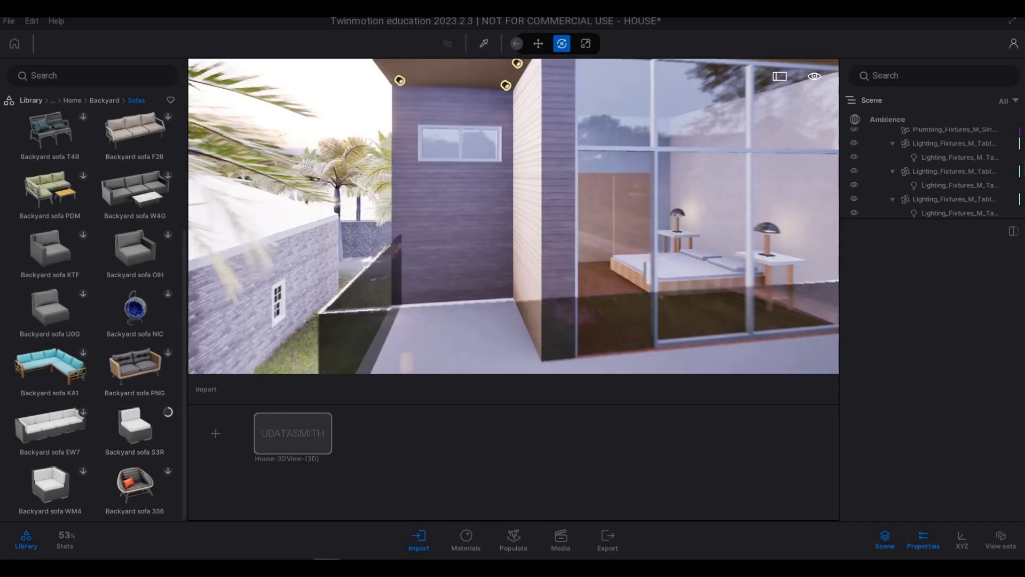
right_click_drag(445, 291, 141, 307)
key("w")
key("q")
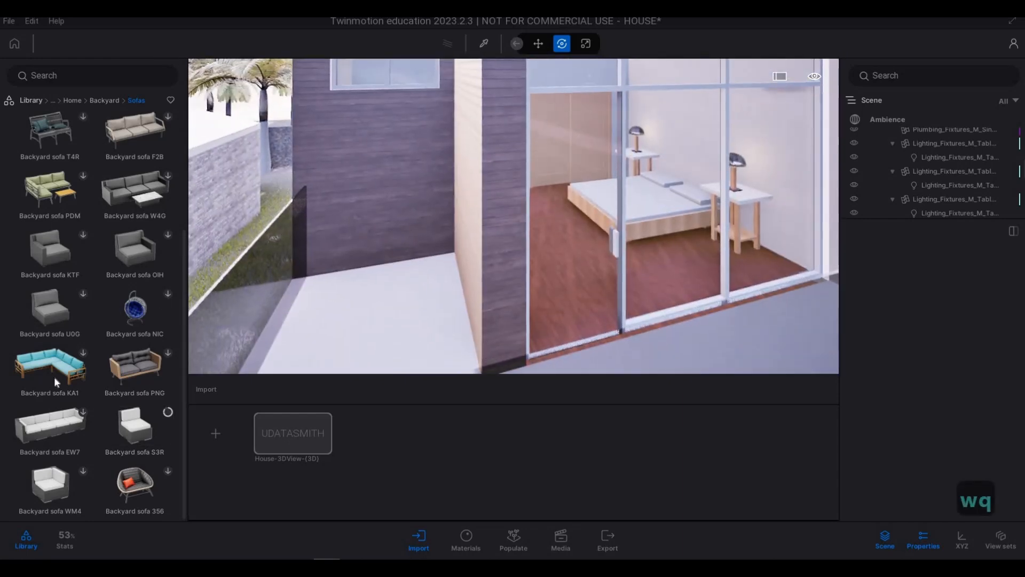
scroll(94, 107, "up", 1)
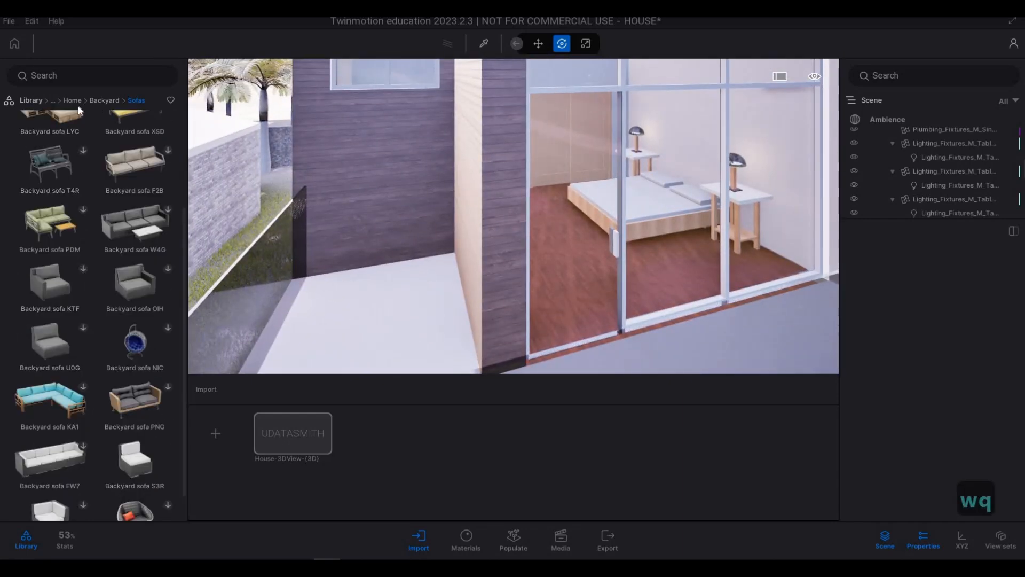
left_click(100, 100)
left_click(51, 197)
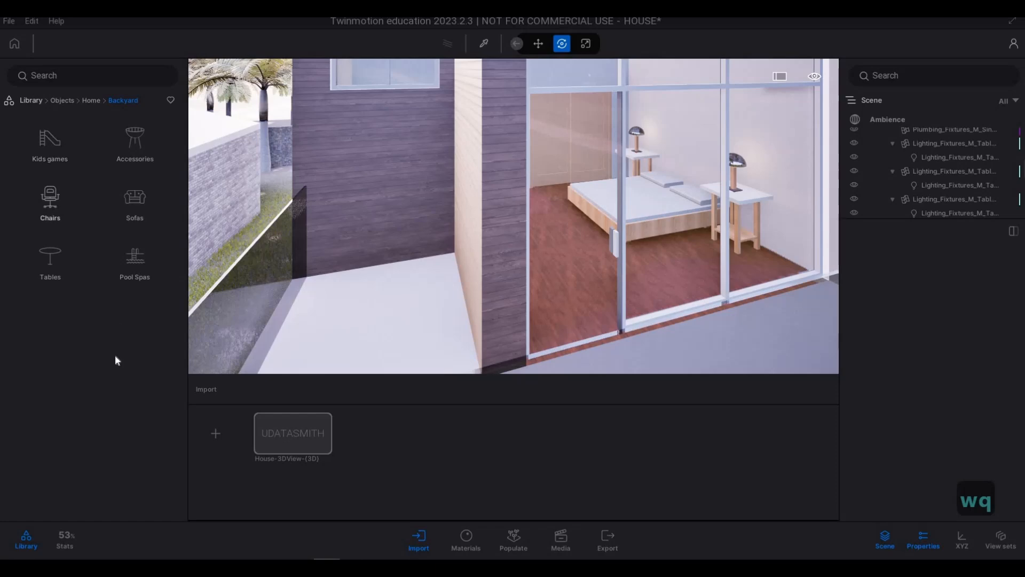
scroll(115, 385, "down", 3)
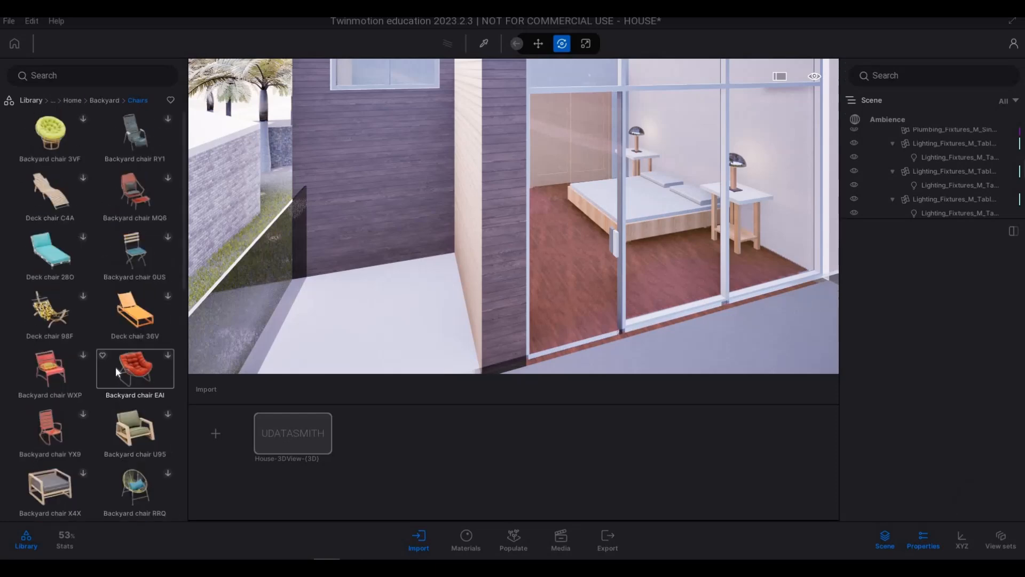
scroll(115, 372, "down", 5)
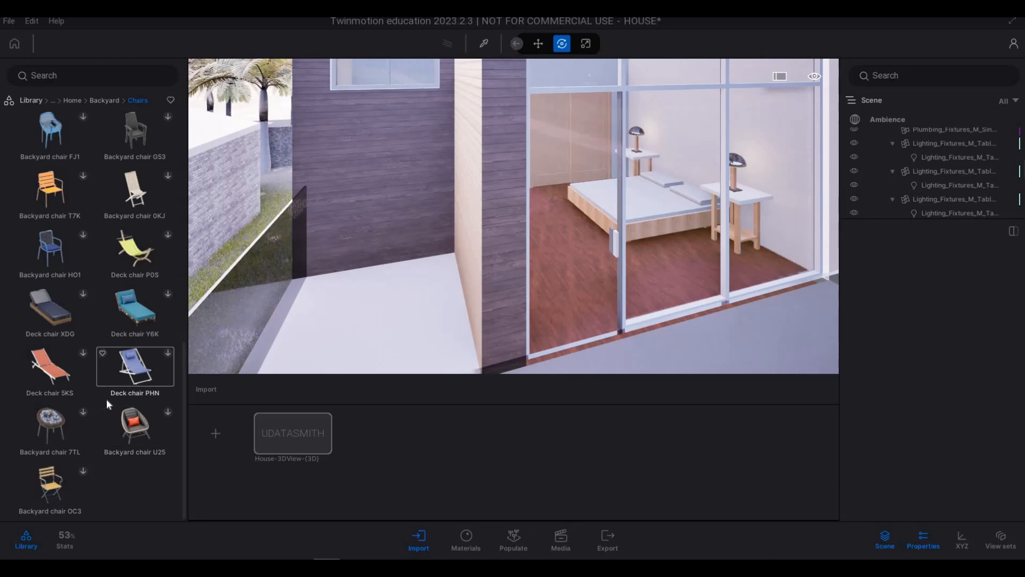
scroll(107, 400, "up", 5)
scroll(107, 399, "up", 4)
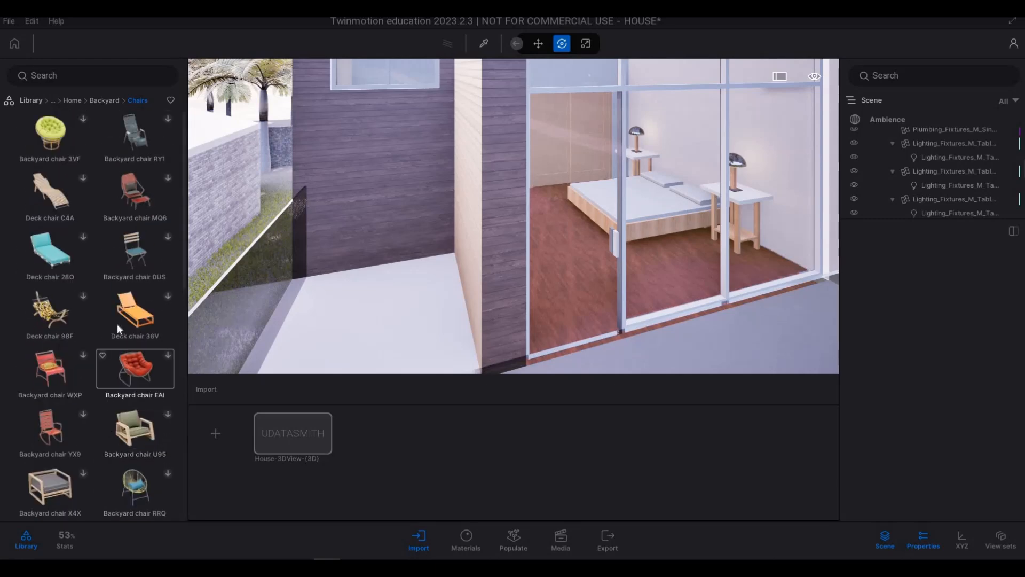
Place Backyard sofa S3R on the balcony floor in front of the dark wood-clad wall.
left_click(103, 99)
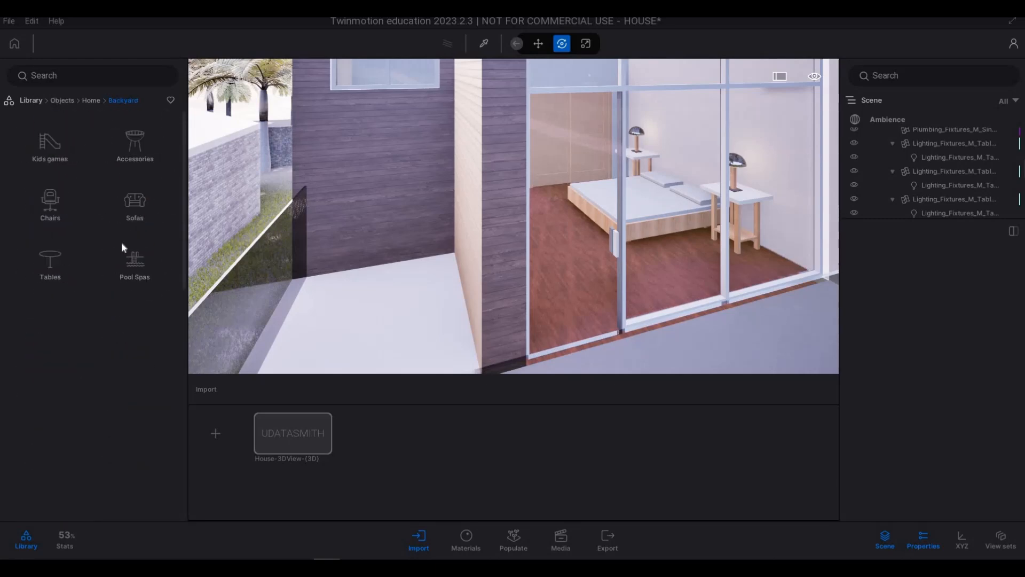
left_click(134, 202)
scroll(137, 428, "down", 3)
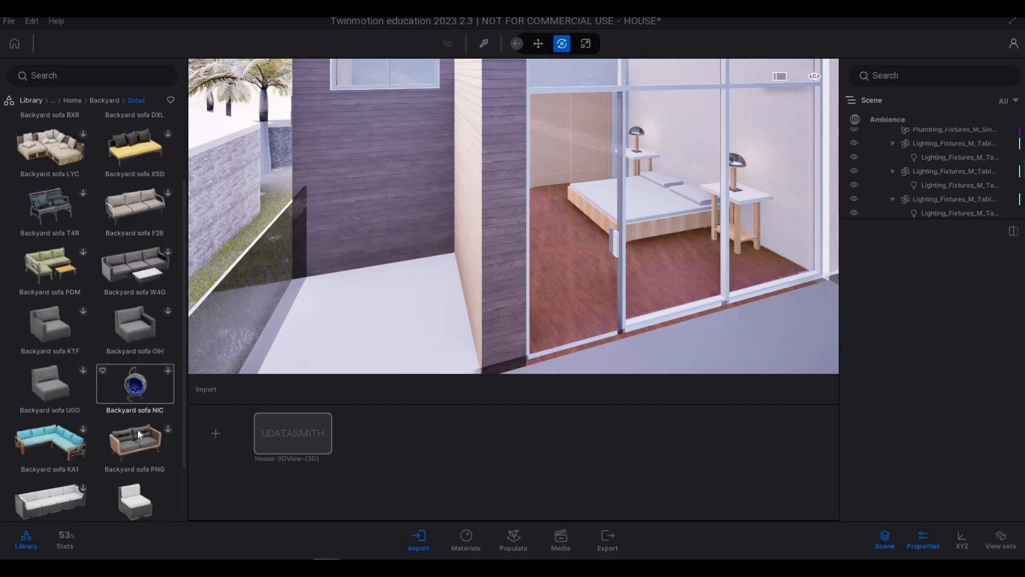
left_click_drag(384, 321, 384, 321)
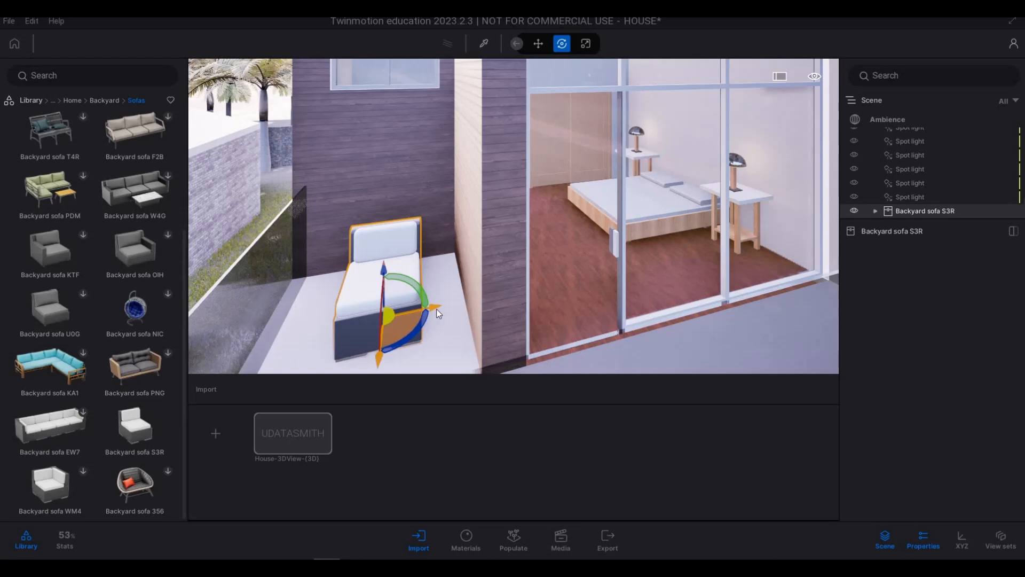
Shift the placed sofa sideways toward the glass railing.
key("s")
left_click_drag(427, 315, 435, 310)
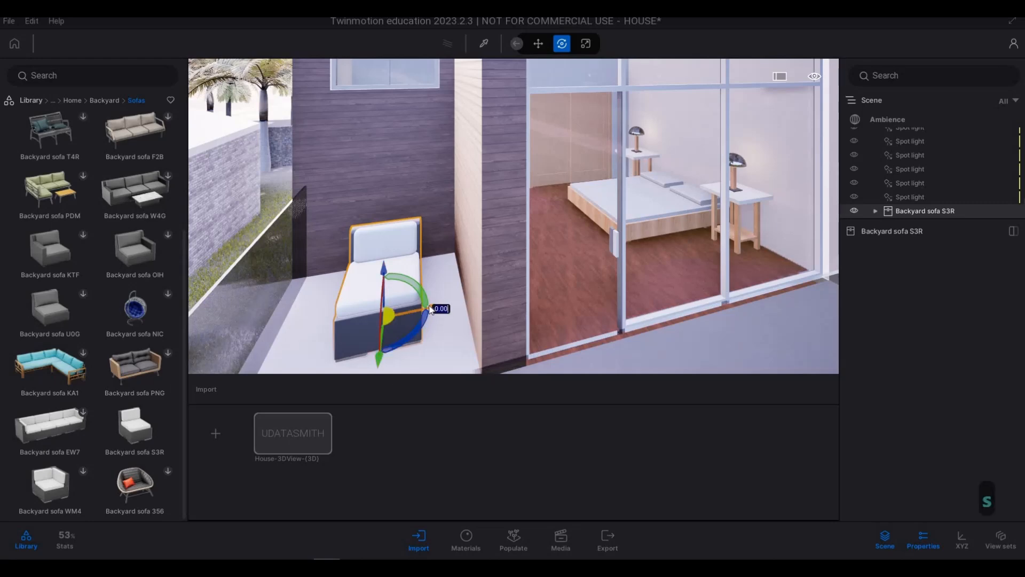
middle_click_drag(390, 305, 422, 311, "shift")
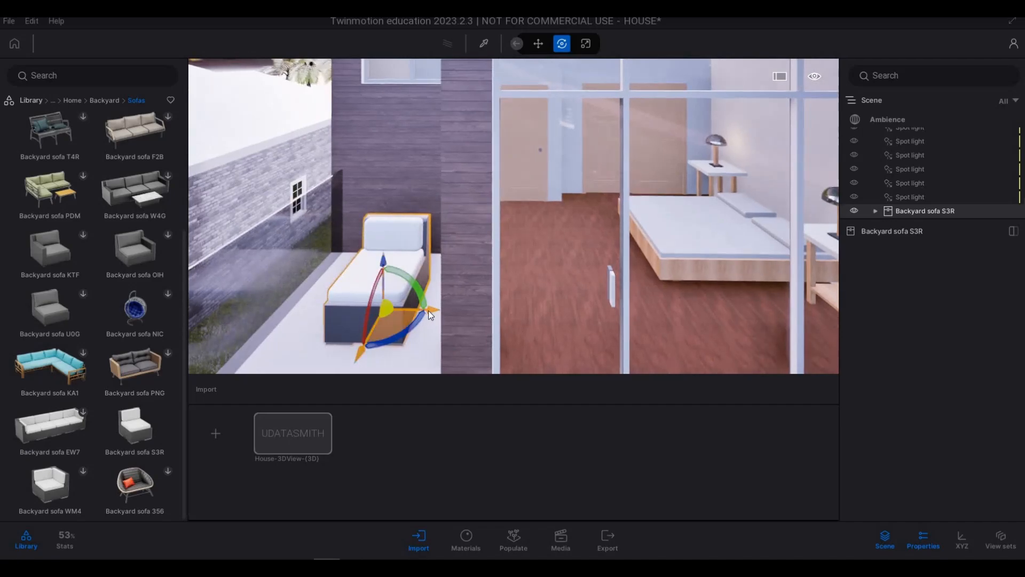
left_click_drag(398, 309, 373, 310)
Move the sofa about 0.51 back toward the wood-clad wall and about 0.18 closer to the glass railing.
key("a")
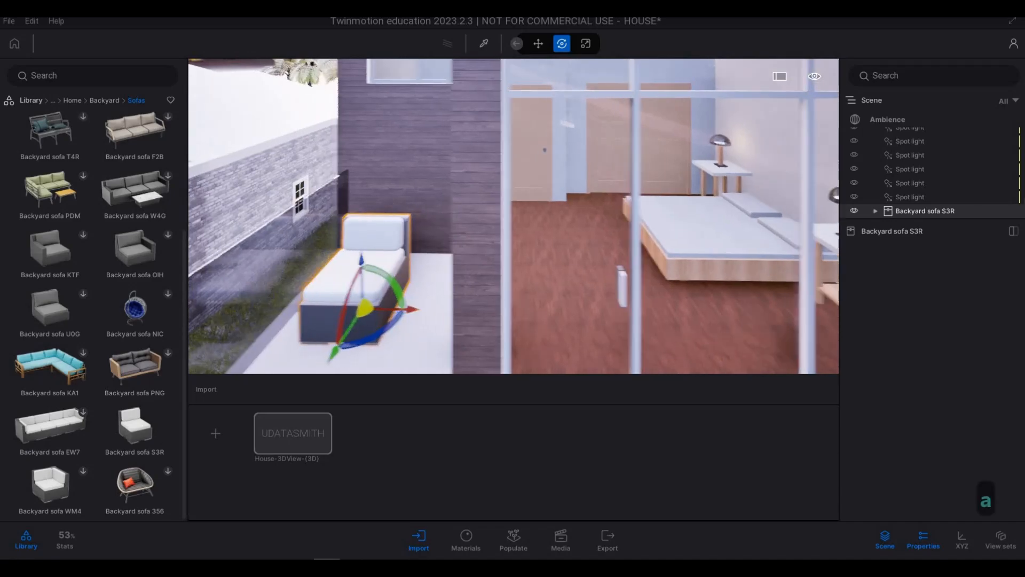
key("s")
key("s")
right_click_drag(374, 310, 394, 317)
key("a")
key("w")
key("q")
key("s")
key("a")
key("a")
key("e")
key("a")
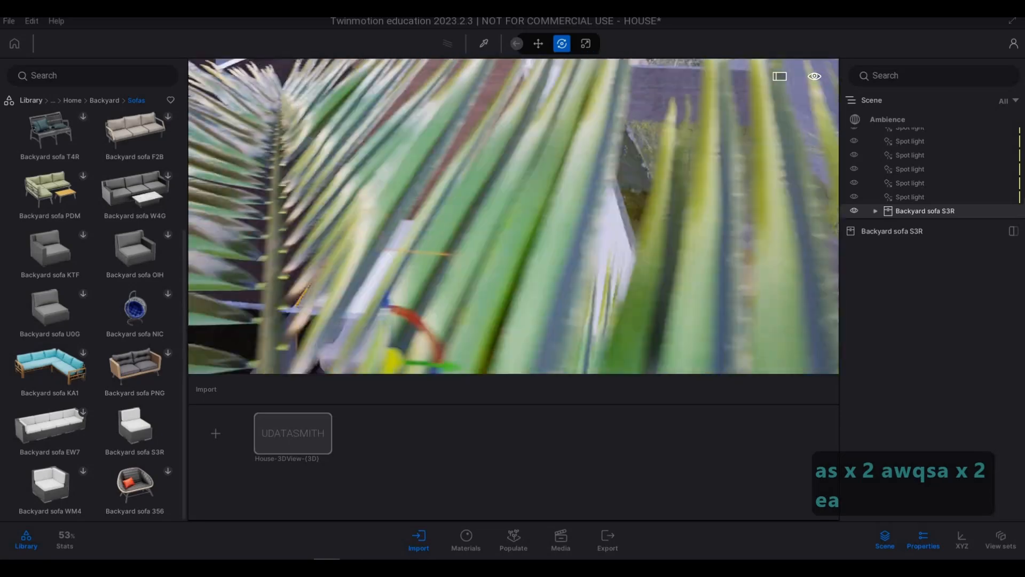
key("d")
key("d")
key("e")
key("s")
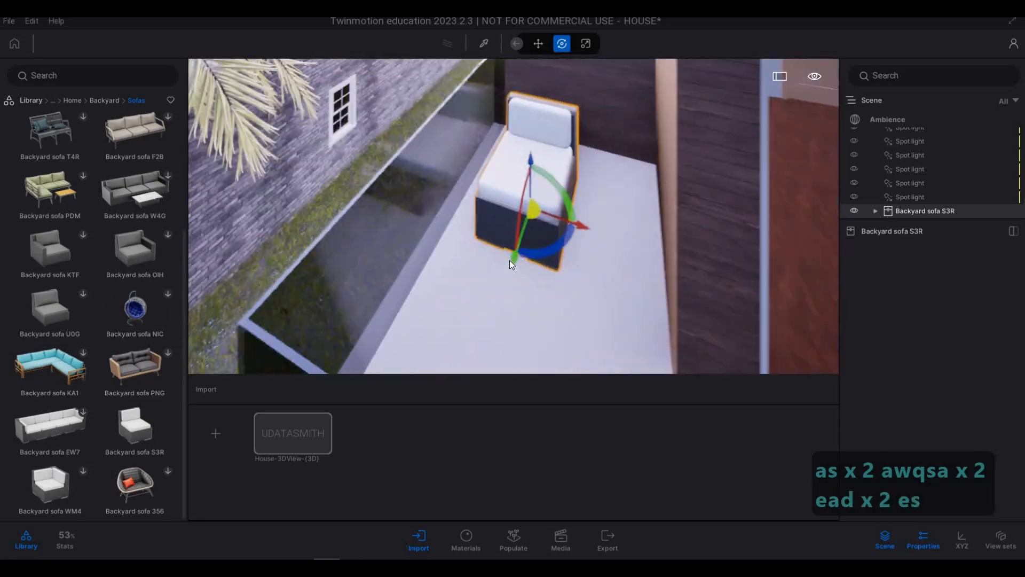
left_click_drag(519, 224, 536, 210)
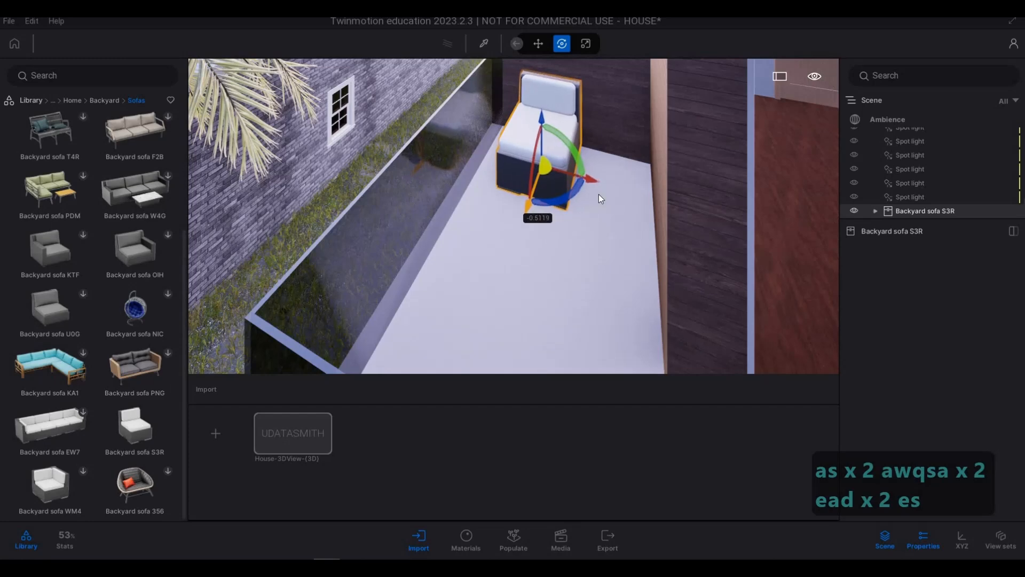
left_click_drag(590, 181, 572, 176)
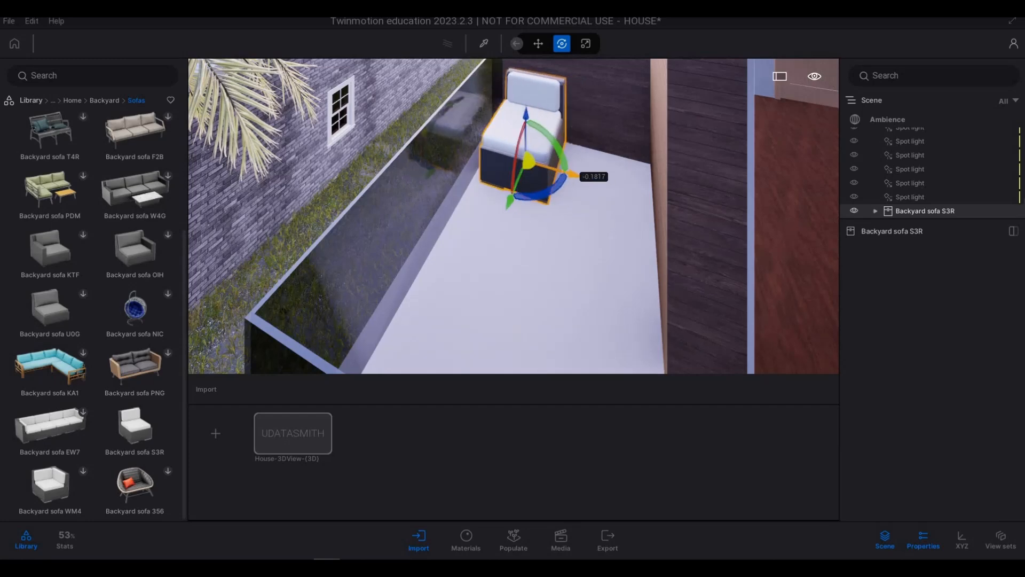
Clear the sofa selection and return the asset library to the Objects category.
right_click_drag(579, 205, 490, 191)
key("a")
key("s")
key("w")
key("a")
key("Escape")
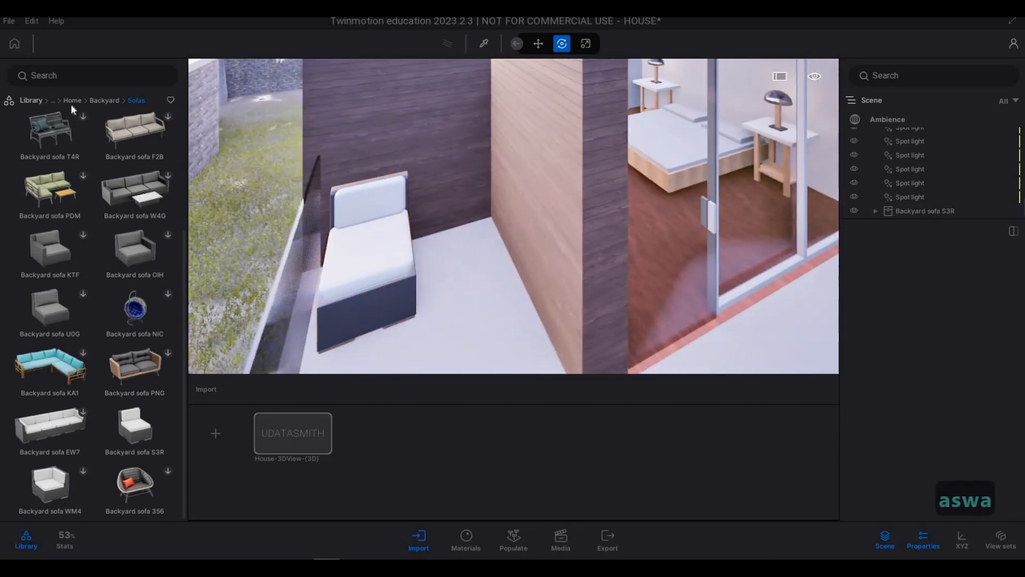
left_click(55, 100)
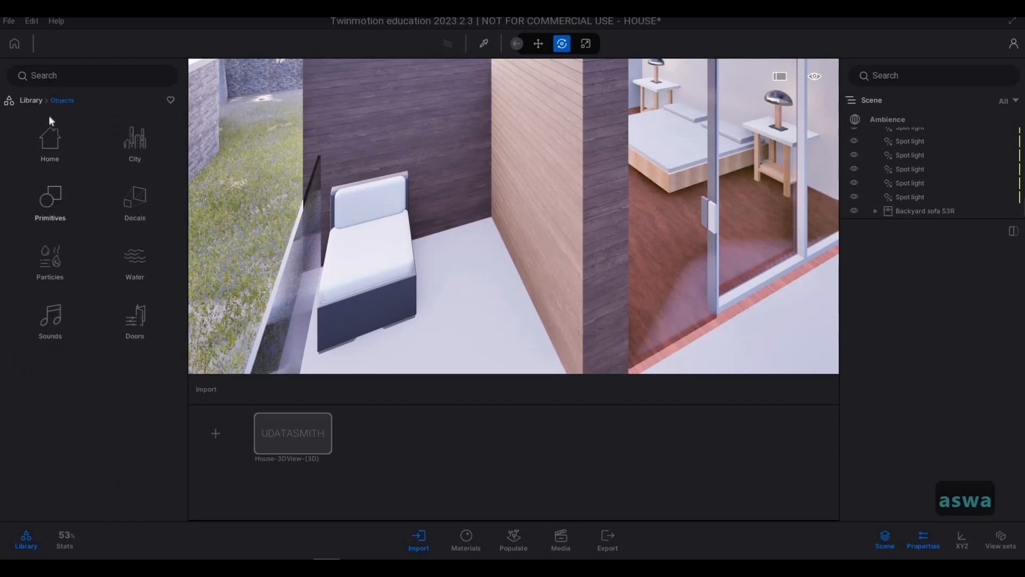
Place the Bamboo plant from the Living room plants on the balcony floor, in the corner between the wood-clad walls.
left_click(53, 155)
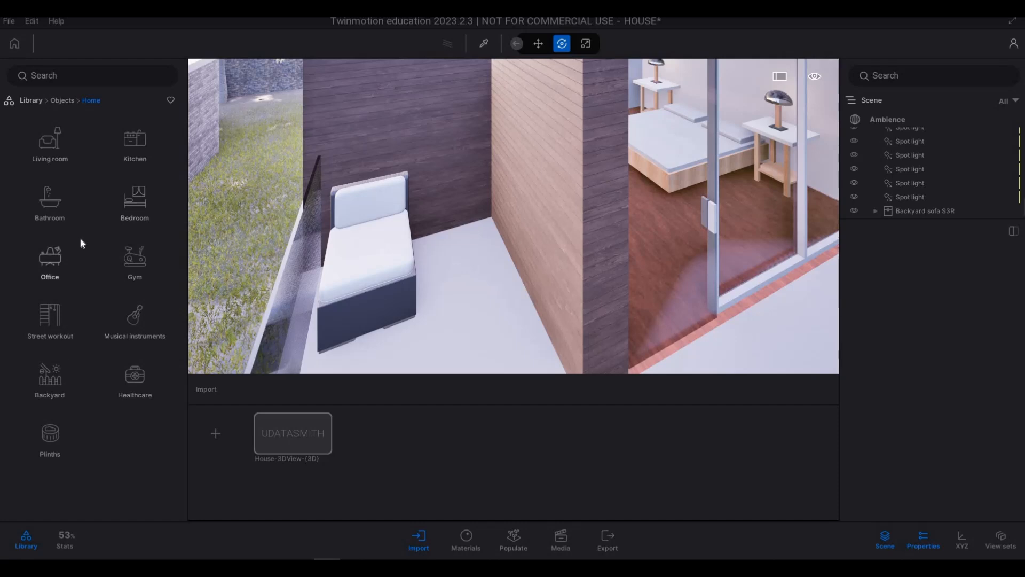
left_click(53, 143)
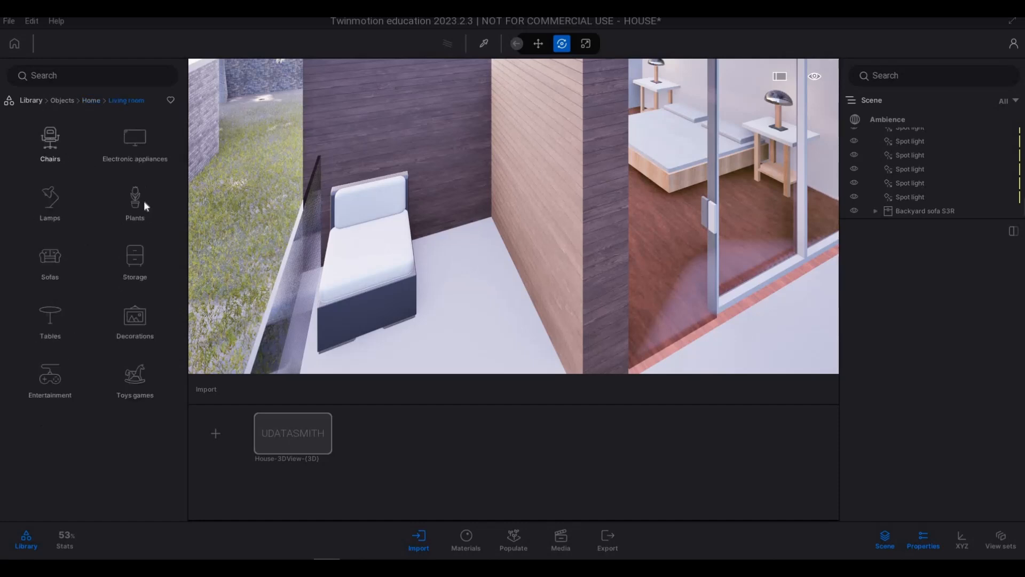
left_click(134, 200)
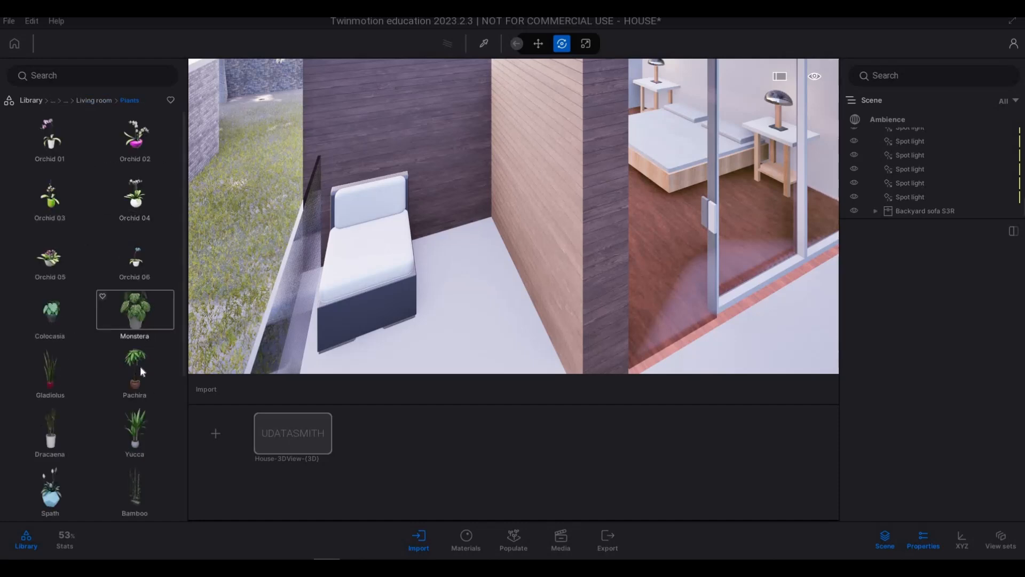
scroll(134, 419, "down", 1)
left_click_drag(465, 281, 489, 255)
Duplicate the bamboo about 0.77 away along the balcony's side wall and clear the selection.
key("a")
key("s")
key("s")
right_click_drag(489, 256, 424, 259)
left_click_drag(425, 261, 450, 295, "alt")
key("s")
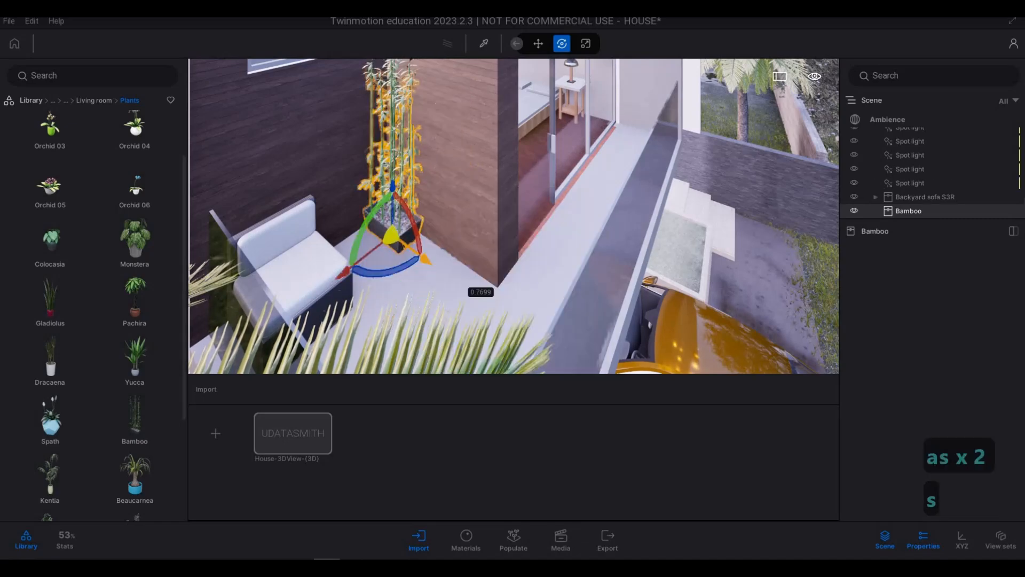
key("e")
right_click_drag(547, 278, 589, 289)
key("d")
key("d")
key("d")
key("d")
key("e")
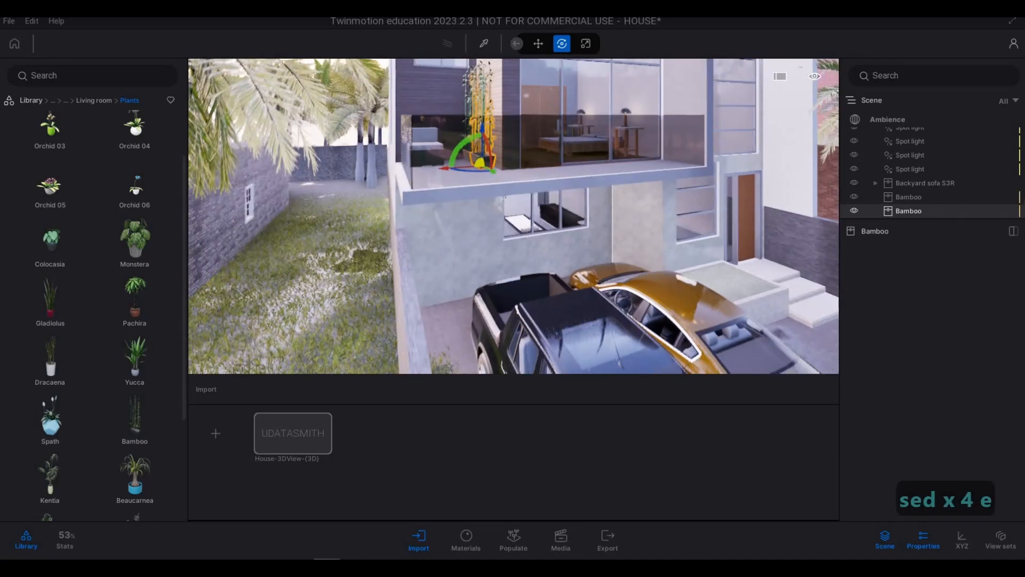
key("Escape")
key("Escape")
Examine the house front from the driveway side to review the furnished balcony, the soffit lights and the parked cars.
key("s")
key("e")
key("d")
key("d")
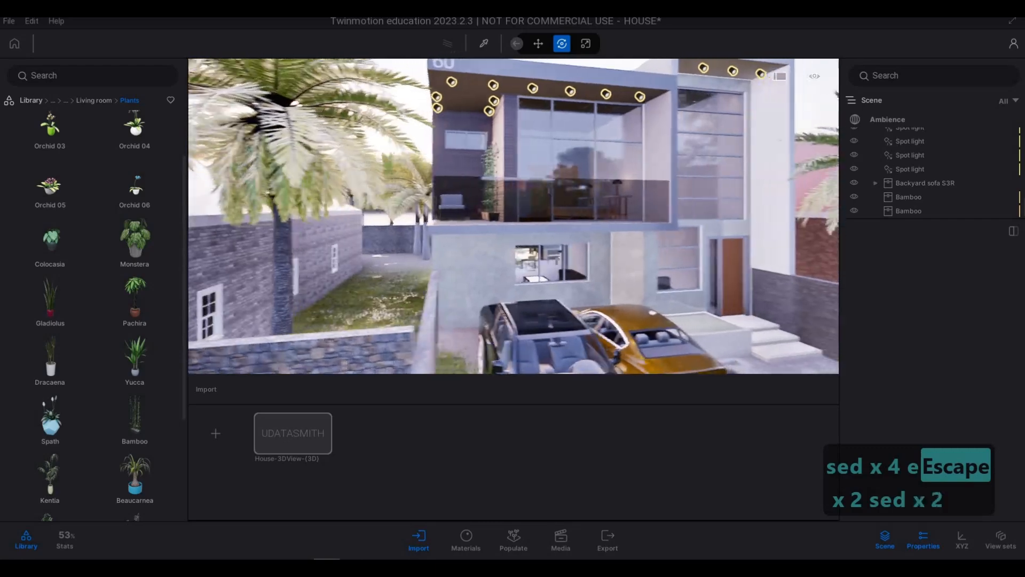
key("a")
key("d")
key("d")
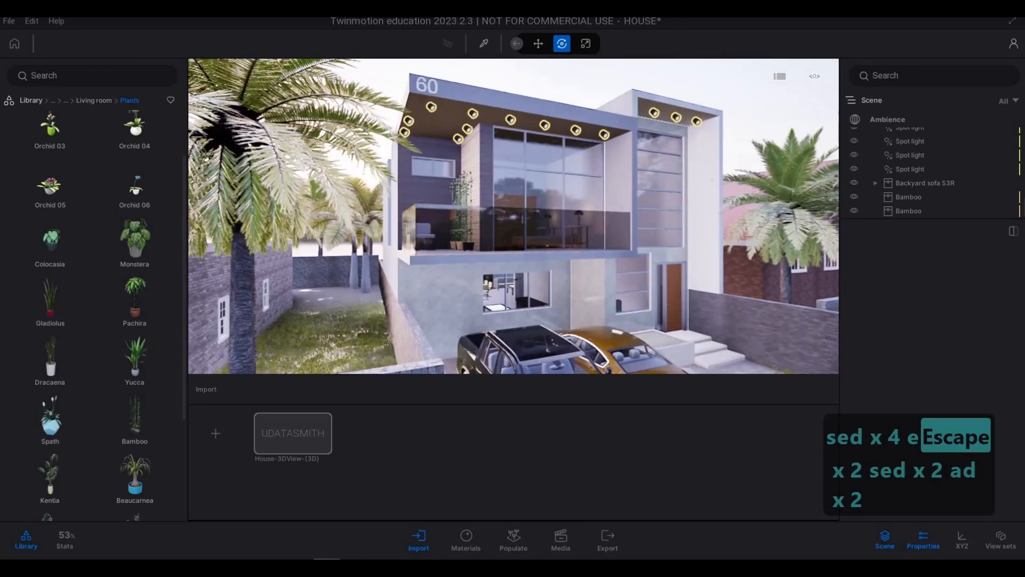
key("d")
key("s")
key("s")
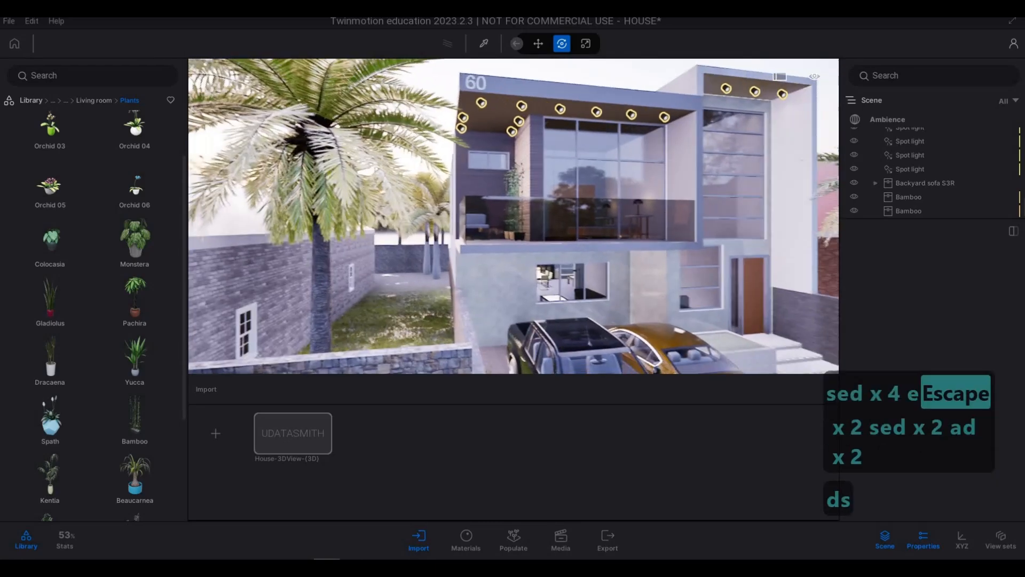
key("e")
key("e")
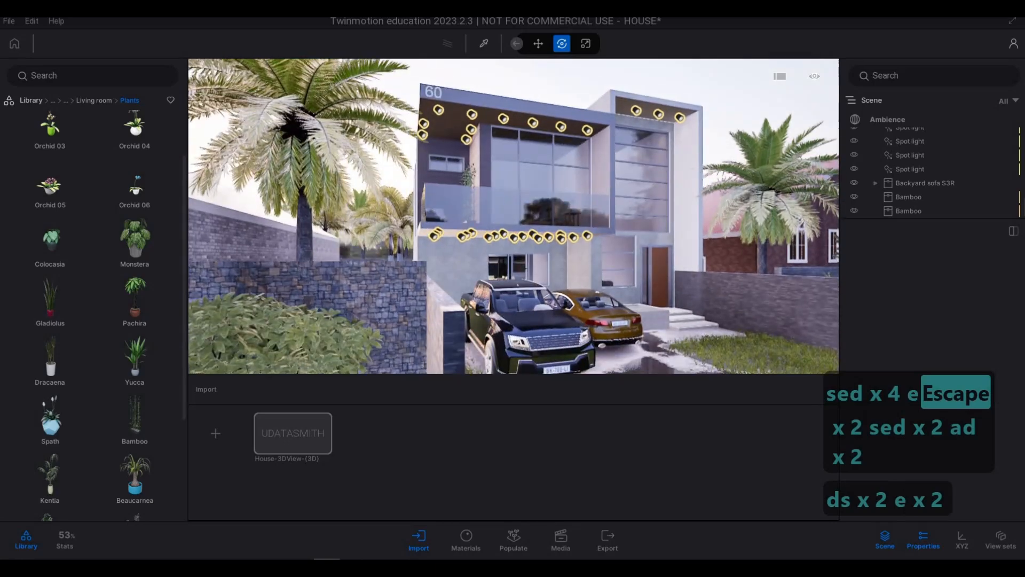
Prepare foliage scattering for the gravel planter beside the entrance steps and show the library's Grass and flowers vegetation.
key("d")
key("d")
key("w")
key("q")
key("d")
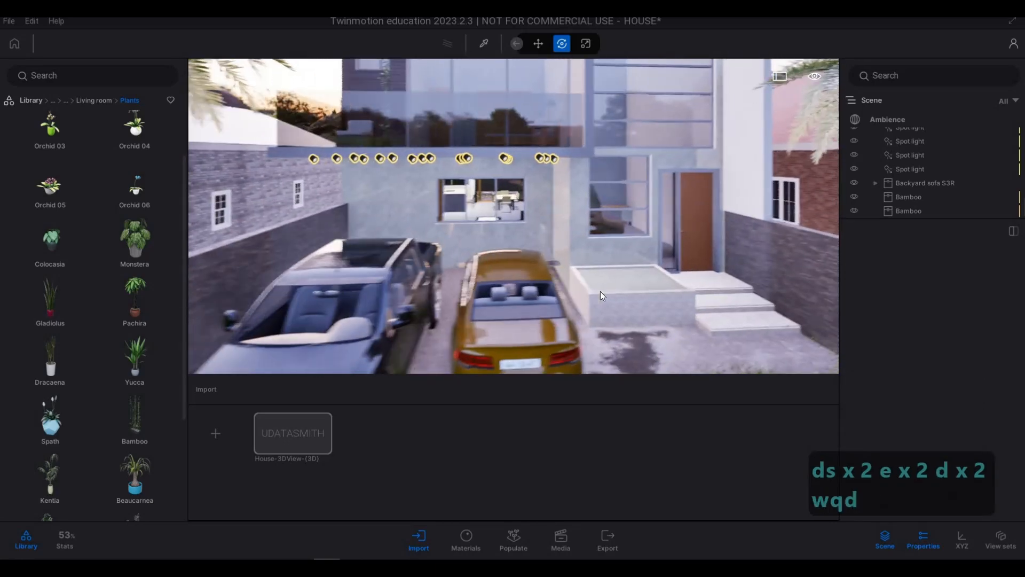
key("w")
key("d")
key("w")
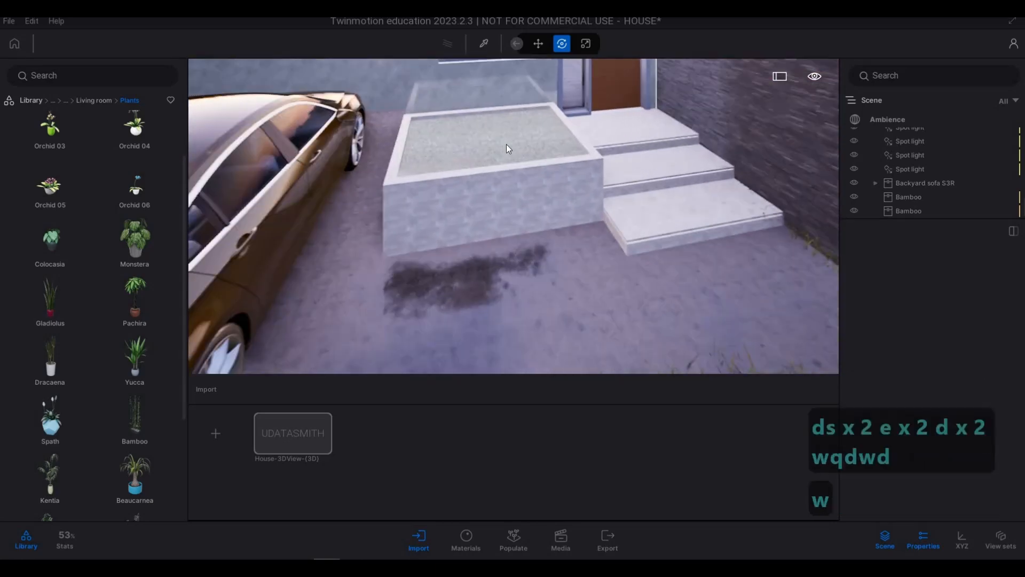
left_click(507, 153)
key("w")
key("w")
key("q")
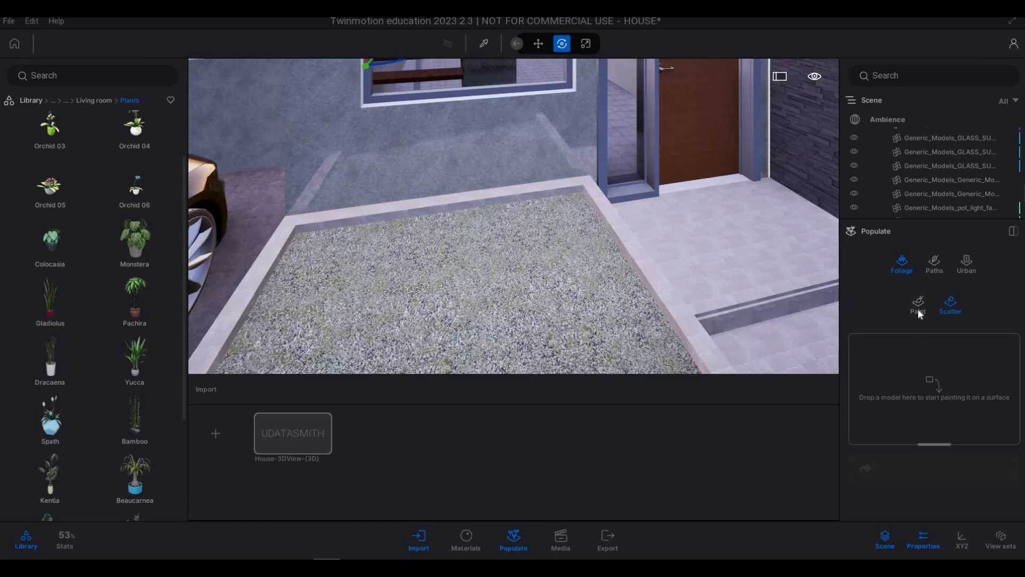
left_click(94, 100)
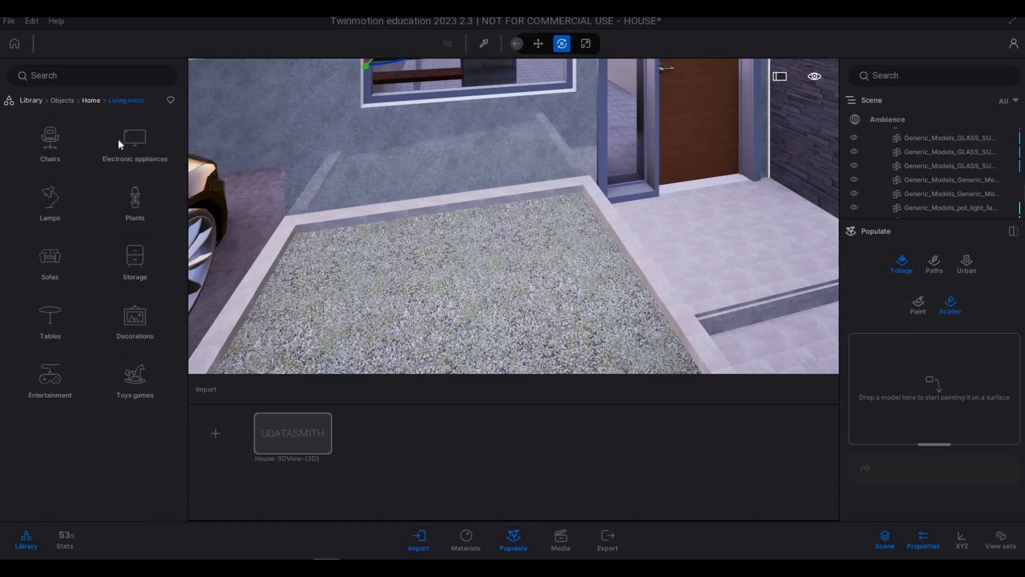
left_click(38, 100)
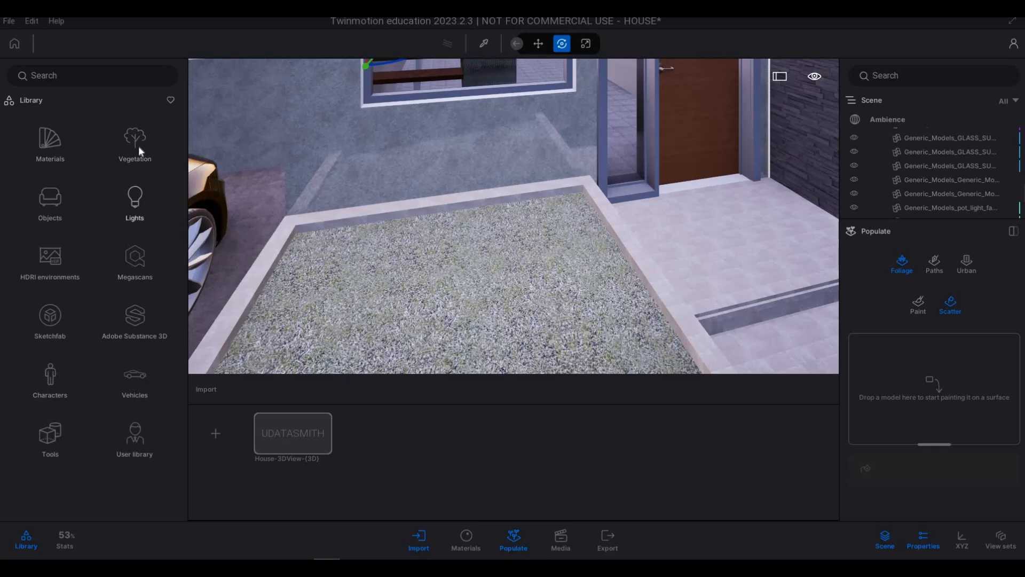
left_click(139, 146)
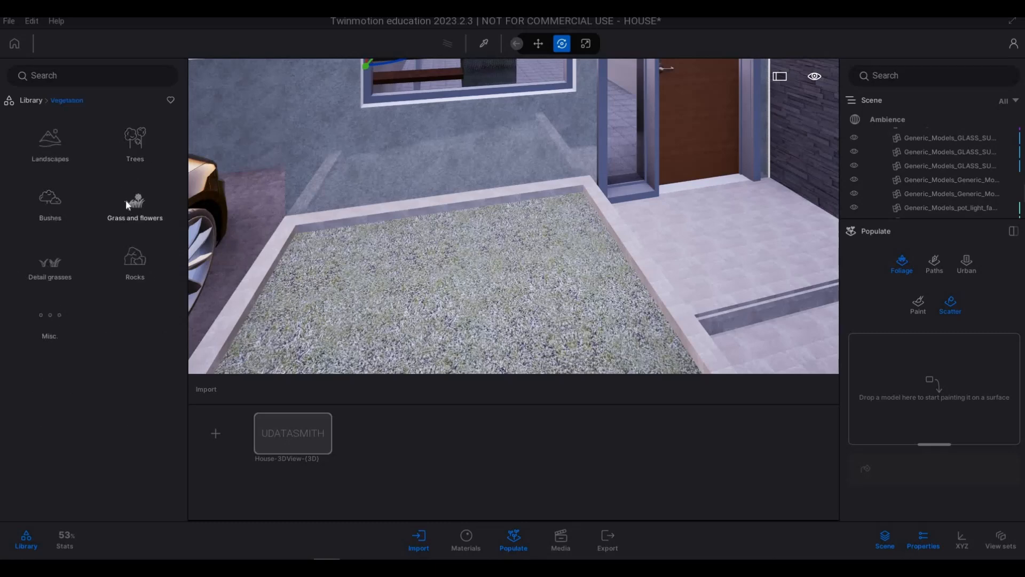
left_click(126, 199)
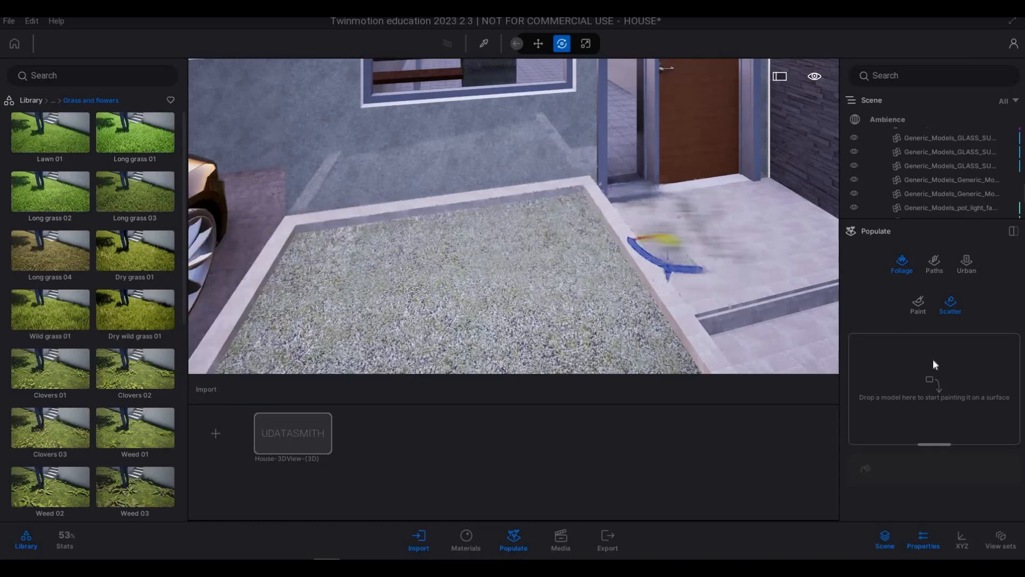
Try to fill the planter by adding Long grass 02 to the foliage set and scattering it over the surface.
left_click_drag(933, 360, 883, 356)
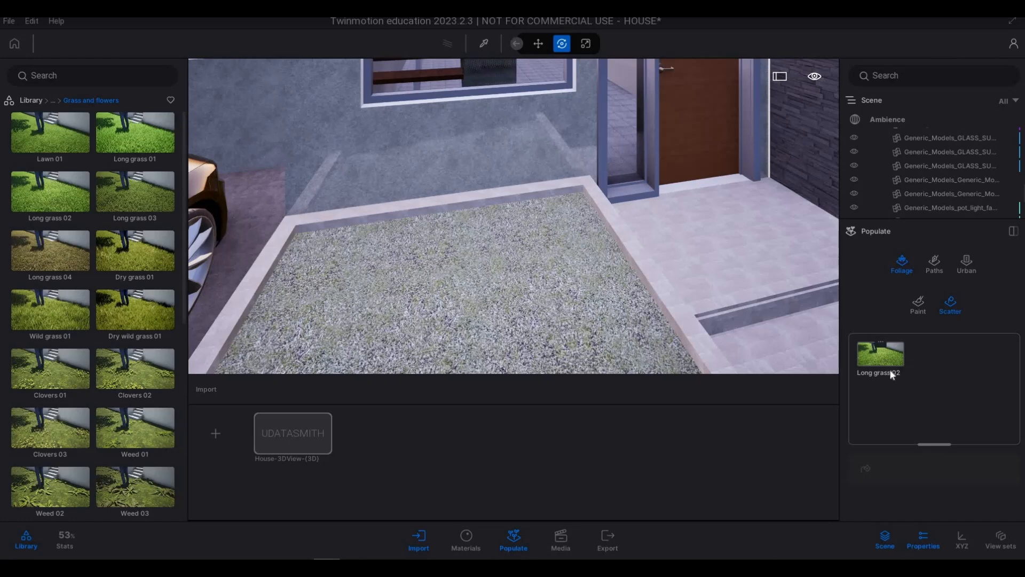
left_click(869, 416)
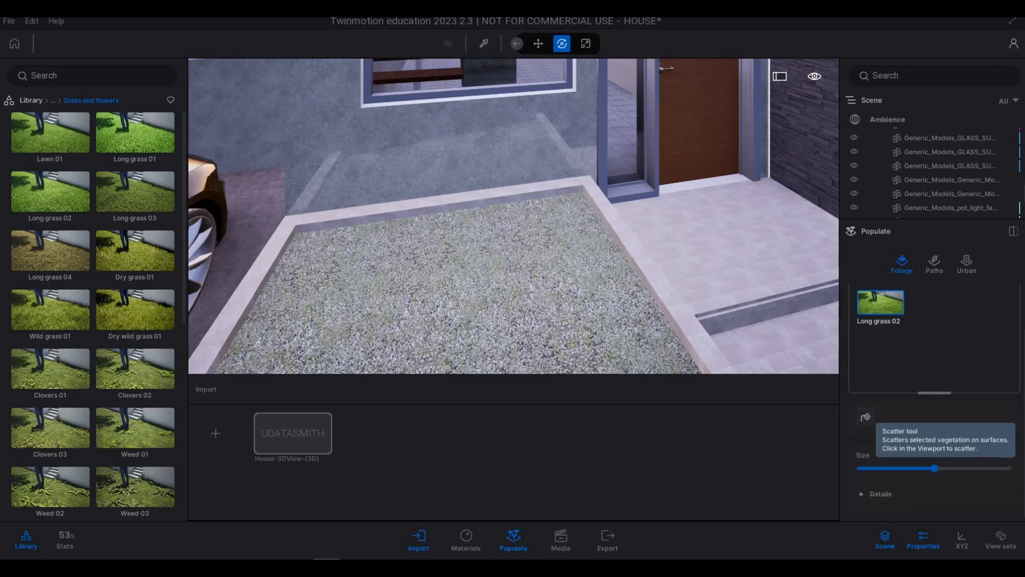
left_click(514, 326)
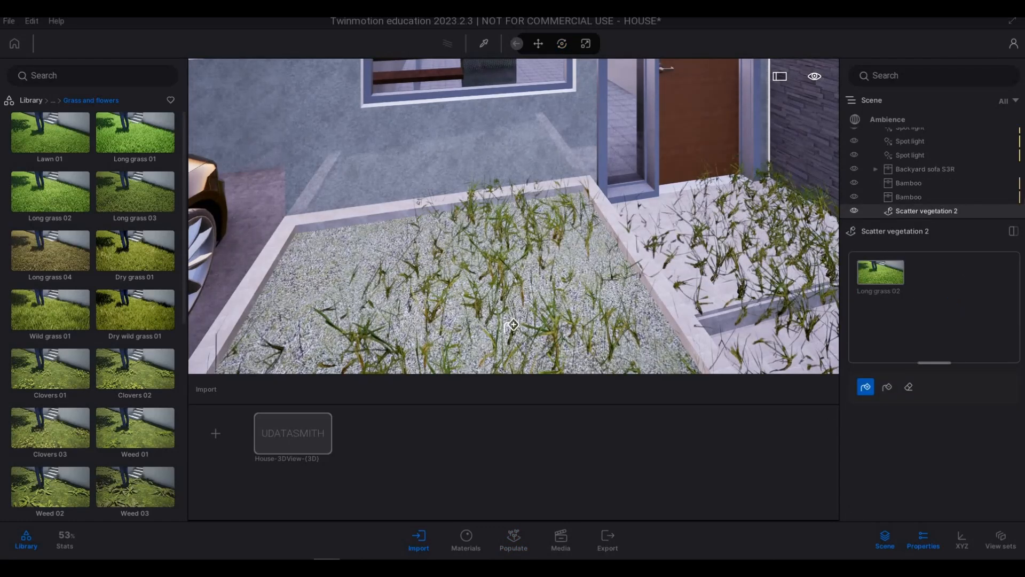
Undo the grass scatter on the planter and entrance steps.
key("s")
key("s")
key("e")
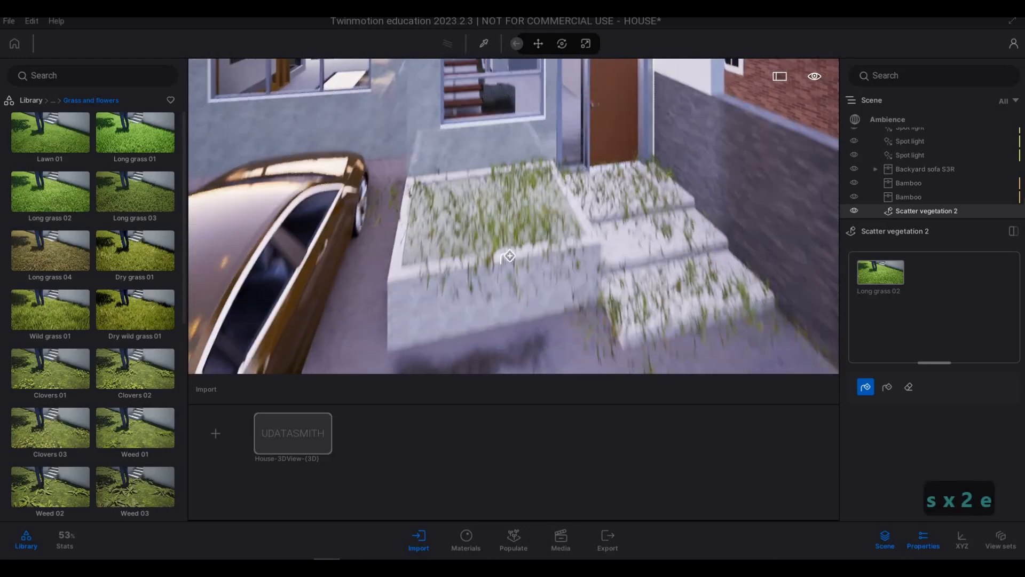
key("w")
key("ctrl+z")
key("ctrl+z")
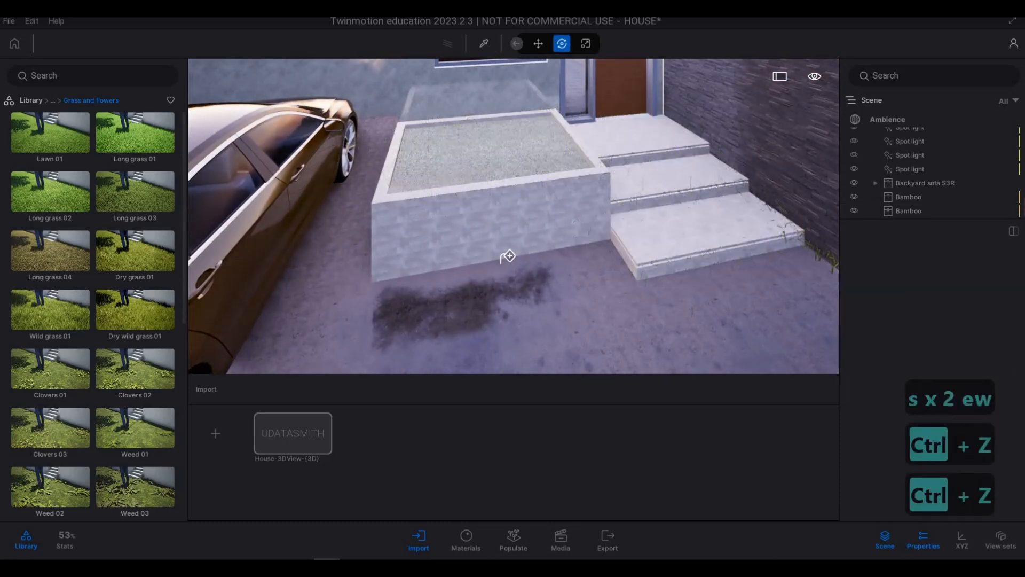
Set up foliage painting with Long grass 02 and a brush diameter of 0.4 m.
key("w")
key("q")
key("s")
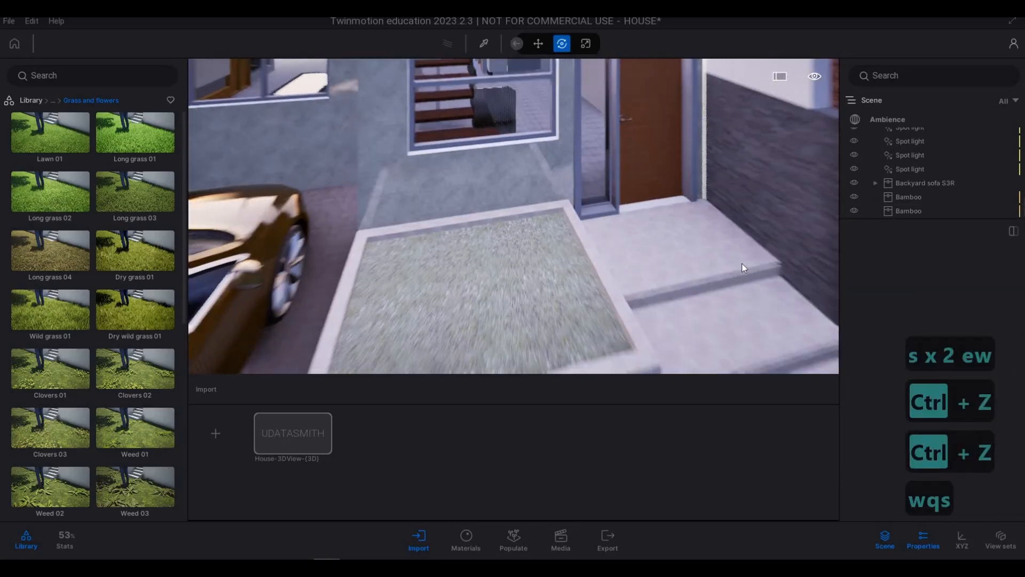
key("e")
key("w")
key("q")
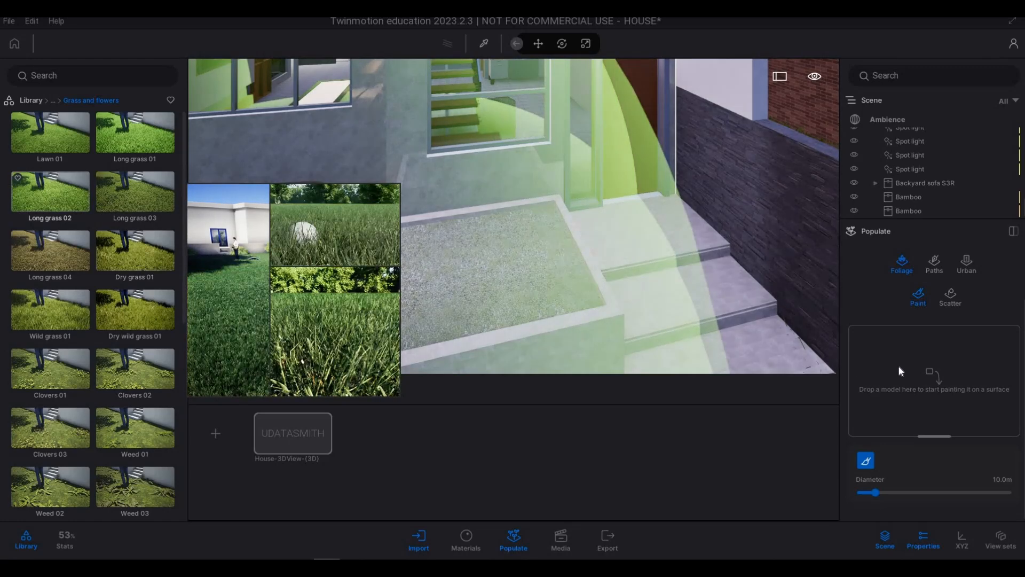
left_click_drag(899, 371, 898, 380)
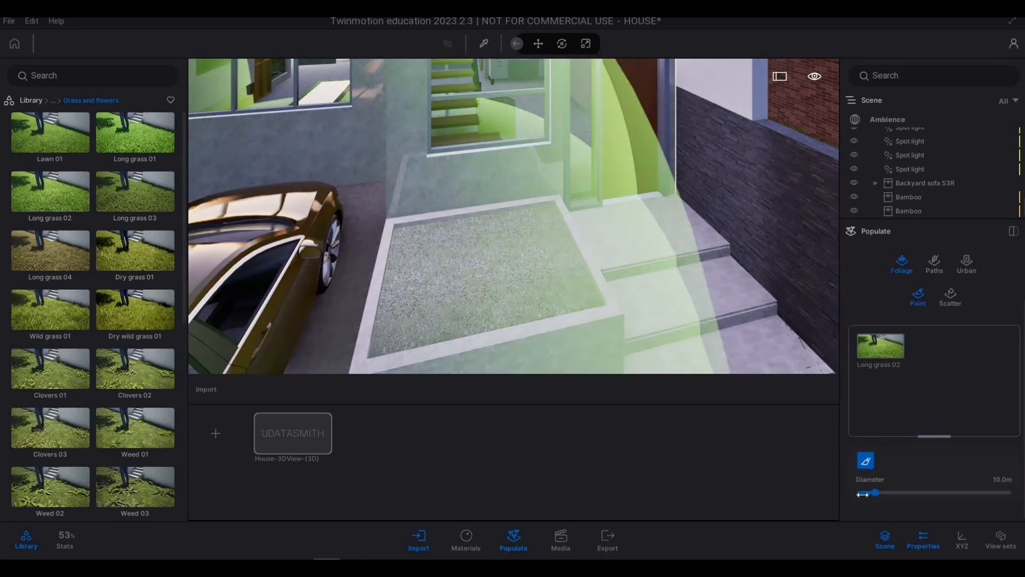
left_click(862, 493)
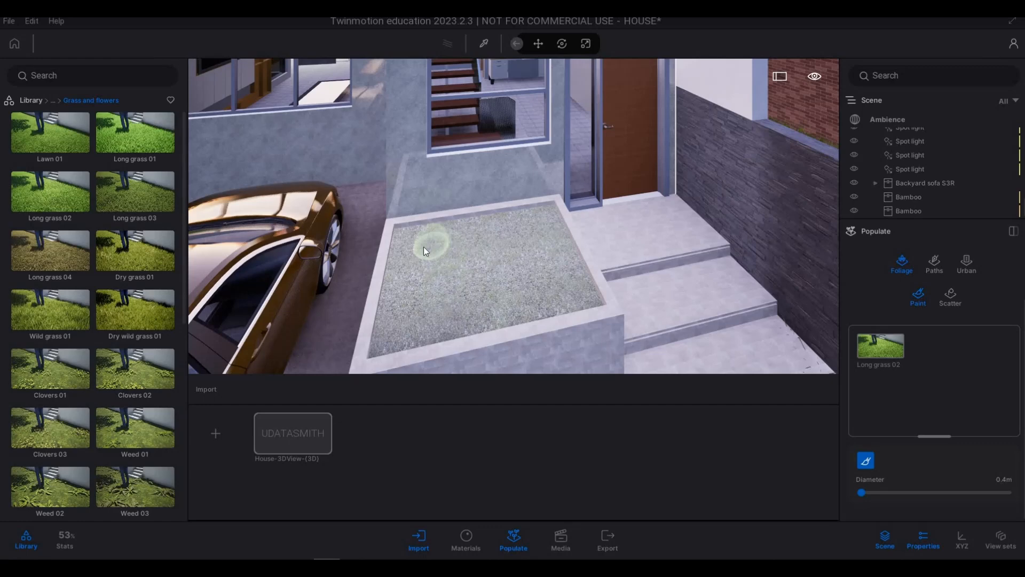
Paint Long grass 02 across the gravel bed of the planter, keeping inside its rim.
key("a")
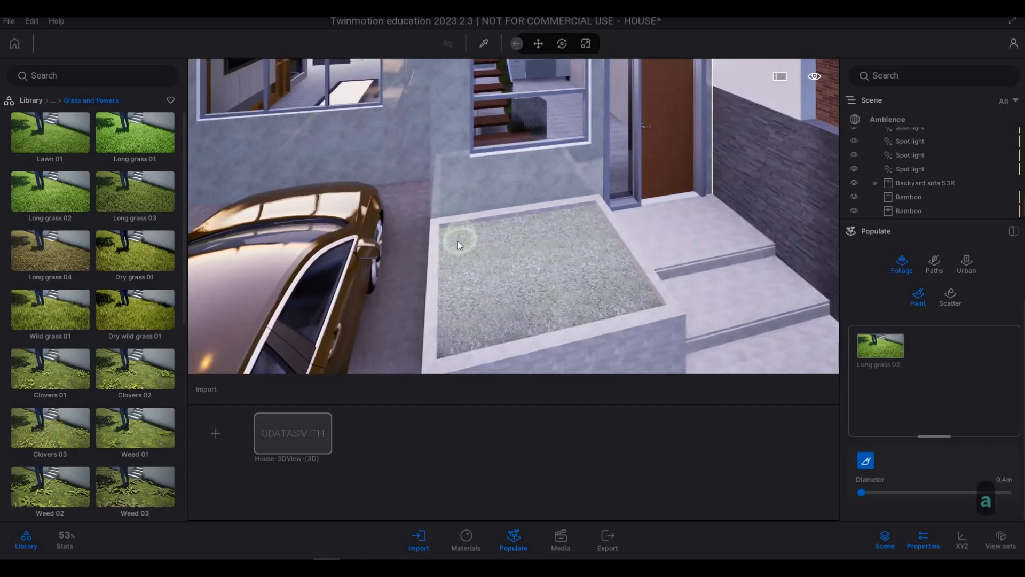
mouse_move(460, 265)
left_mouse_down()
mouse_move(458, 329)
mouse_move(628, 300)
mouse_move(604, 232)
mouse_move(543, 223)
mouse_move(466, 238)
mouse_move(475, 325)
mouse_move(497, 282)
mouse_move(479, 256)
left_mouse_up()
mouse_move(506, 287)
left_mouse_down()
mouse_move(545, 267)
mouse_move(559, 235)
mouse_move(576, 233)
left_mouse_up()
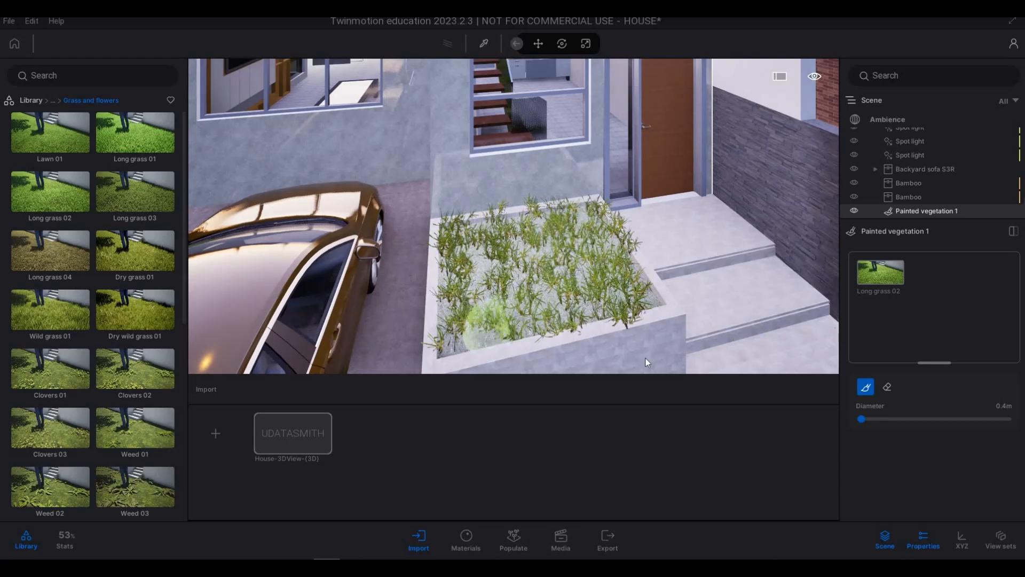
Set the density of the planter's painted Long grass 02 to 100%.
left_click(887, 282)
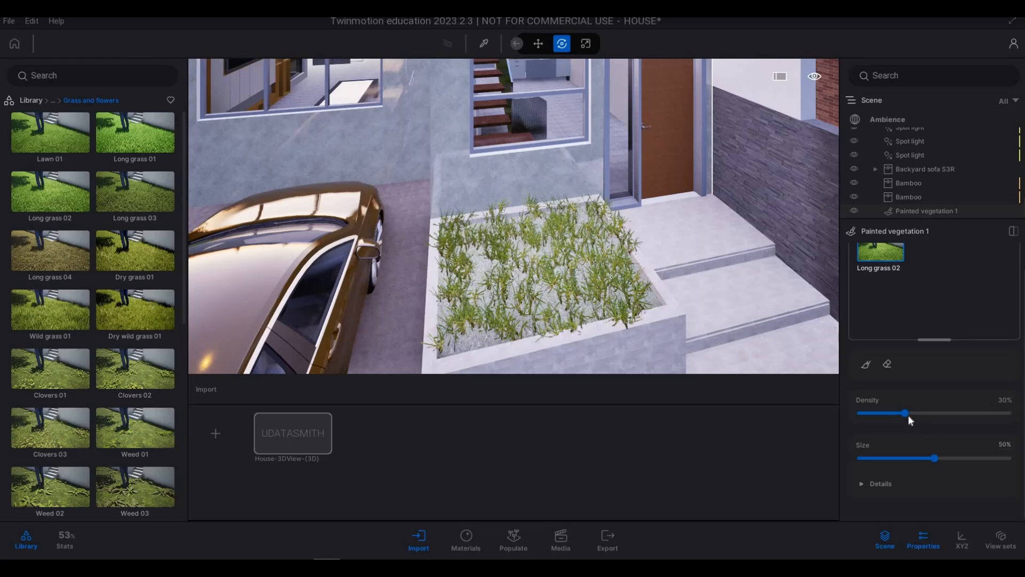
left_click_drag(907, 413, 1008, 412)
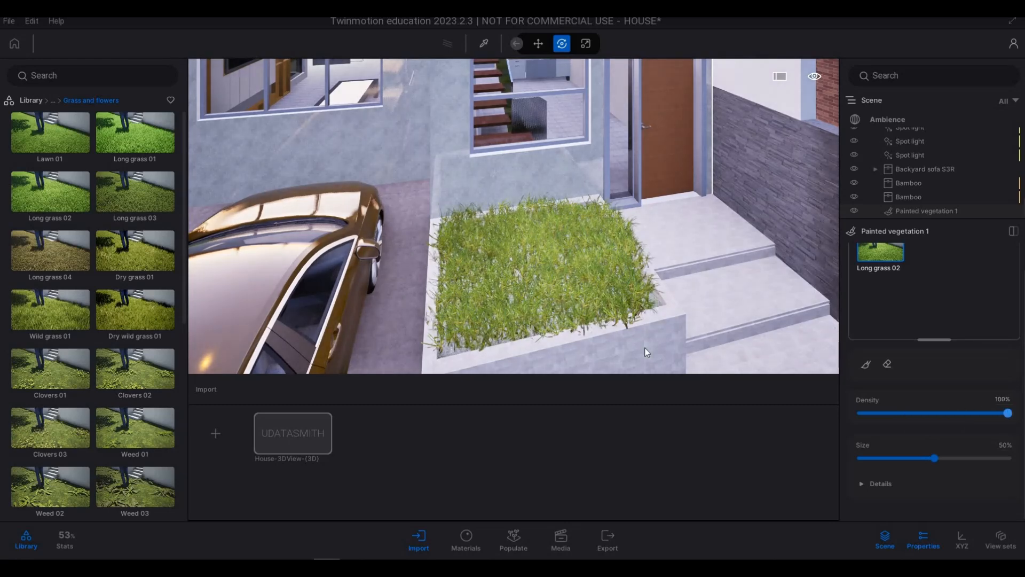
scroll(617, 312, "up", 3)
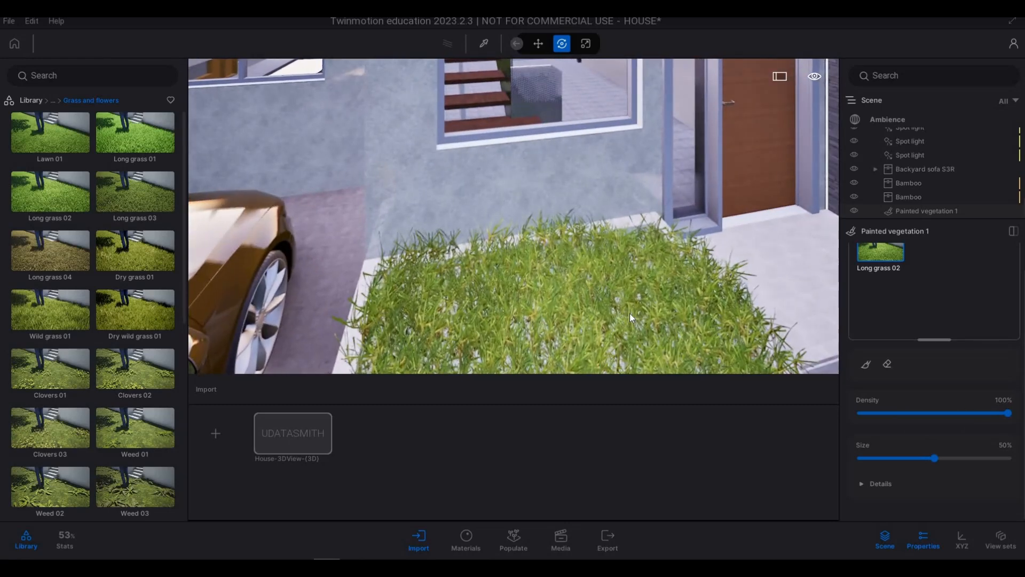
scroll(630, 313, "down", 3)
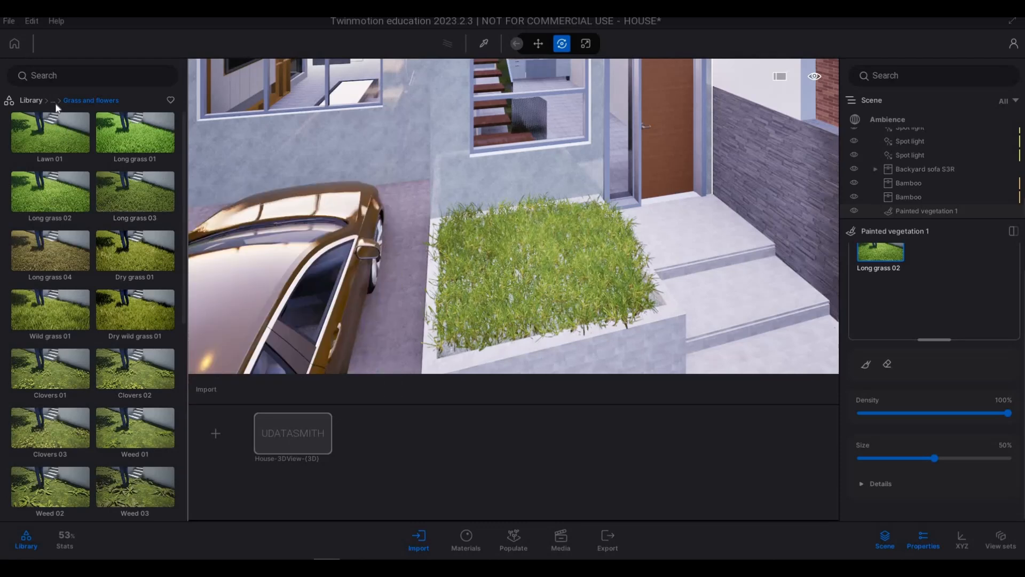
Try a Rhapis excelsa 4 bush from the vegetation library in the rear of the grassed planter.
left_click(54, 102)
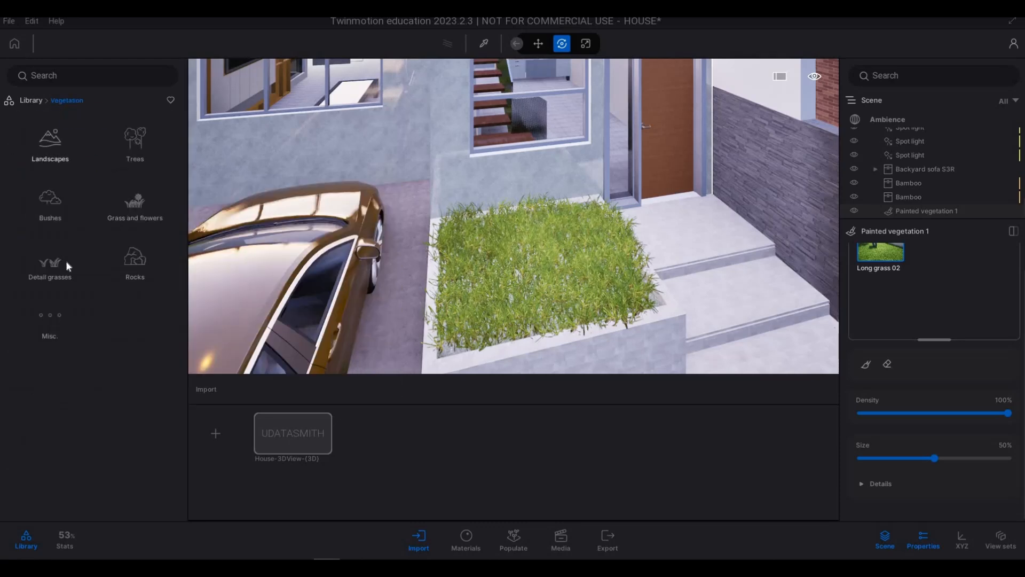
left_click(49, 265)
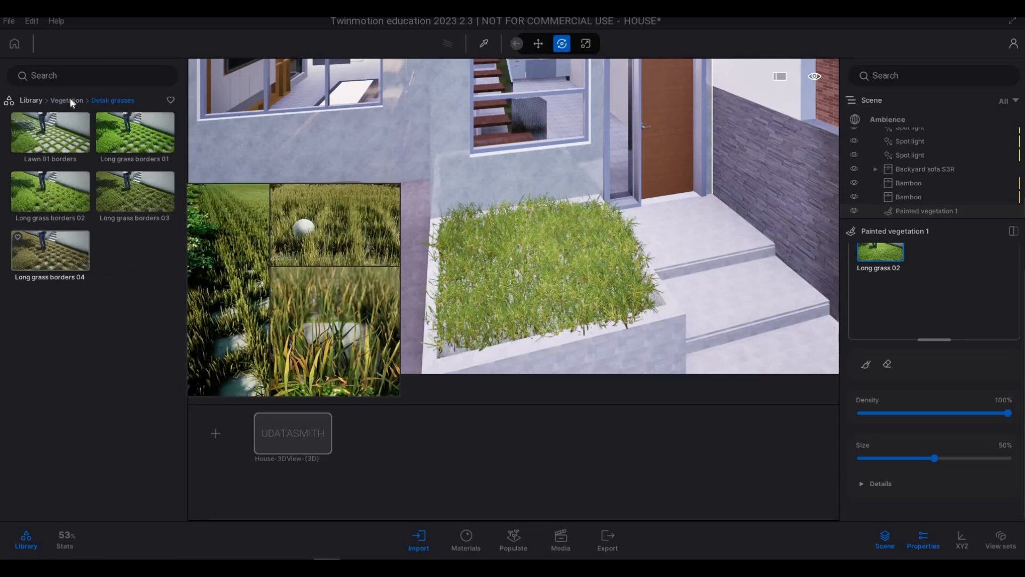
left_click(65, 100)
left_click(56, 198)
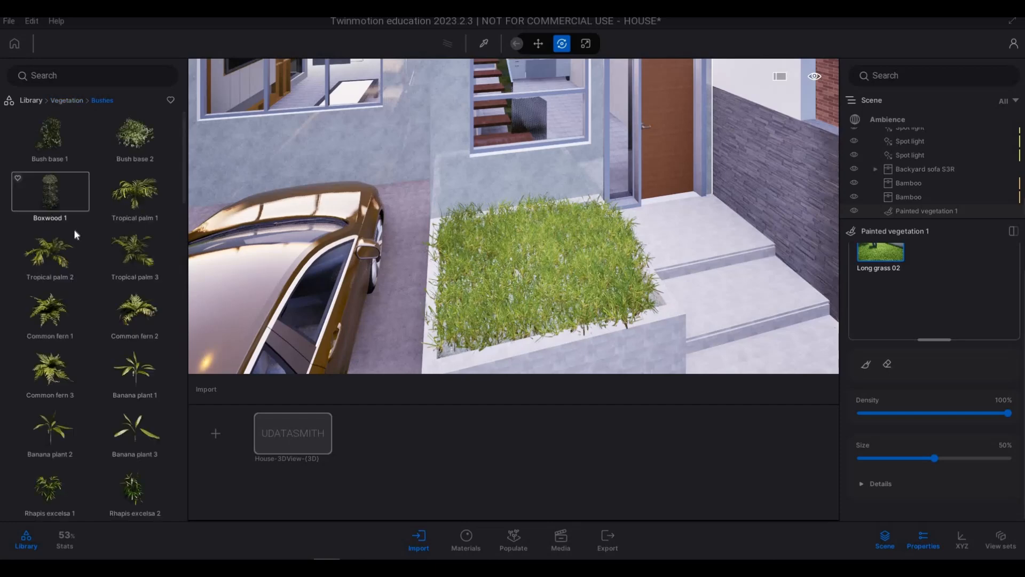
scroll(136, 416, "down", 2)
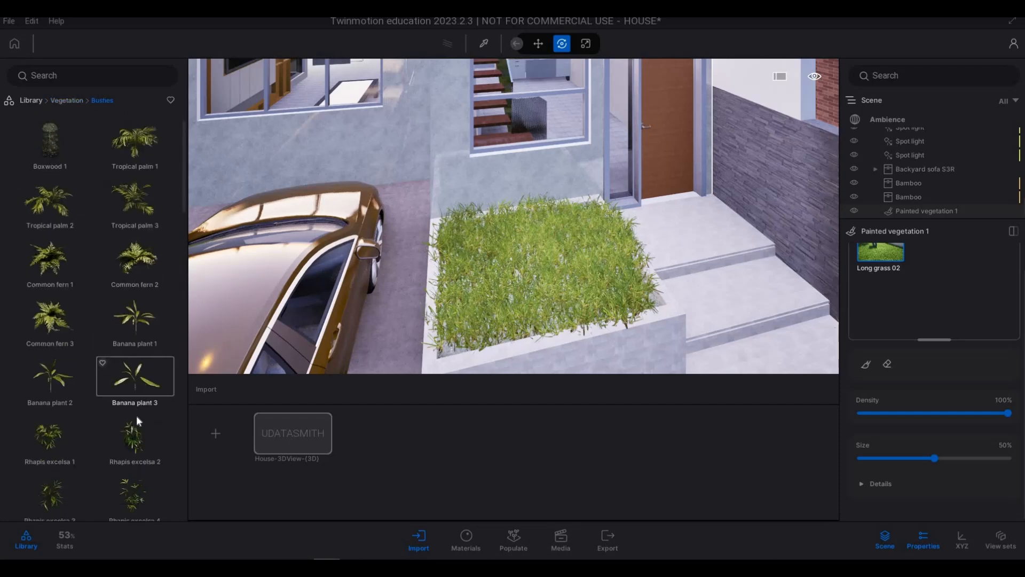
left_click_drag(129, 471, 632, 286)
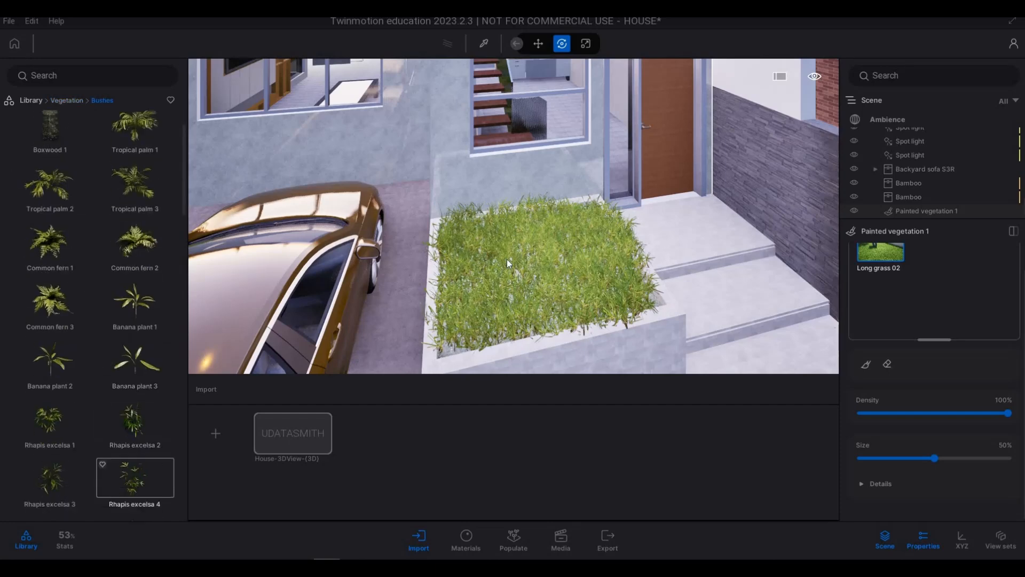
left_click_drag(507, 258, 473, 240)
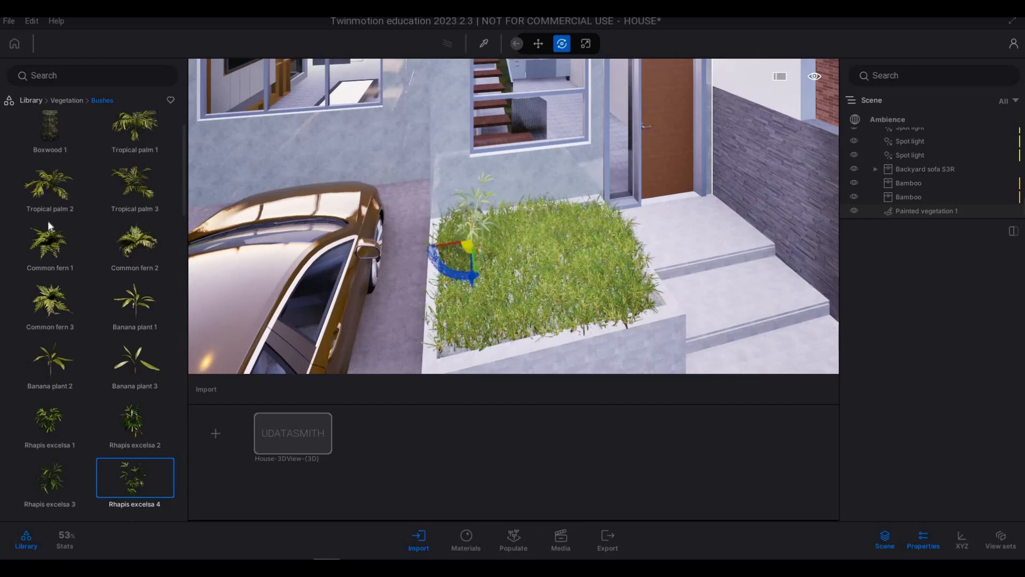
Try a Blue lupin 3 plant in the middle of the planter and undo its placement.
scroll(96, 443, "down", 6)
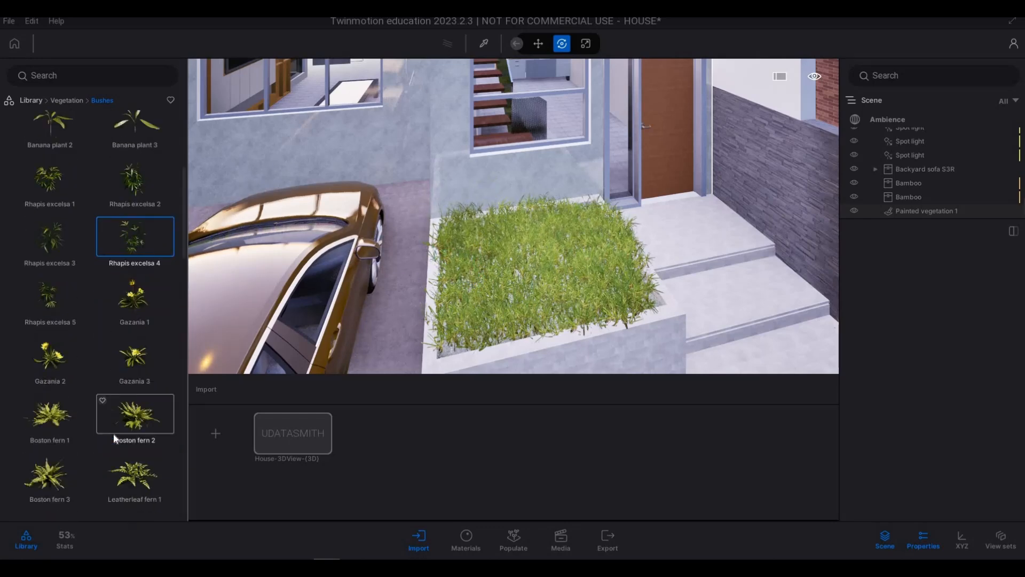
scroll(113, 434, "down", 3)
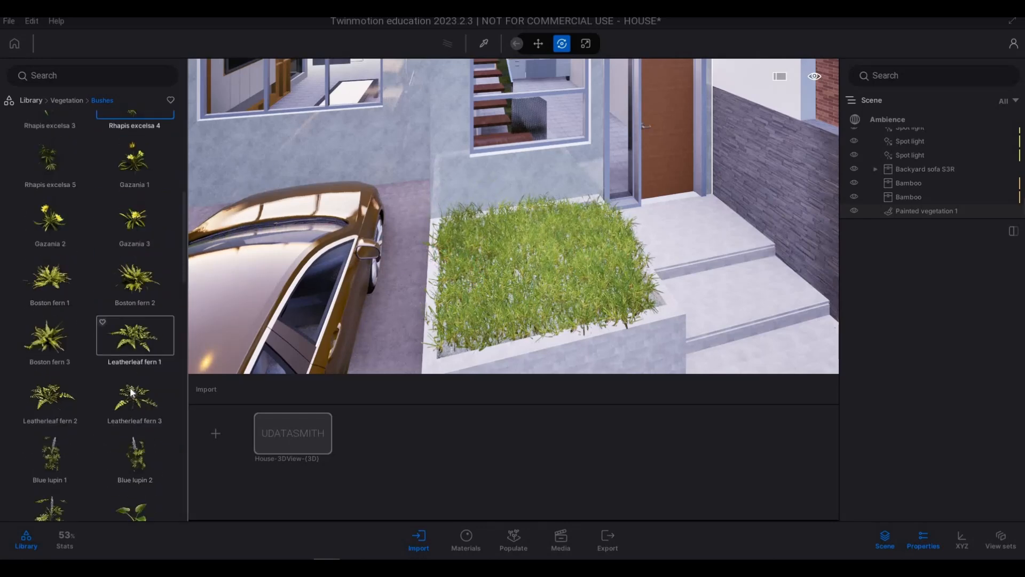
scroll(131, 392, "down", 5)
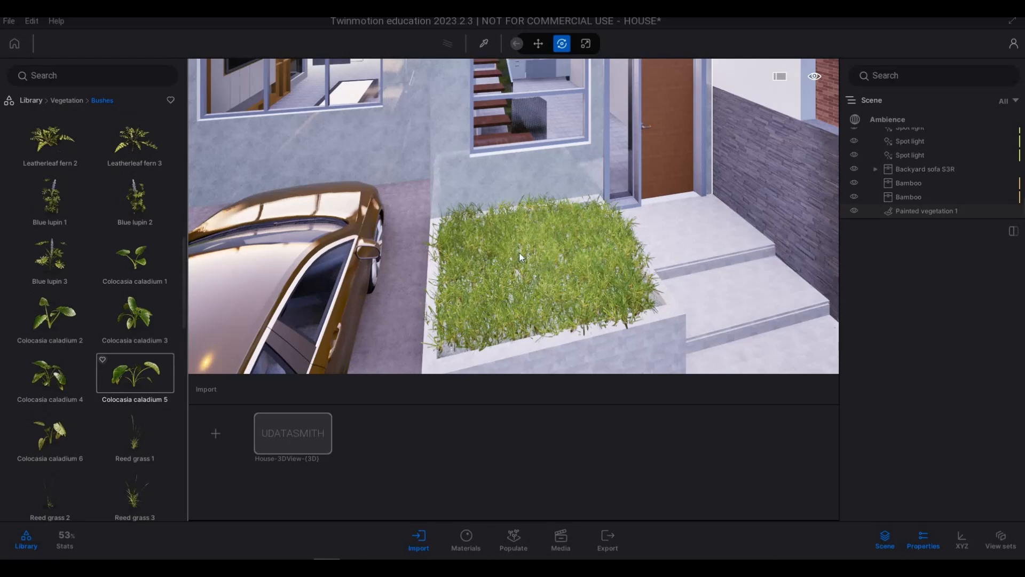
scroll(80, 277, "down", 2)
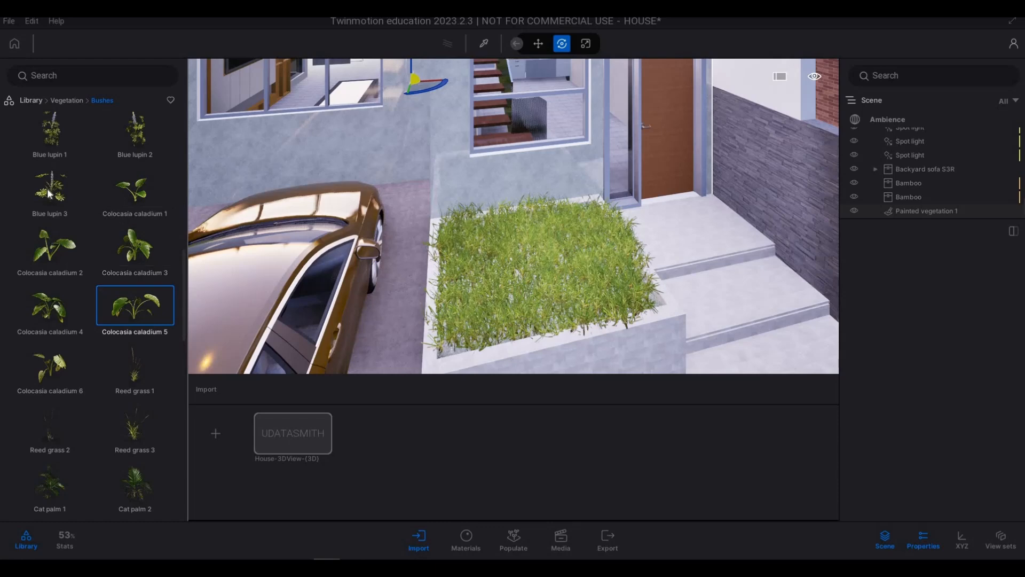
left_click_drag(47, 189, 506, 260)
key("ctrl+z")
key("ctrl+z")
key("ctrl+z")
key("ctrl+z")
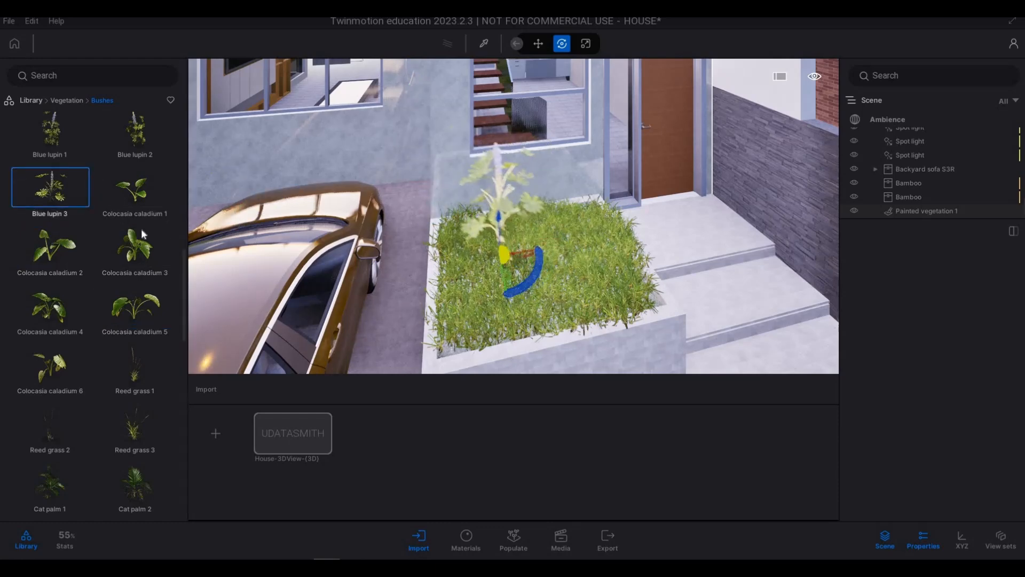
Plant several Iris tectorum 1 bushes across the grassed planter, from the house wall to the front rim.
scroll(124, 447, "up", 1)
scroll(116, 470, "down", 2)
scroll(116, 470, "down", 5)
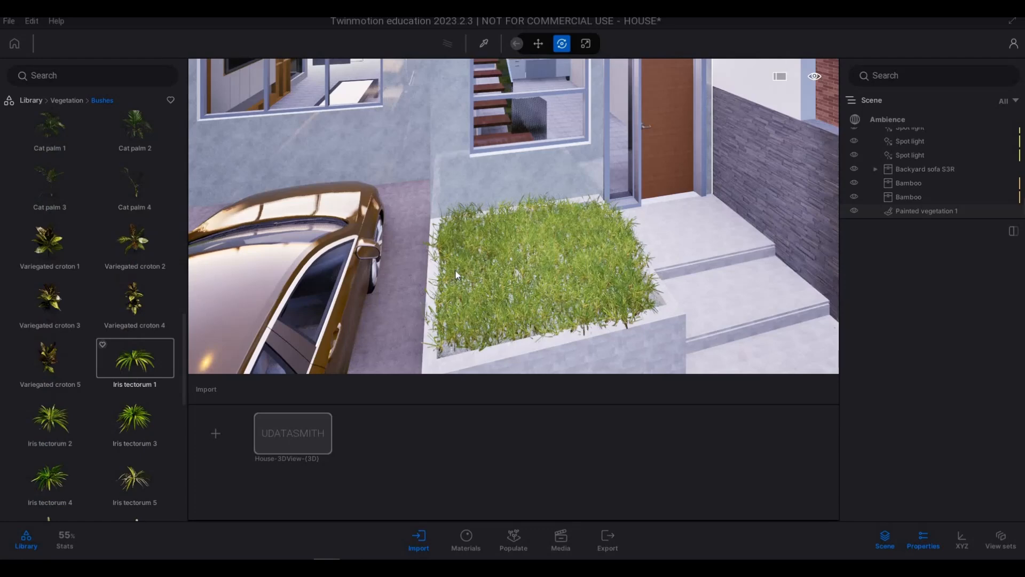
left_click_drag(456, 275, 607, 259)
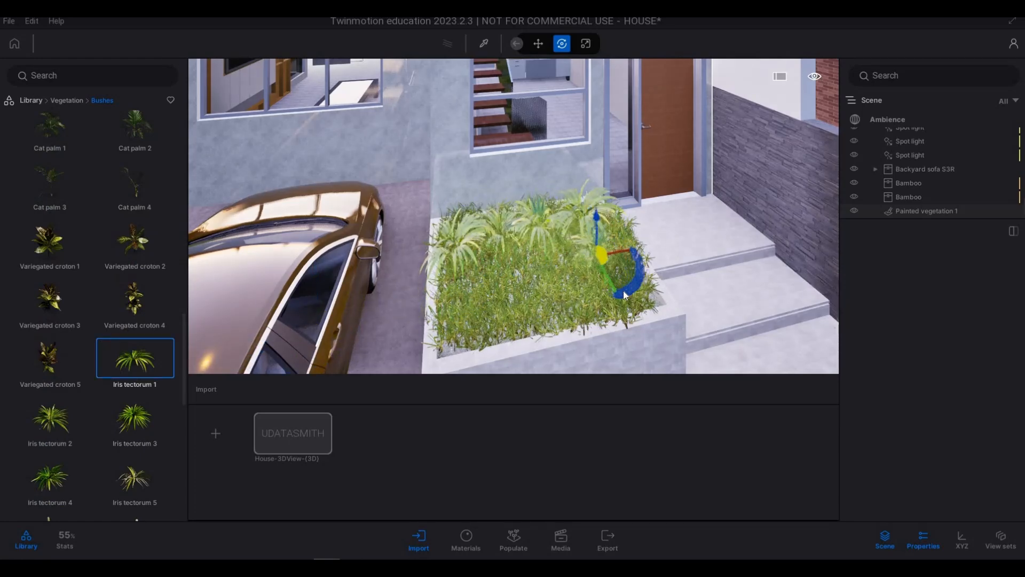
left_click_drag(588, 302, 492, 306)
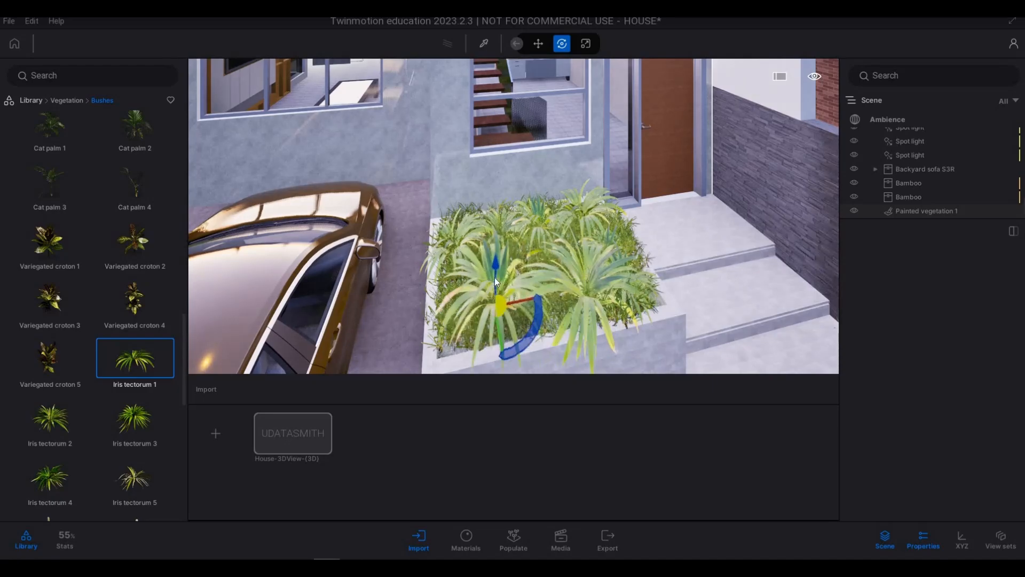
key("Escape")
scroll(578, 274, "down", 4)
key("Escape")
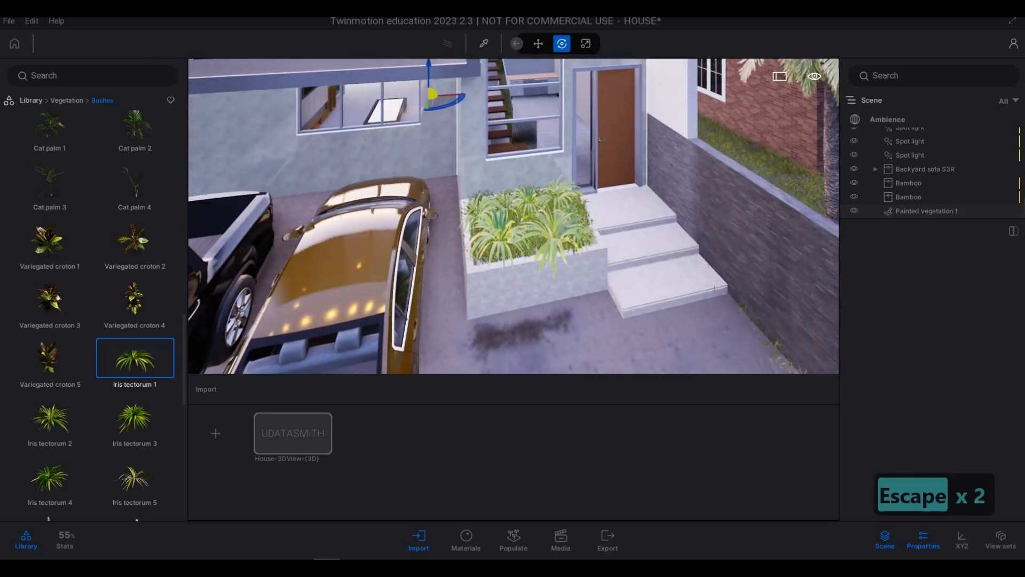
Examine the planted entrance planter against the facade, from the driveway and from close up.
key("s")
key("e")
key("s")
key("e")
key("s")
key("e")
key("s")
key("s")
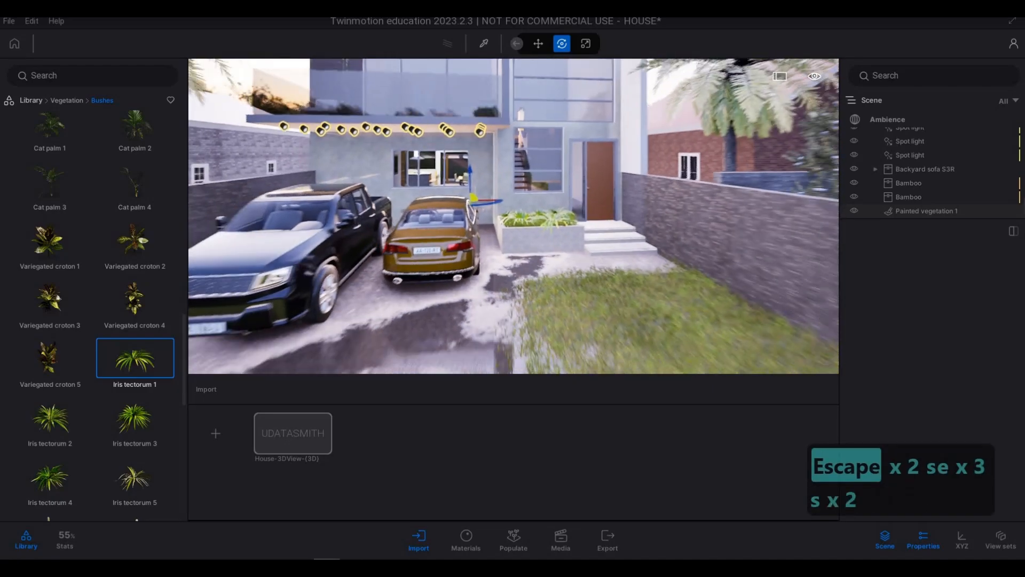
key("w")
key("q")
key("d")
key("d")
key("s")
key("a")
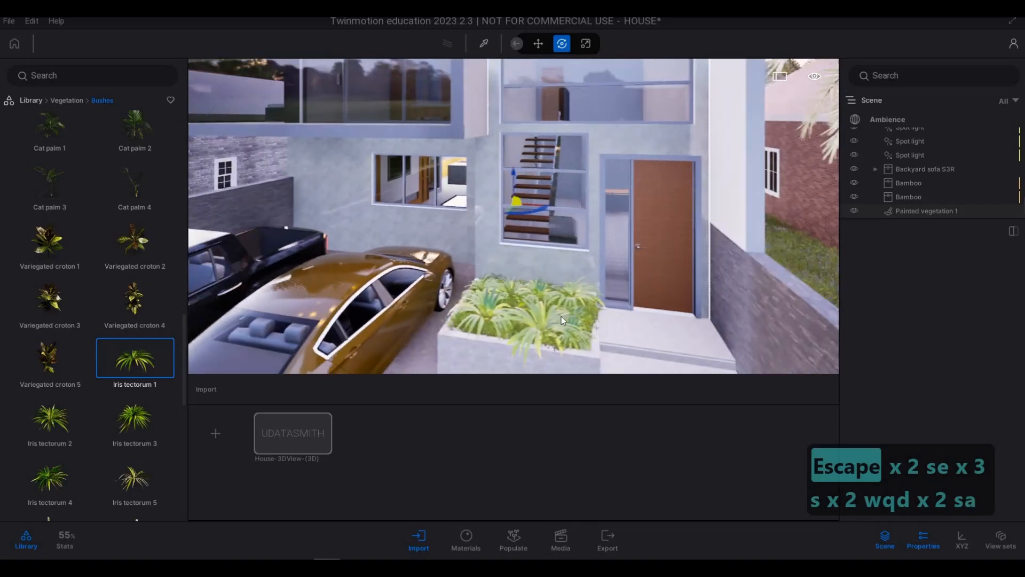
key("w")
key("s")
key("a")
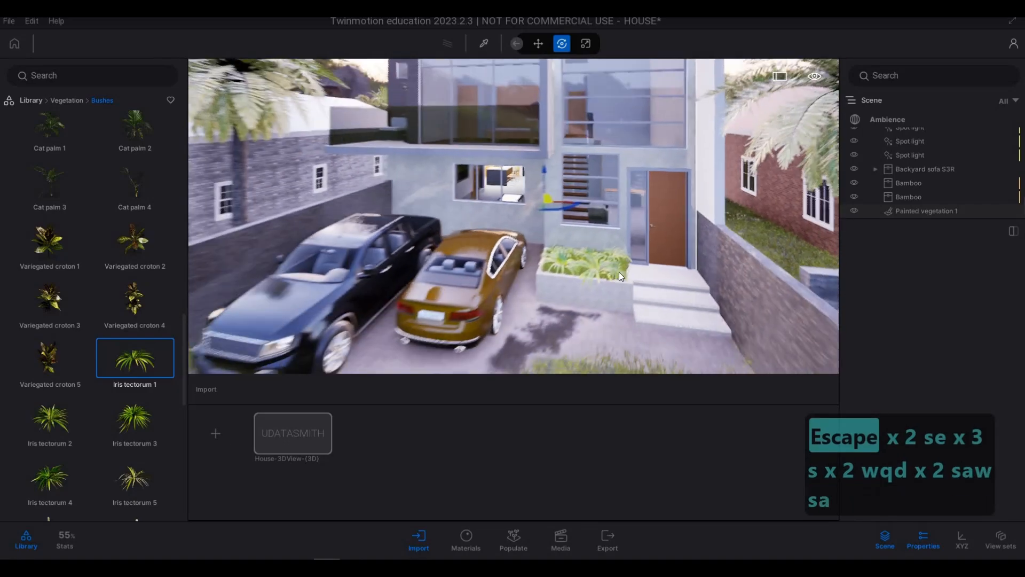
key("a")
key("w")
key("Escape")
key("Escape")
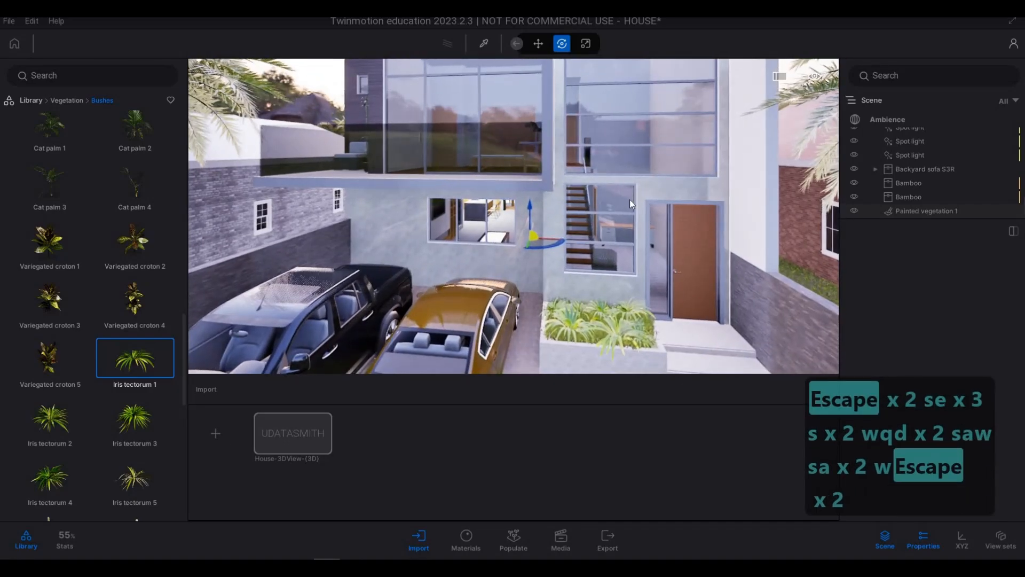
Examine the upper-floor front and the ground-floor kitchen and dining interior.
key("a")
key("w")
key("w")
key("w")
key("a")
key("e")
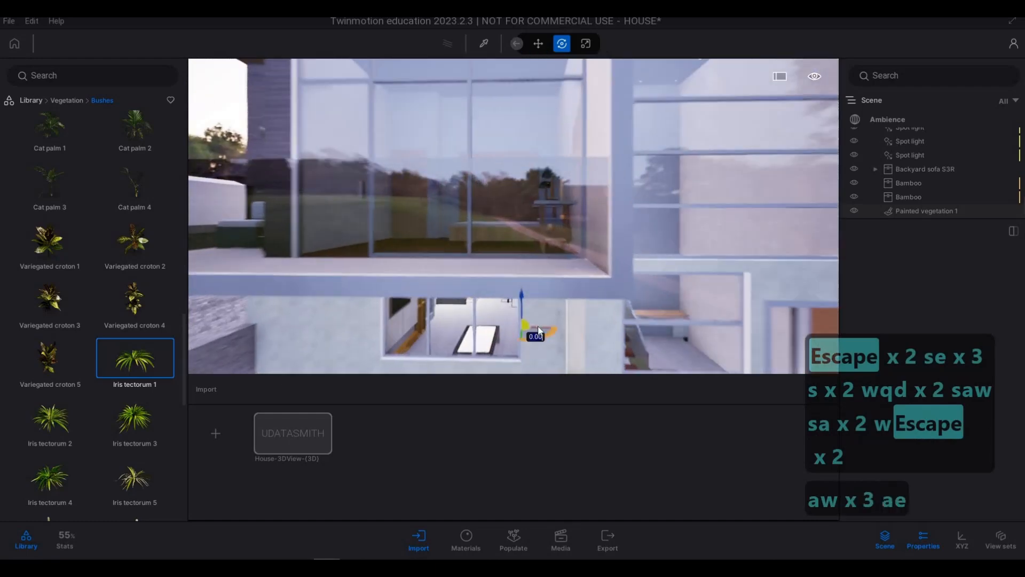
key("e")
key("e")
key("w")
key("w")
key("q")
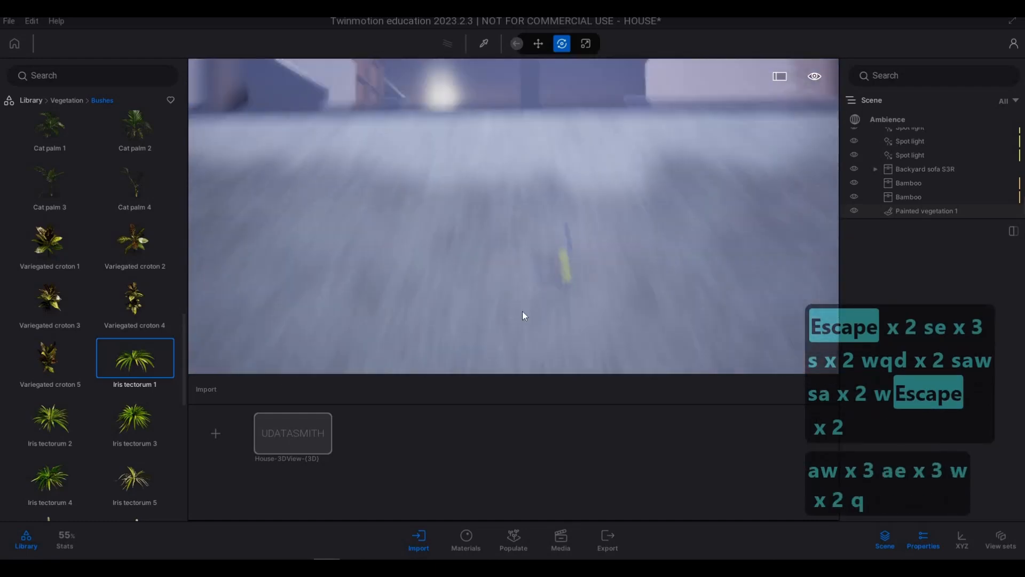
key("q")
key("w")
key("e")
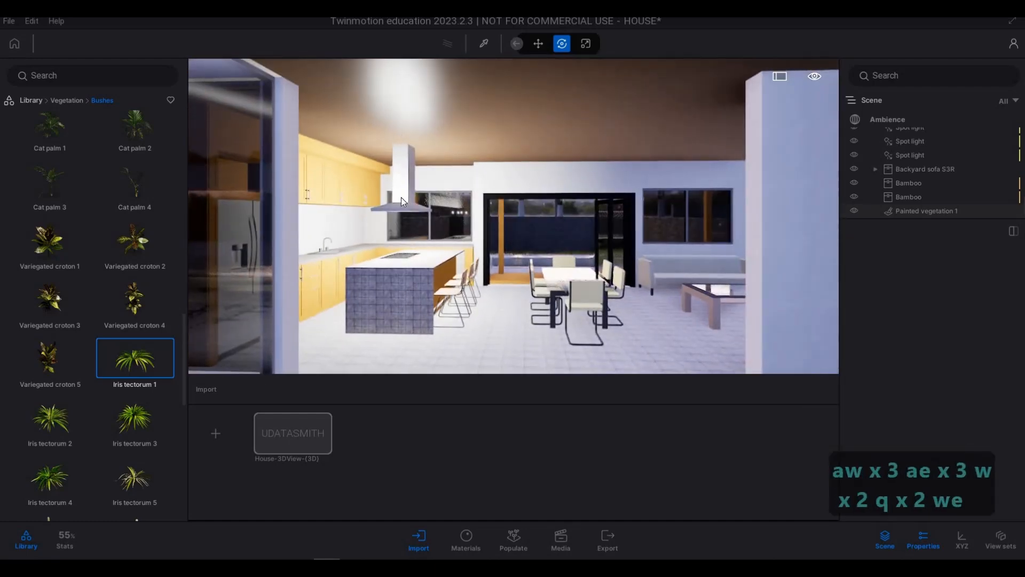
left_click(406, 200)
key("s")
key("s")
key("s")
key("s")
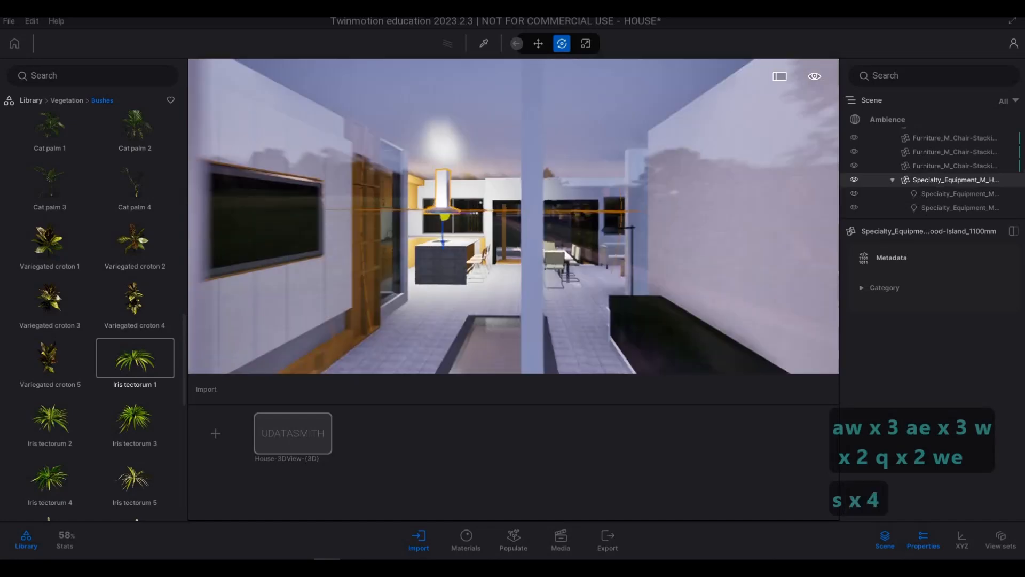
key("Escape")
Examine the carport spotlights, parked cars and planter while backing out of the house to the street.
key("s")
key("d")
key("a")
key("s")
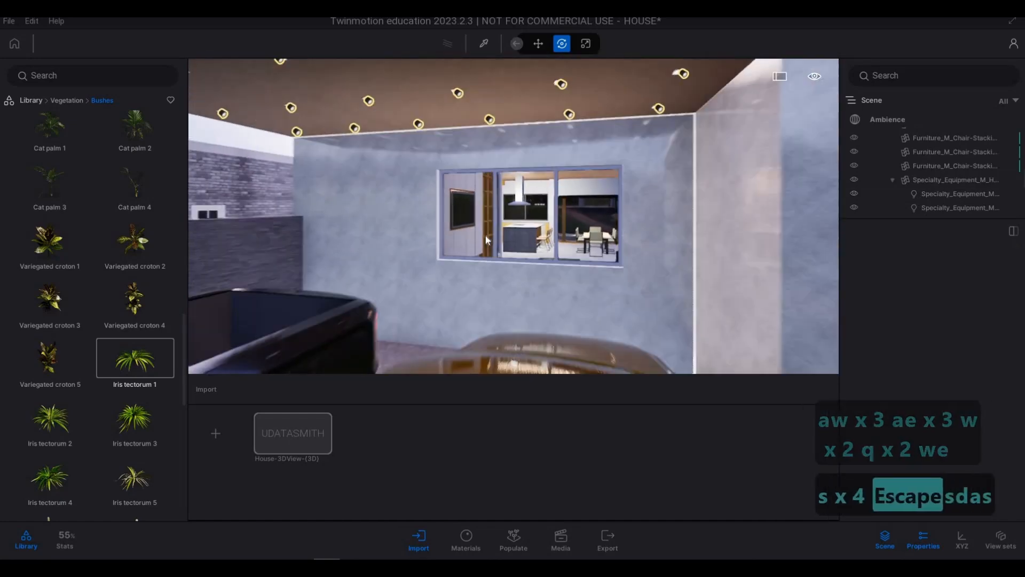
key("a")
key("s")
key("s")
key("s")
key("s")
key("s")
key("s")
key("s")
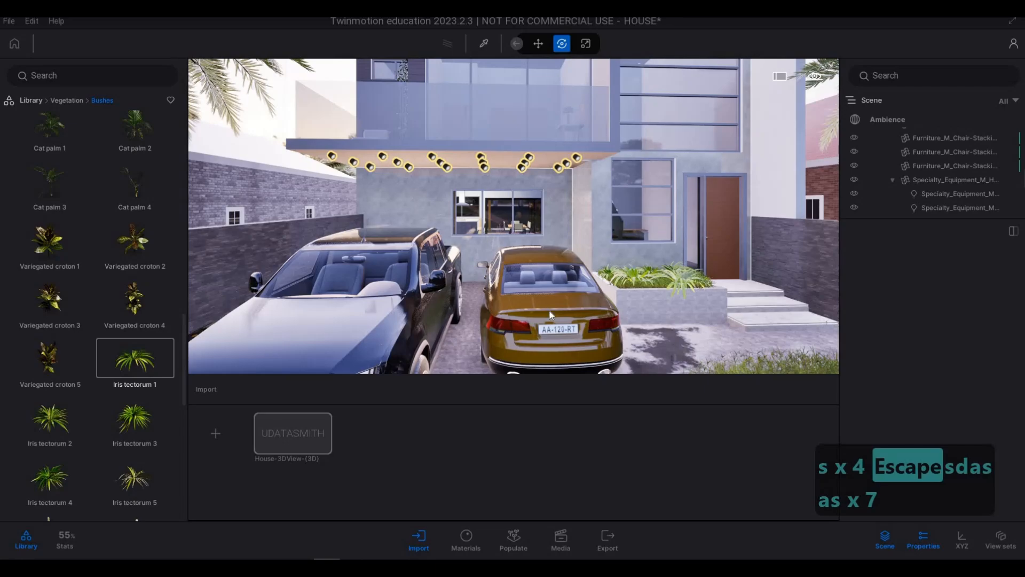
key("s")
key("s")
key("s")
key("s")
key("s")
key("s")
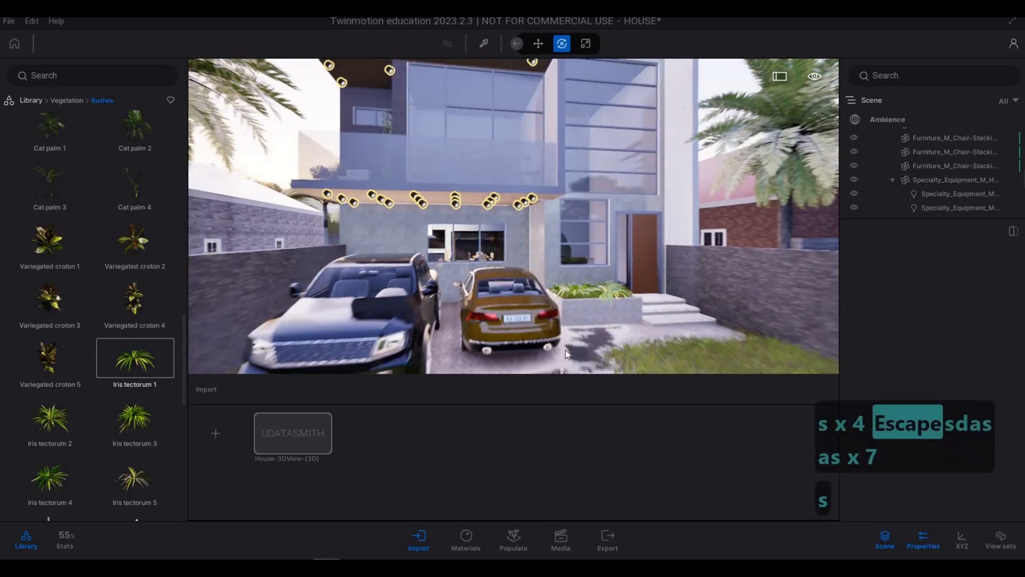
key("a")
key("a")
key("a")
key("a")
key("d")
key("Escape")
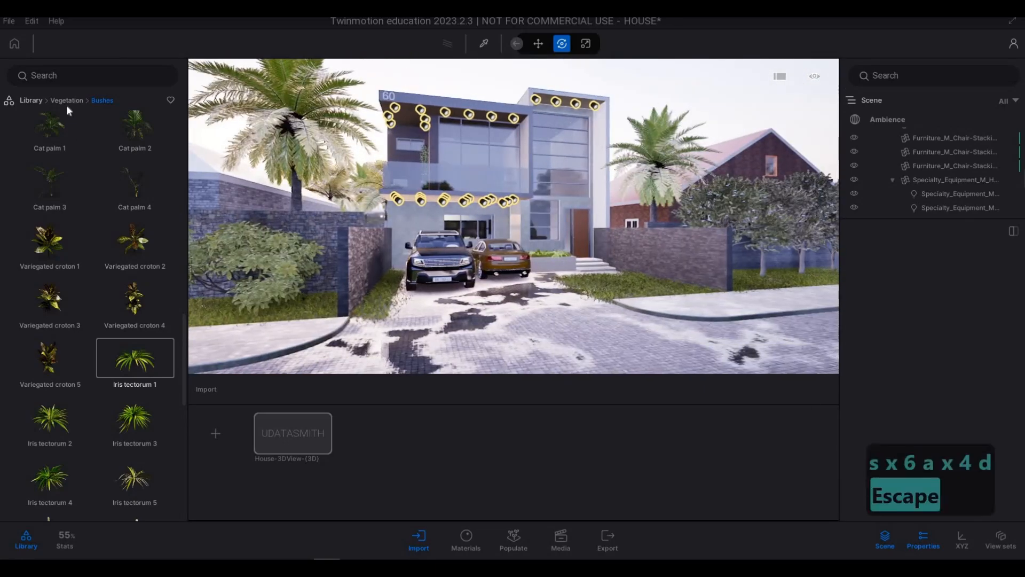
Return the asset library to its top level and examine the house from several points across the street.
left_click(67, 100)
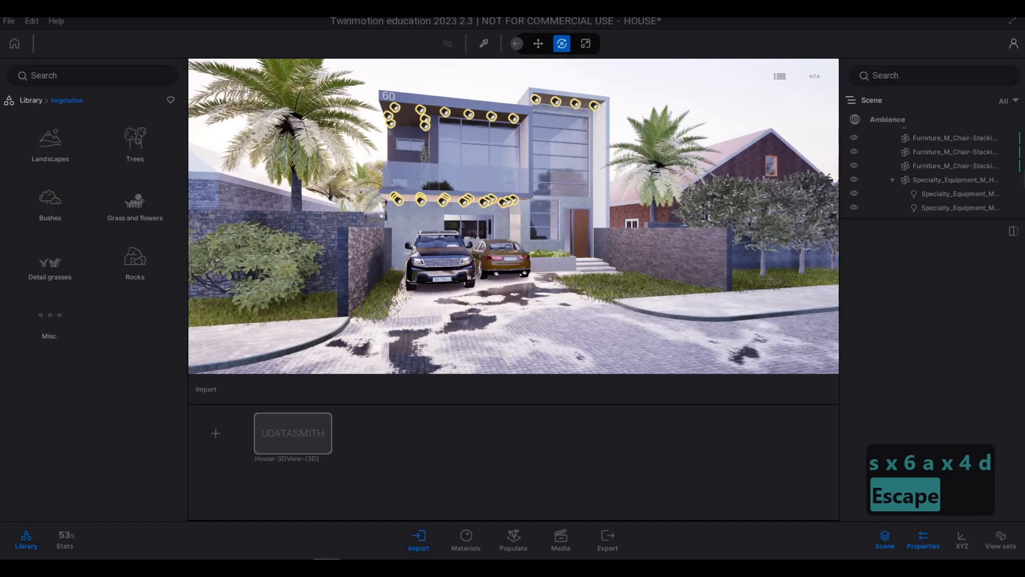
key("s")
key("d")
key("s")
key("s")
key("d")
key("d")
key("d")
key("d")
key("d")
key("d")
key("d")
key("d")
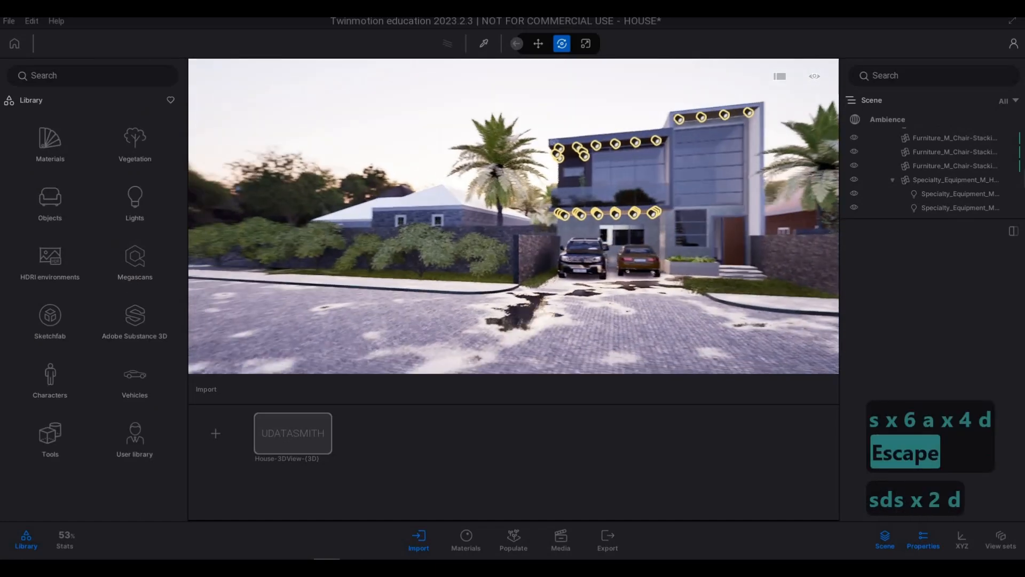
key("d")
key("a")
key("a")
key("a")
key("a")
key("a")
key("a")
key("a")
key("a")
key("a")
key("a")
key("a")
key("a")
key("a")
key("a")
key("a")
key("a")
key("a")
key("s")
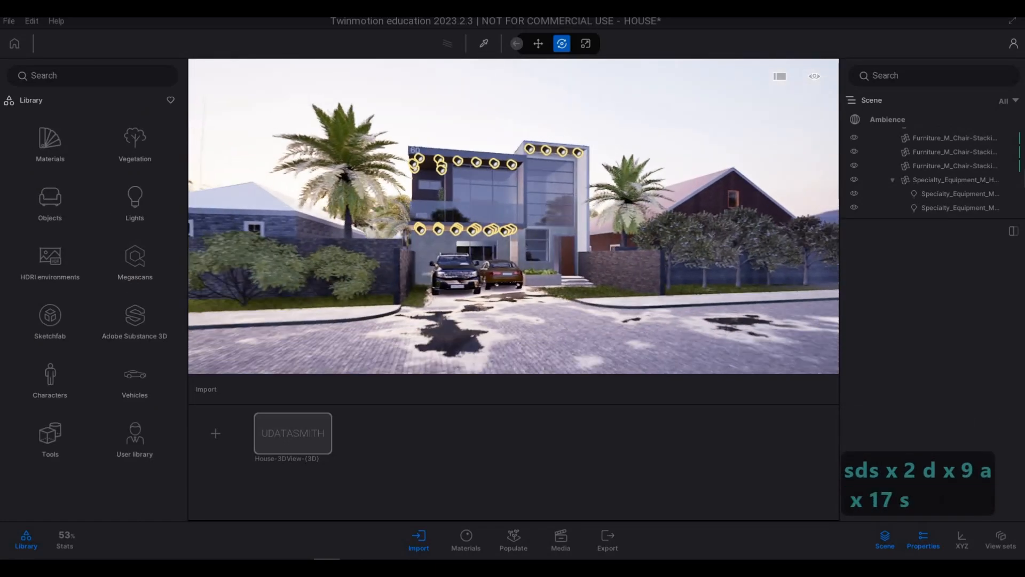
key("w")
key("d")
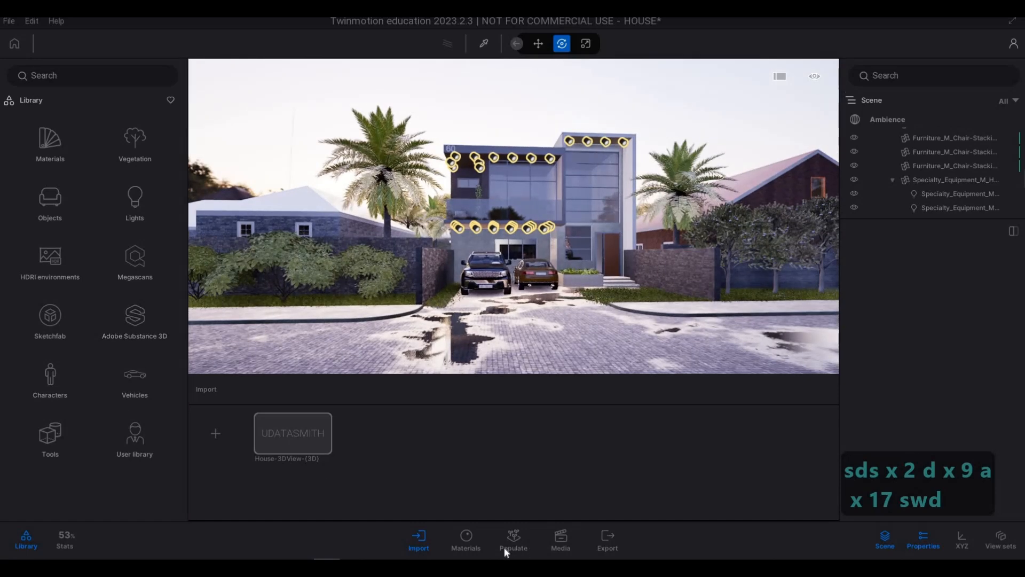
Frame the house front obliquely from the left end of the driveway crossing and save it as the first still image.
left_click(562, 543)
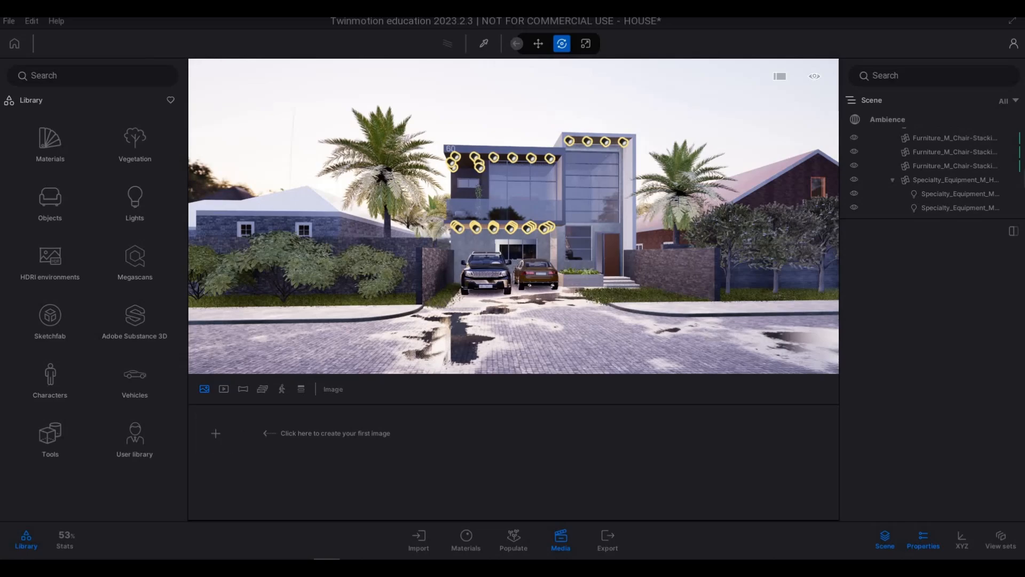
key("w")
key("a")
key("w")
key("a")
key("w")
key("e")
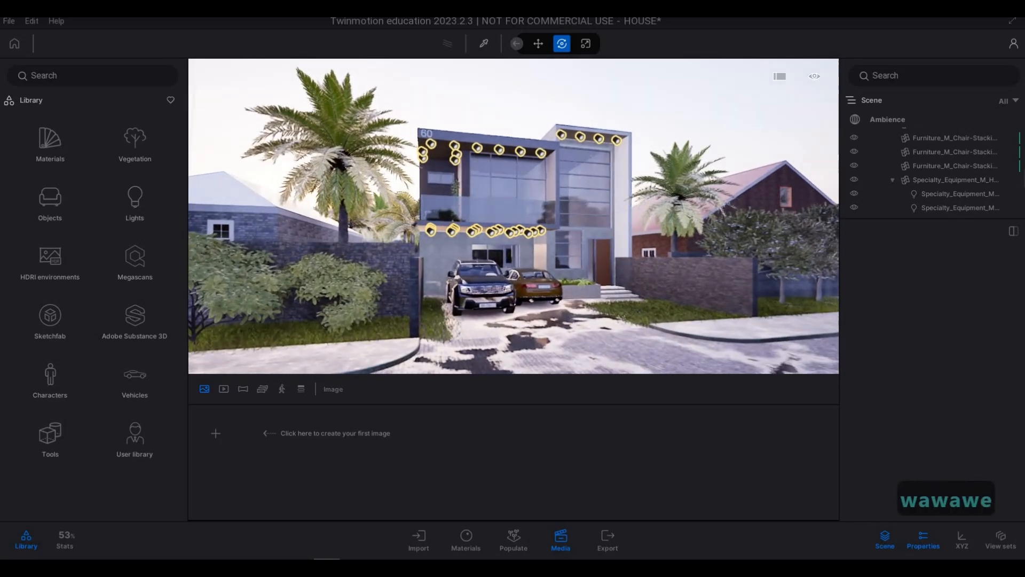
key("a")
key("q")
key("s")
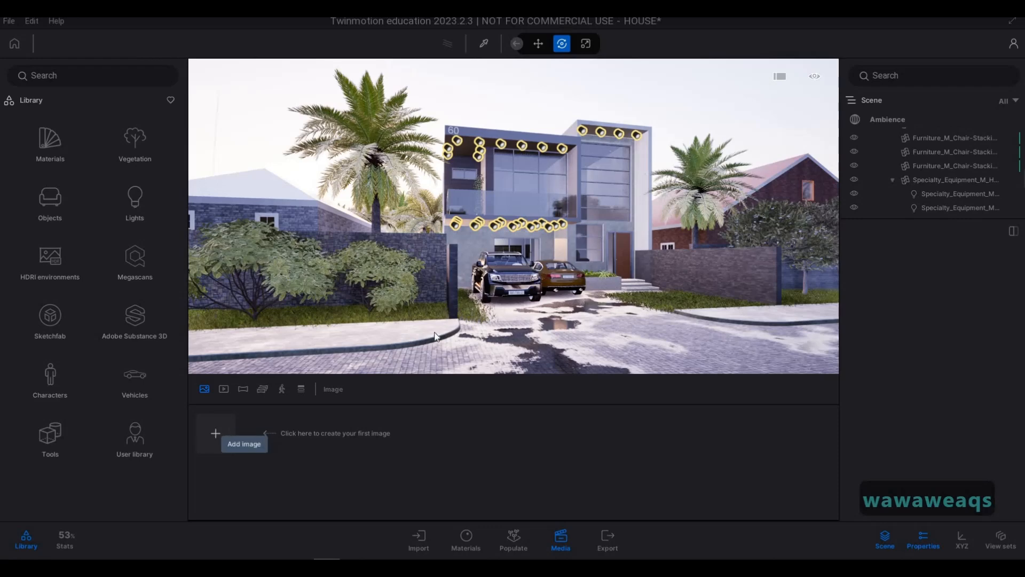
key("a")
key("e")
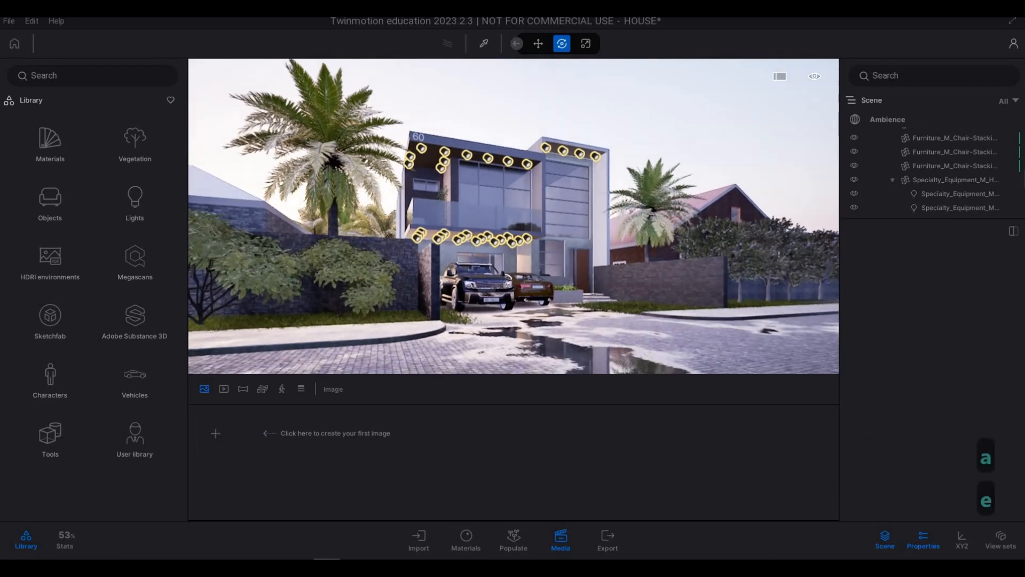
key("d")
key("w")
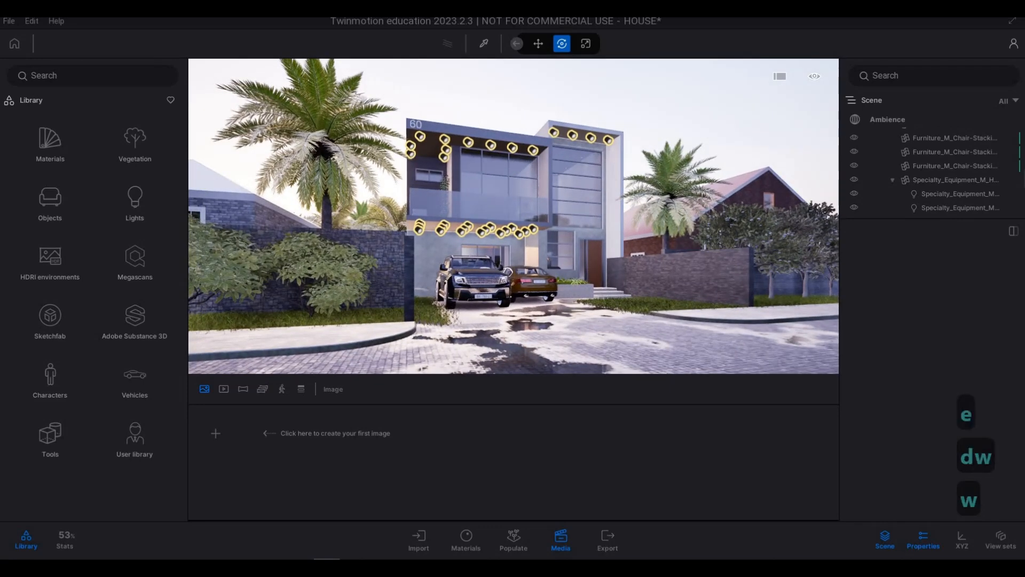
key("s")
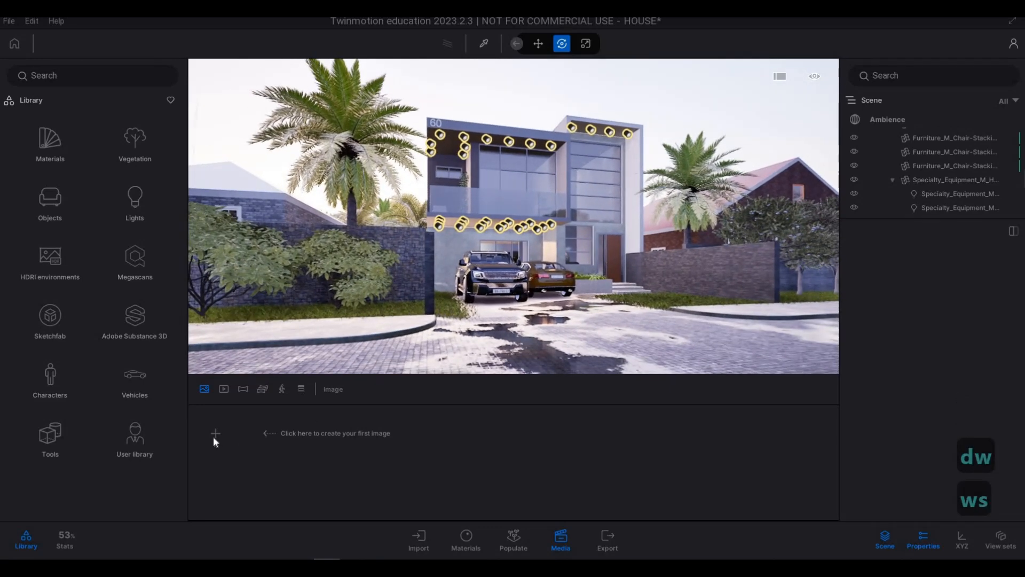
left_click(216, 432)
Bring the camera round to face the house front head-on, in line with the driveway.
key("d")
key("d")
key("d")
key("d")
key("d")
key("d")
key("d")
key("d")
key("d")
key("d")
key("d")
key("d")
key("d")
key("d")
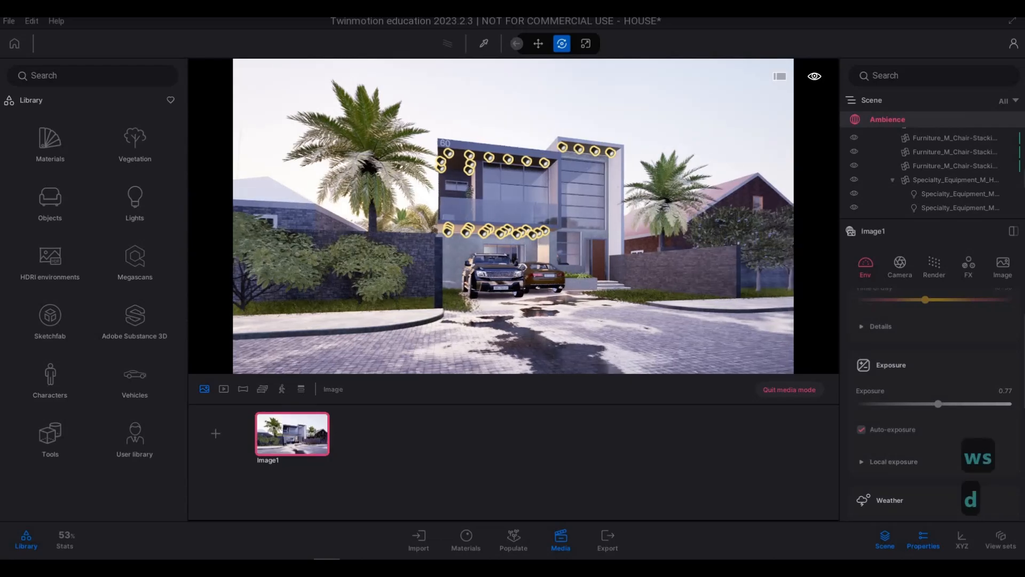
key("w")
key("a")
key("w")
key("d")
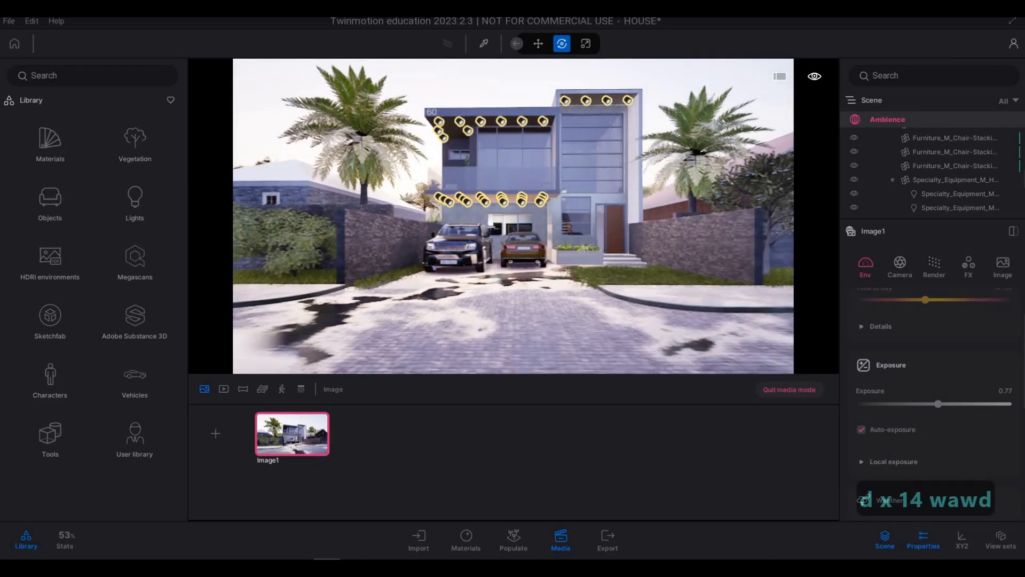
key("w")
key("w")
key("s")
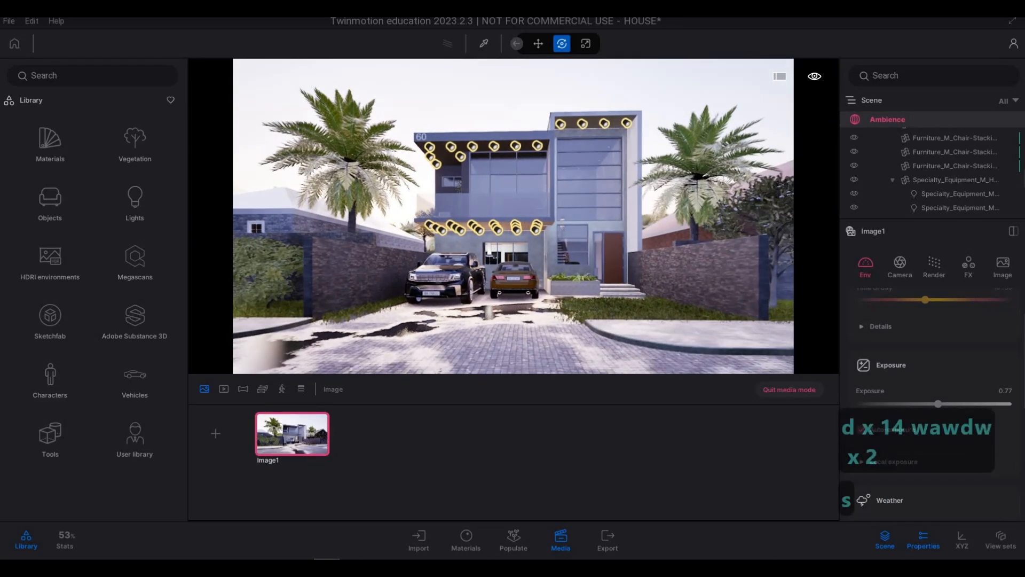
Back the camera off until both palms and the boundary walls fit, and add this frontal view as the second image.
key("s")
key("w")
key("a")
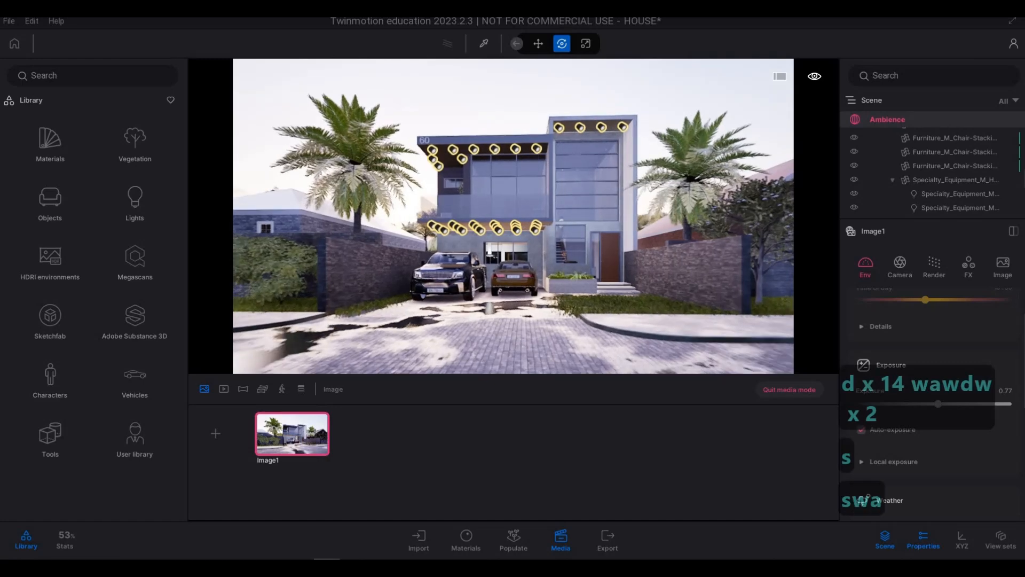
key("s")
key("q")
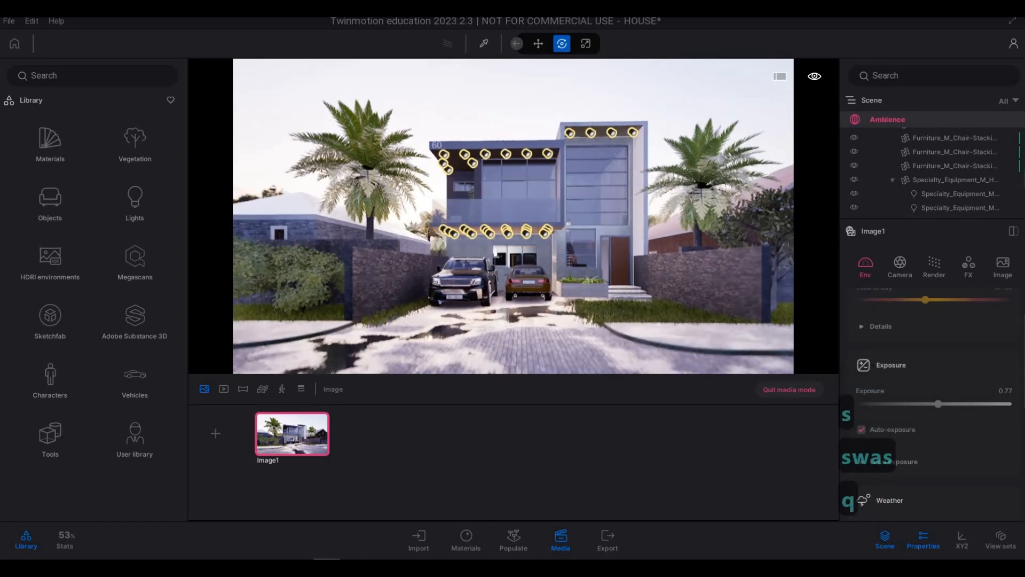
key("s")
key("q")
key("s")
key("s")
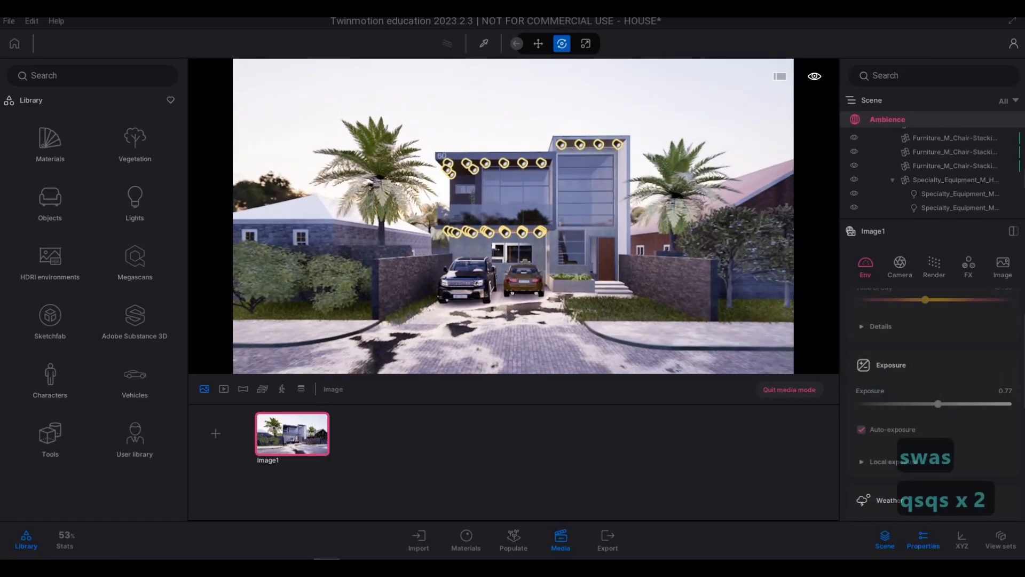
key("e")
key("q")
key("w")
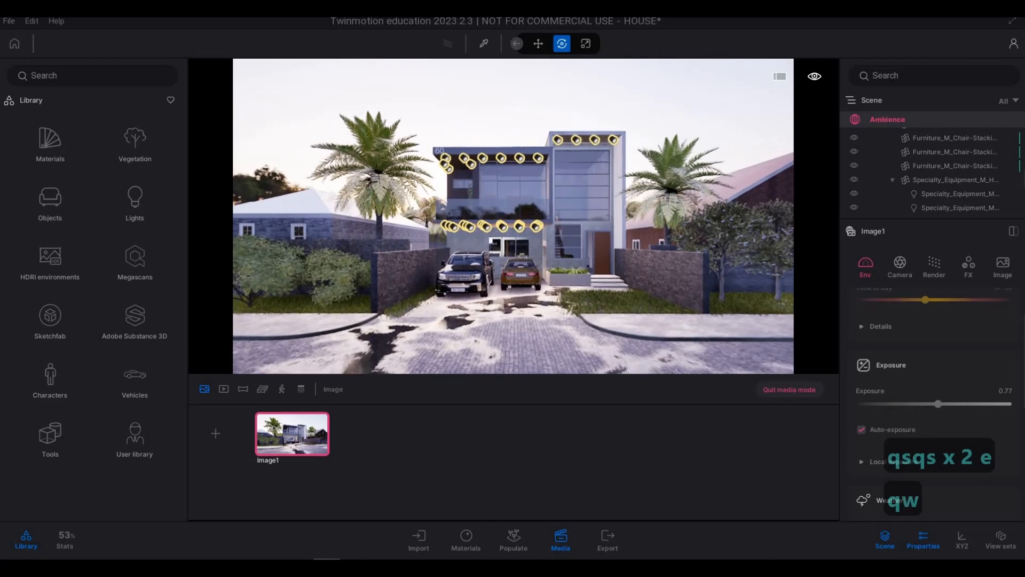
key("e")
key("w")
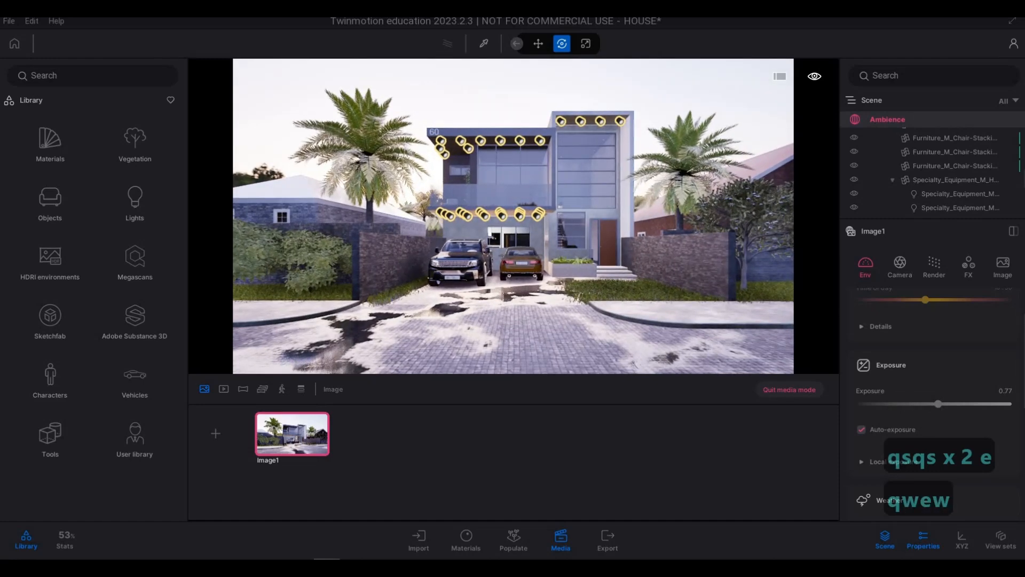
right_click_drag(502, 295, 506, 291)
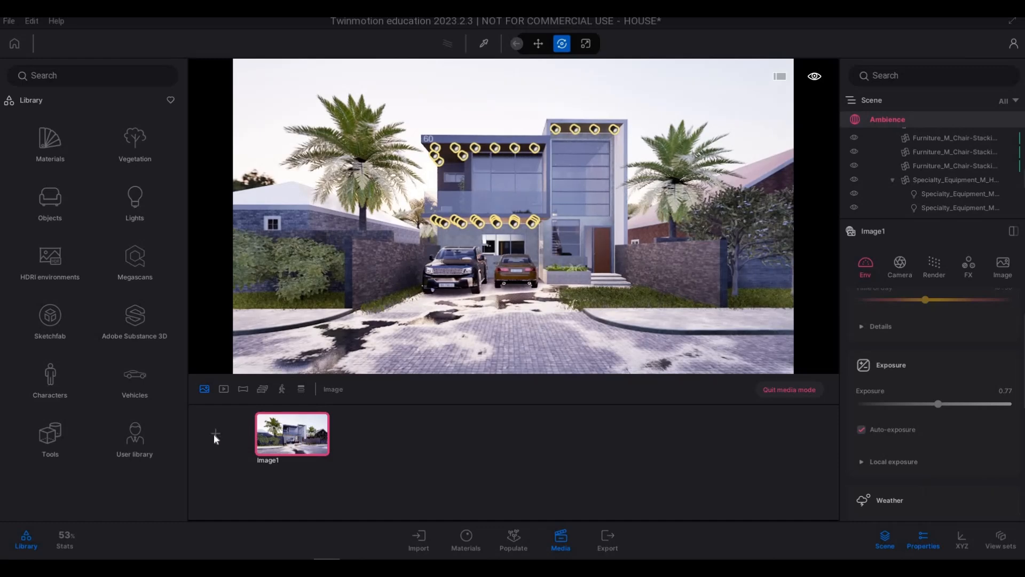
left_click(214, 433)
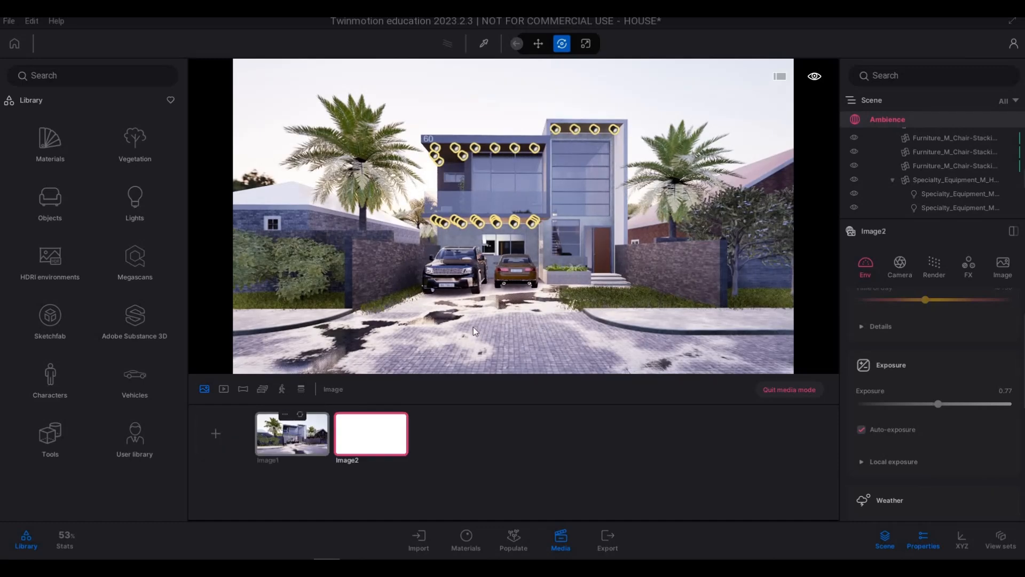
Reopen the first image and reframe it from a point nearer the driveway, keeping the left palm and both cars in view.
key("a")
key("s")
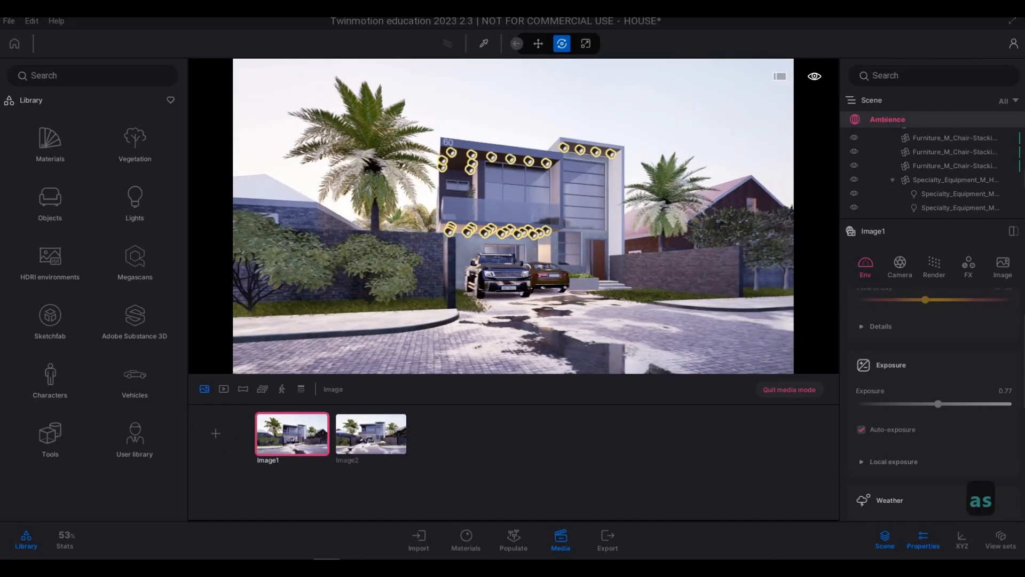
key("d")
key("w")
key("d")
key("q")
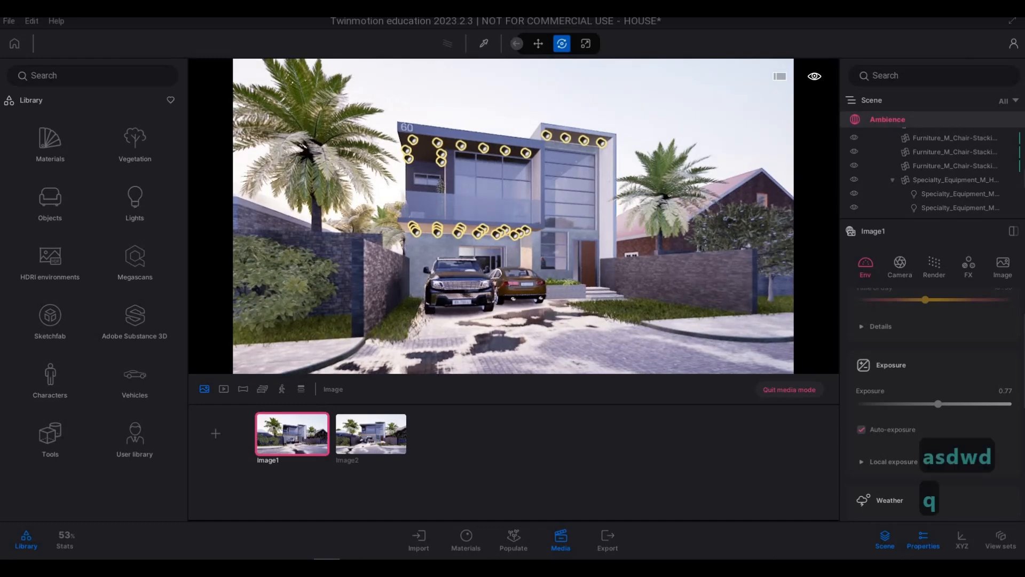
key("s")
key("s")
key("e")
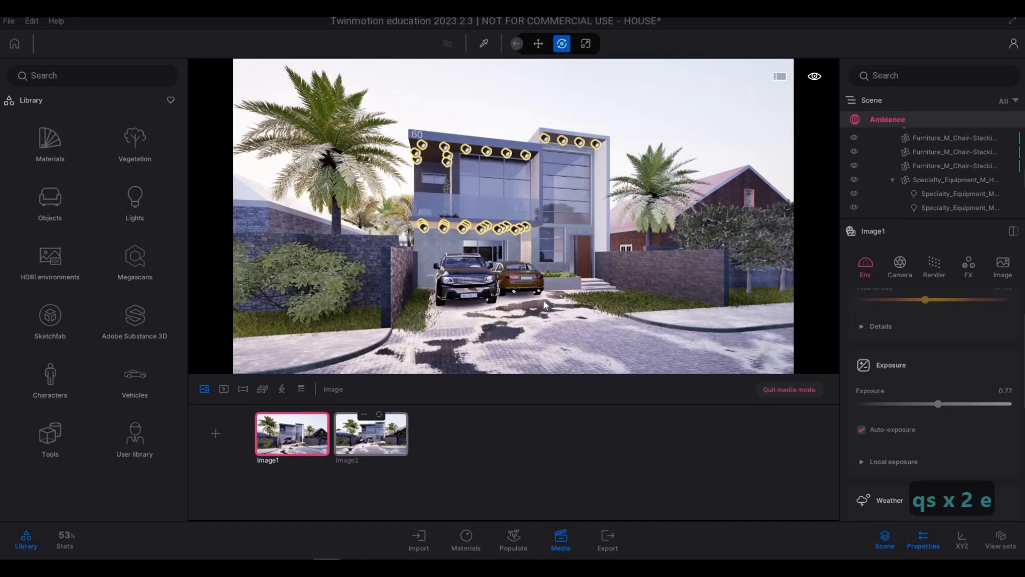
Starting from the second image, frame the house obliquely from the right side of the driveway and add it as the third image.
left_click(371, 434)
key("d")
key("d")
key("d")
key("d")
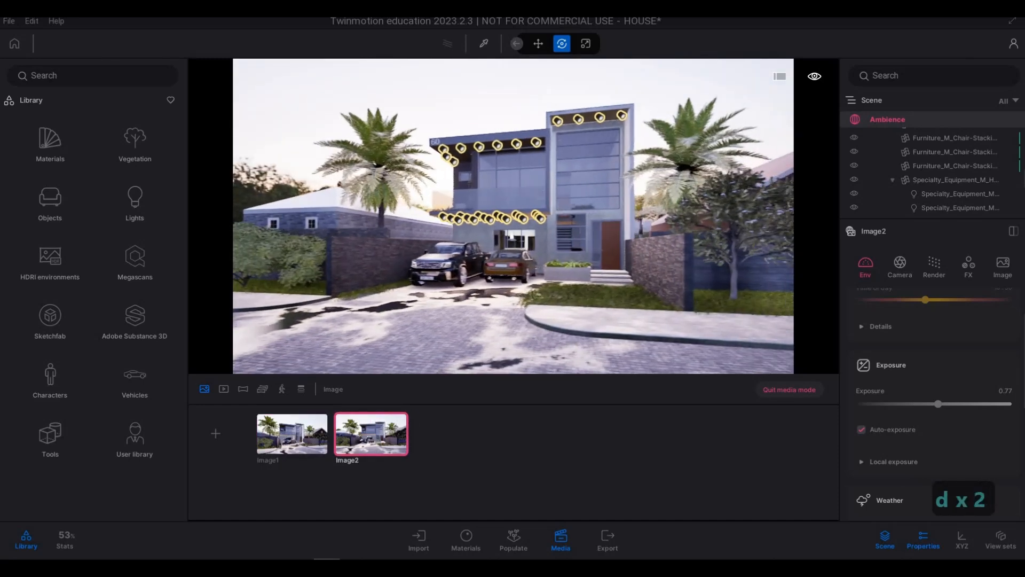
key("a")
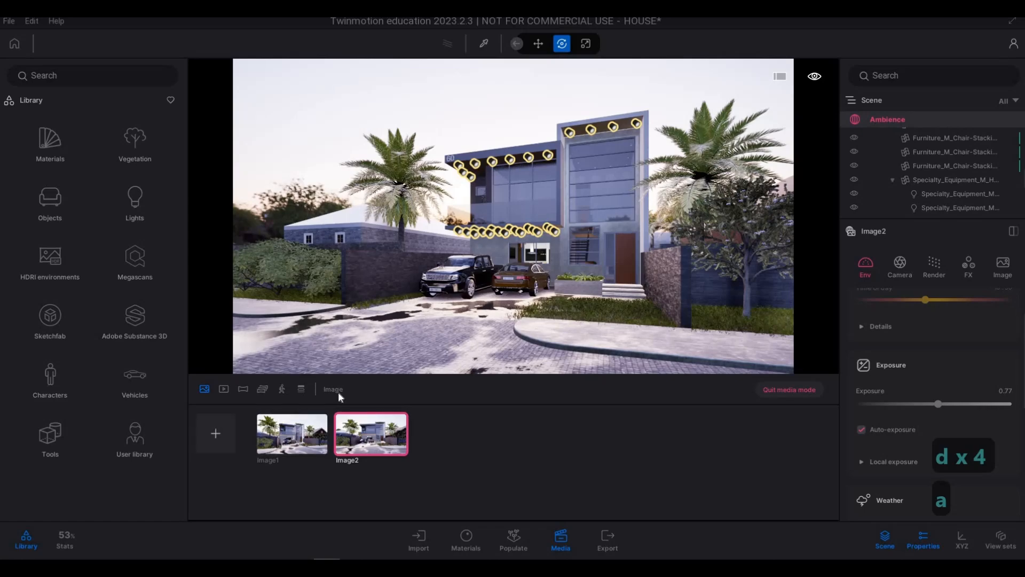
Pull the camera back across the street to the grass verge and add the wide frontal view as the fourth image.
key("s")
key("a")
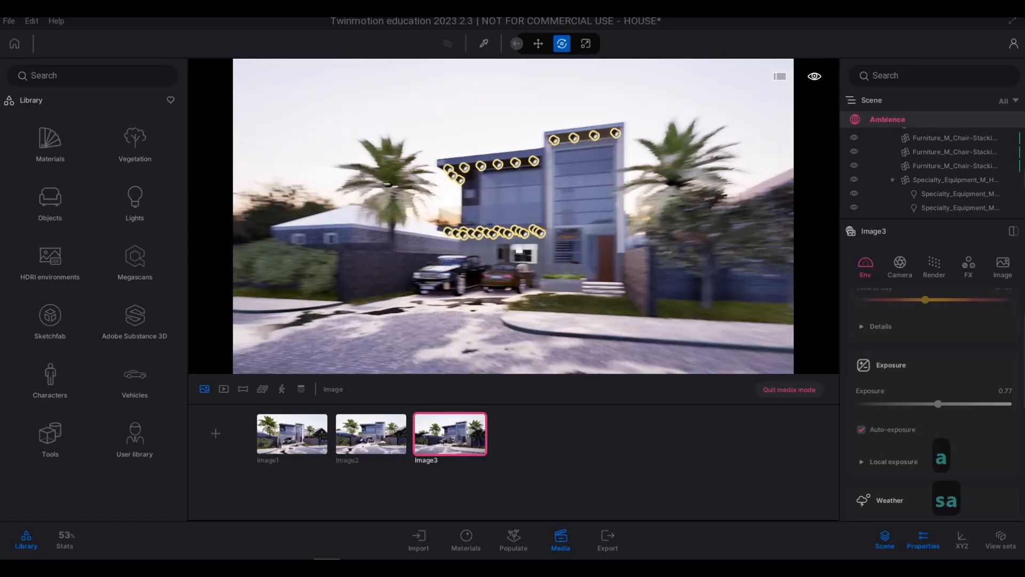
key("a")
key("s")
key("d")
key("q")
key("a")
key("a")
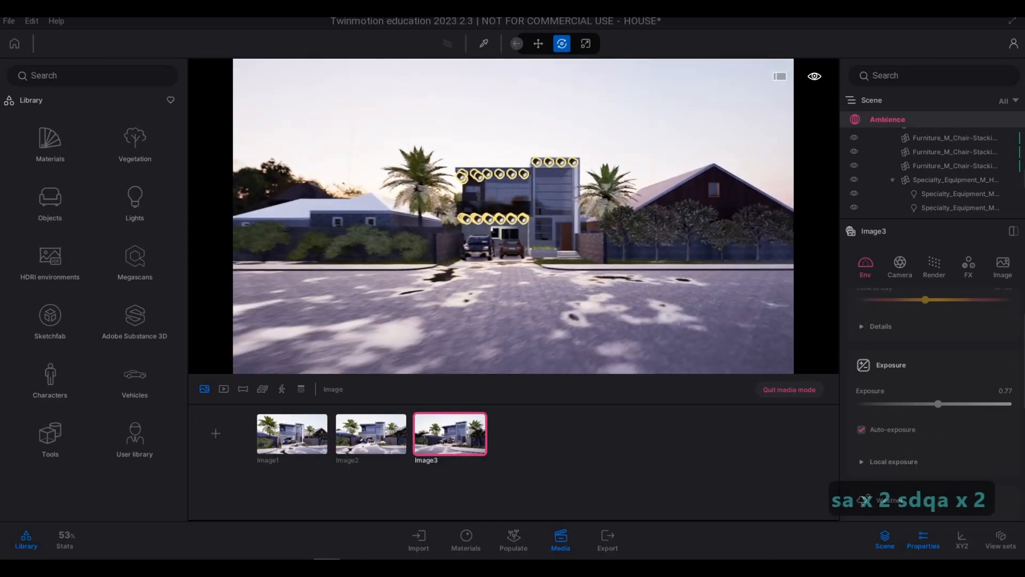
key("d")
key("s")
key("a")
key("s")
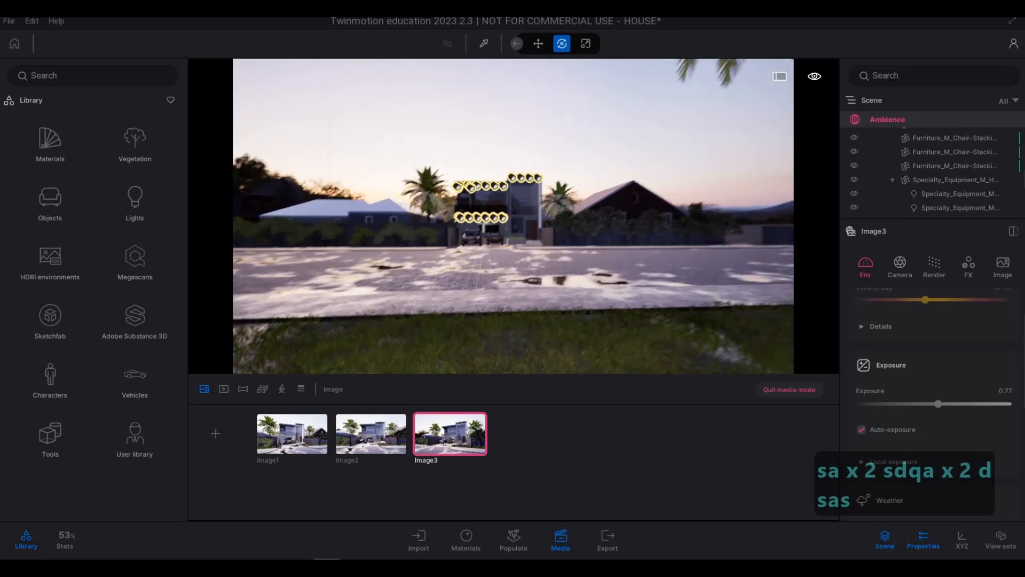
key("e")
key("e")
key("w")
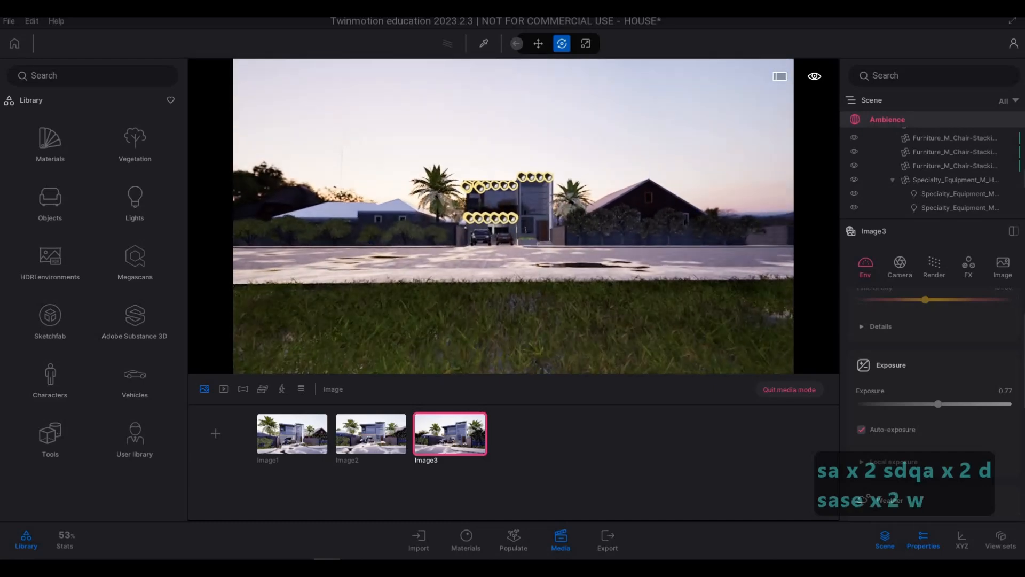
key("w")
key("q")
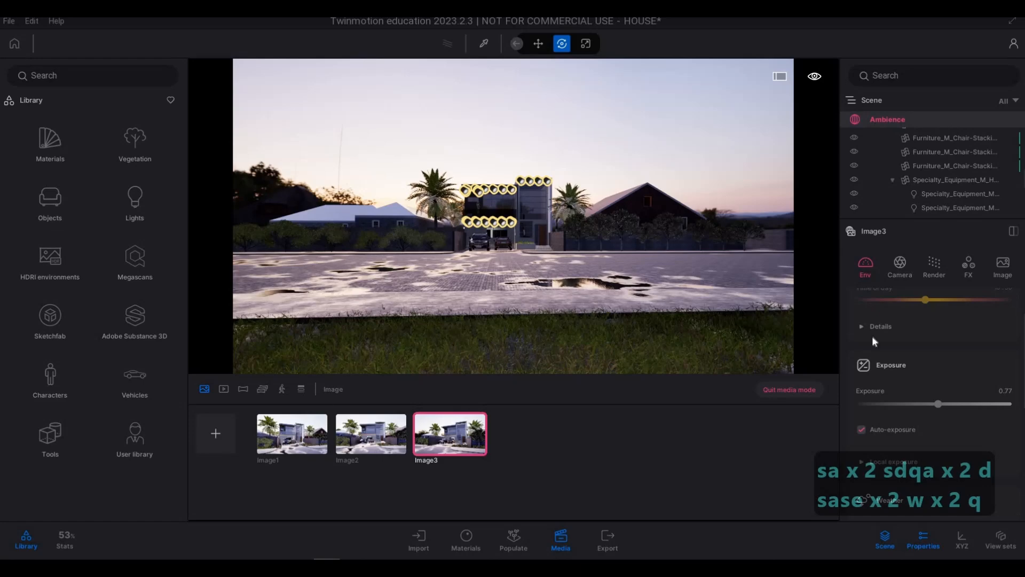
Set the fourth image's camera focal length to 33 mm and shift the camera to recentre the house and neighbouring roofs.
left_click(900, 267)
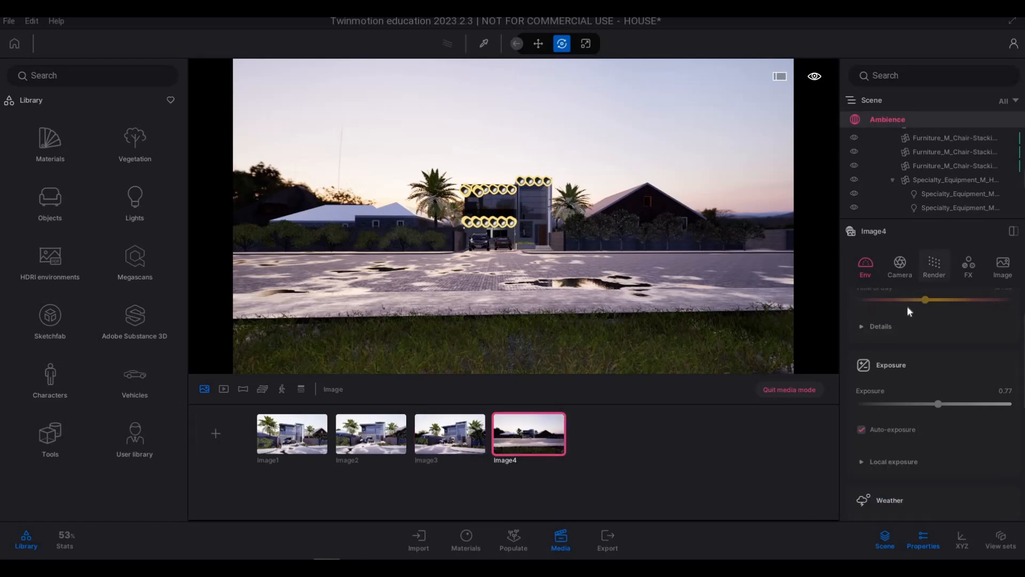
left_click_drag(948, 348, 961, 348)
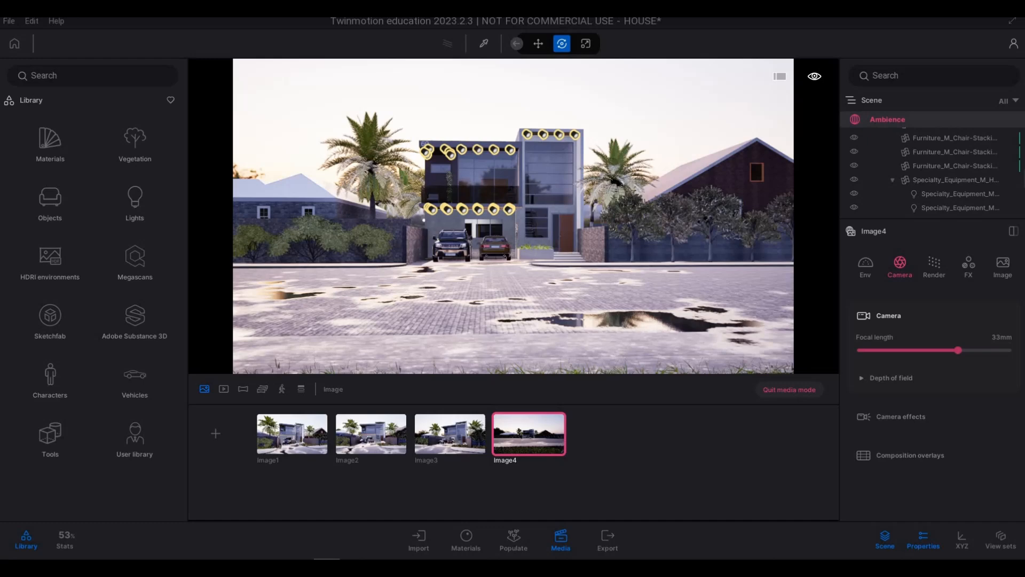
key("s")
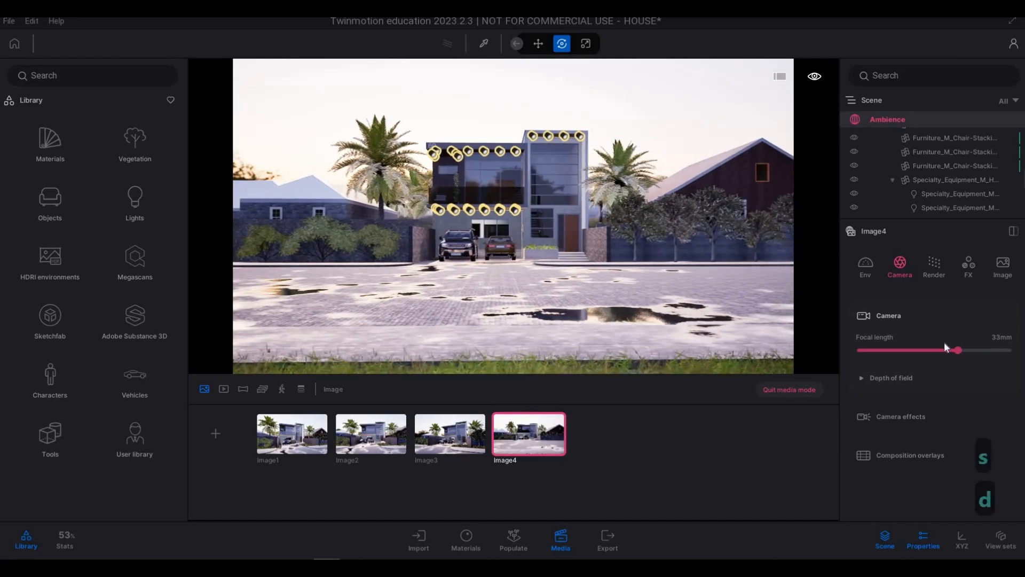
key("d")
Raise the fourth image's focal length to 50 mm, reposition the camera on the verge, and update the image with this framing.
left_click_drag(959, 349, 971, 350)
key("s")
key("s")
key("q")
key("s")
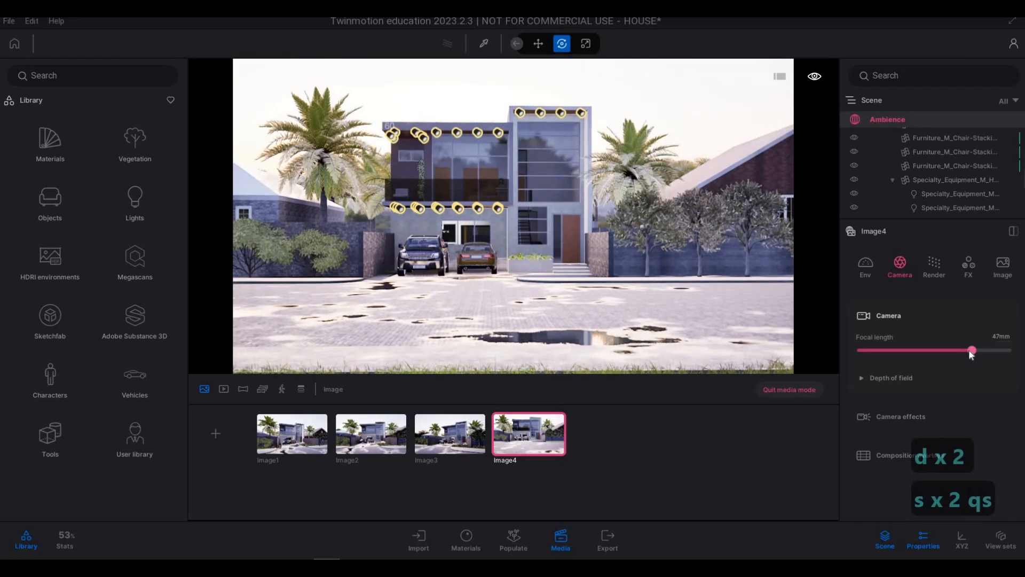
key("w")
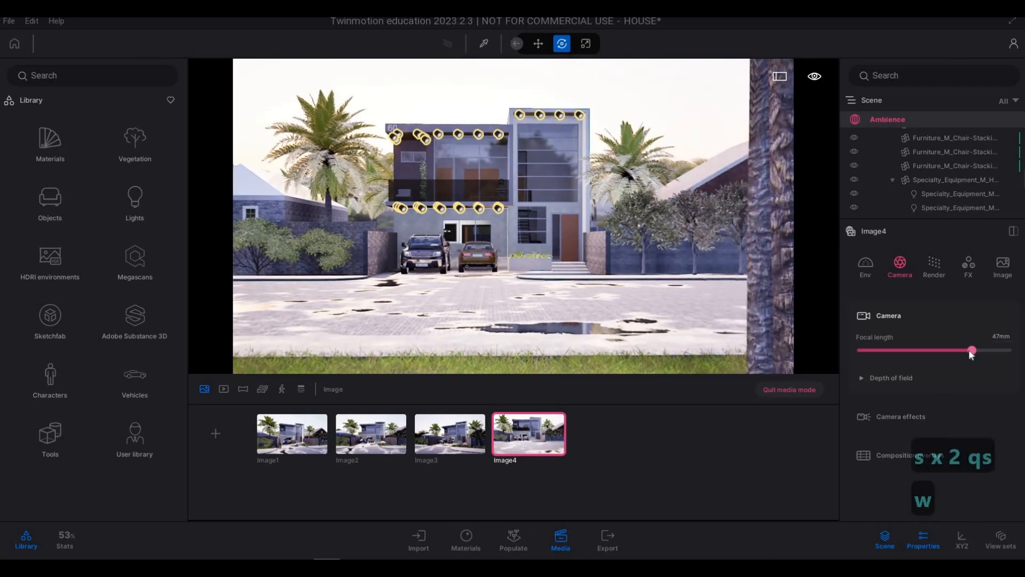
key("w")
key("w")
left_click_drag(971, 350, 975, 350)
key("s")
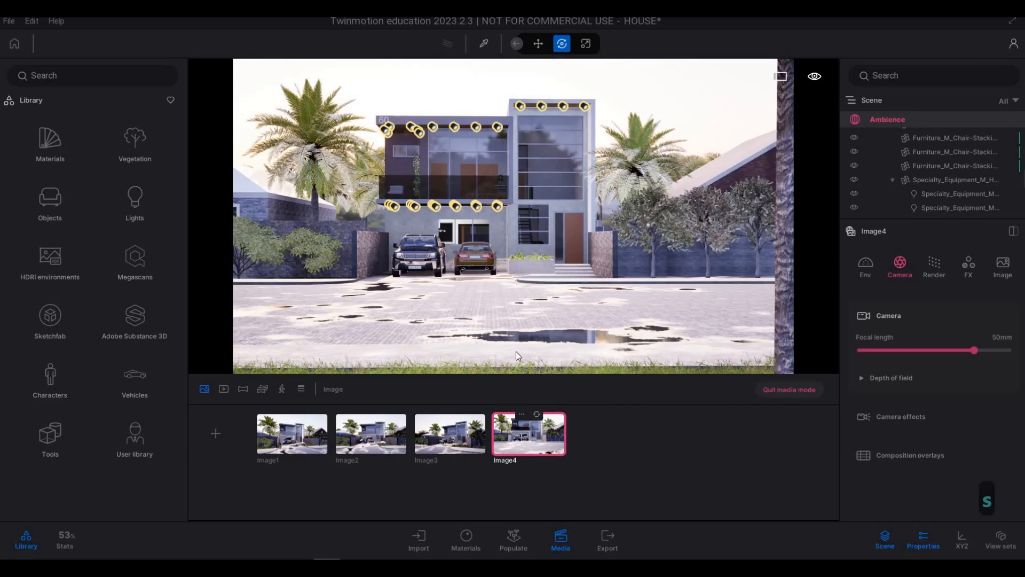
Recall the third image's view, move the camera back over the street, and switch from still images to videos.
left_click(457, 433)
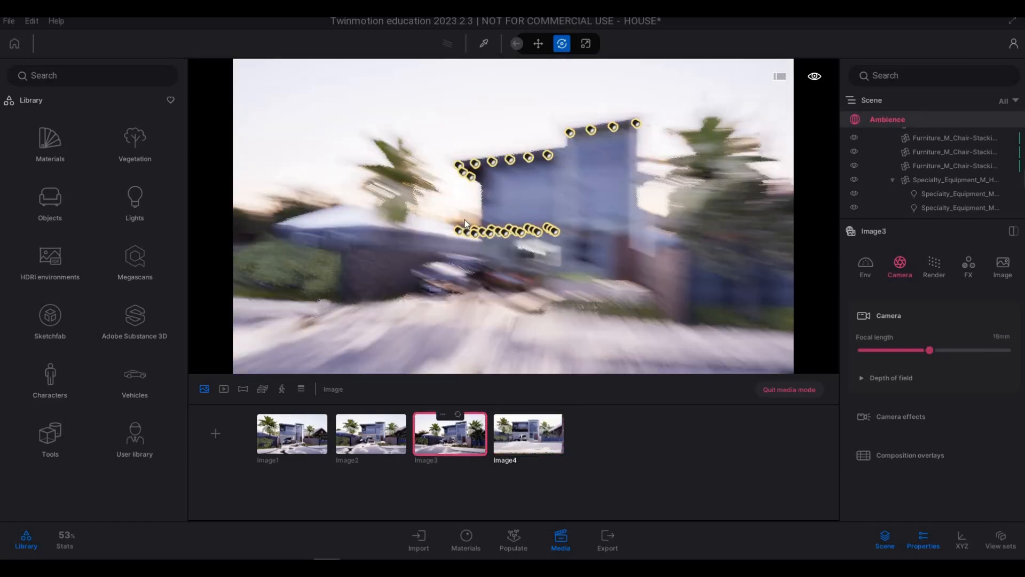
key("s")
key("a")
key("a")
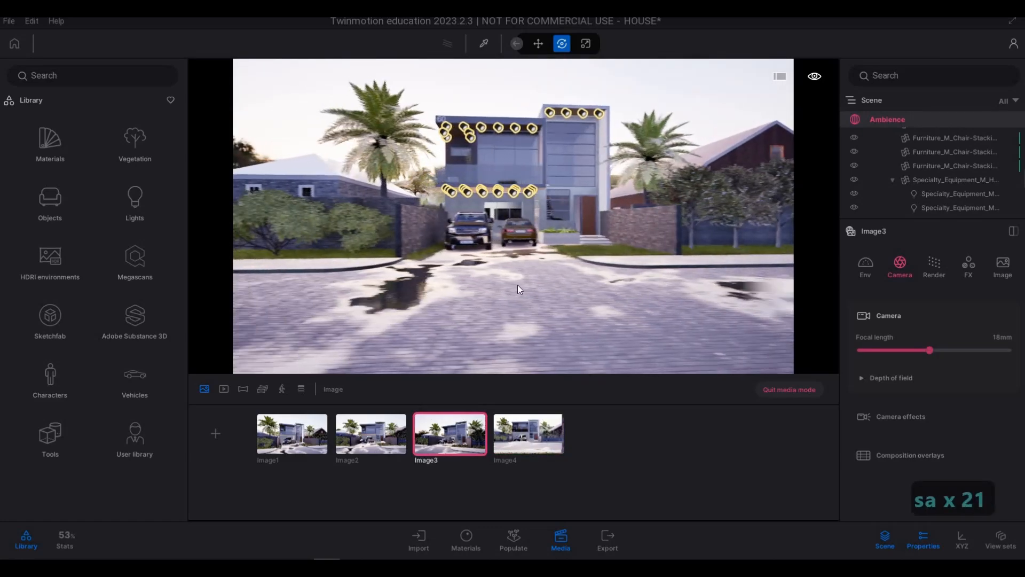
key("w")
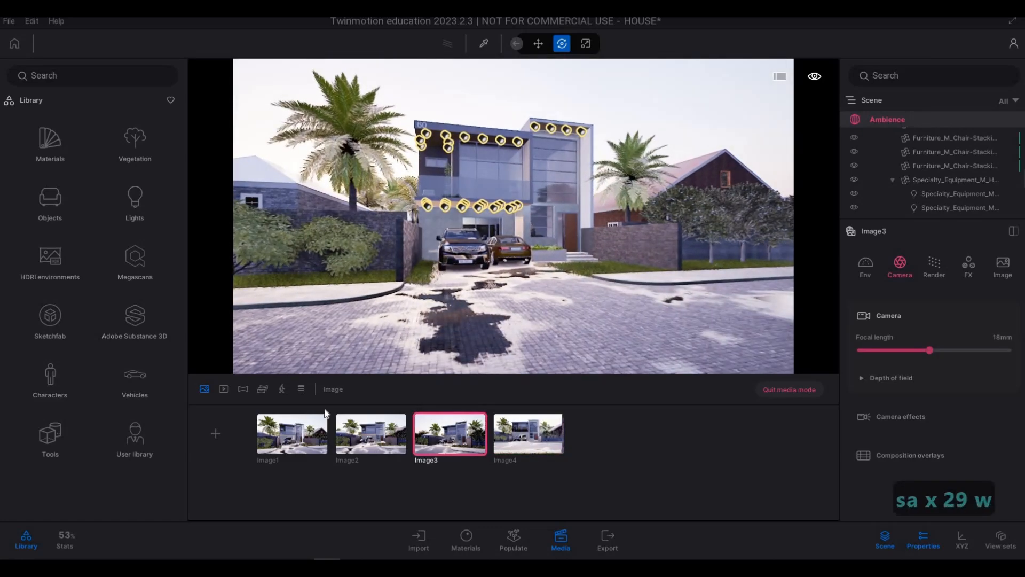
left_click(224, 388)
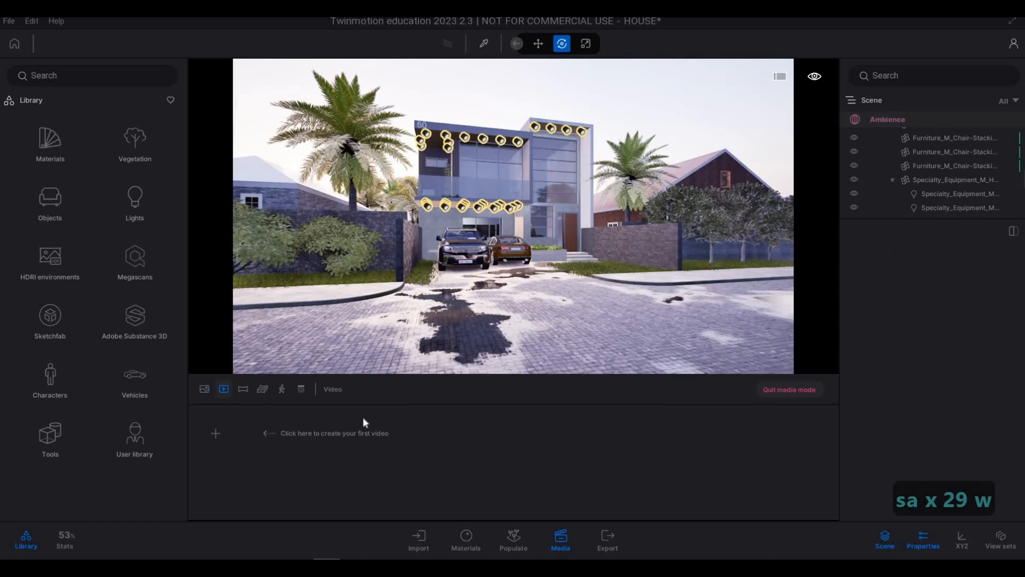
Pull the camera back across the street to the grass verge beside the palm trunk and create the first video there.
key("s")
key("d")
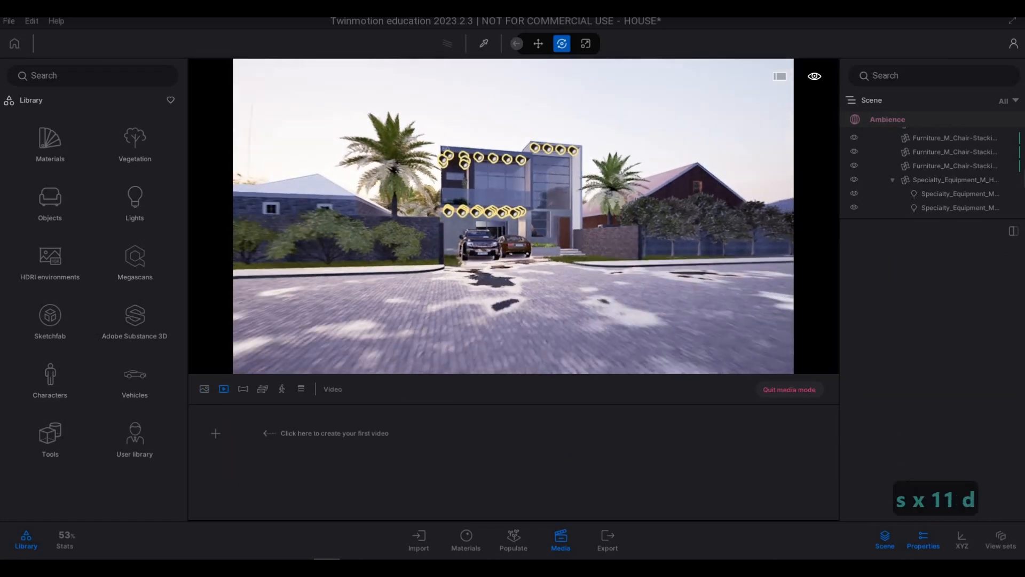
key("s")
key("q")
key("s")
key("a")
key("a")
key("d")
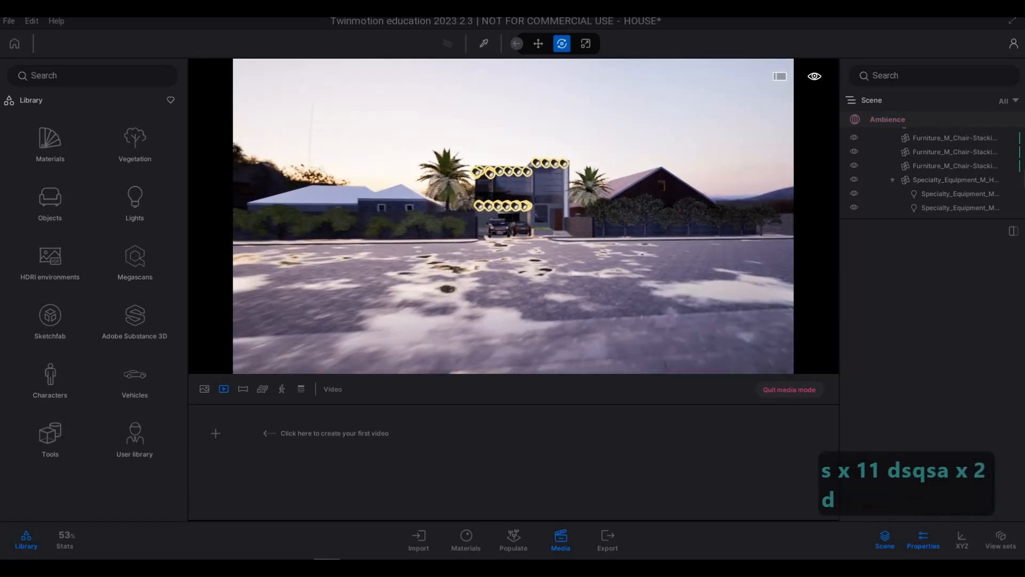
key("q")
key("s")
key("d")
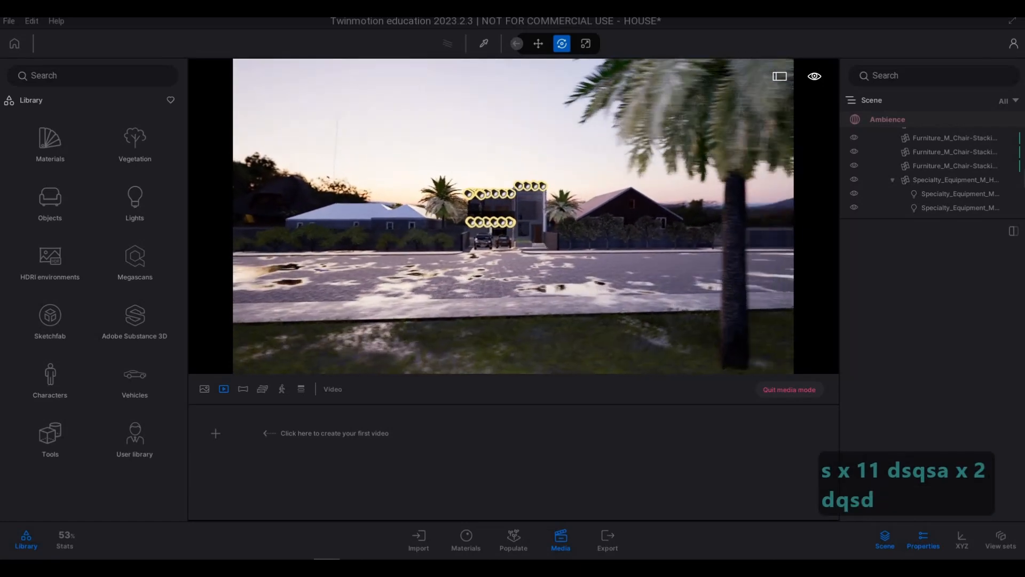
key("s")
key("s")
key("w")
key("w")
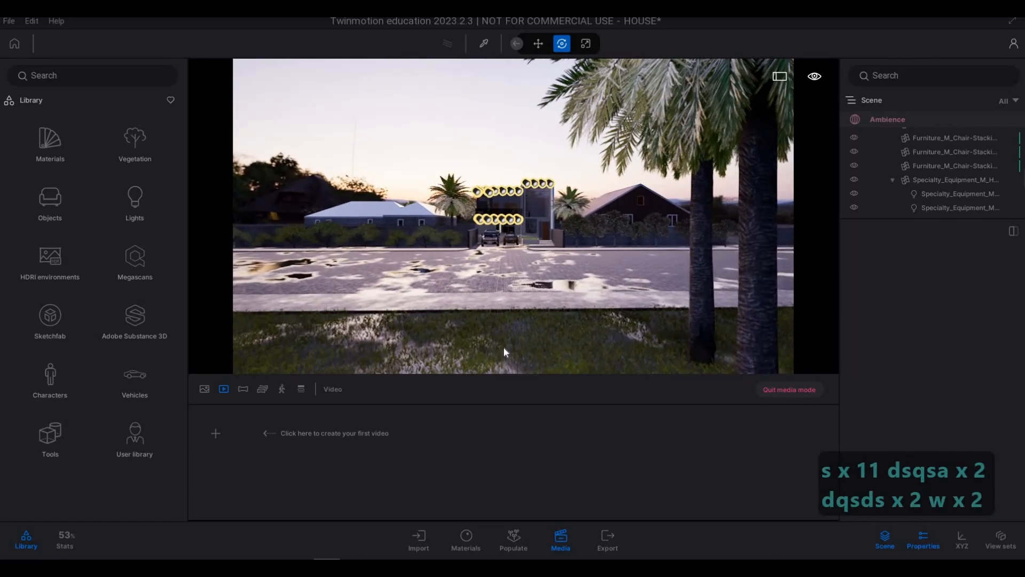
key("s")
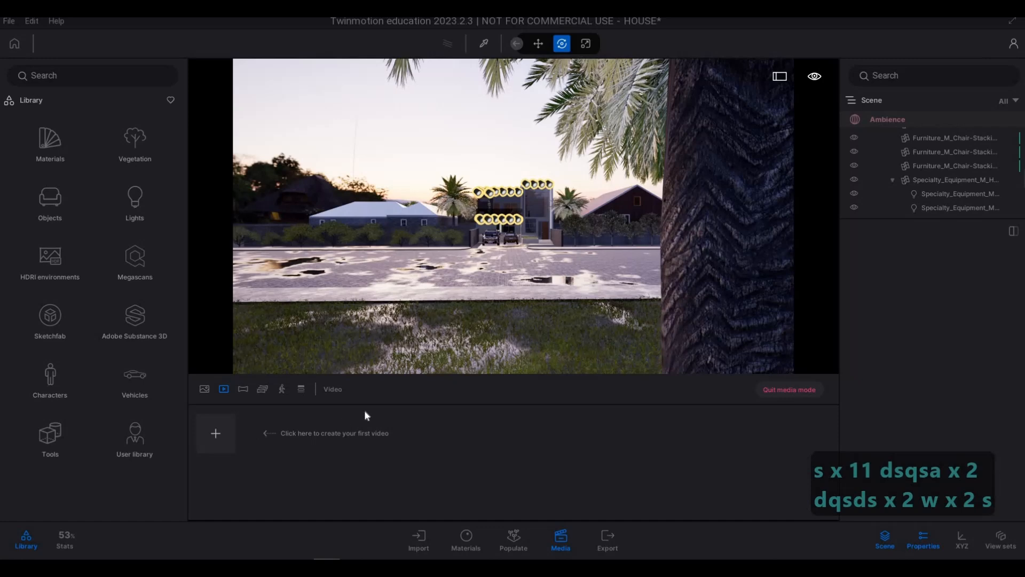
Move the camera forward onto the street, add it as part 1's second keyframe, and set the part's duration to 7 seconds.
key("w")
key("w")
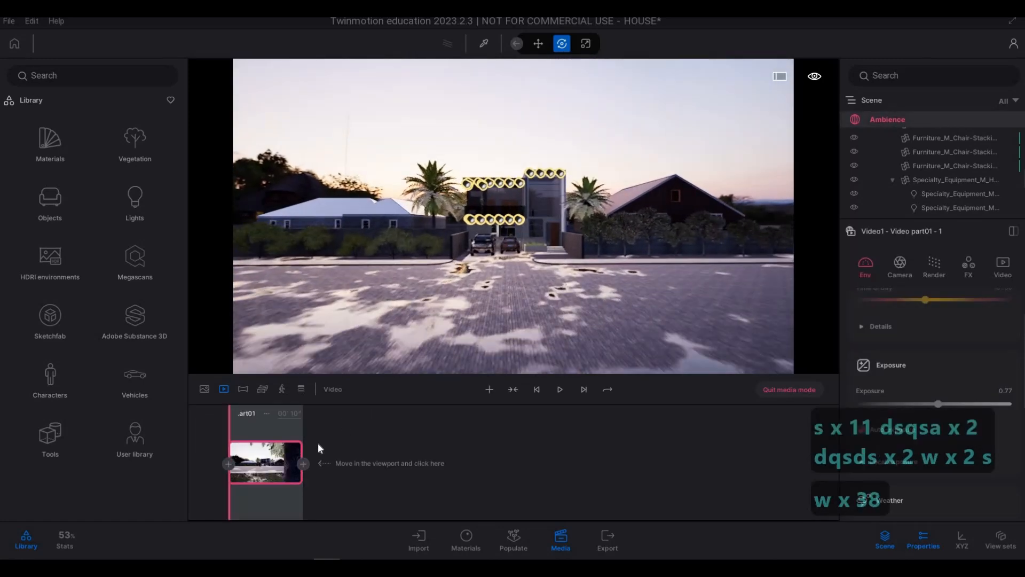
left_click(303, 463)
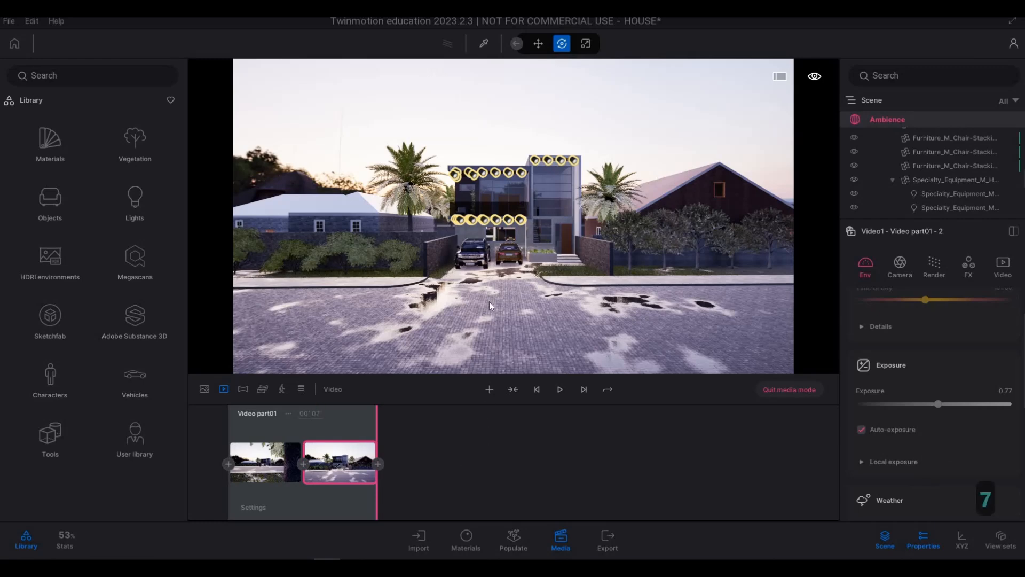
Move closer to frame the left neighbour's wall and shrubs with the house beyond, and add this view as the second video part.
key("w")
key("a")
key("w")
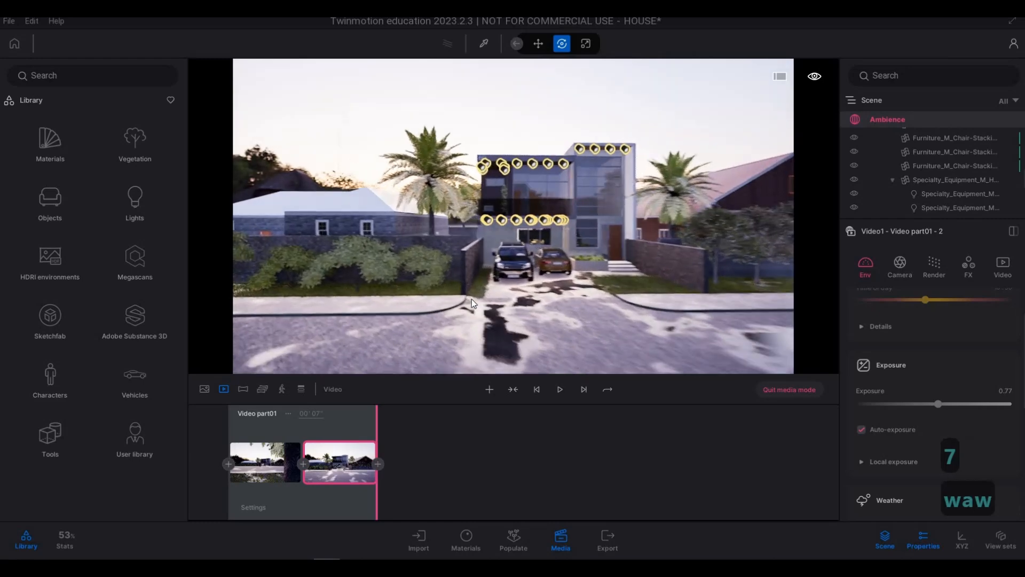
key("s")
key("s")
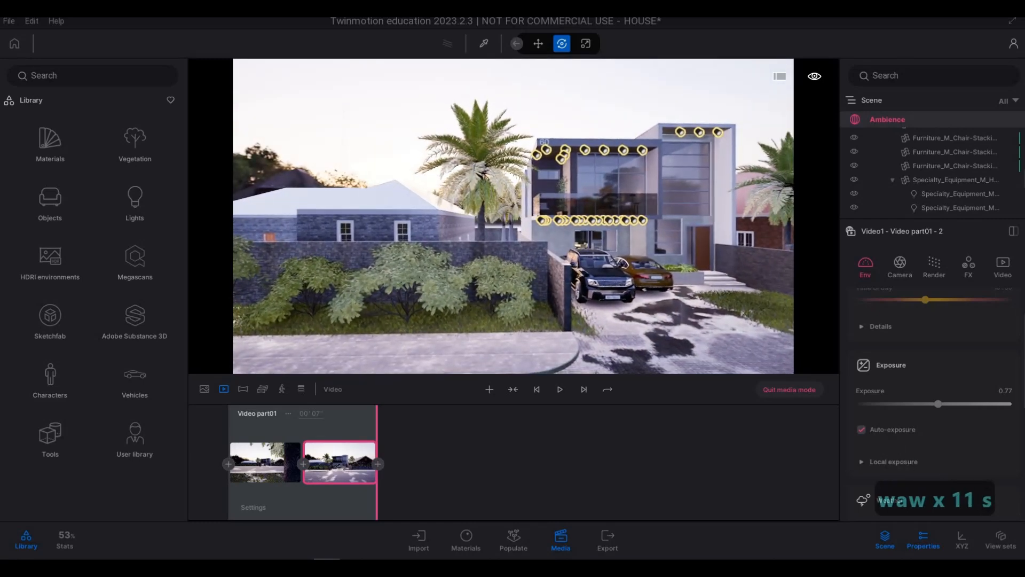
key("w")
key("e")
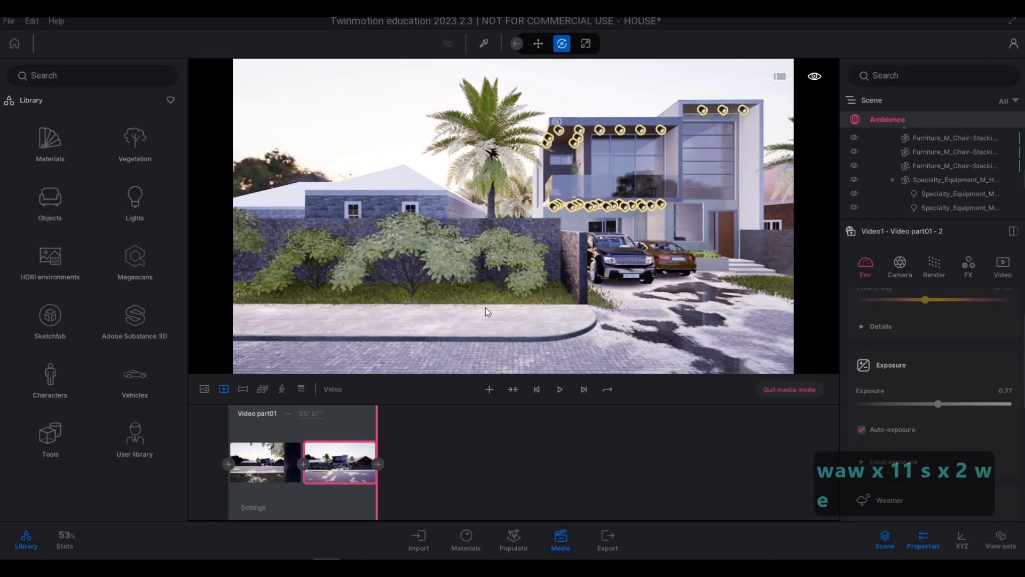
key("a")
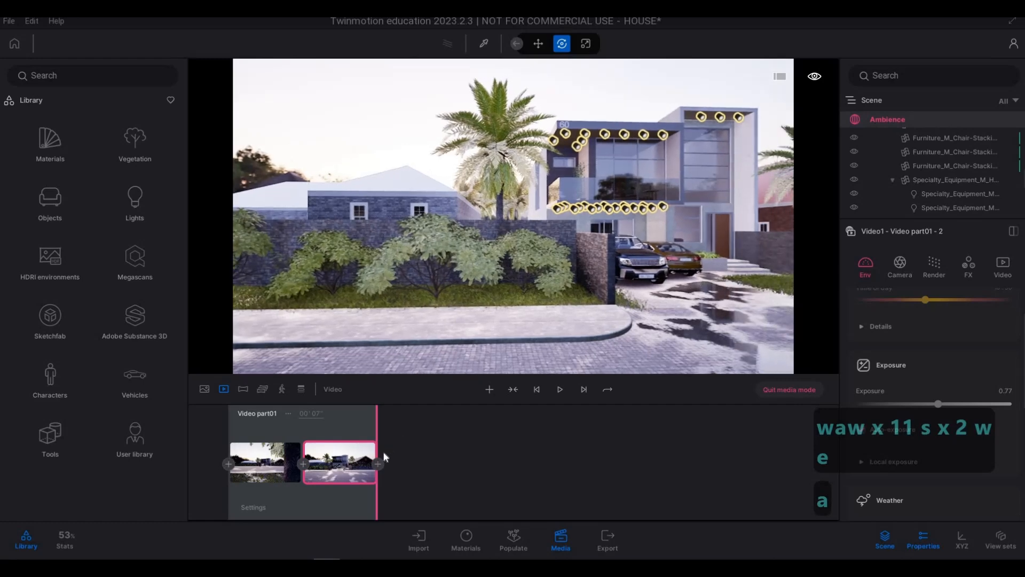
left_click(489, 389)
Slide the camera right to the brick neighbour's house, add it as part 2's end keyframe, and set the duration to 5 seconds.
key("d")
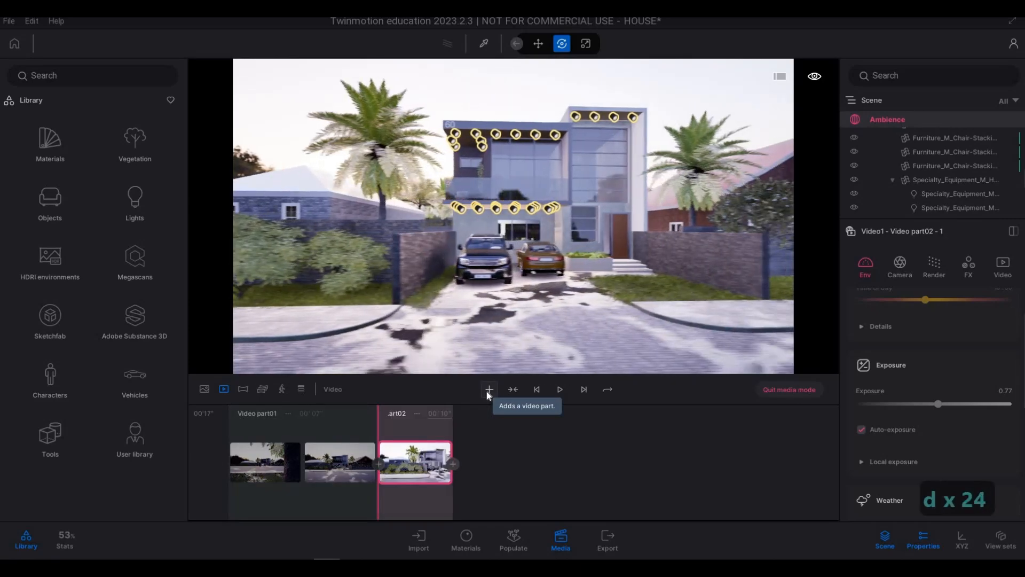
key("d")
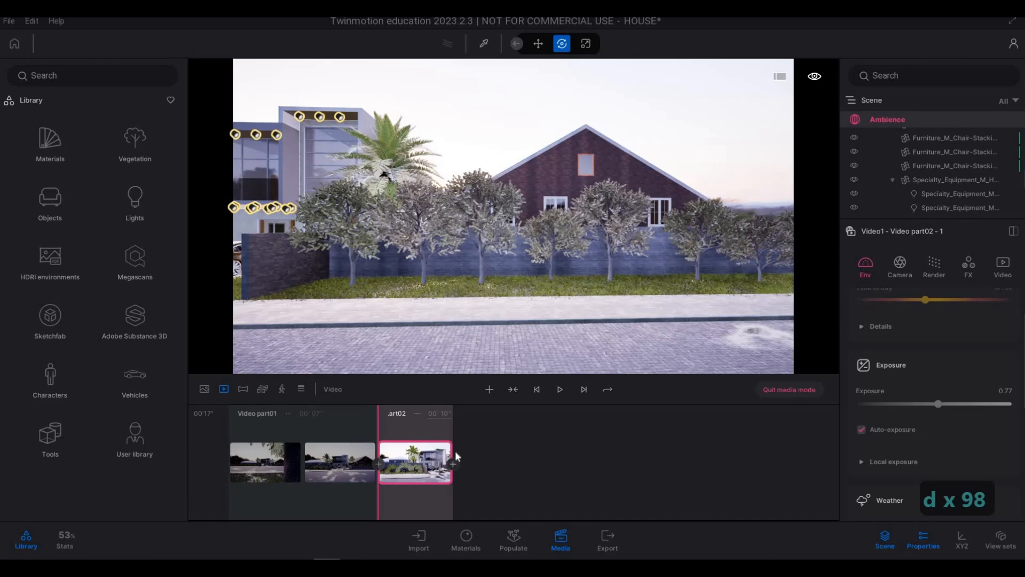
left_click(453, 463)
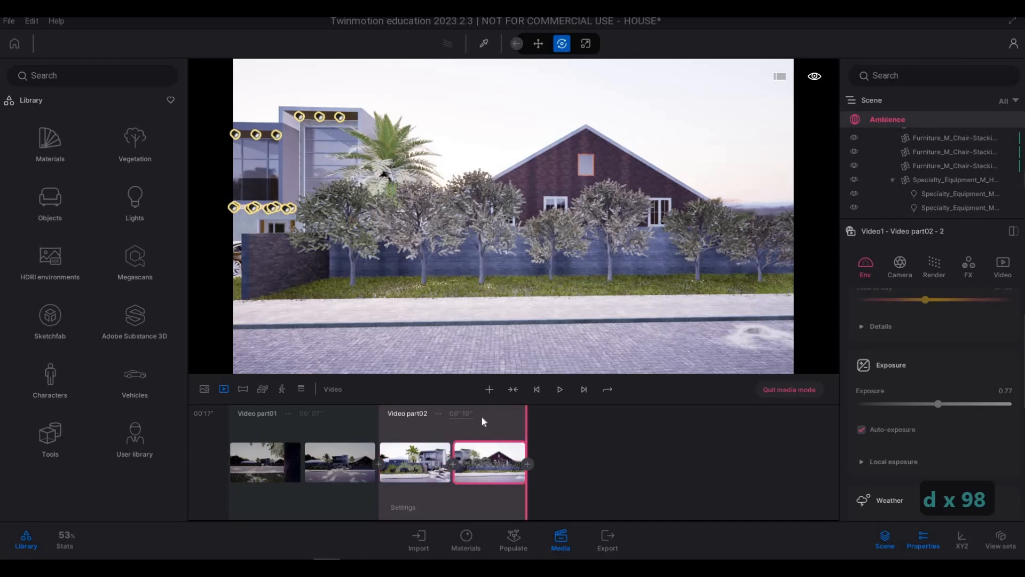
type("5")
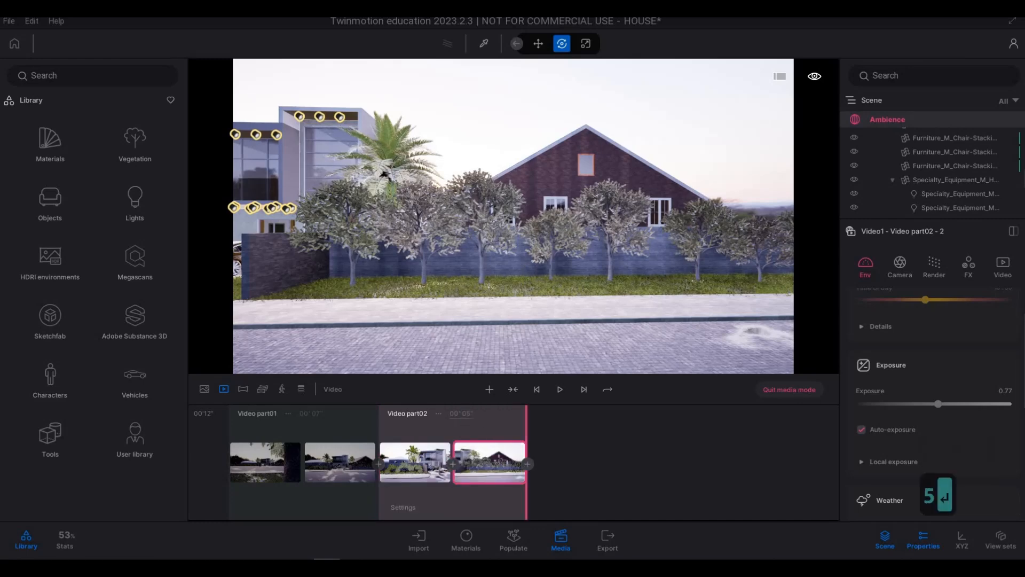
key("Return")
Raise the camera to an oblique view of the house from the right, above the trees, and add it as the third video part.
key("q")
key("d")
key("a")
key("s")
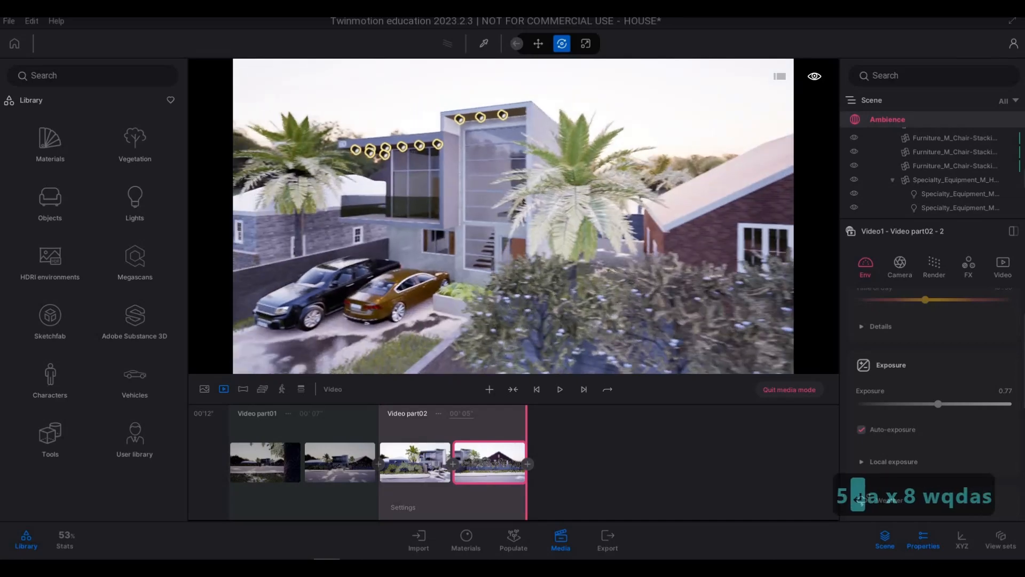
key("s")
key("e")
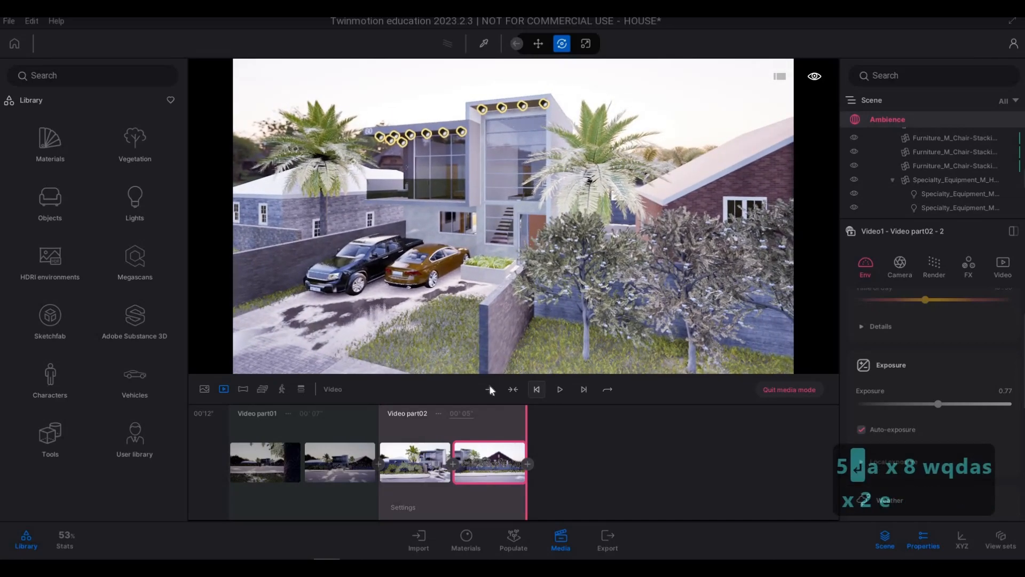
left_click(489, 389)
Sweep the raised camera left across the house, adding a frontal second keyframe and a left-side oblique third keyframe to part 3.
key("a")
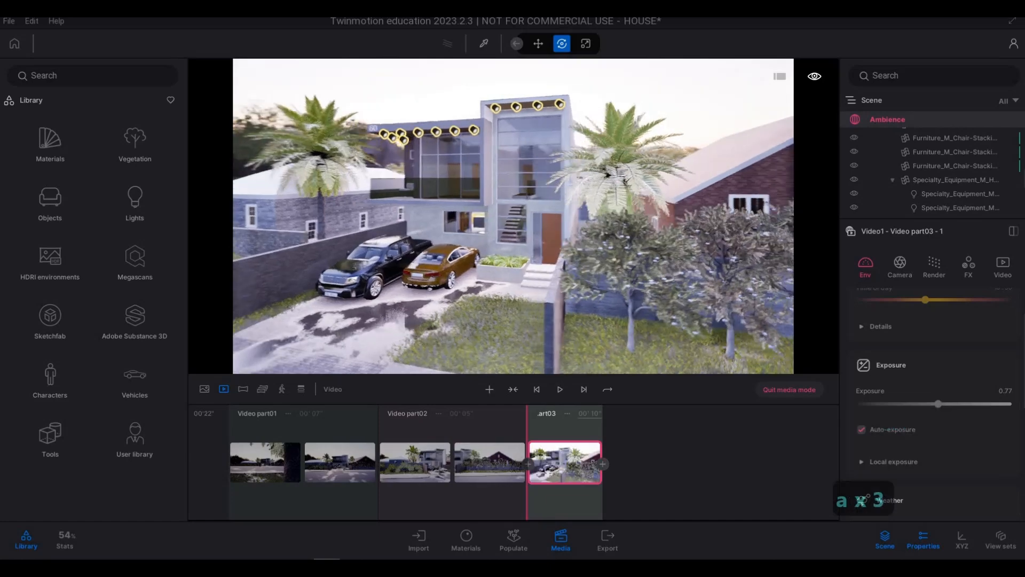
key("a")
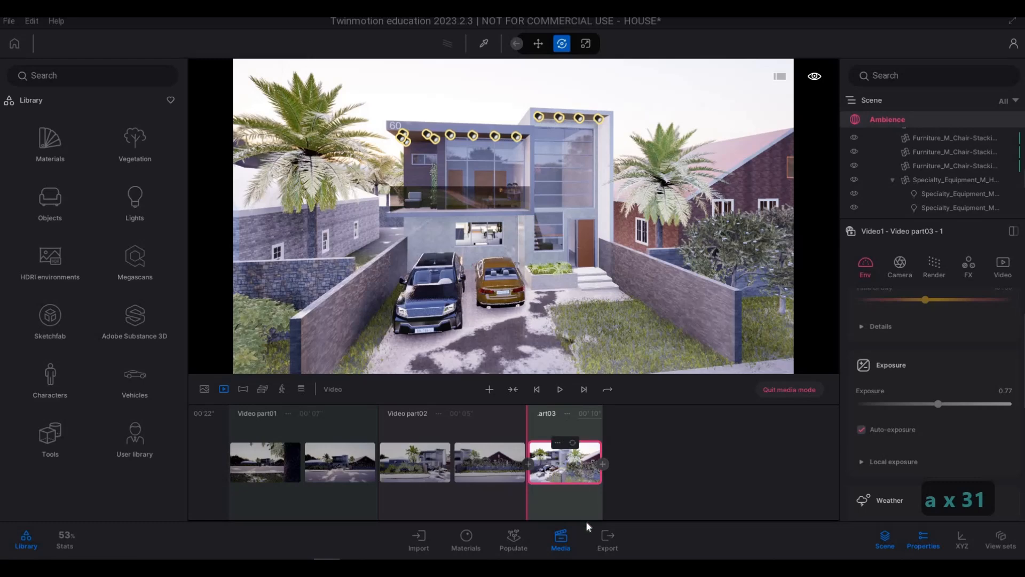
left_click(601, 463)
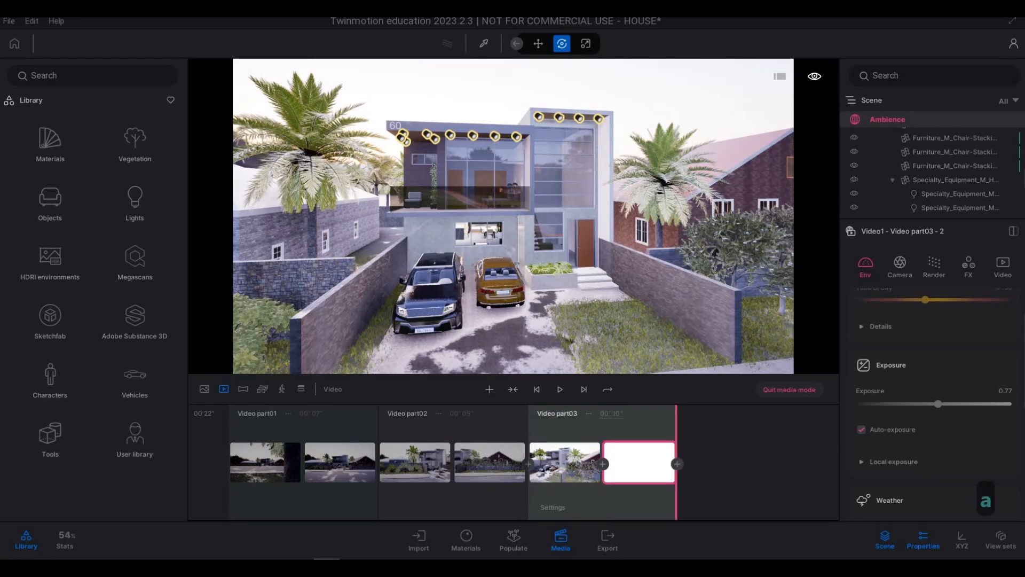
key("a")
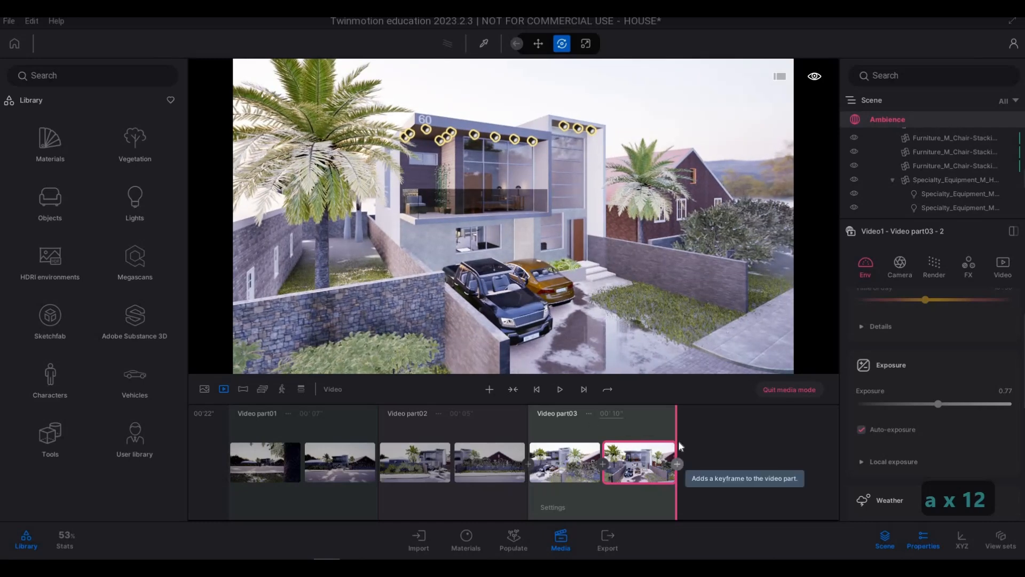
left_click(678, 462)
Bring the camera back in front of the house, raise it above roof level against the sky, and add the fourth video part.
key("d")
key("d")
key("d")
key("d")
key("d")
key("d")
key("d")
key("d")
key("d")
key("d")
key("d")
key("d")
key("d")
key("d")
key("s")
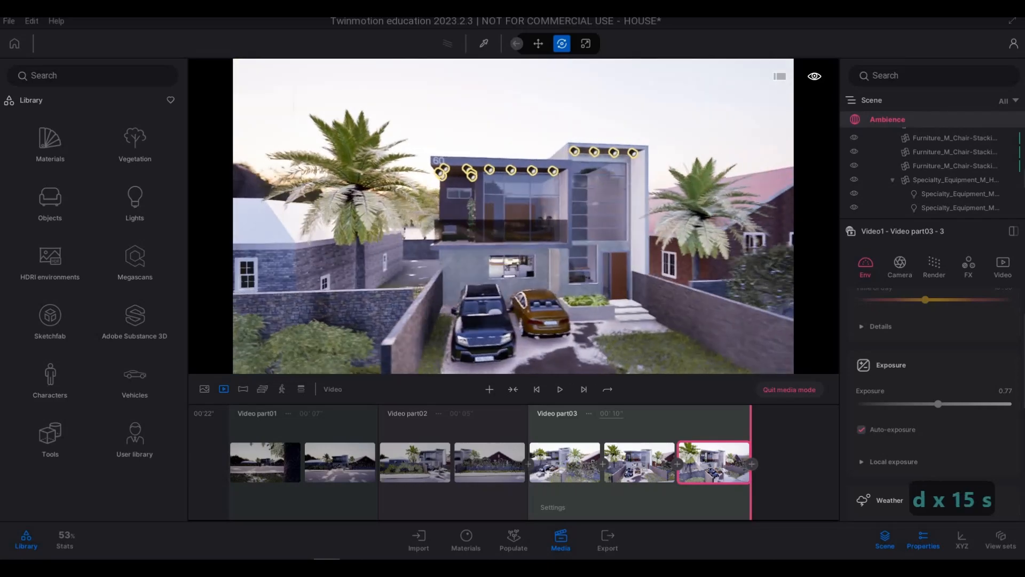
key("w")
key("d")
key("w")
key("q")
key("q")
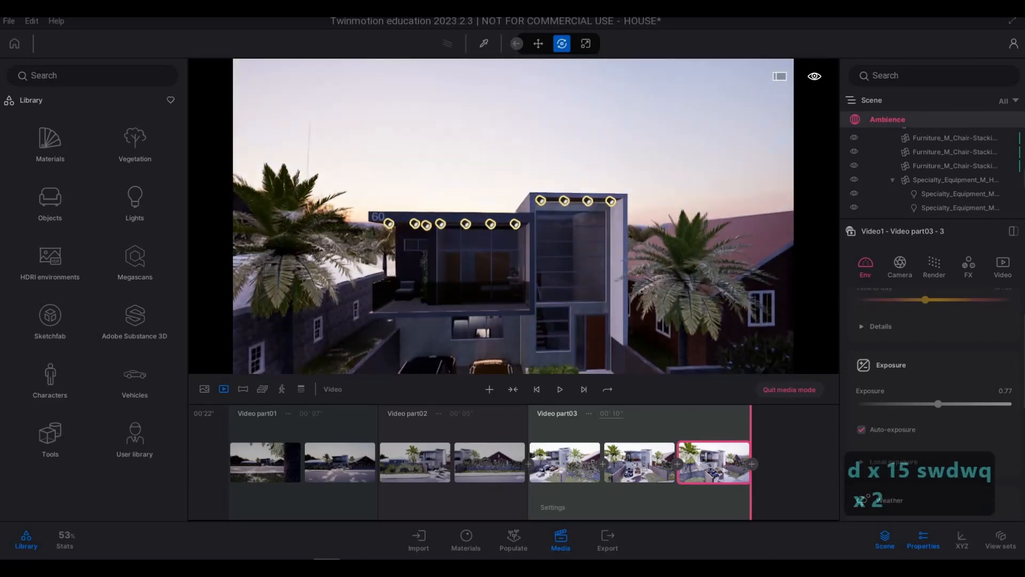
key("d")
key("d")
key("q")
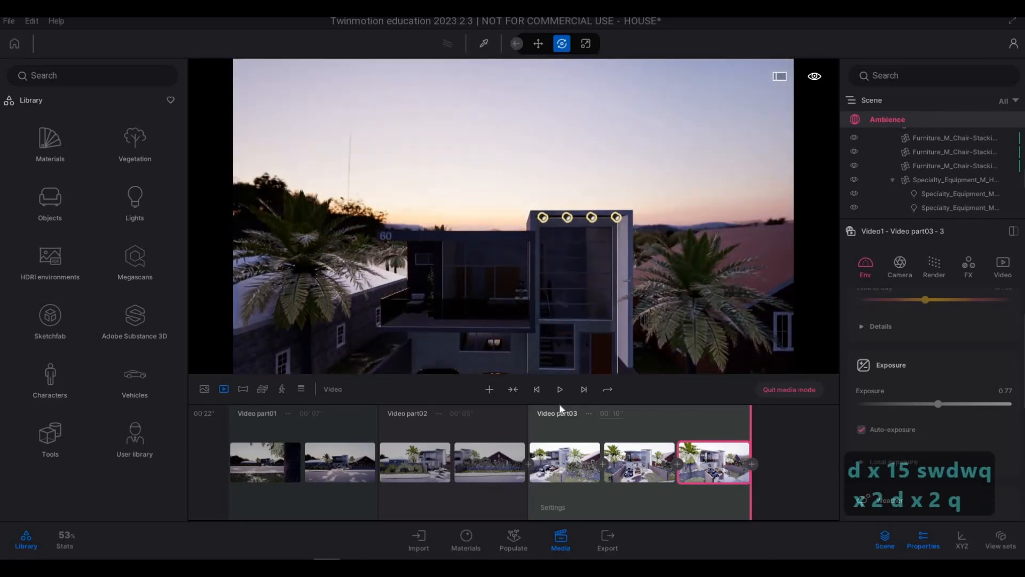
left_click(493, 390)
Lower the camera to a frontal driveway view, add it as part 4's end keyframe, and set the part's duration to 5 seconds.
key("e")
key("e")
key("e")
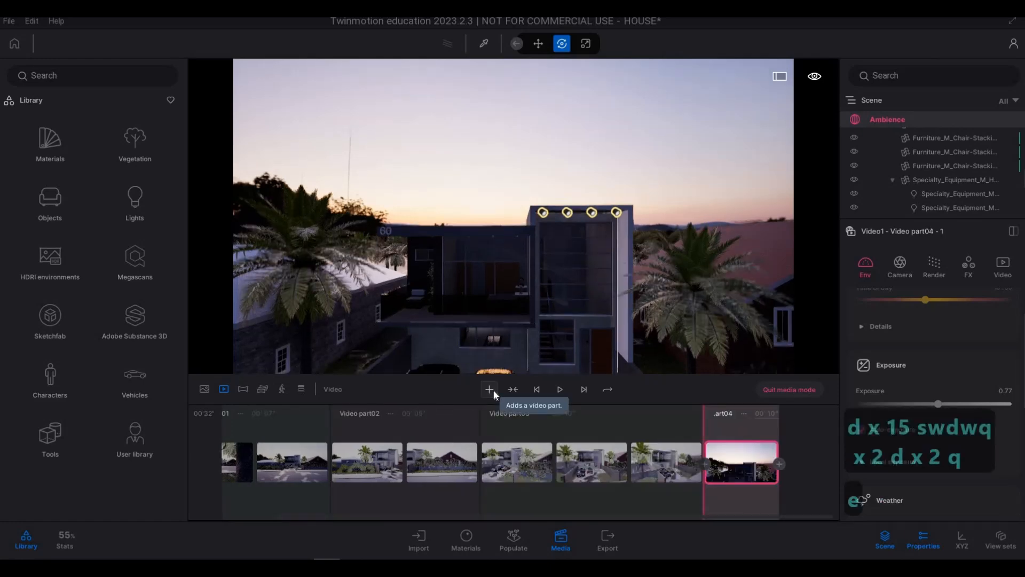
key("e")
key("e")
key("e")
key("e")
key("e")
key("e")
key("e")
key("e")
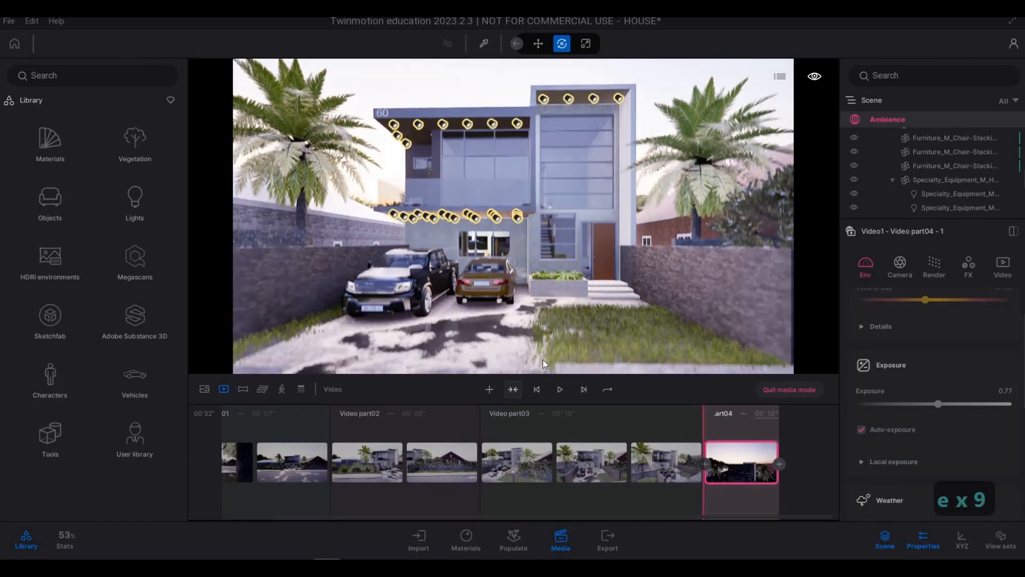
key("e")
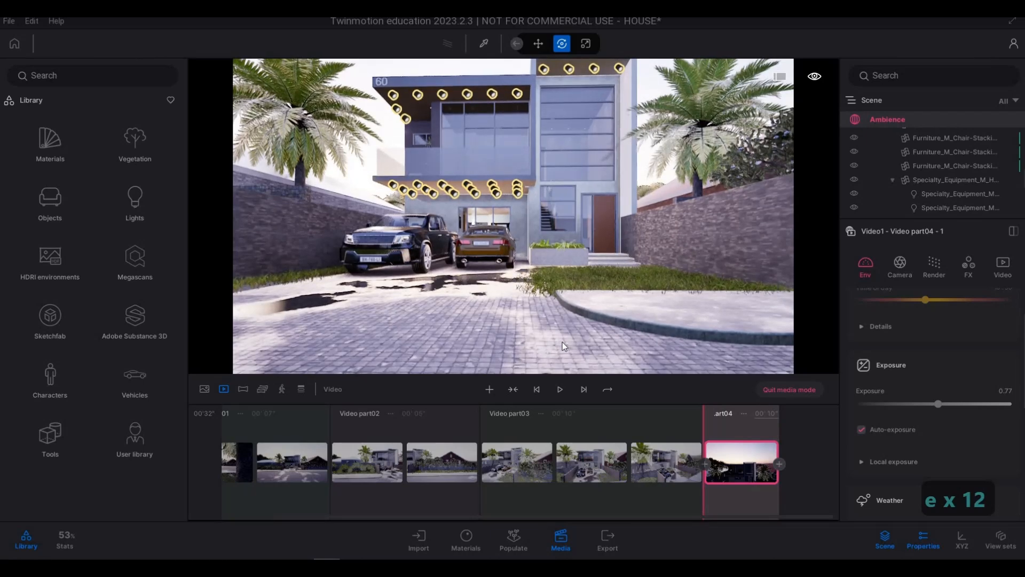
key("q")
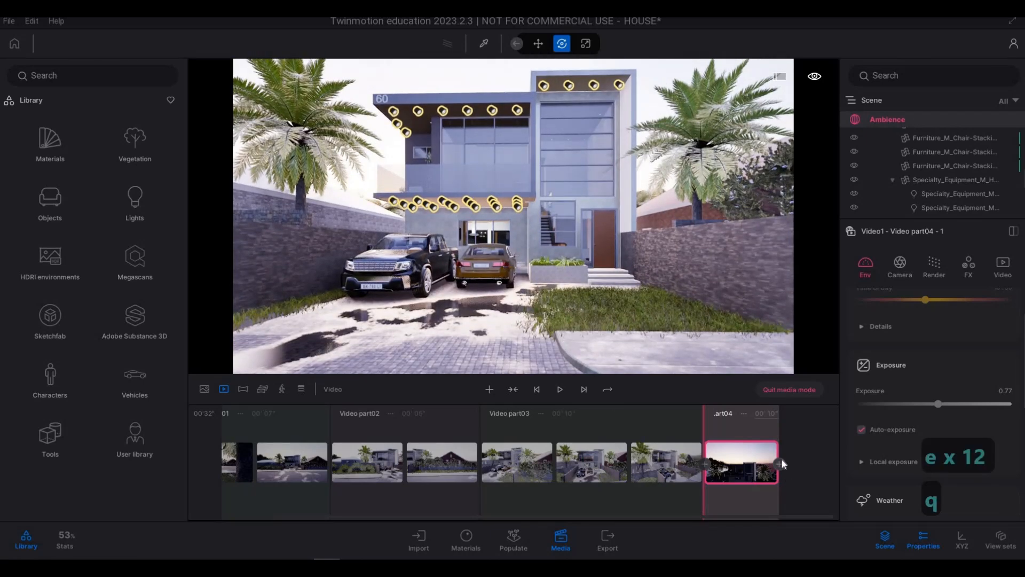
left_click(779, 462)
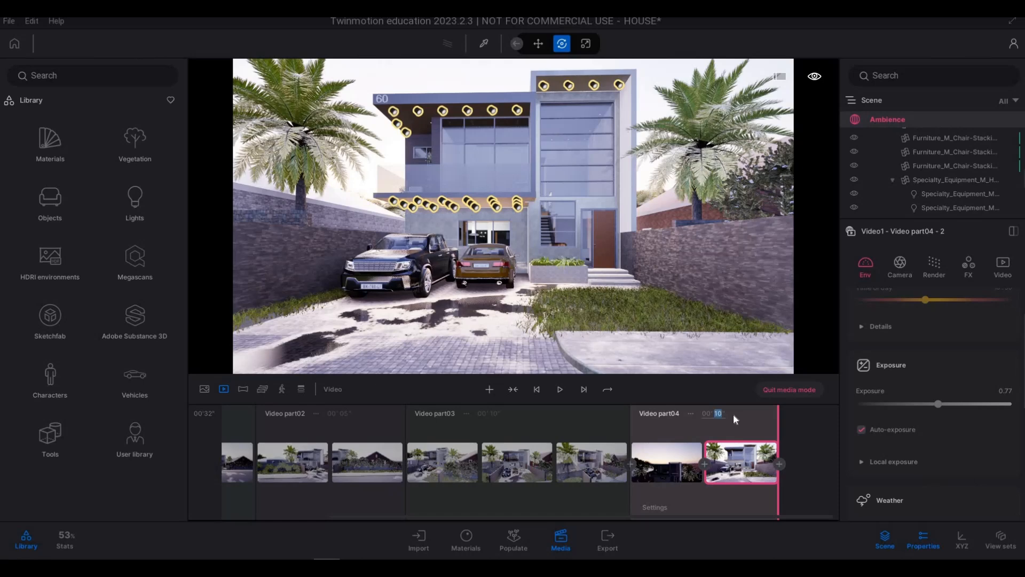
type("5")
key("Return")
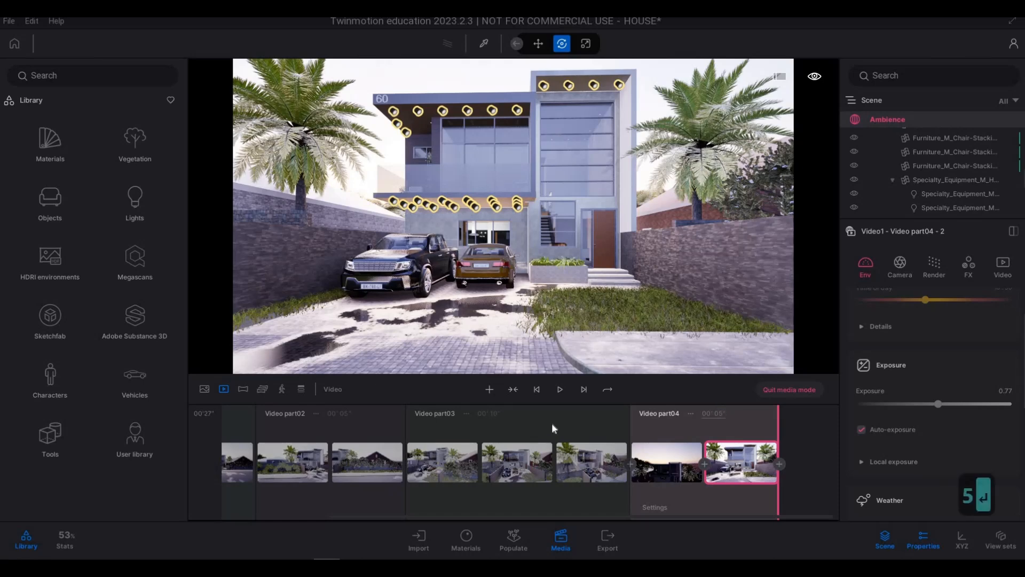
Set the duration of video part 3 to 8 seconds.
left_click(489, 418)
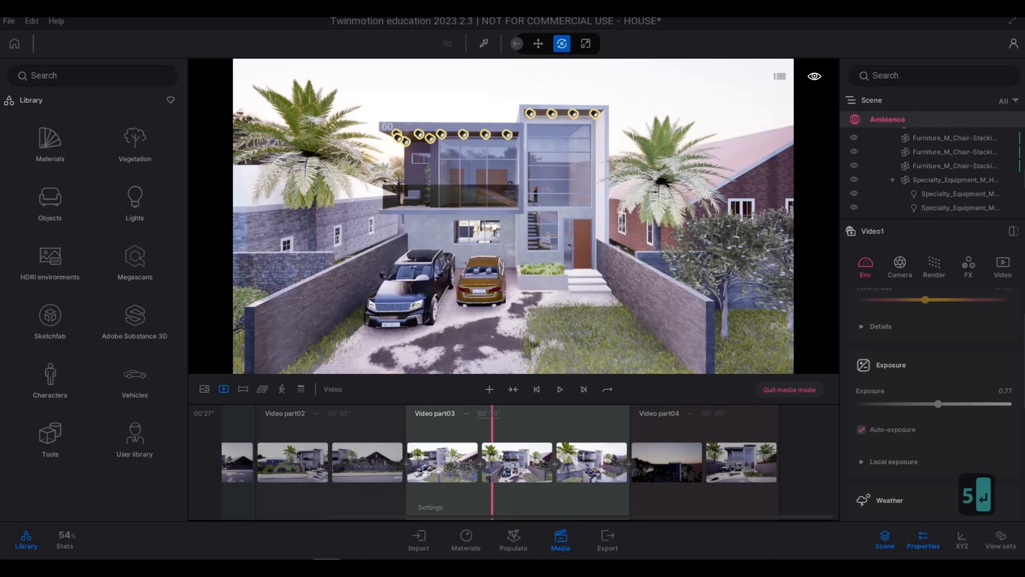
left_click_drag(490, 413, 513, 414)
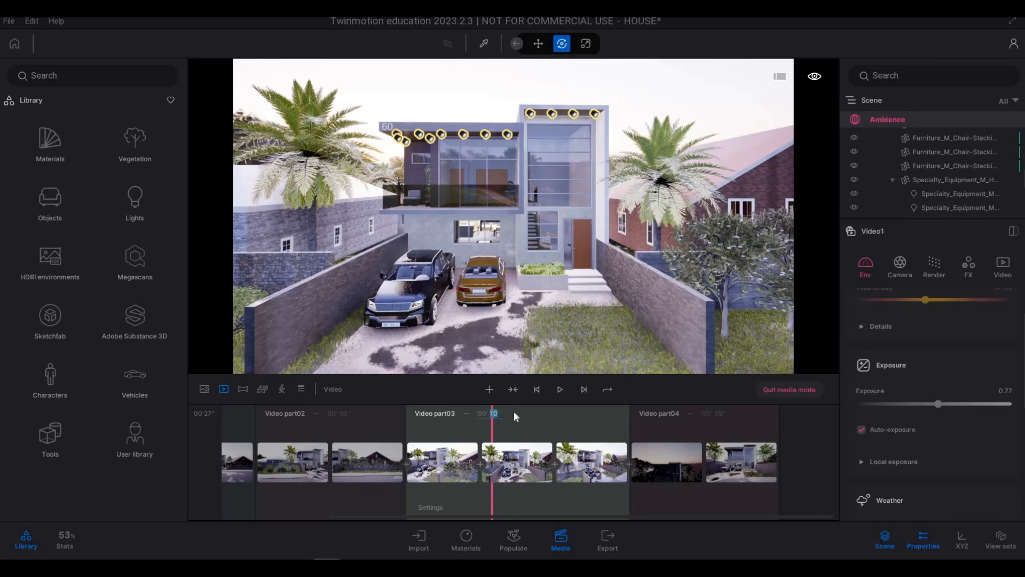
type("8")
key("Return")
From part 4, move the camera to a raised left-side oblique view of the balcony and tower, and add it as the fifth video part.
left_click(671, 412)
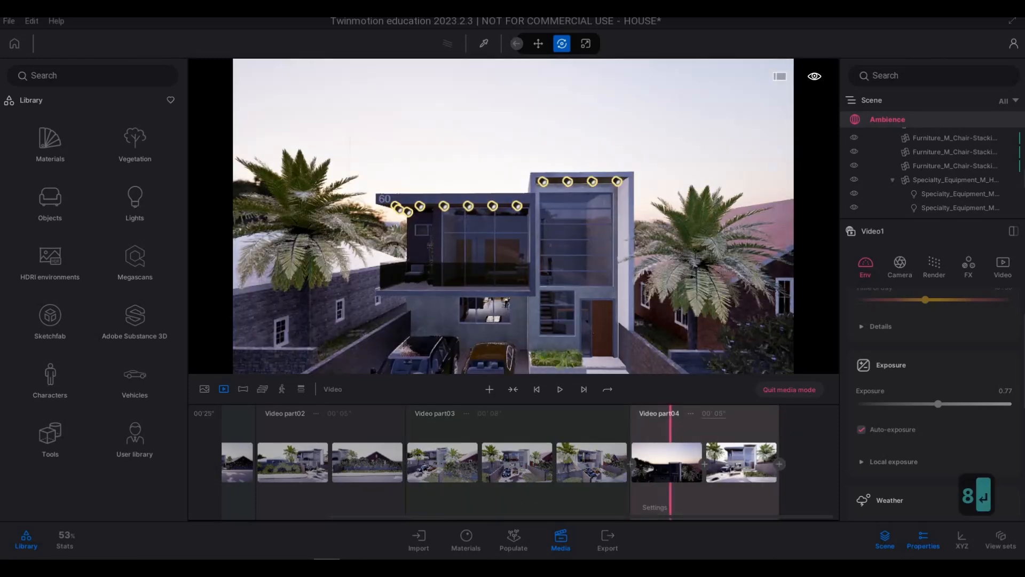
key("d")
key("d")
key("d")
key("d")
key("d")
key("d")
key("d")
key("d")
key("d")
key("s")
key("w")
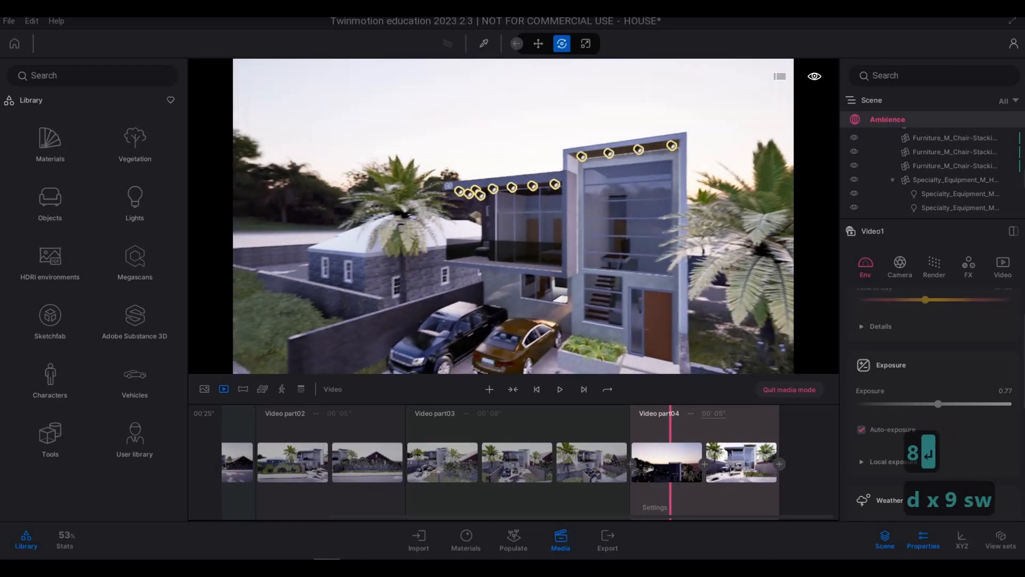
key("e")
key("a")
key("a")
key("a")
key("a")
key("a")
key("a")
key("a")
key("a")
key("a")
key("a")
key("a")
key("a")
key("a")
key("a")
key("a")
key("a")
key("a")
key("a")
key("a")
key("a")
key("a")
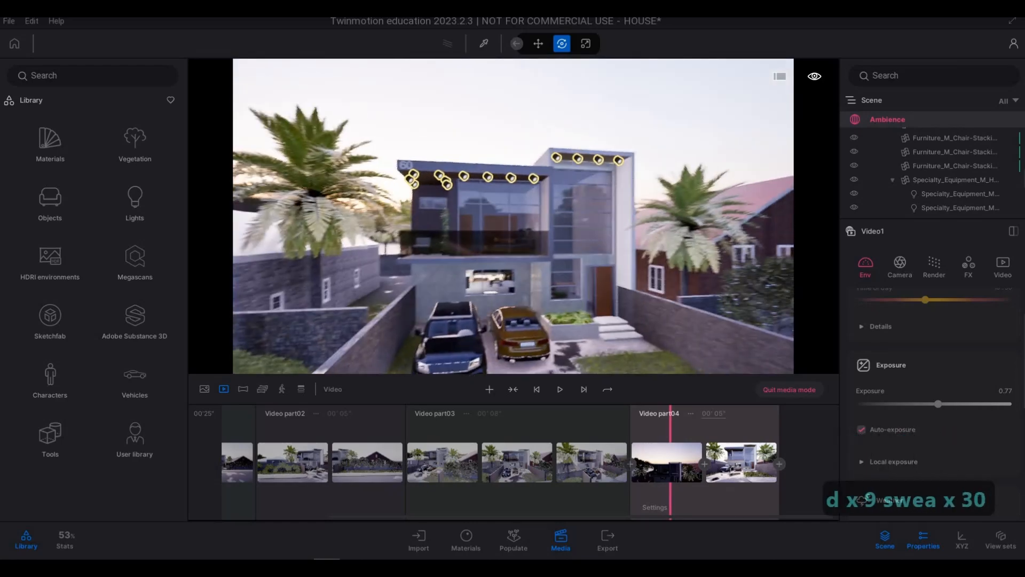
key("a")
key("w")
key("a")
key("w")
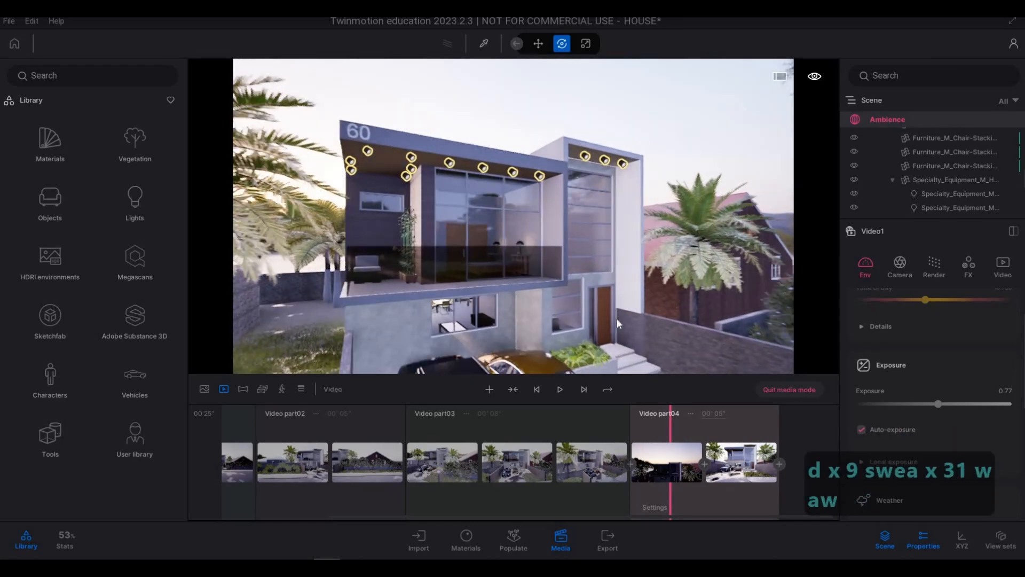
key("a")
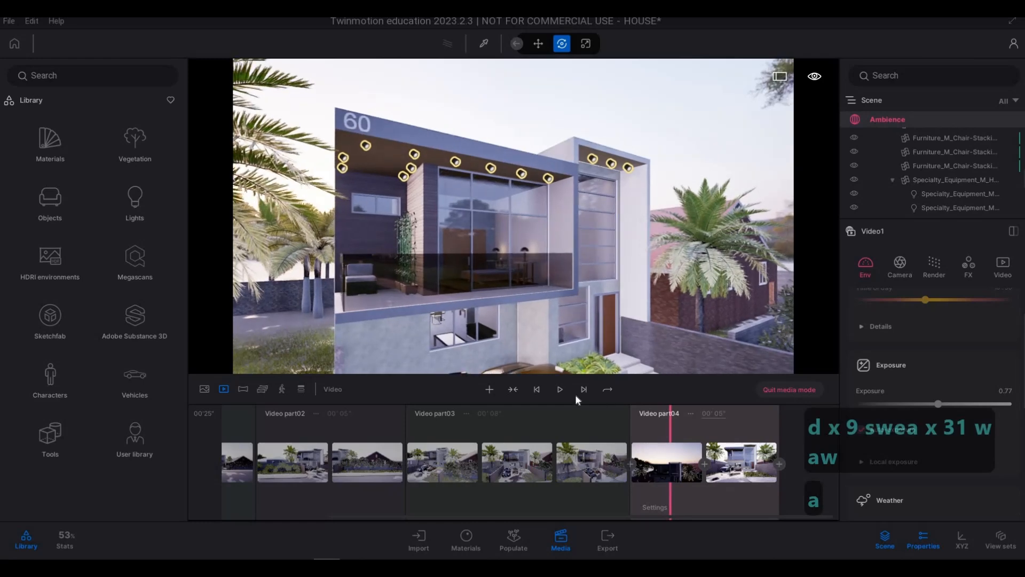
left_click(490, 389)
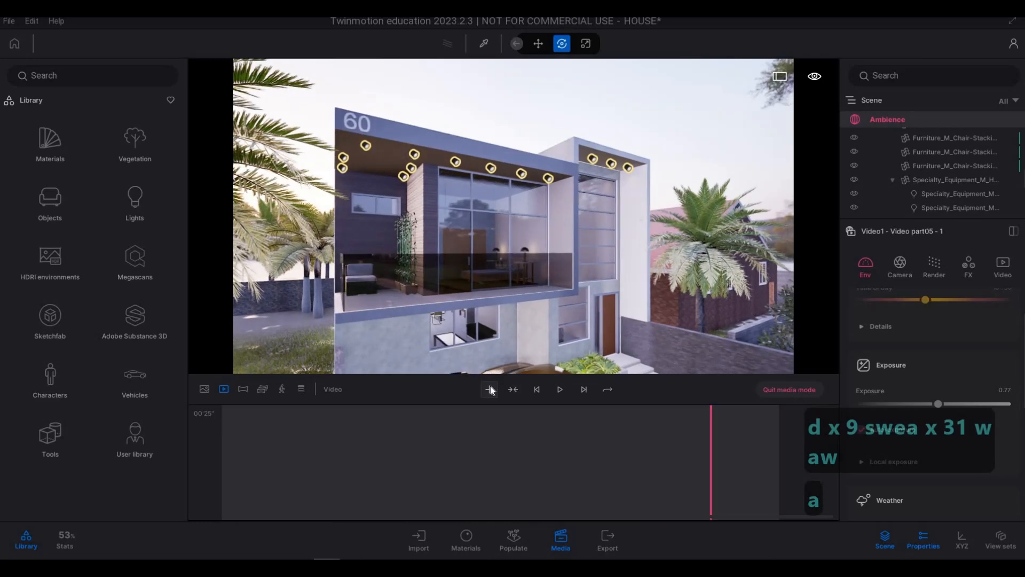
Push the camera in close to the balcony glazing, add it as part 5's second keyframe, and set the part's duration to 4 seconds.
key("s")
key("w")
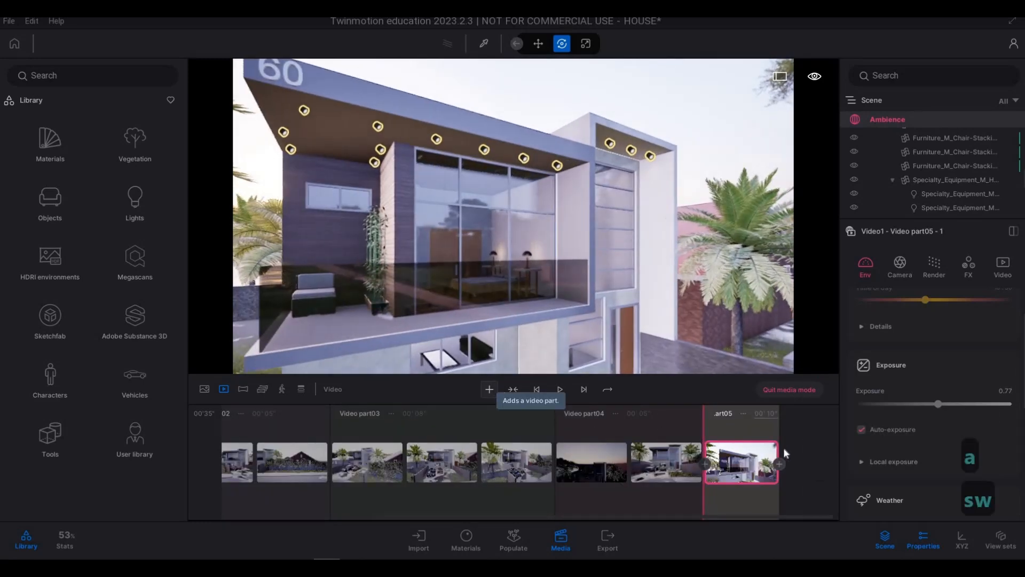
key("s")
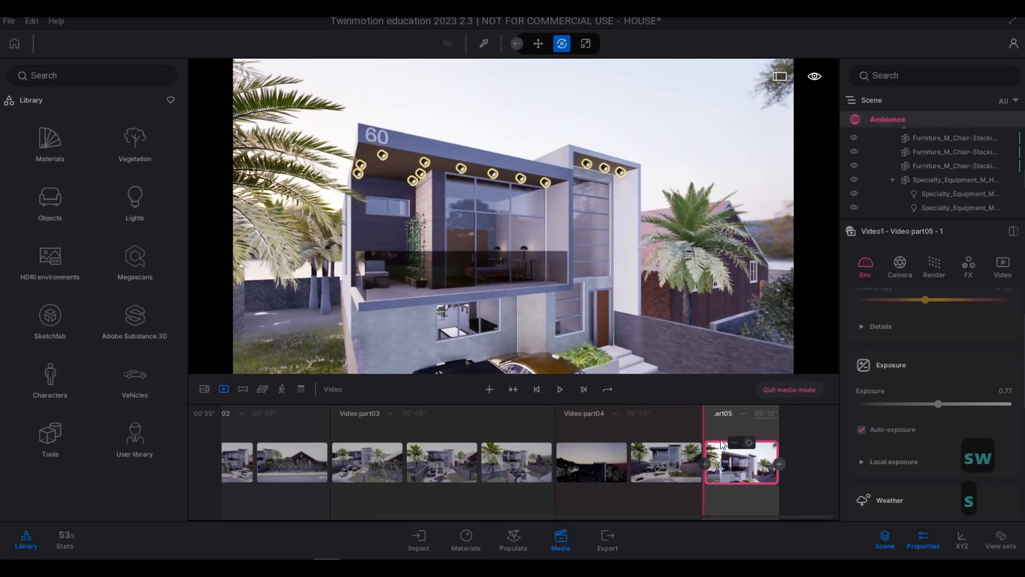
key("w")
key("w")
key("w")
key("w")
key("w")
key("w")
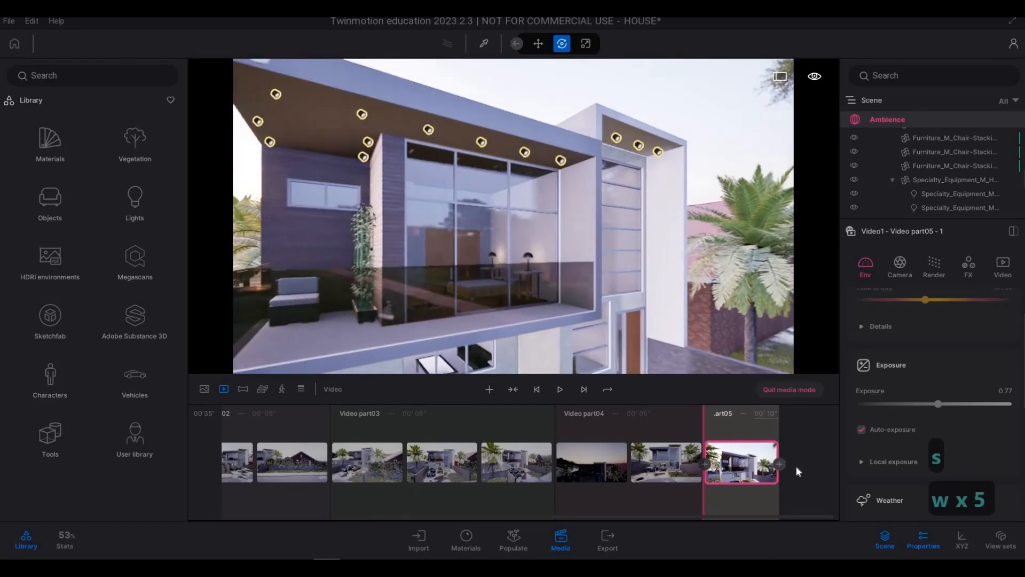
left_click(780, 464)
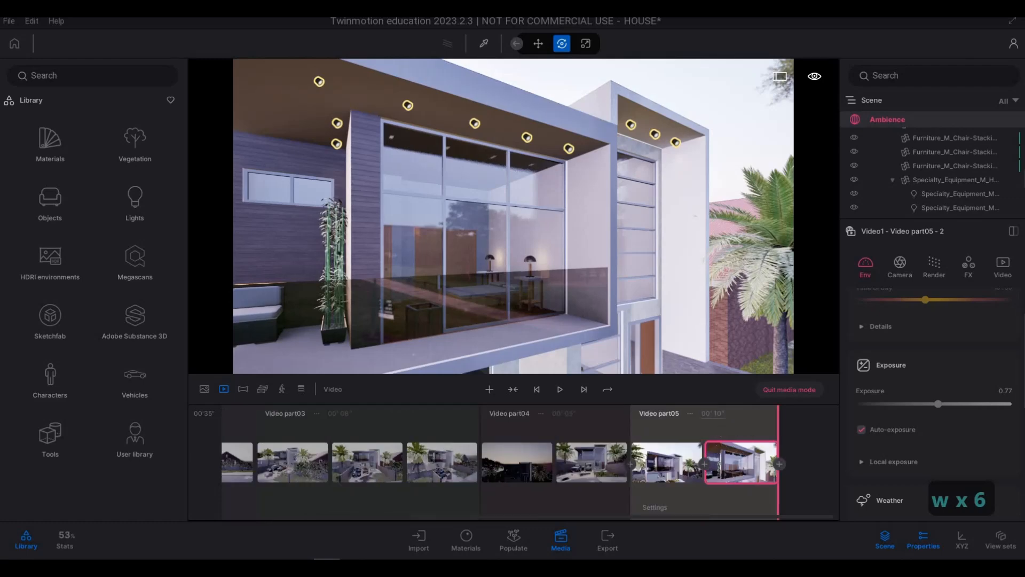
type("4")
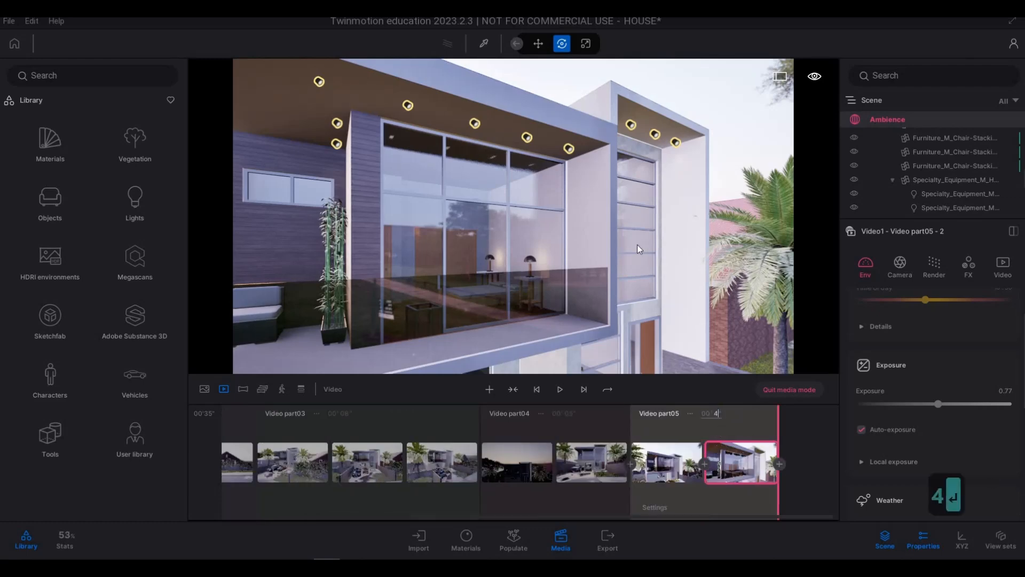
key("Return")
Bring the camera in front of the upper part of the glazed stair tower and add this view as the sixth video part.
key("d")
key("w")
key("s")
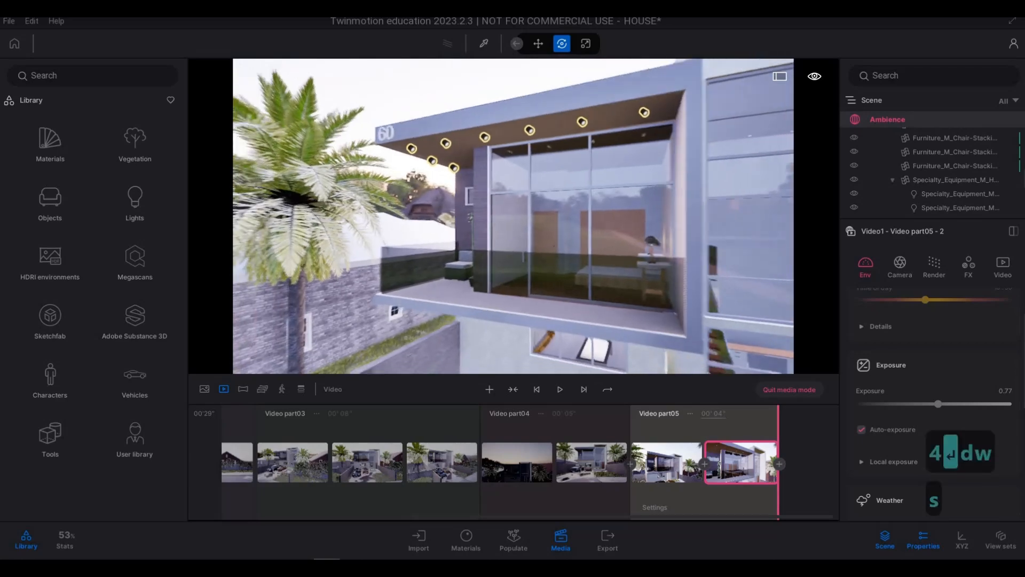
key("d")
key("d")
key("d")
key("s")
key("a")
key("w")
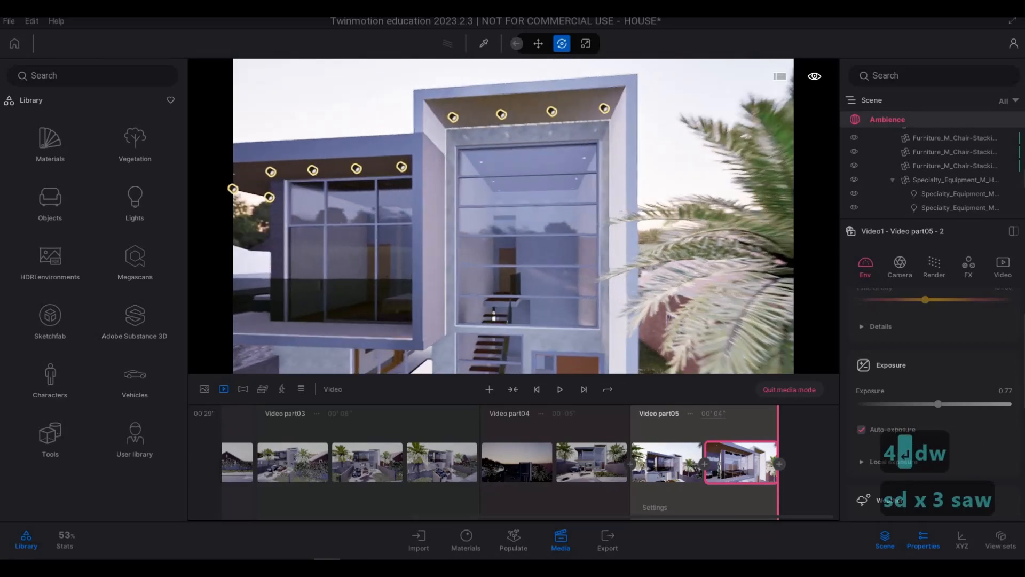
key("w")
key("q")
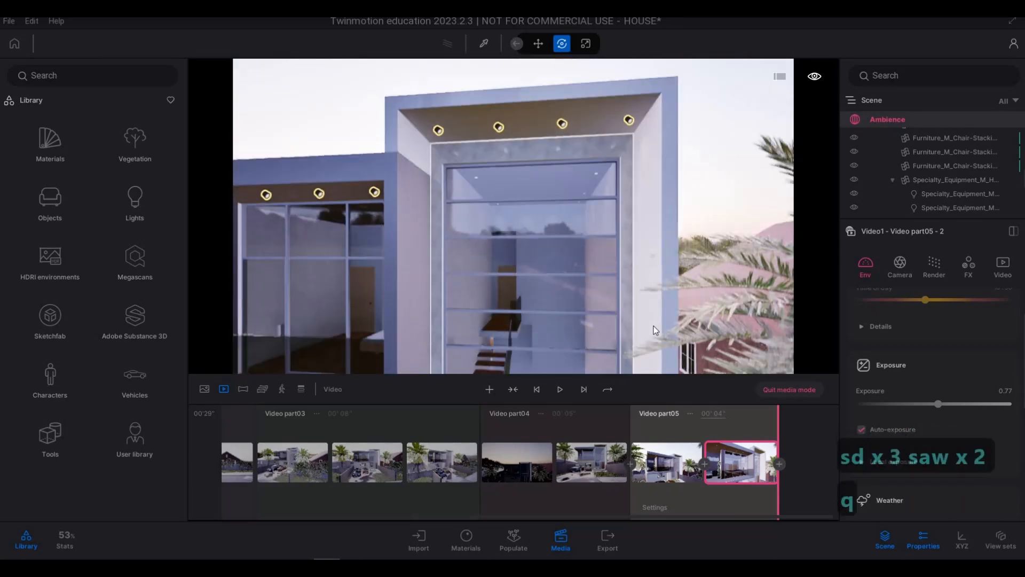
left_click(489, 390)
Lower the camera to the front door, add it as part 6's end keyframe, and set the part's duration to 4 seconds.
key("e")
key("e")
key("e")
key("e")
key("e")
key("e")
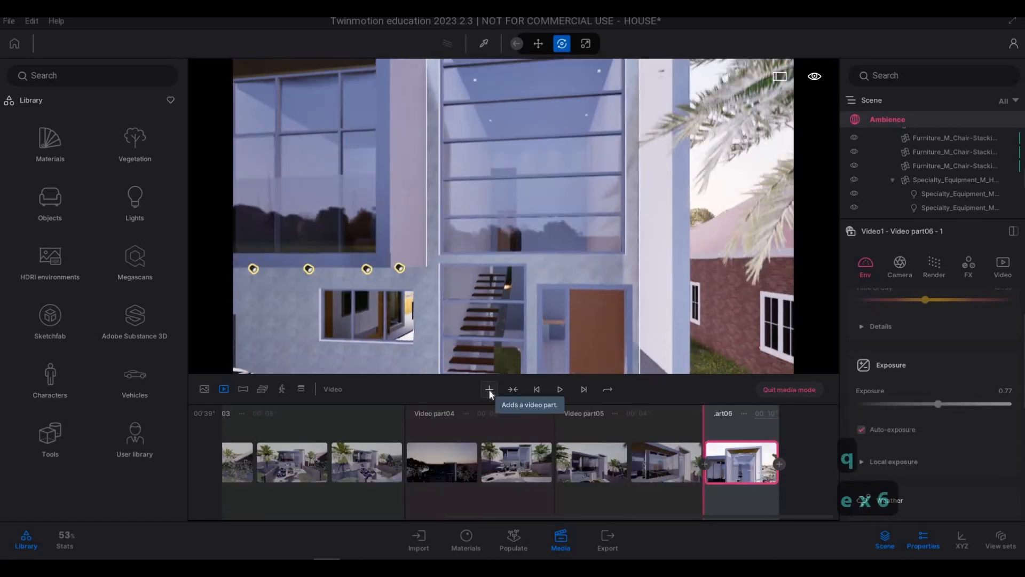
key("e")
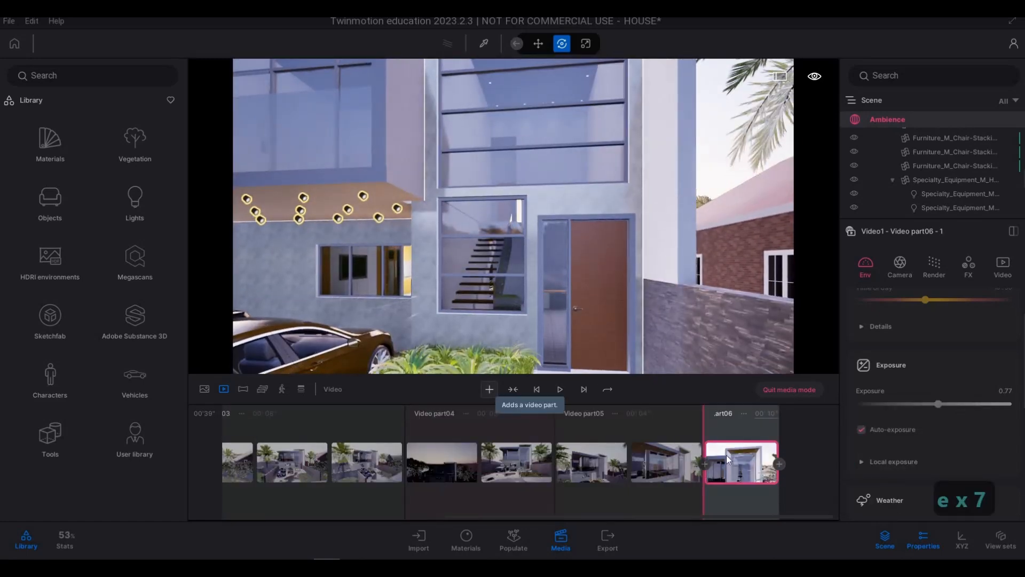
left_click(779, 463)
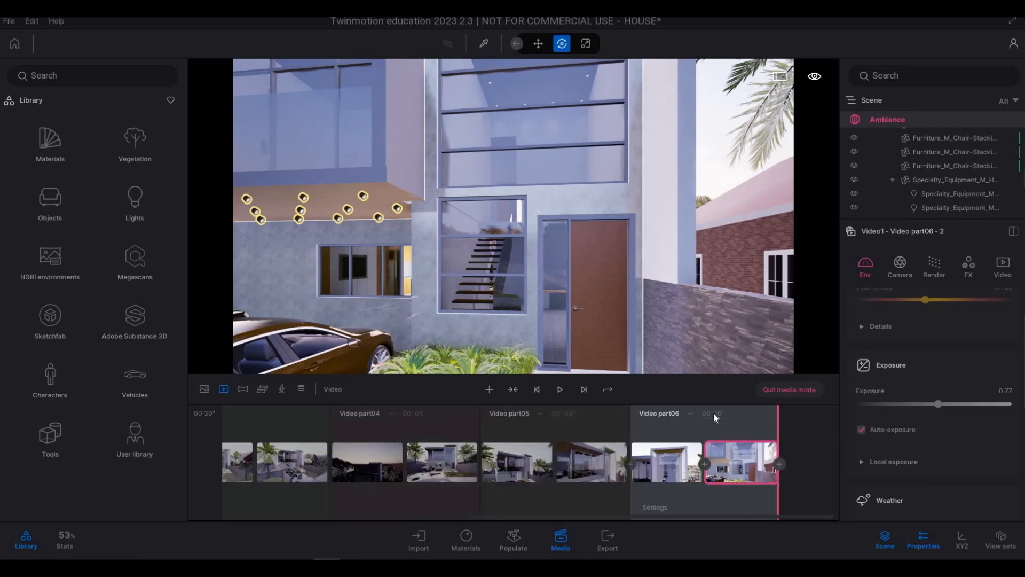
type("4")
key("Return")
Place the camera low beside the brown car, facing the carport ceiling lights and ground-floor window, and add it as the seventh video part.
key("a")
key("a")
key("w")
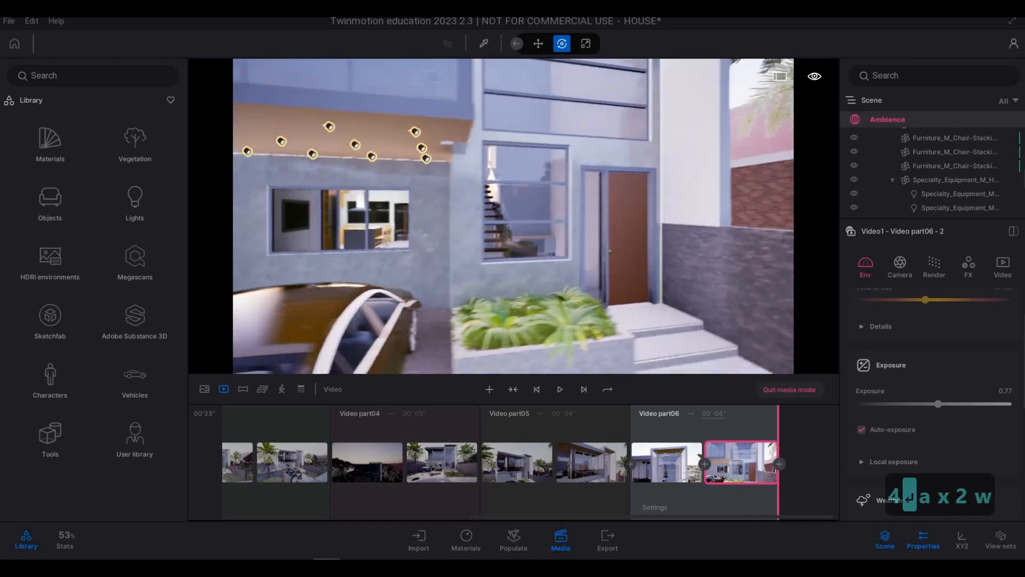
key("e")
key("d")
right_click_drag(513, 216, 337, 170)
key("s")
key("w")
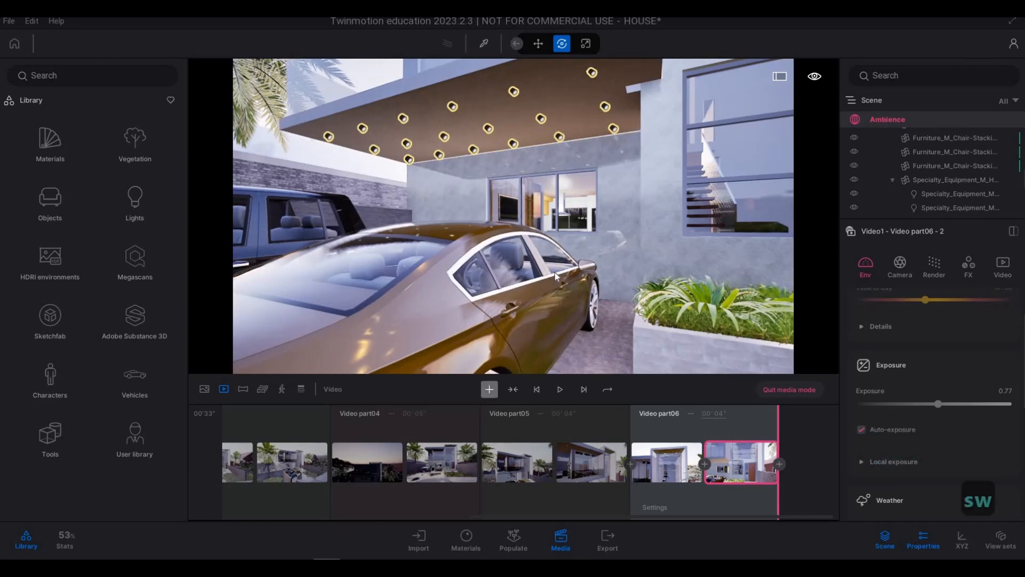
Turn the camera right to the planter and entrance steps, add it as part 7's end keyframe, and set the duration to 3 seconds.
right_click_drag(555, 277, 796, 318)
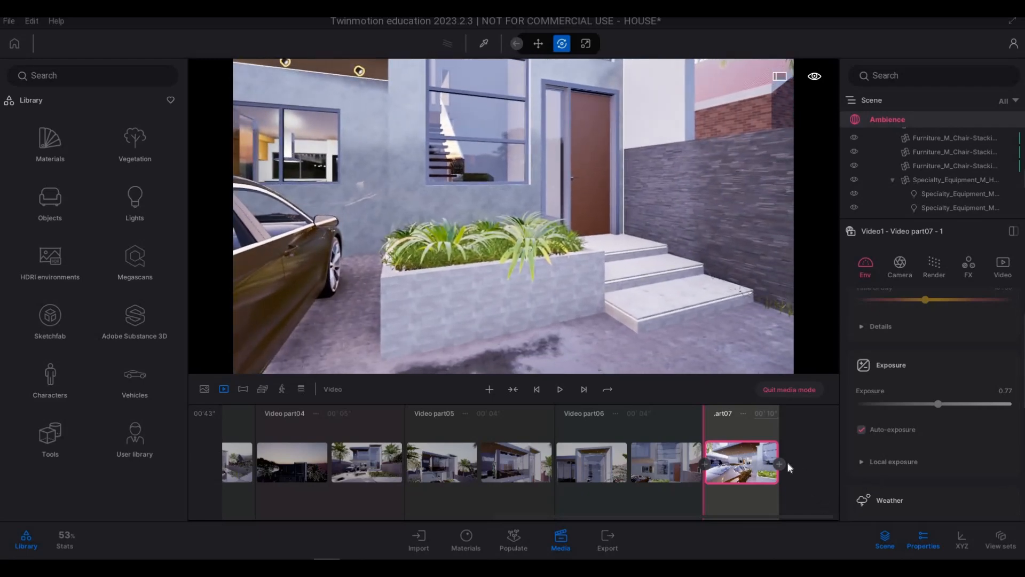
left_click(779, 463)
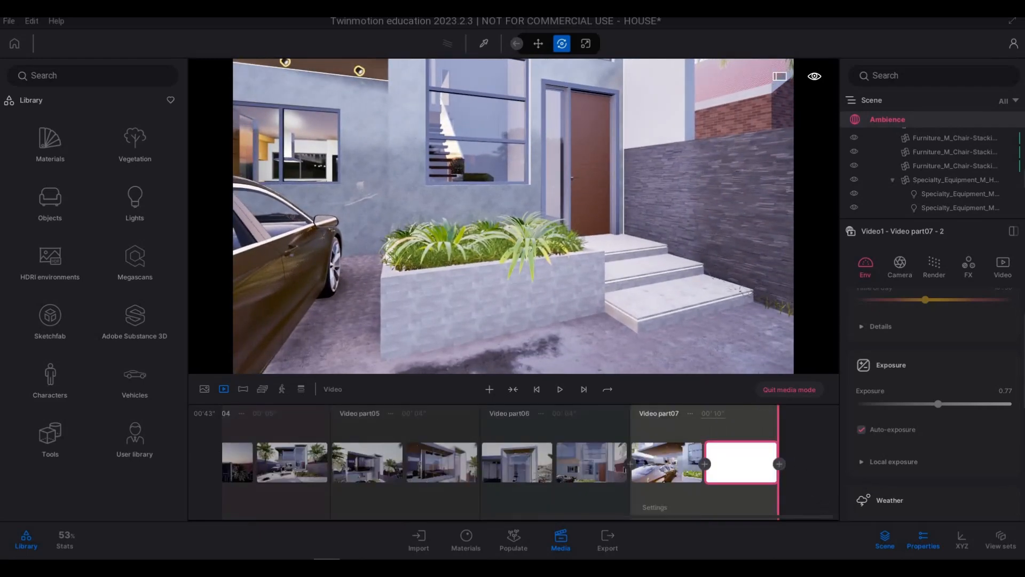
type("3")
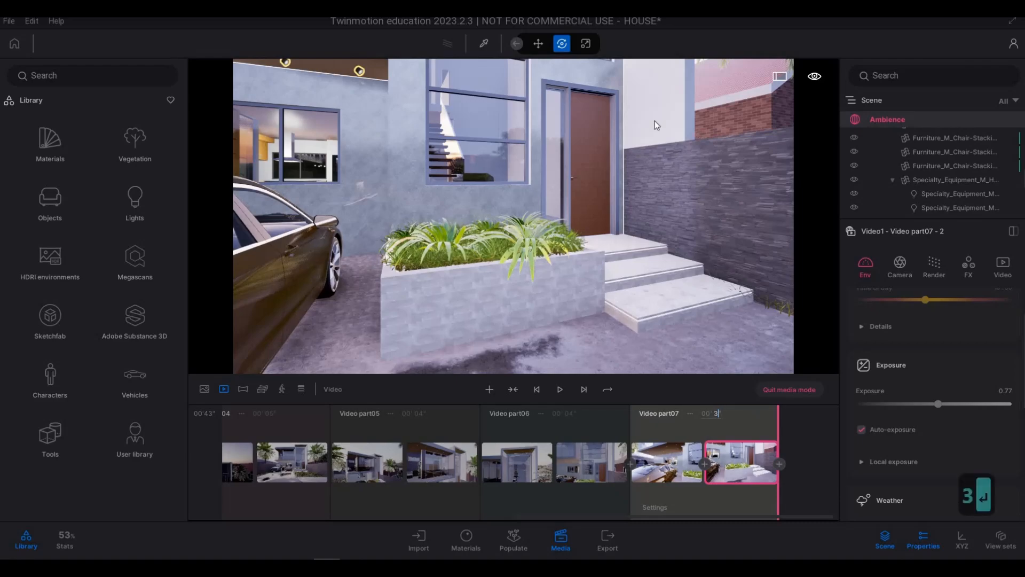
key("Return")
Move the camera to a low right-side oblique view of both cars, the carport and the front door, and add it as the eighth video part.
key("d")
key("d")
key("d")
key("d")
key("a")
key("a")
key("a")
key("a")
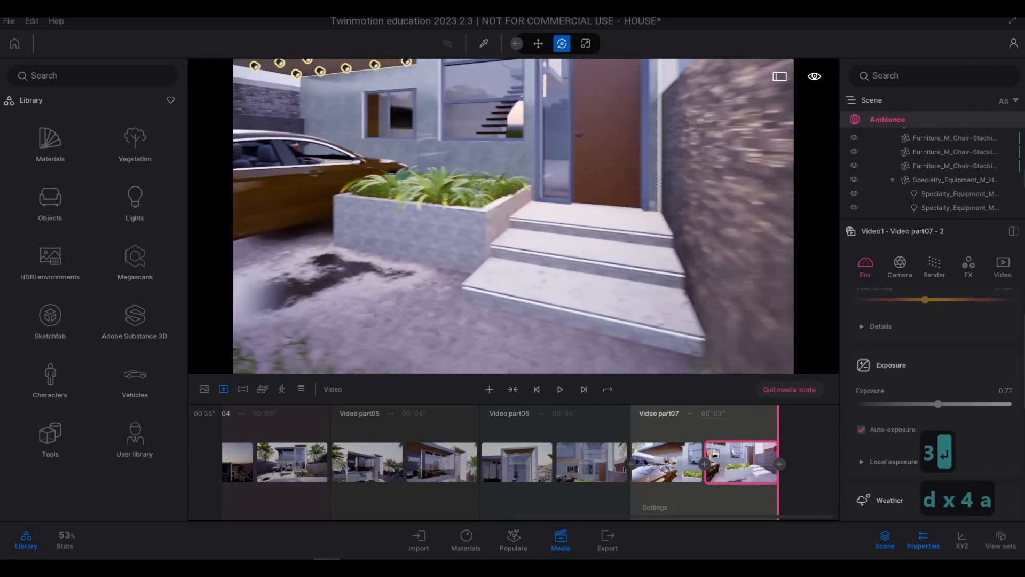
key("d")
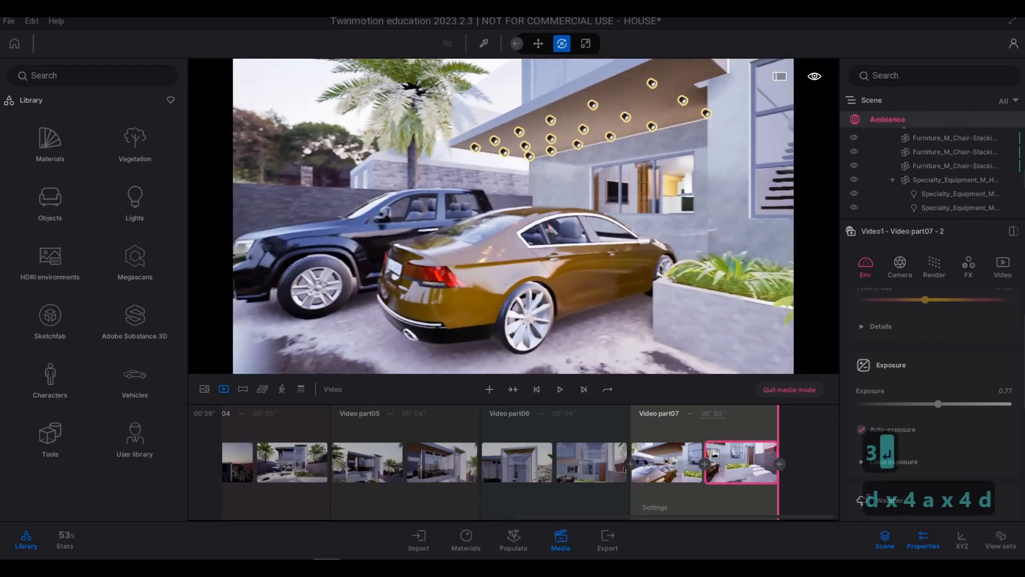
key("s")
key("s")
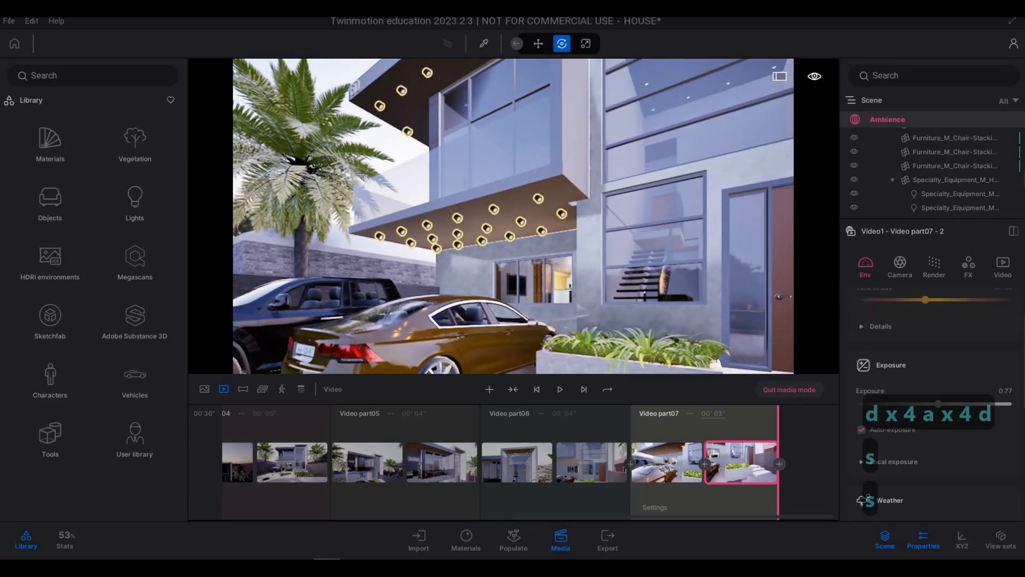
key("a")
key("s")
key("w")
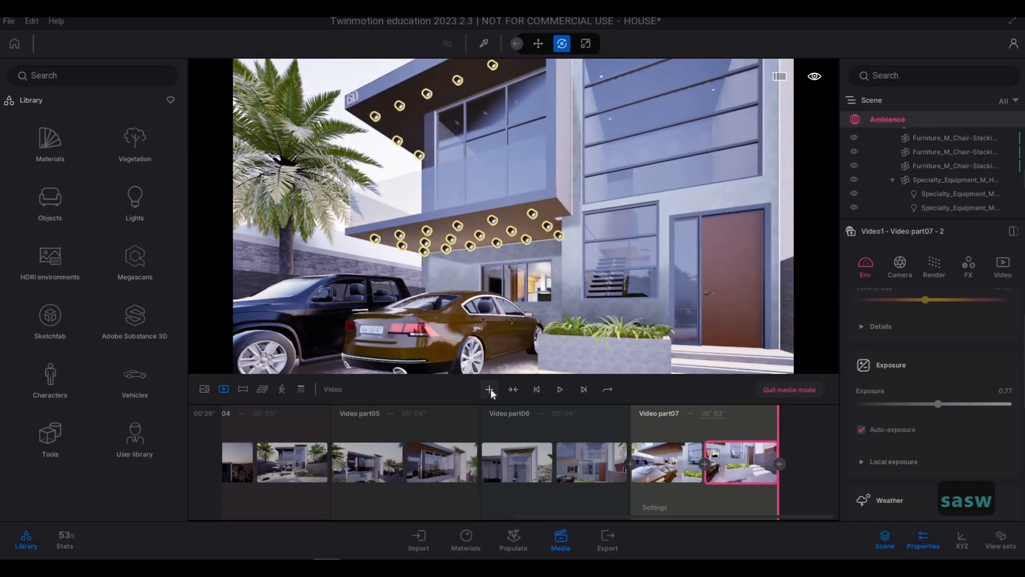
left_click(488, 389)
Select part 8's first keyframe, move the camera closer to the carport, and refresh the keyframe with this view.
key("w")
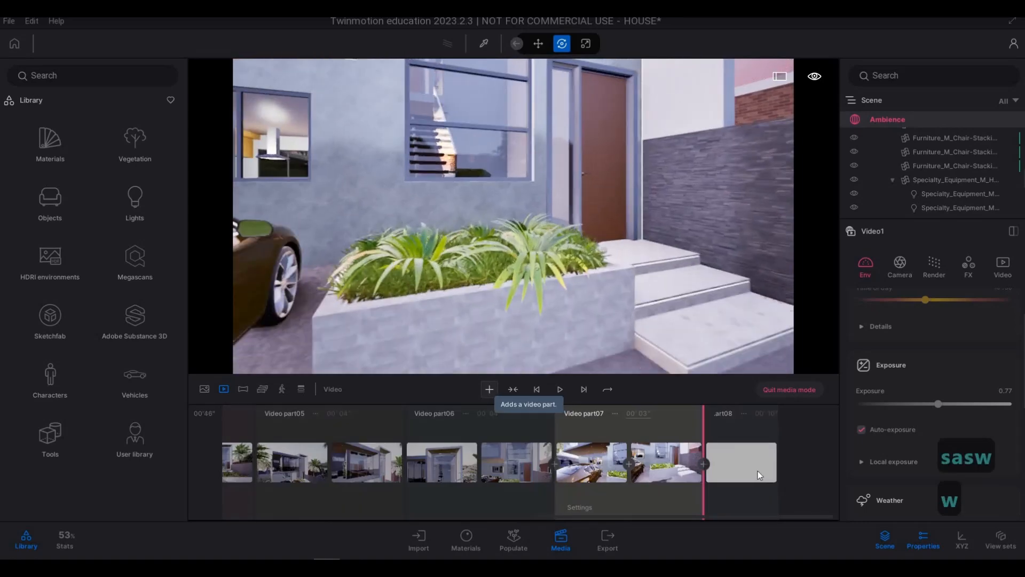
left_click(751, 469)
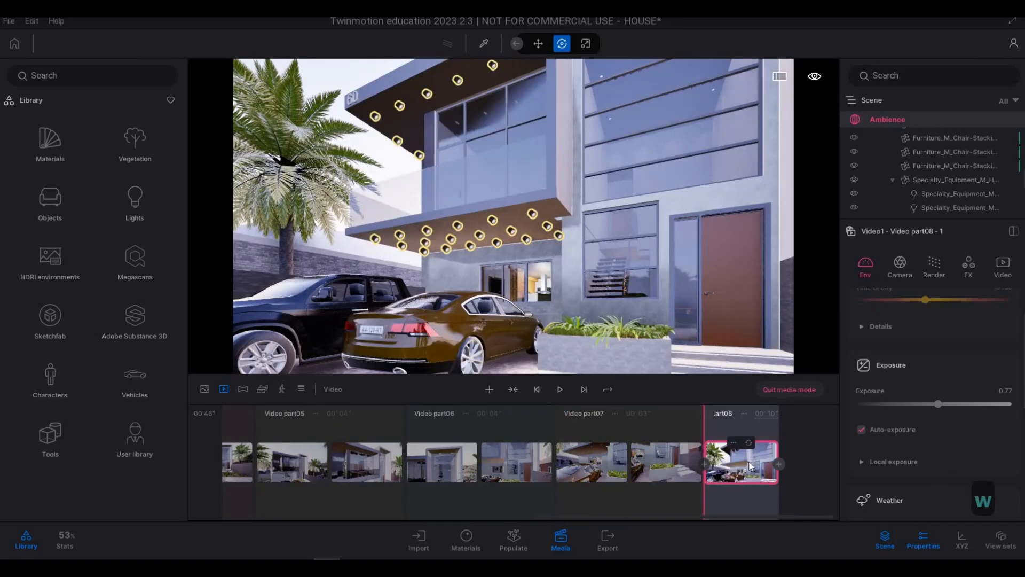
key("w")
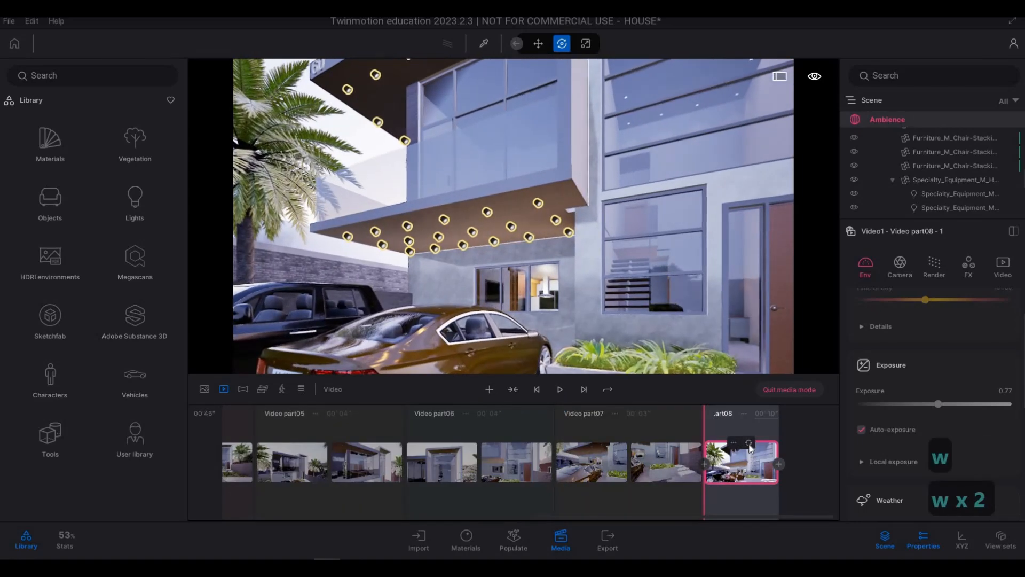
Pull the camera back over the lawn, add it as part 8's end keyframe, and set the part's duration to 4 seconds.
key("s")
key("s")
key("s")
key("s")
key("s")
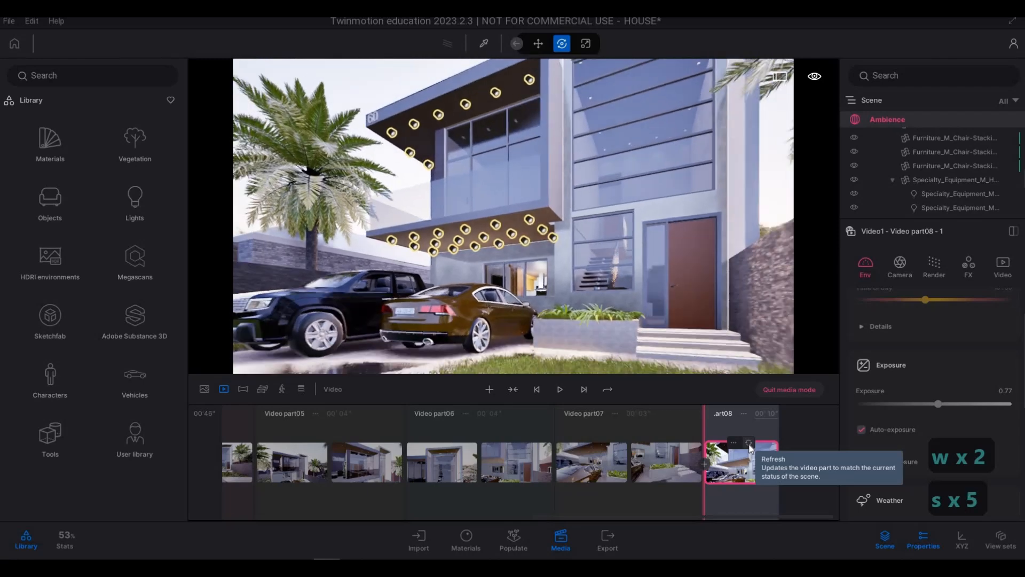
key("s")
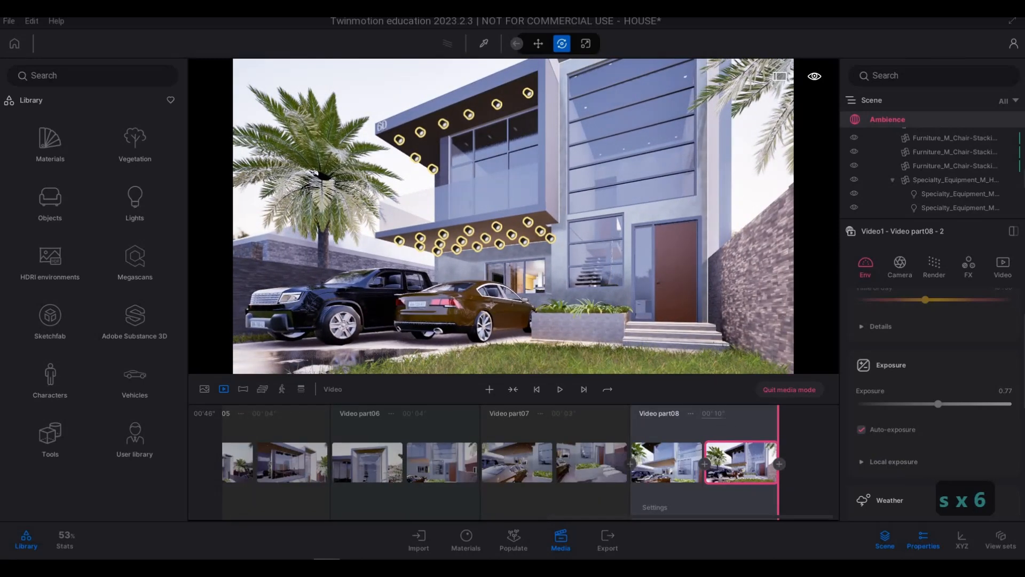
left_click_drag(722, 414, 676, 419)
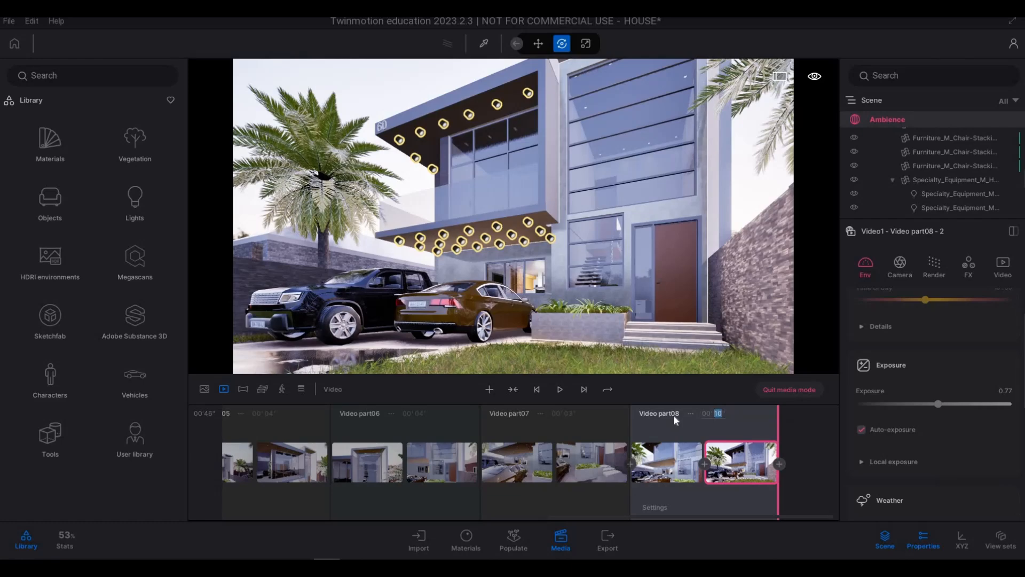
type("4")
key("Return")
Raise and shift the camera to an elevated left-side view of the upper balcony and add it as the ninth video part.
key("q")
key("q")
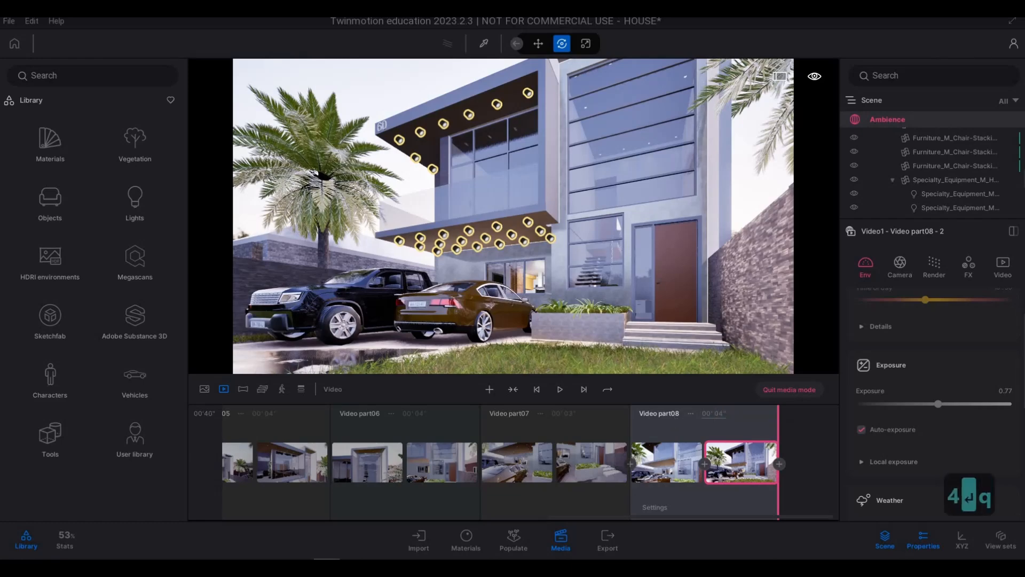
key("a")
key("a")
key("a")
key("a")
key("a")
key("a")
key("a")
key("a")
key("a")
key("a")
key("a")
key("a")
key("a")
key("a")
key("a")
key("a")
key("a")
key("q")
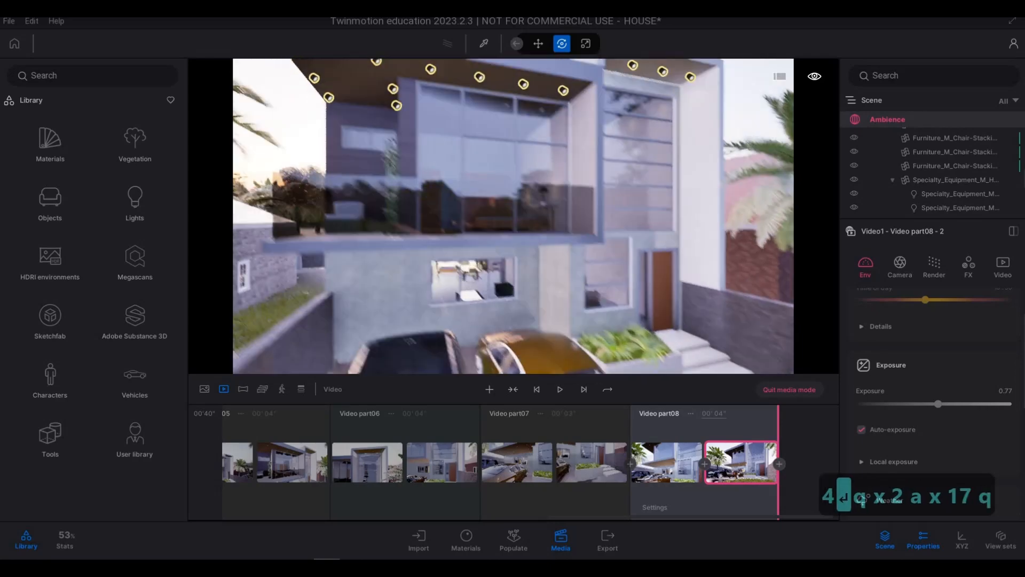
key("s")
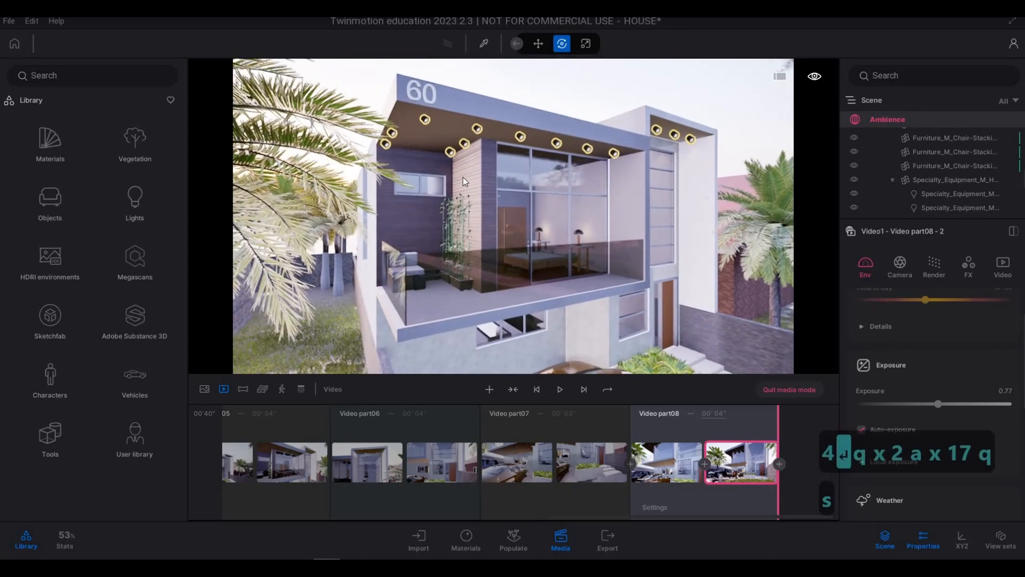
key("q")
key("s")
key("q")
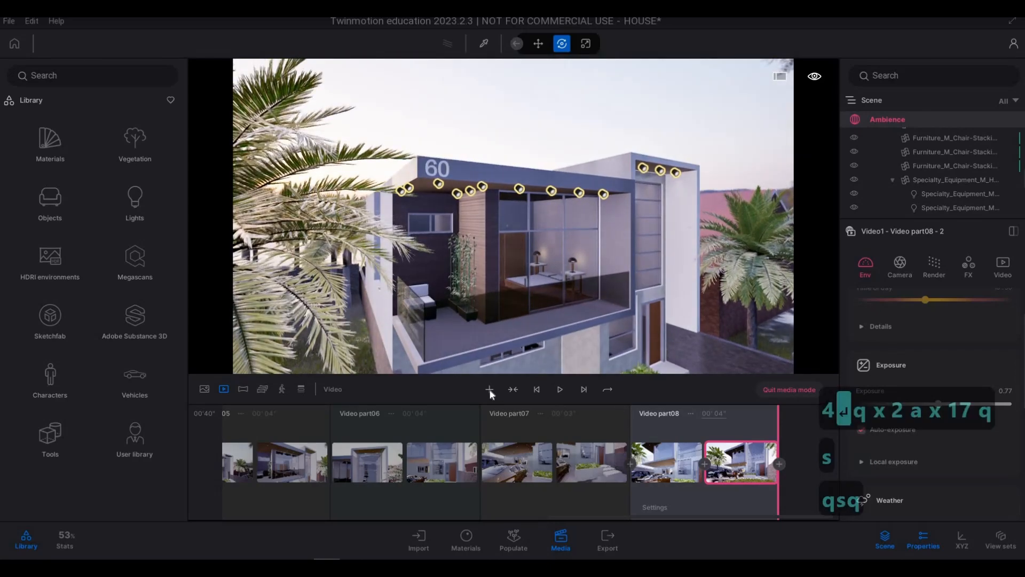
left_click(489, 390)
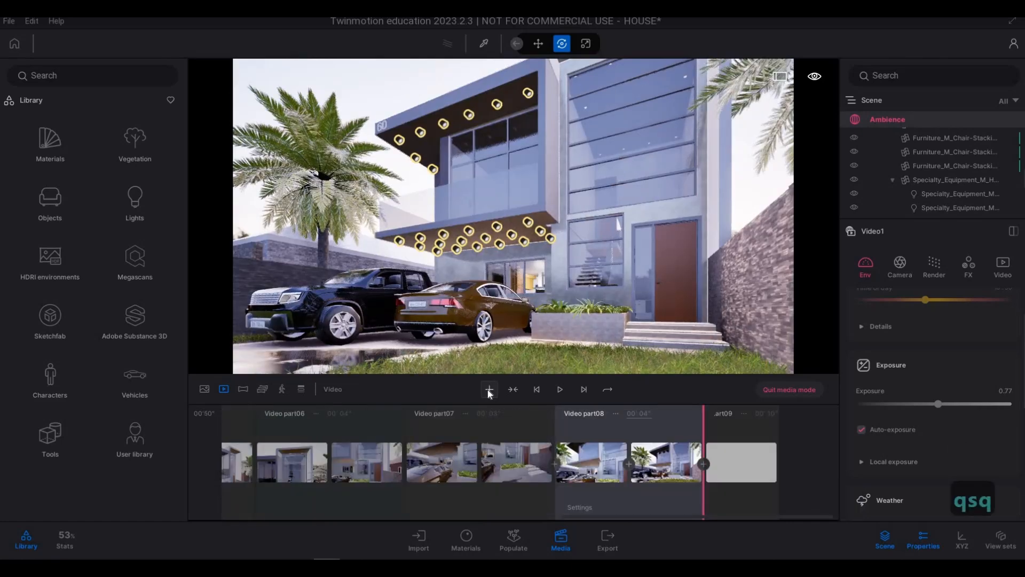
key("e")
key("e")
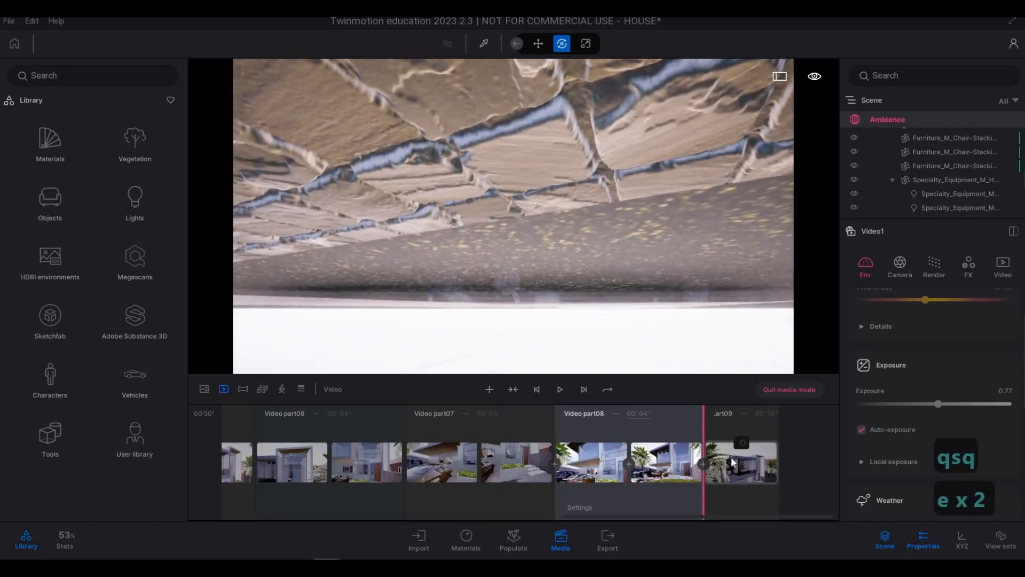
left_click(755, 466)
key("e")
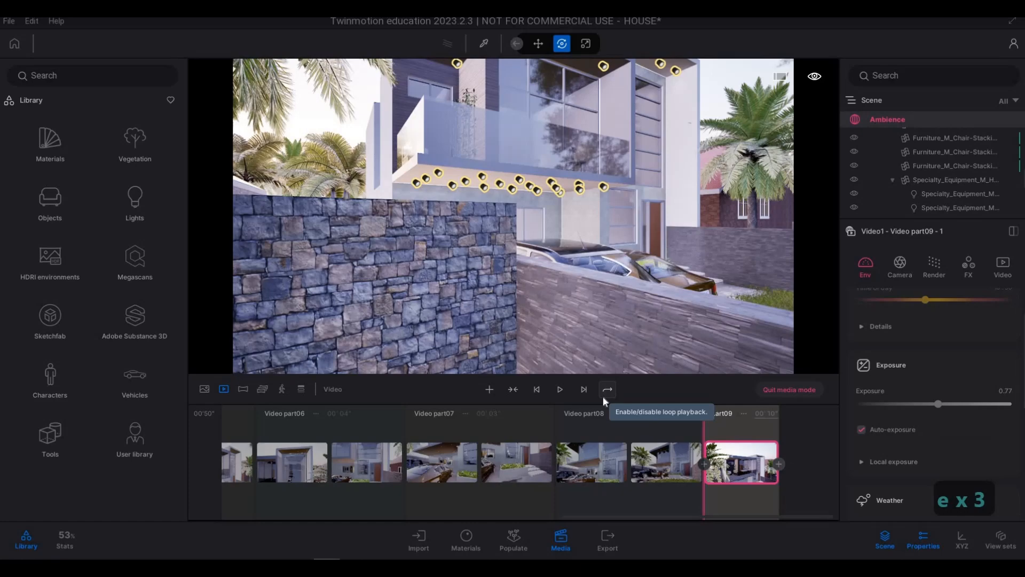
key("q")
key("e")
key("e")
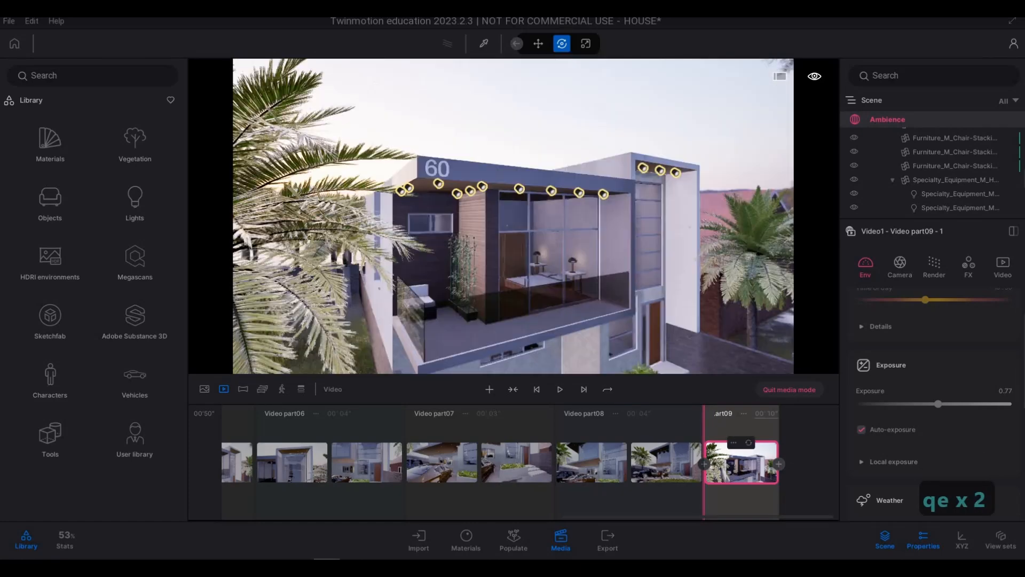
Move the camera to a more frontal elevated view of the balcony and facade, and refresh part 9's first keyframe with it.
key("d")
key("d")
key("e")
key("d")
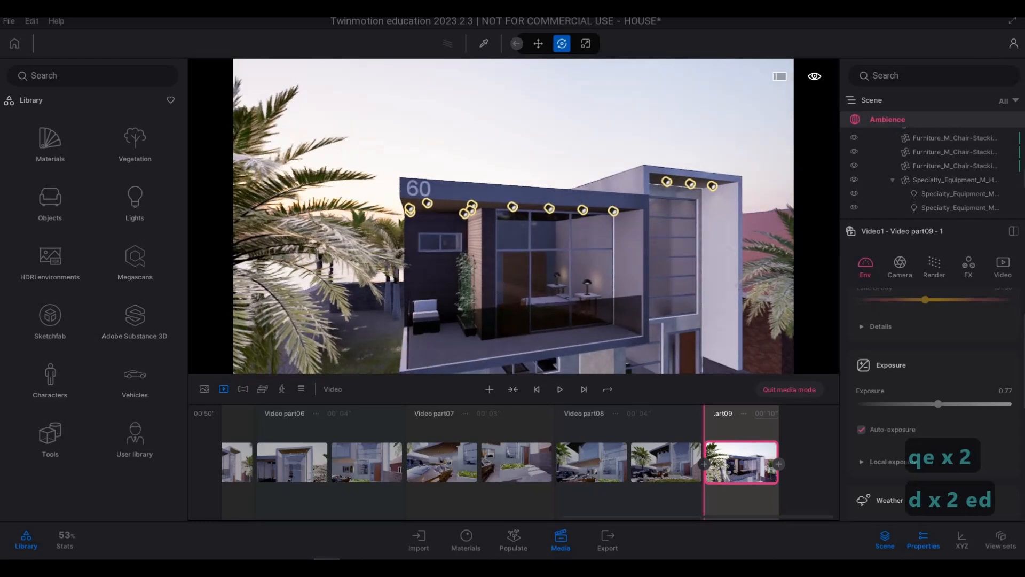
key("a")
key("e")
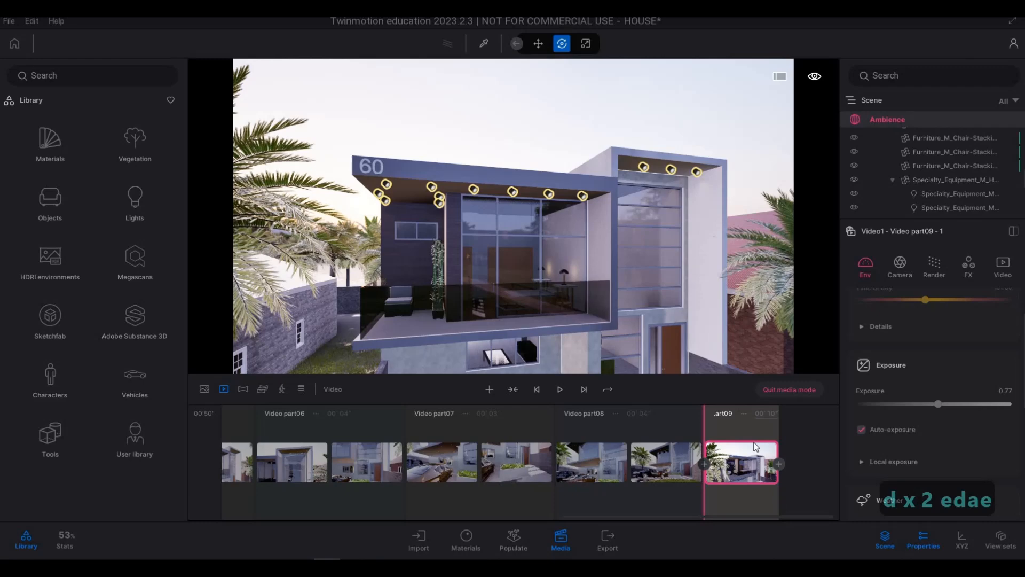
mouse_move(753, 447)
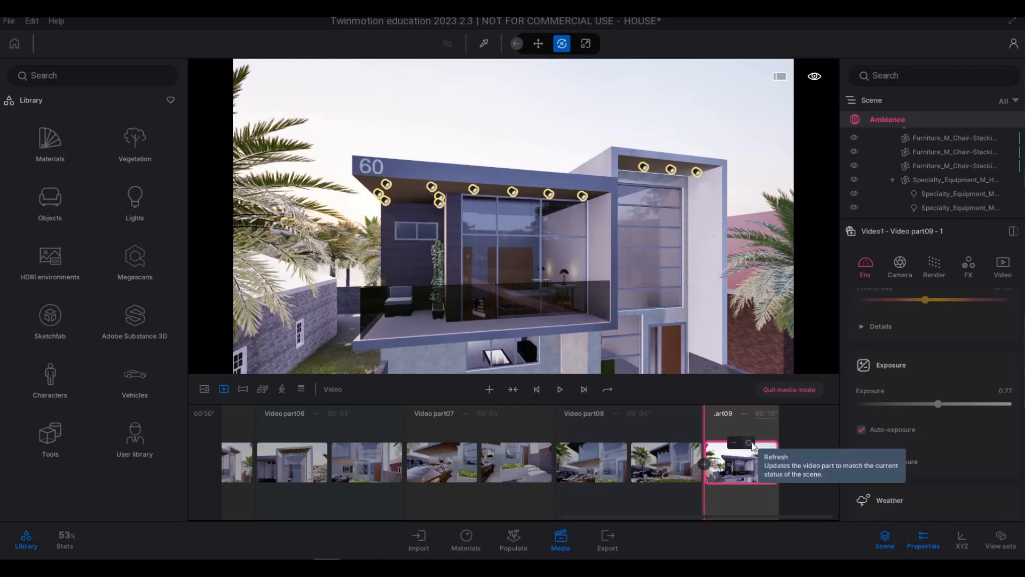
Lower the camera straight down to just above the cars, add it as part 9's end keyframe, and set the duration to 4 seconds.
key("e")
key("e")
key("e")
key("e")
key("e")
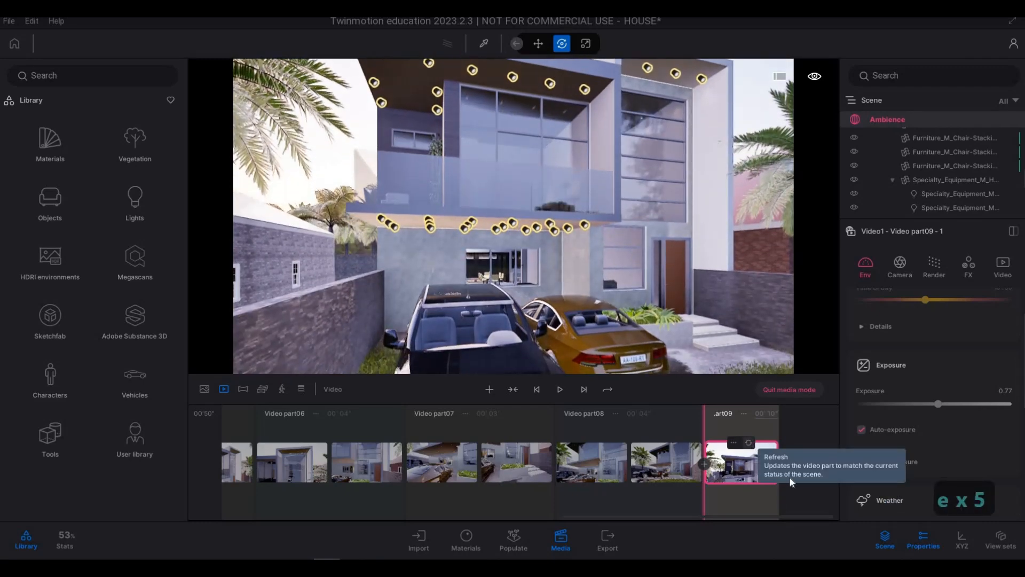
key("e")
left_click(779, 464)
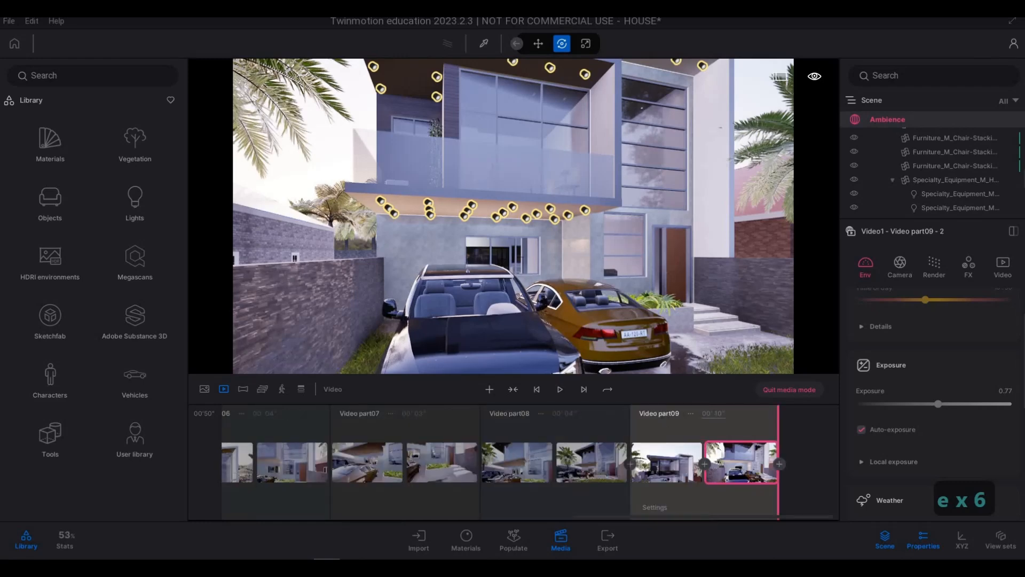
left_click(762, 414)
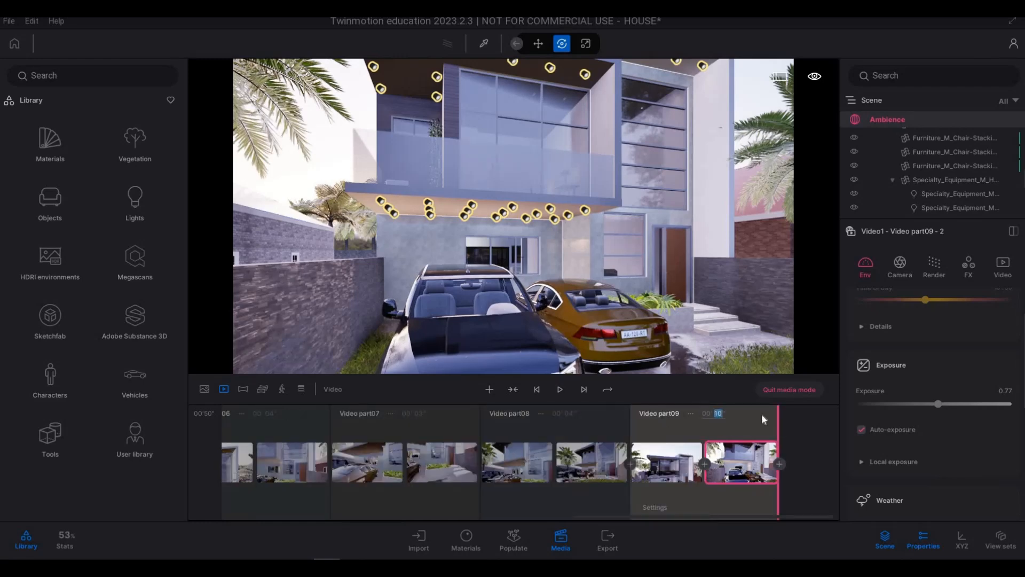
type("4")
key("Return")
Pull the camera back to the driveway entrance with the whole house in frame, and add the view as the tenth video part.
key("s")
key("s")
key("s")
key("s")
key("s")
key("s")
key("s")
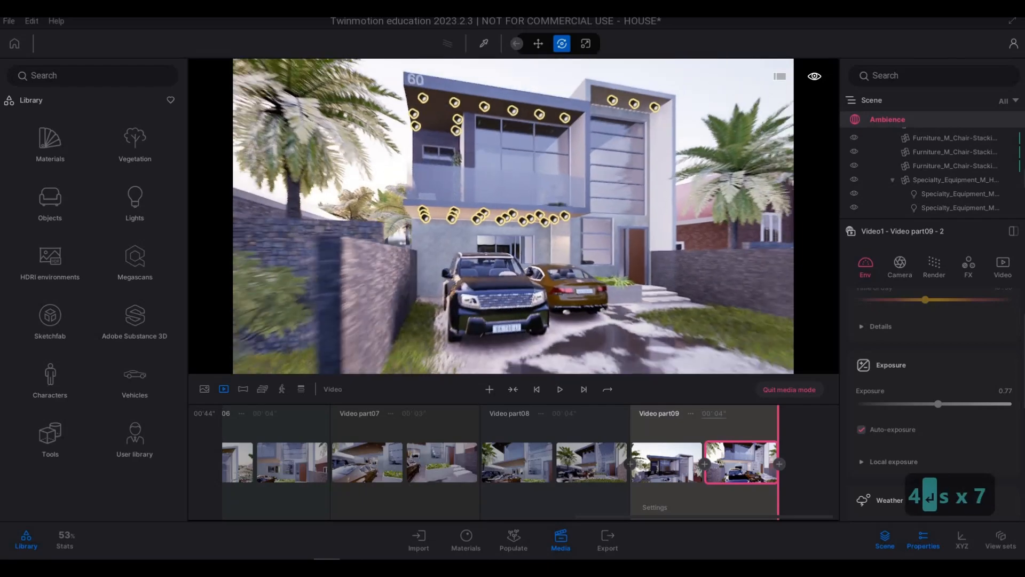
key("s")
key("d")
key("a")
key("d")
key("a")
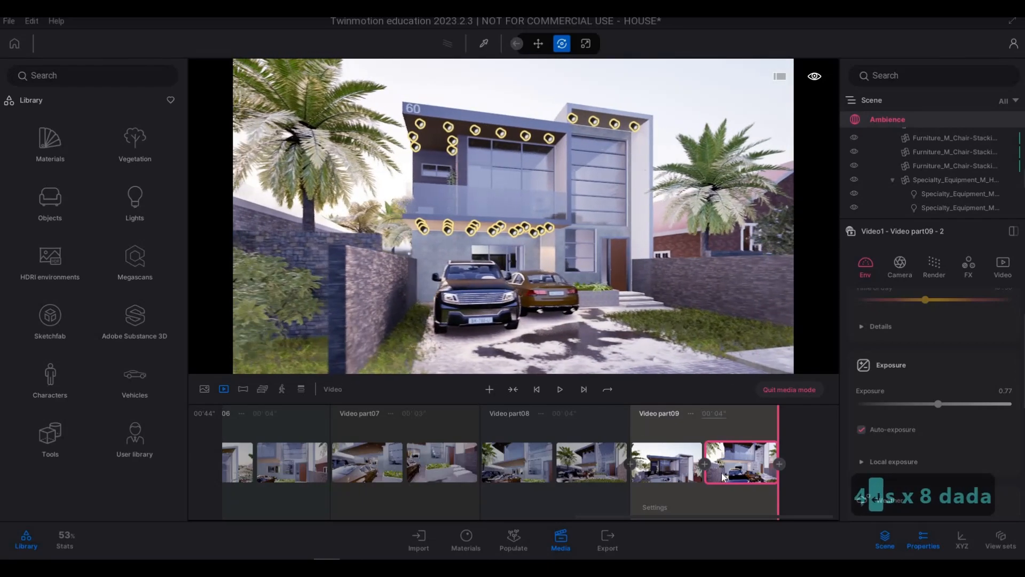
left_click(489, 389)
Pull the camera back across the paved street, add it as part 10's end keyframe, and set the duration to 6 seconds.
key("s")
key("s")
key("s")
key("s")
key("s")
key("s")
key("s")
key("s")
key("s")
key("s")
key("s")
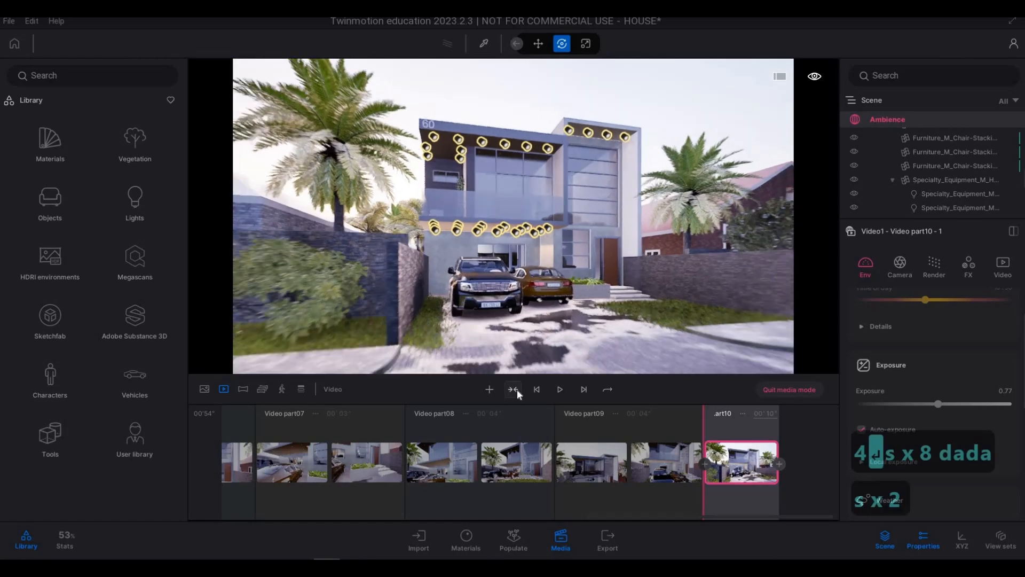
key("s")
key("s")
key("s")
key("s")
key("s")
key("s")
key("s")
key("s")
key("s")
key("s")
key("s")
key("s")
key("s")
key("s")
key("s")
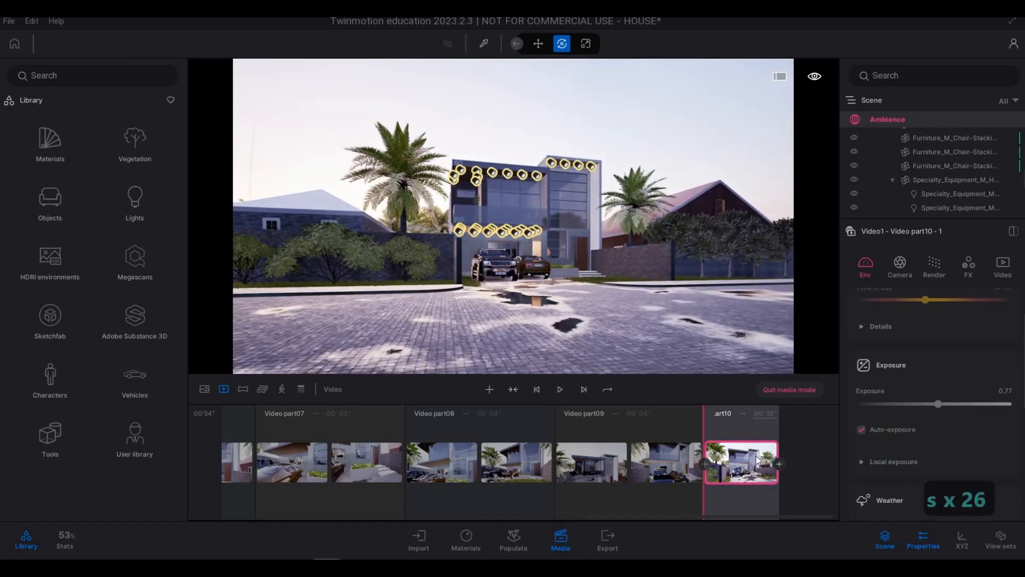
left_click(779, 464)
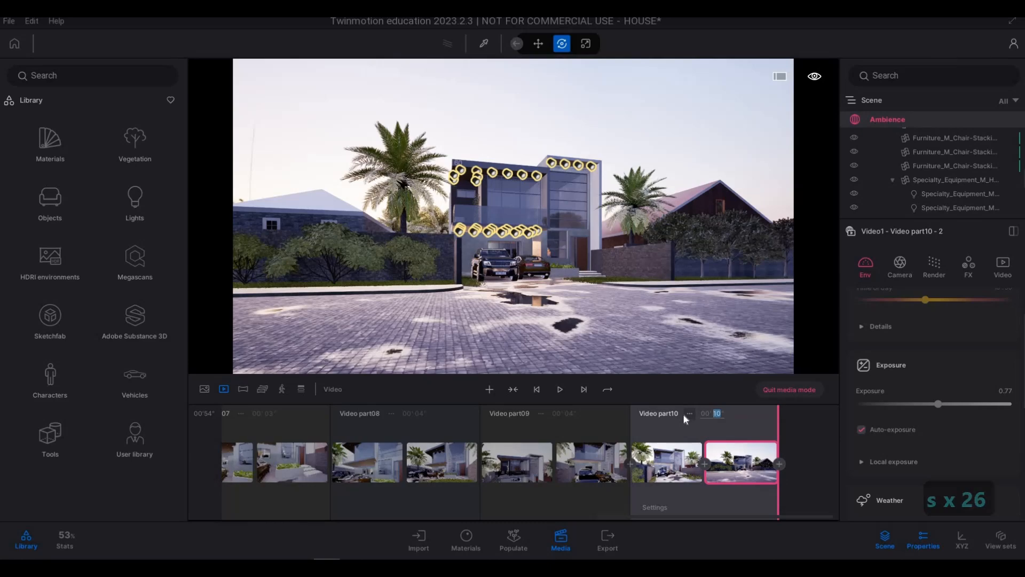
key("6")
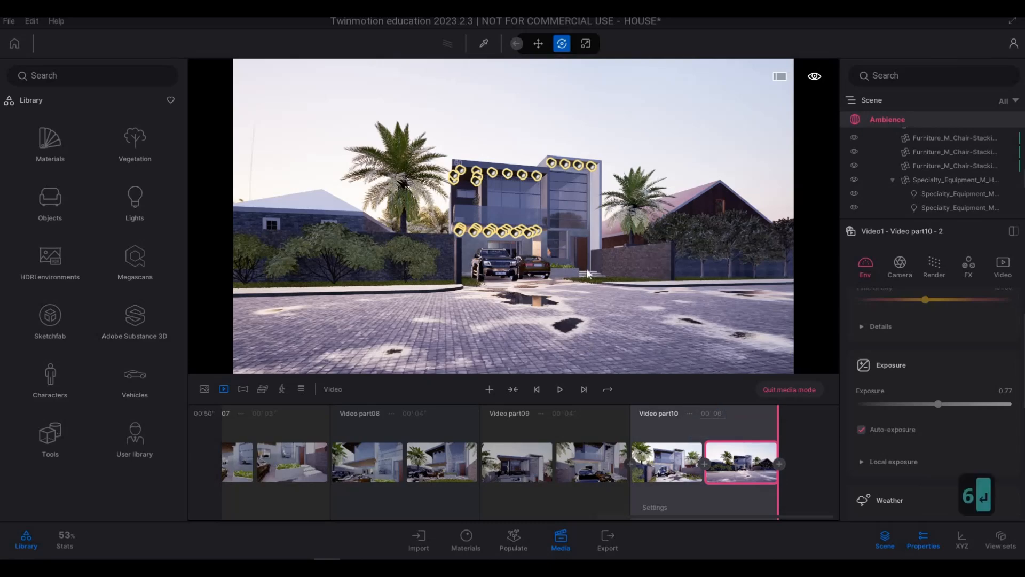
Move the camera right and forward to a frontal view of the facade, cars and lawn, and add it as the eleventh video part.
key("d")
key("w")
key("w")
key("w")
key("w")
key("w")
key("w")
key("w")
key("w")
key("w")
key("w")
key("w")
key("d")
key("w")
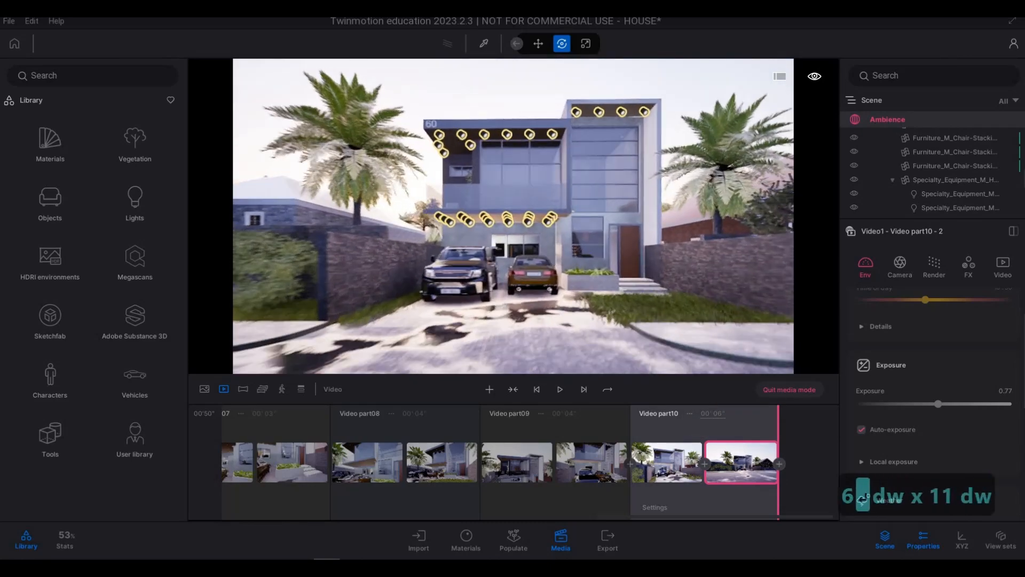
key("w")
key("w")
key("s")
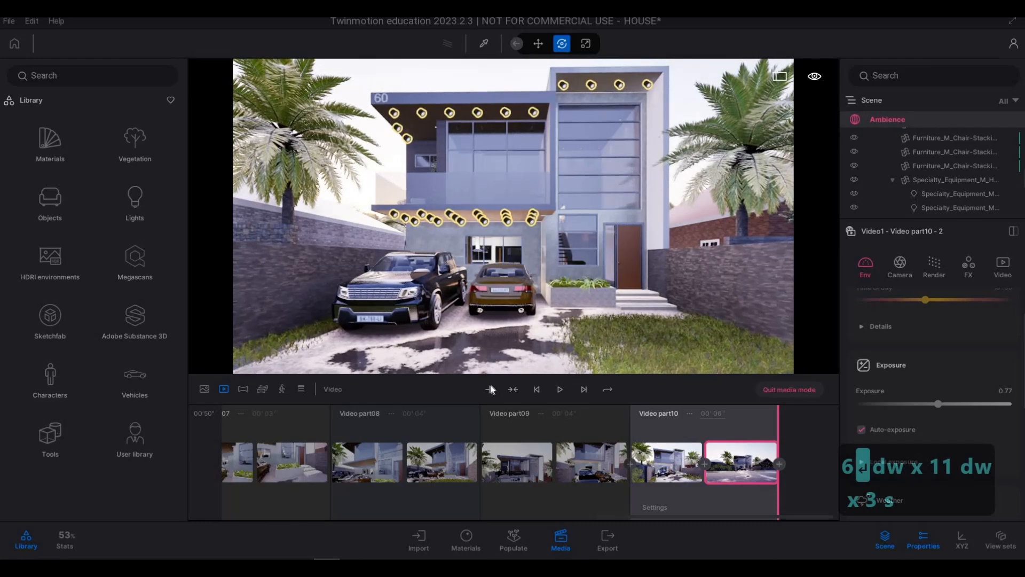
left_click(489, 388)
Pull the camera straight back across the street, add it as part 11's end keyframe, and set the duration to 6 seconds.
key("s")
key("s")
key("s")
key("s")
key("s")
key("s")
key("s")
key("s")
key("s")
key("s")
key("s")
key("s")
key("s")
key("s")
key("s")
key("s")
key("s")
key("s")
key("s")
key("s")
key("s")
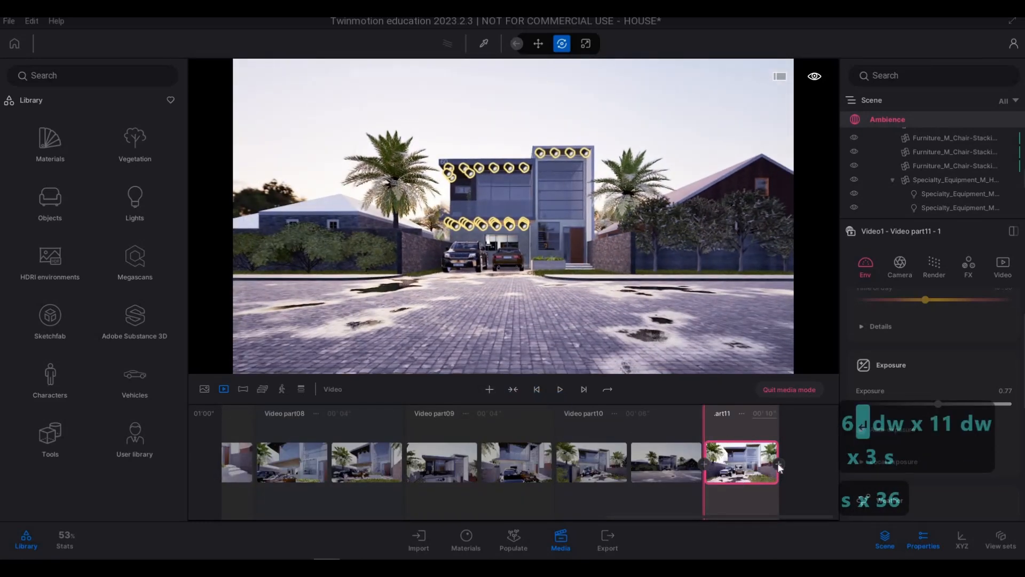
left_click(779, 465)
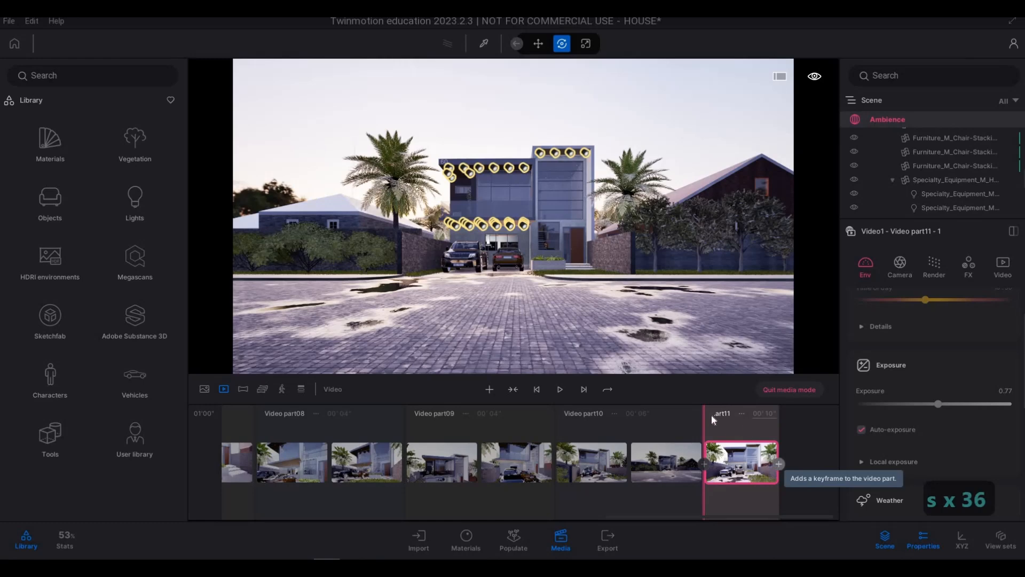
left_click_drag(712, 414, 782, 415)
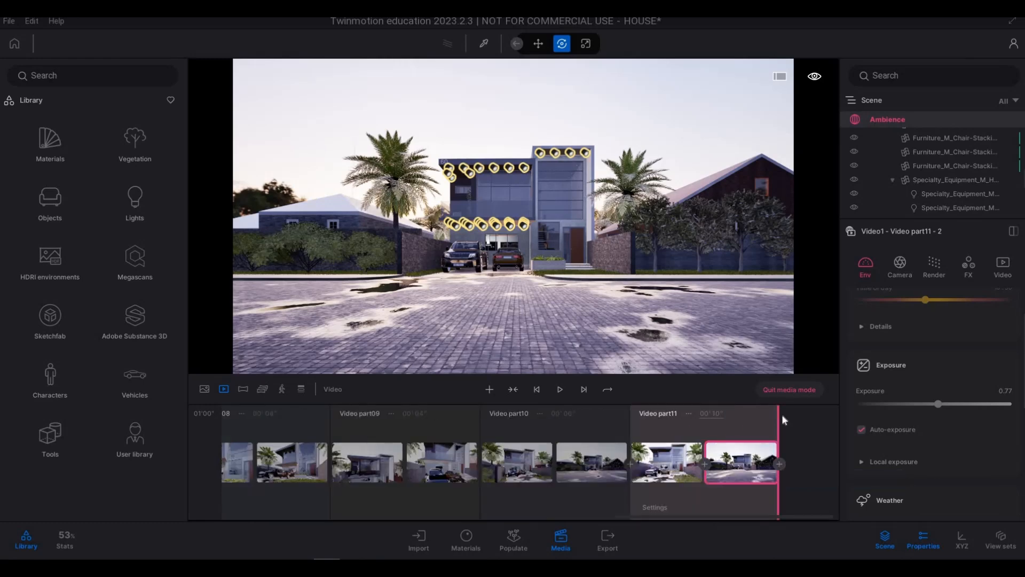
type("6")
key("Return")
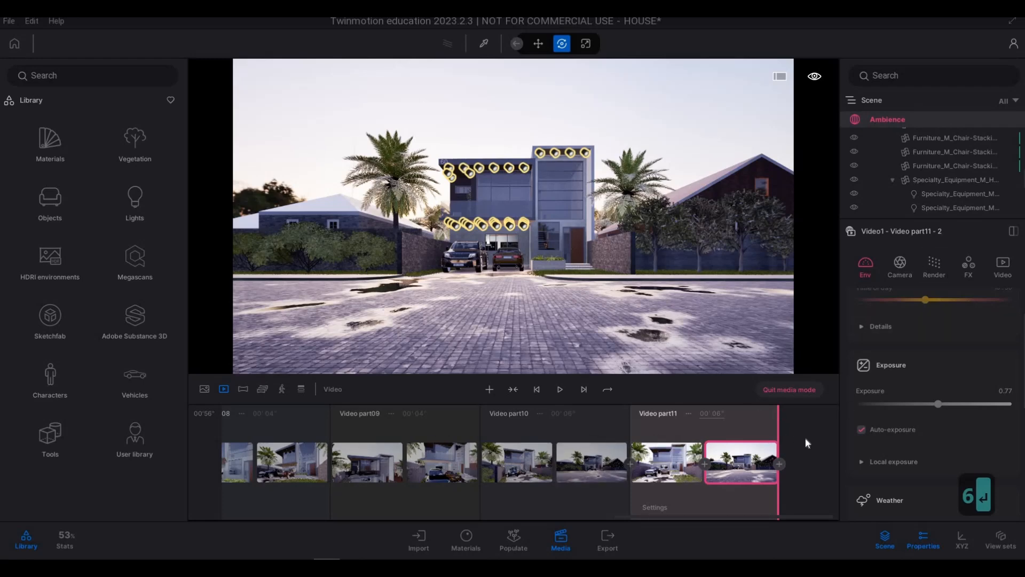
Select all four still images and Video1 for export.
left_click(610, 540)
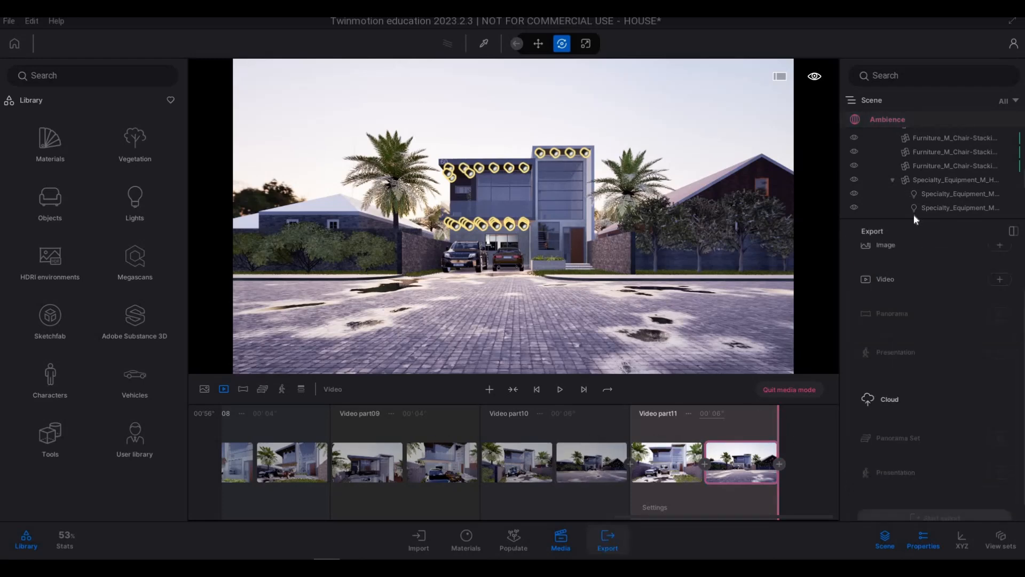
left_click(1000, 245)
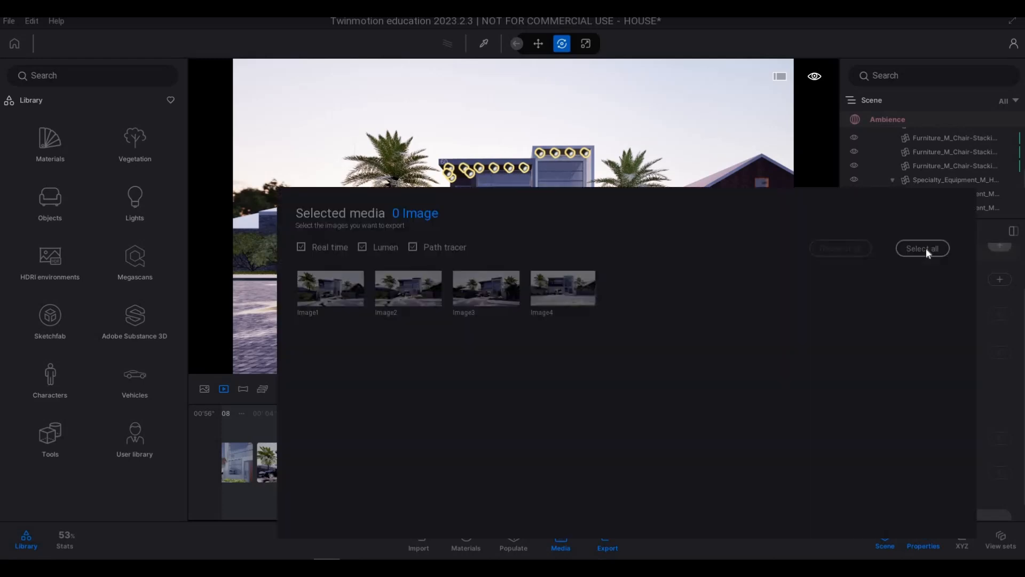
left_click(926, 250)
left_click(997, 278)
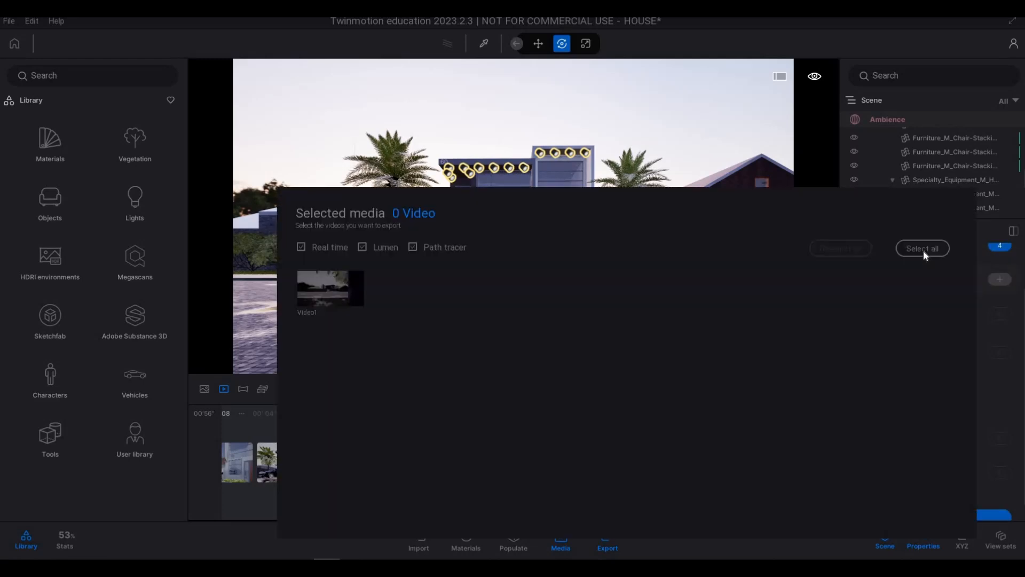
left_click(924, 250)
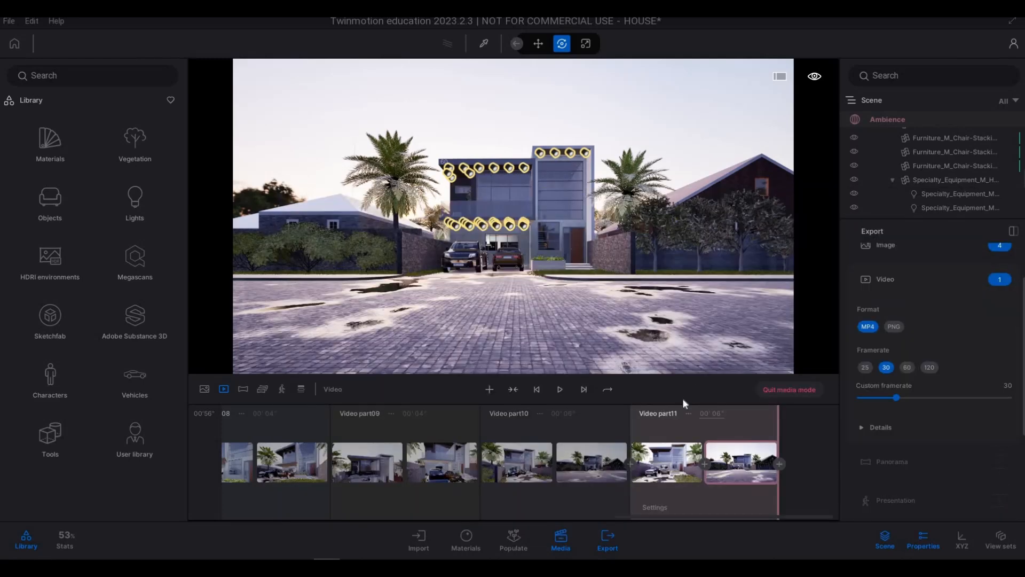
Open the still image Image1 and switch its global illumination from Standard to Lumen.
left_click(204, 389)
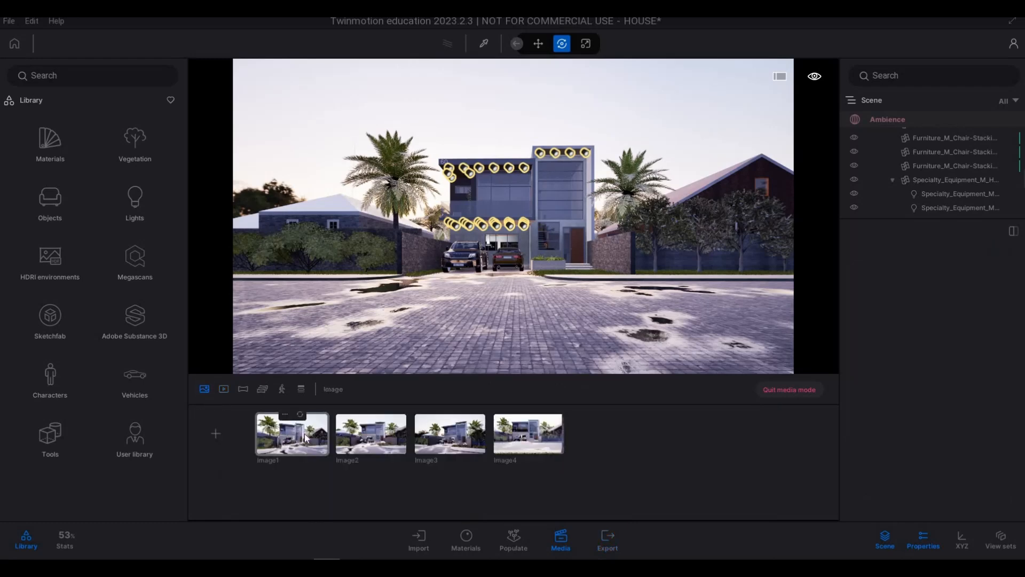
left_click(306, 437)
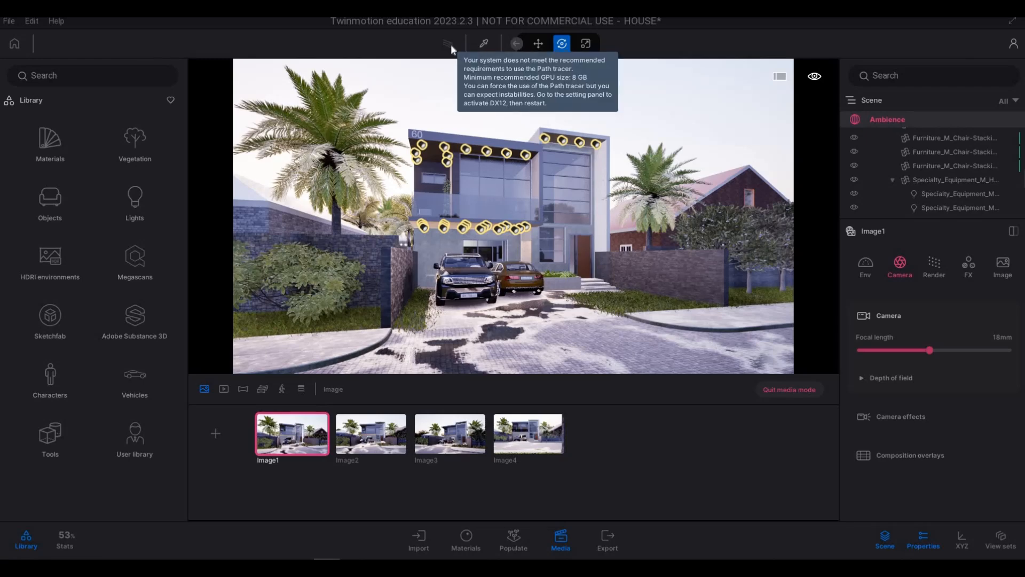
left_click(929, 265)
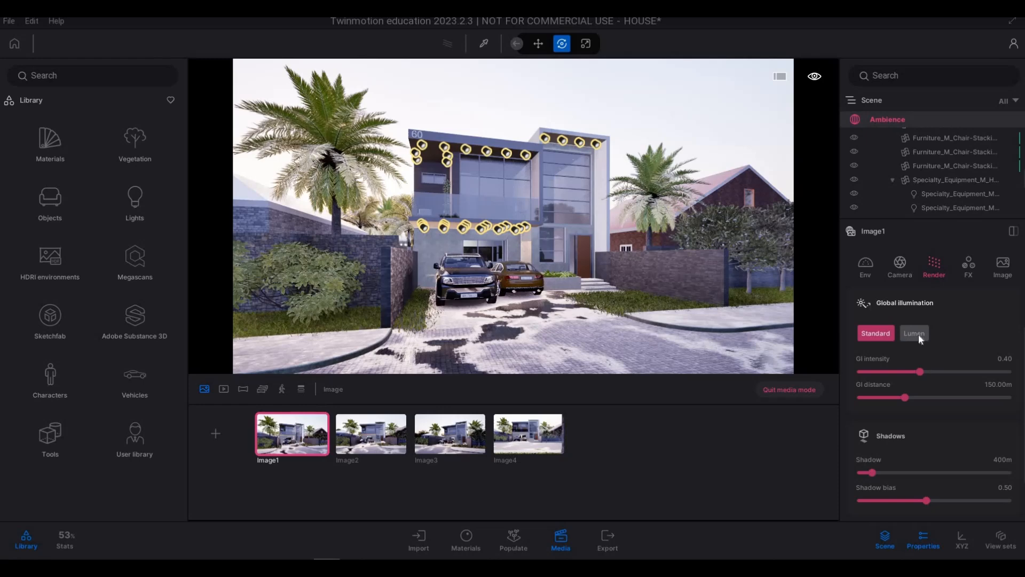
left_click(912, 338)
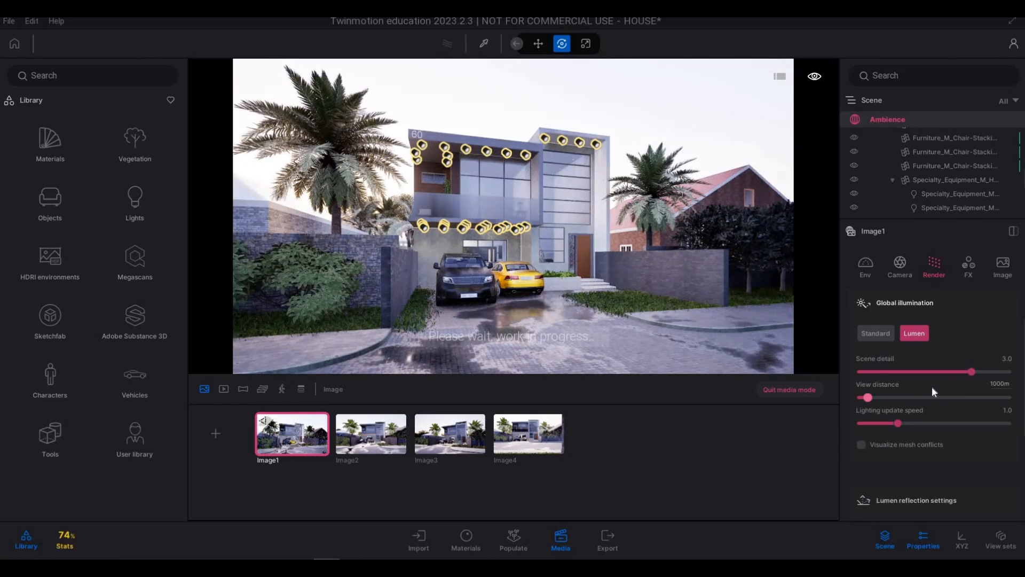
scroll(927, 407, "down", 3)
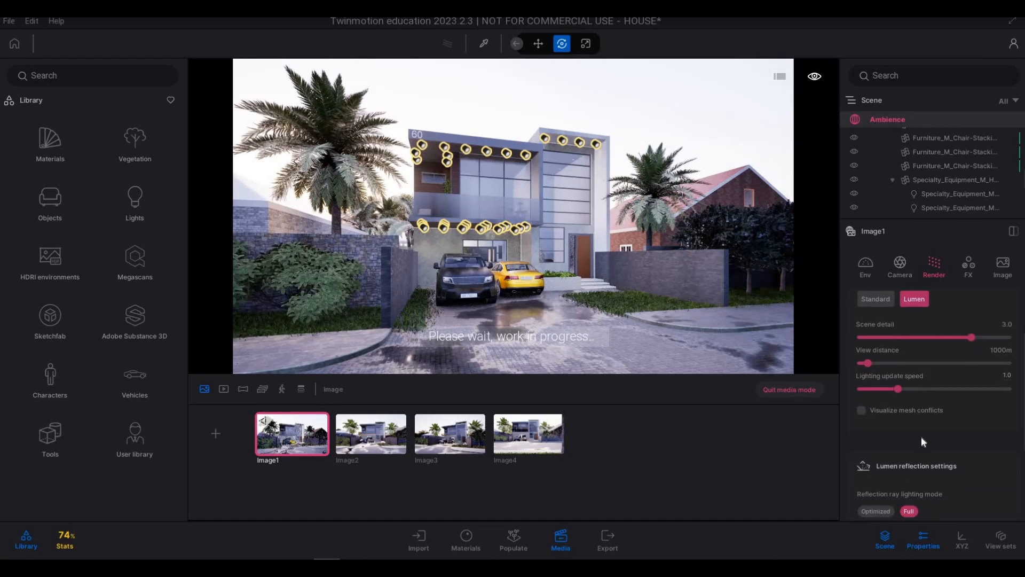
scroll(922, 439, "down", 3)
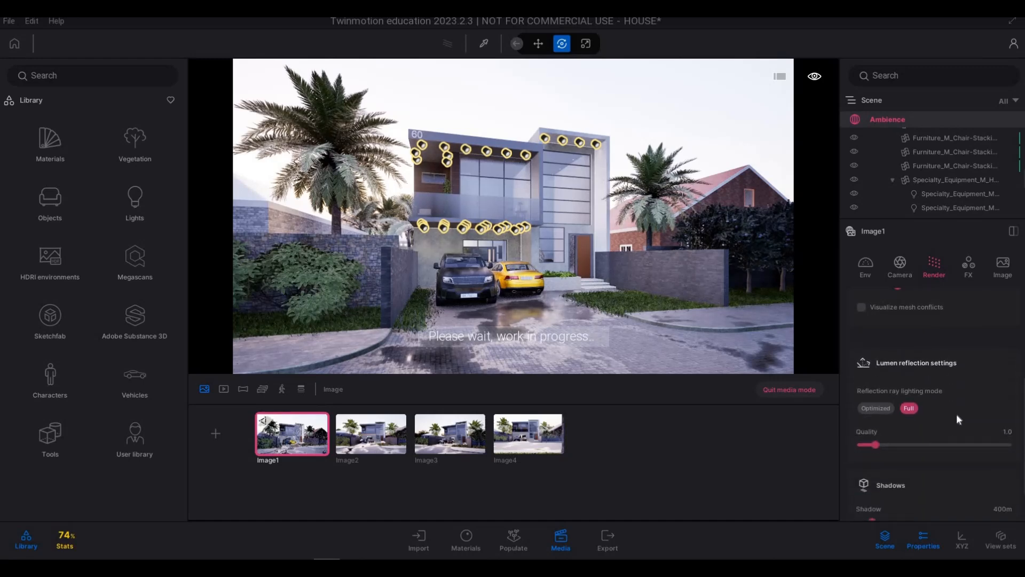
scroll(956, 414, "up", 6)
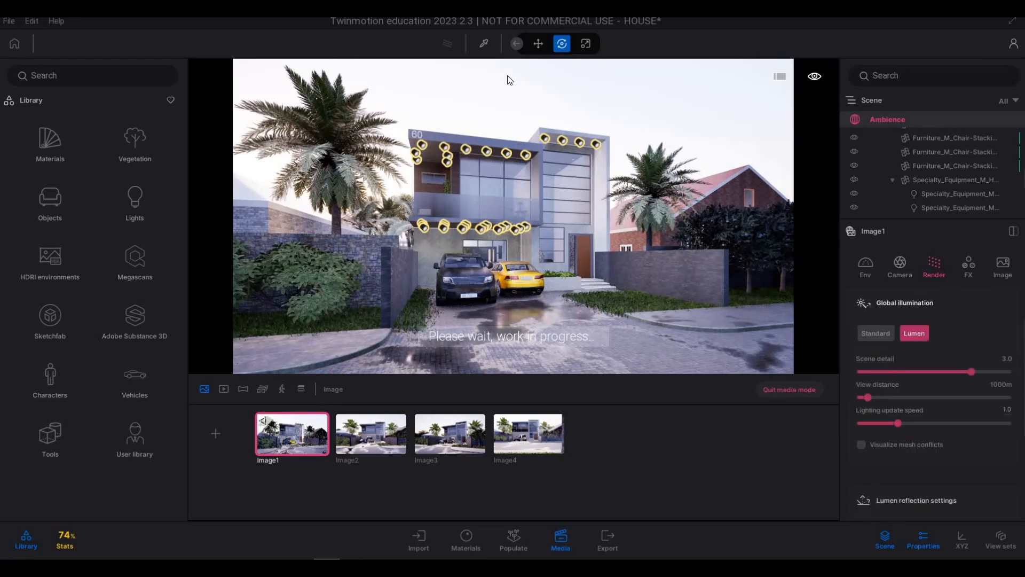
key("F1")
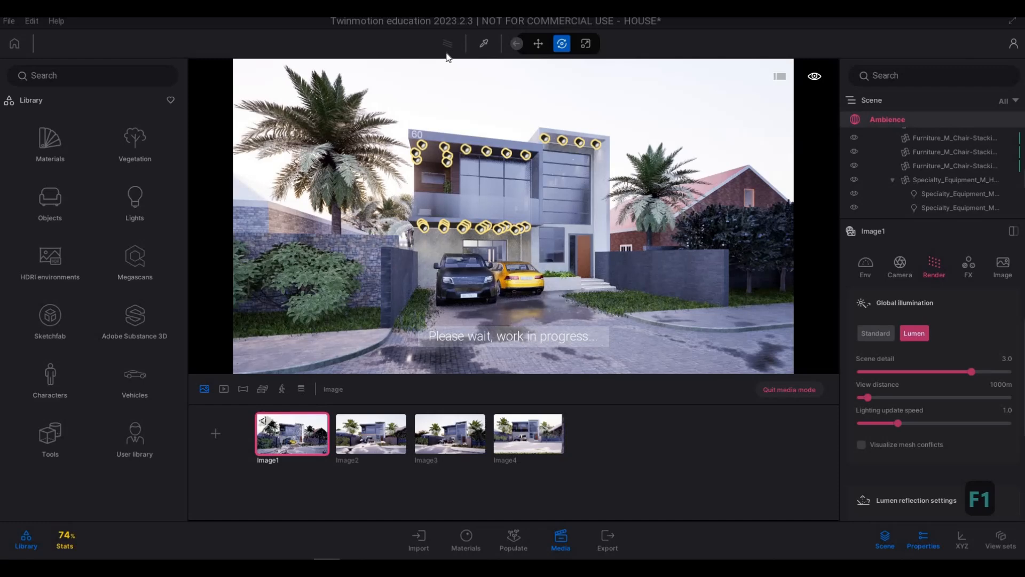
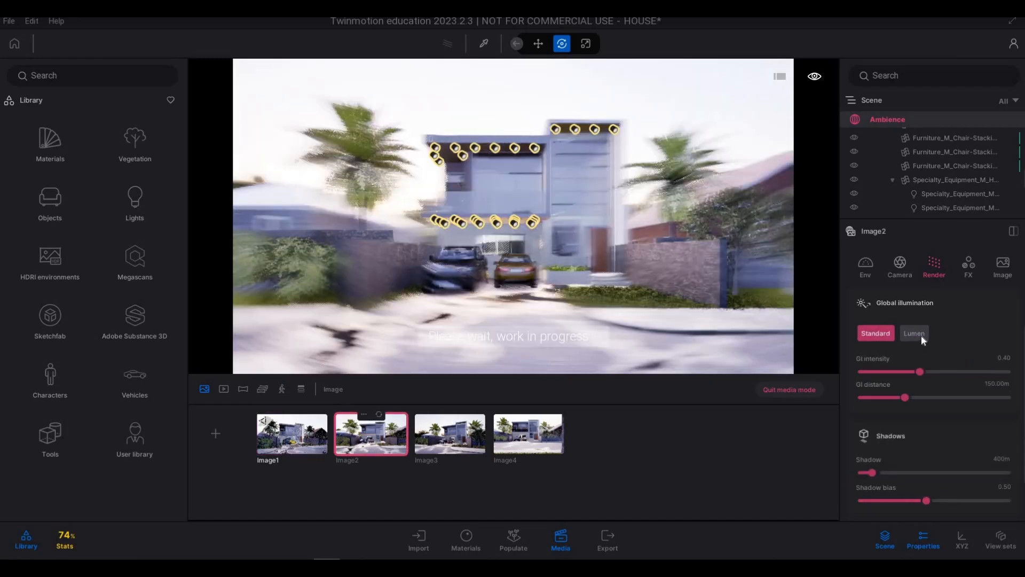
Switch the global illumination of the still images Image2, Image3 and Image4 to Lumen.
left_click(909, 336)
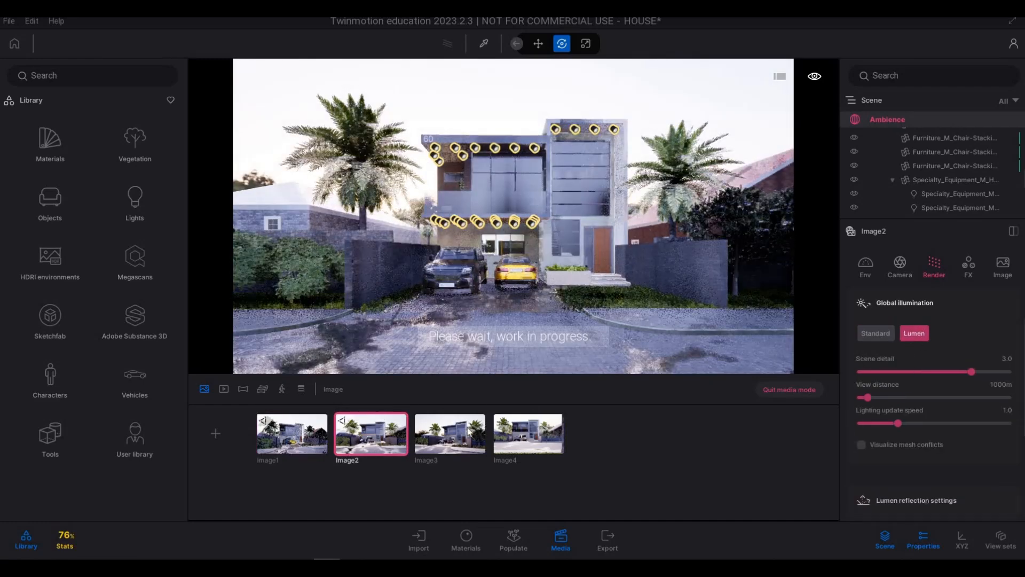
left_click(457, 432)
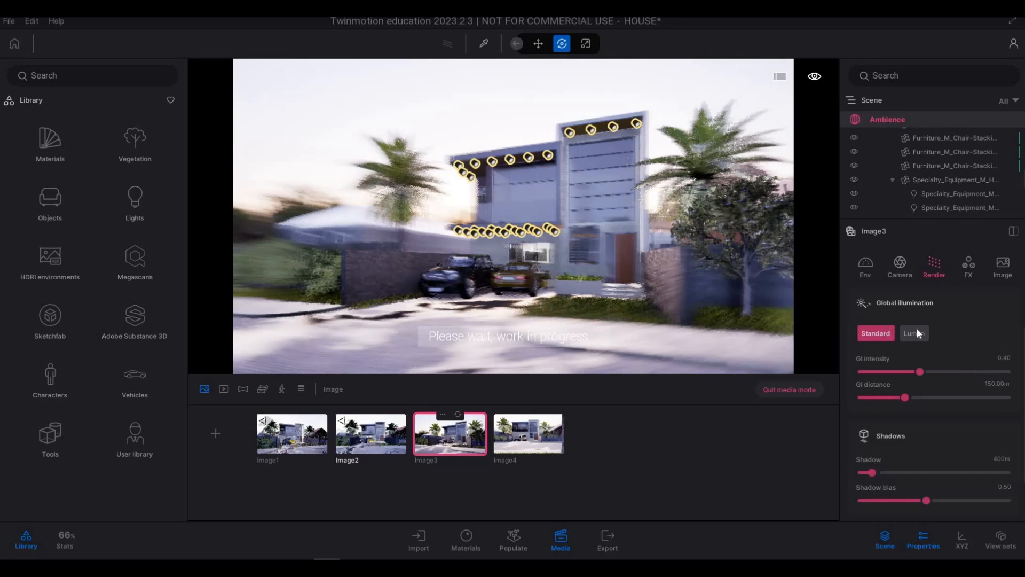
left_click(902, 333)
left_click(523, 435)
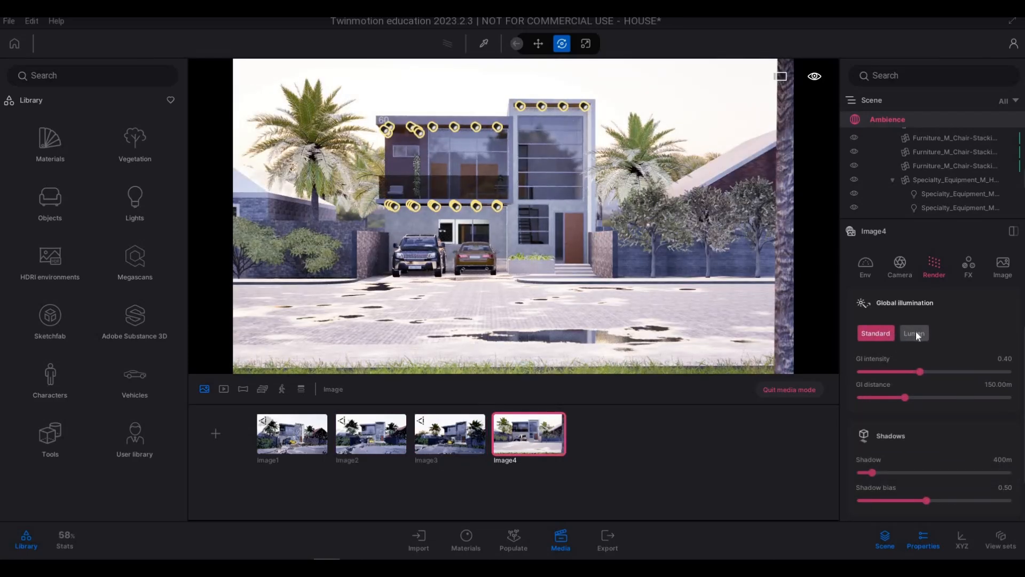
left_click(915, 333)
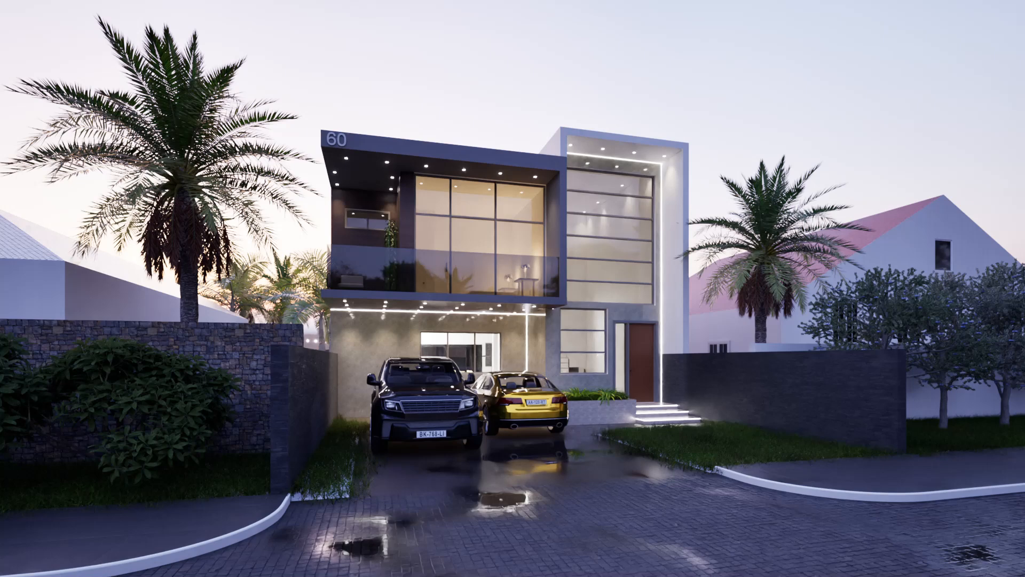